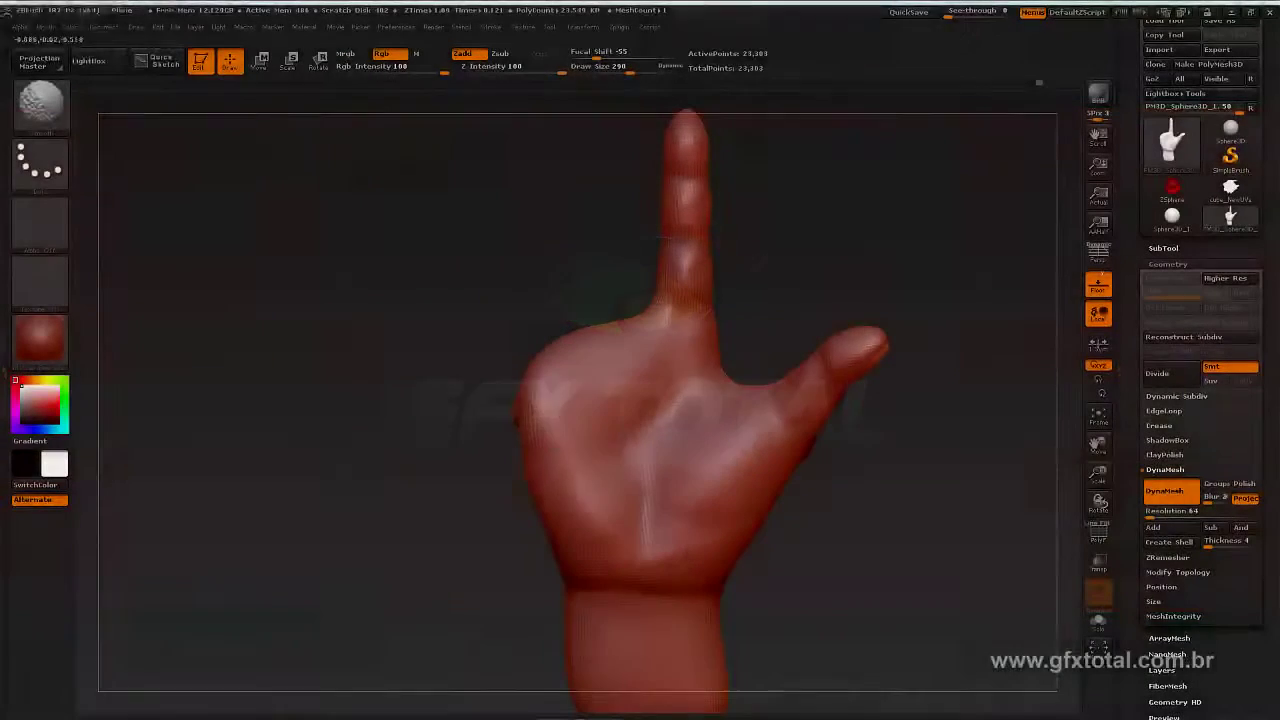
Step: Orbit the hand sculpt through side and front views, briefly holding Shift to smooth
{"action": "mouse_move", "coordinate": [800, 530]}
{"action": "left_mouse_down"}
{"action": "mouse_move", "coordinate": [926, 540]}
{"action": "mouse_move", "coordinate": [957, 557]}
{"action": "mouse_move", "coordinate": [957, 529]}
{"action": "mouse_move", "coordinate": [870, 565]}
{"action": "mouse_move", "coordinate": [930, 400]}
{"action": "left_mouse_up"}
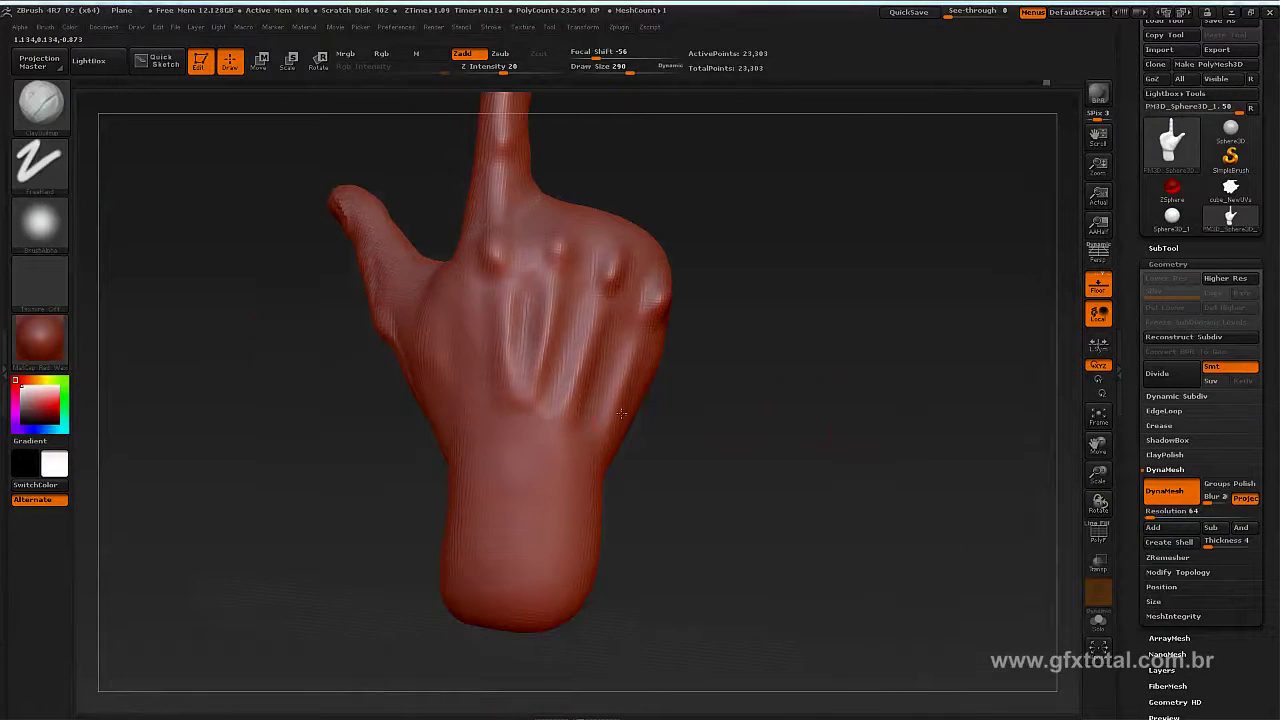
{"action": "left_click_drag", "start_coordinate": [700, 464], "coordinate": [680, 472]}
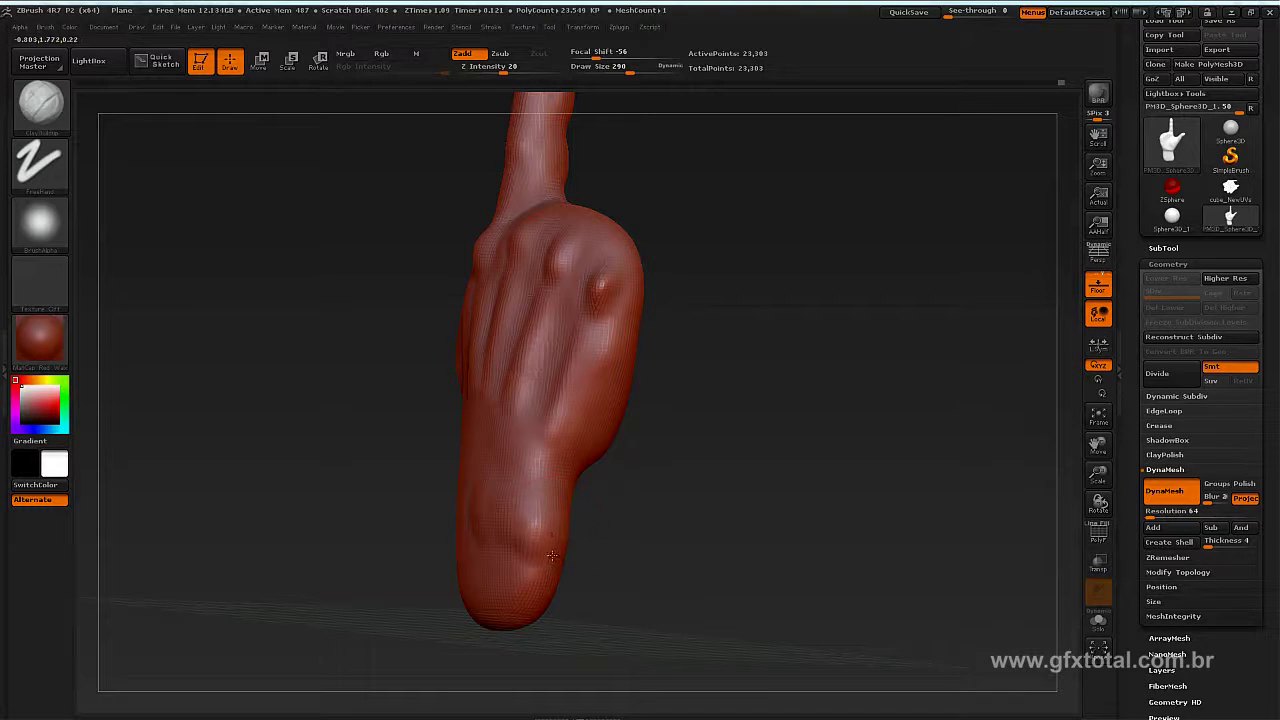
{"action": "mouse_move", "coordinate": [488, 518]}
{"action": "left_mouse_down"}
{"action": "mouse_move", "coordinate": [746, 545]}
{"action": "mouse_move", "coordinate": [737, 537]}
{"action": "mouse_move", "coordinate": [751, 531]}
{"action": "left_mouse_up"}
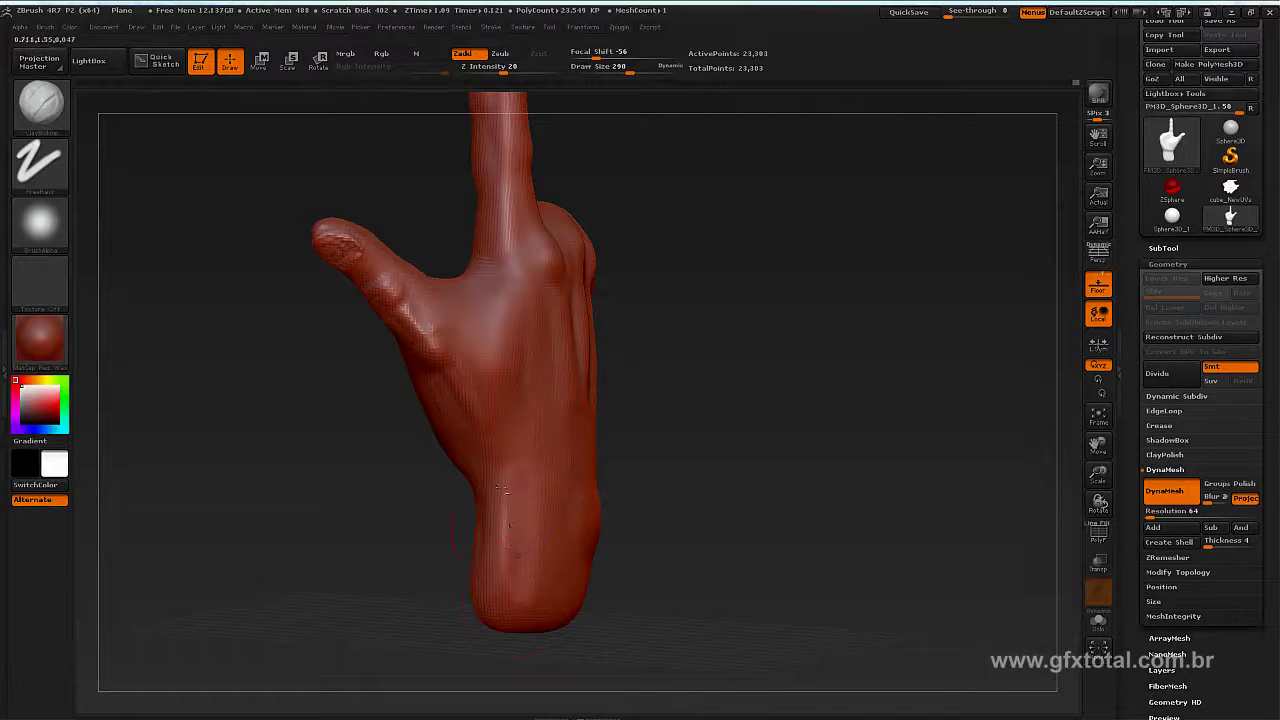
{"action": "key", "text": "shift"}
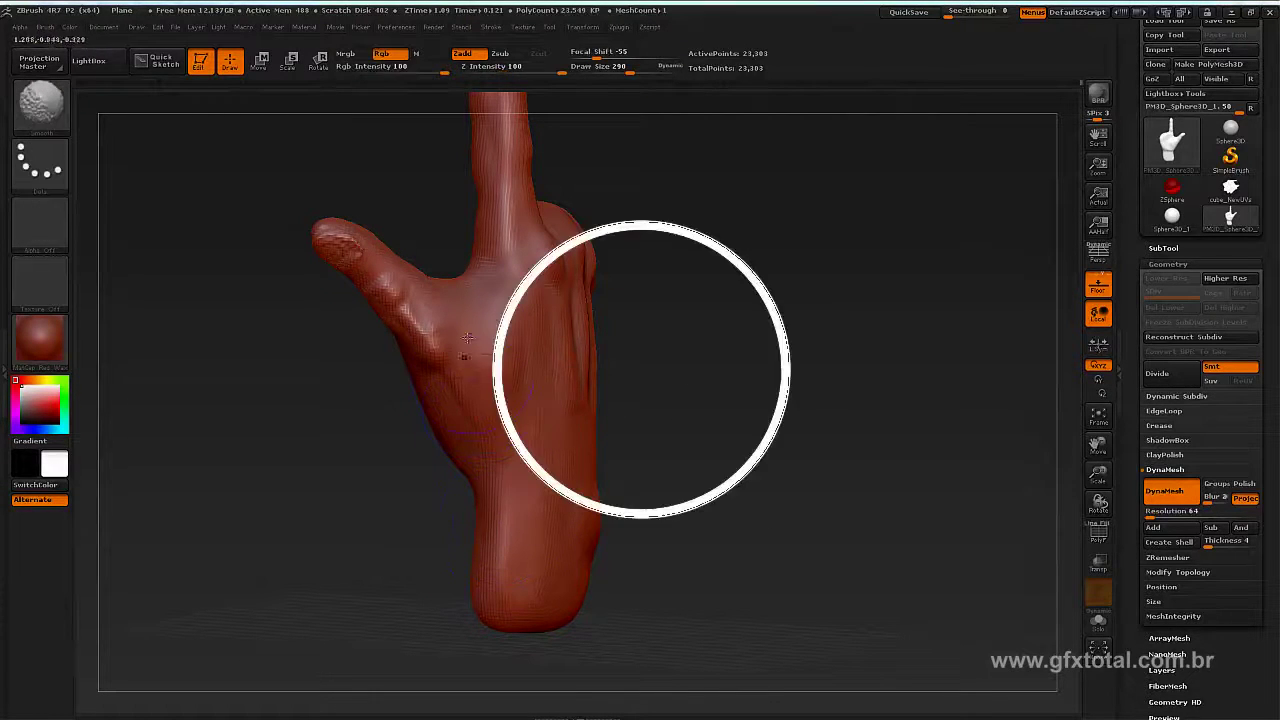
{"action": "left_click_drag", "start_coordinate": [848, 457], "coordinate": [520, 330]}
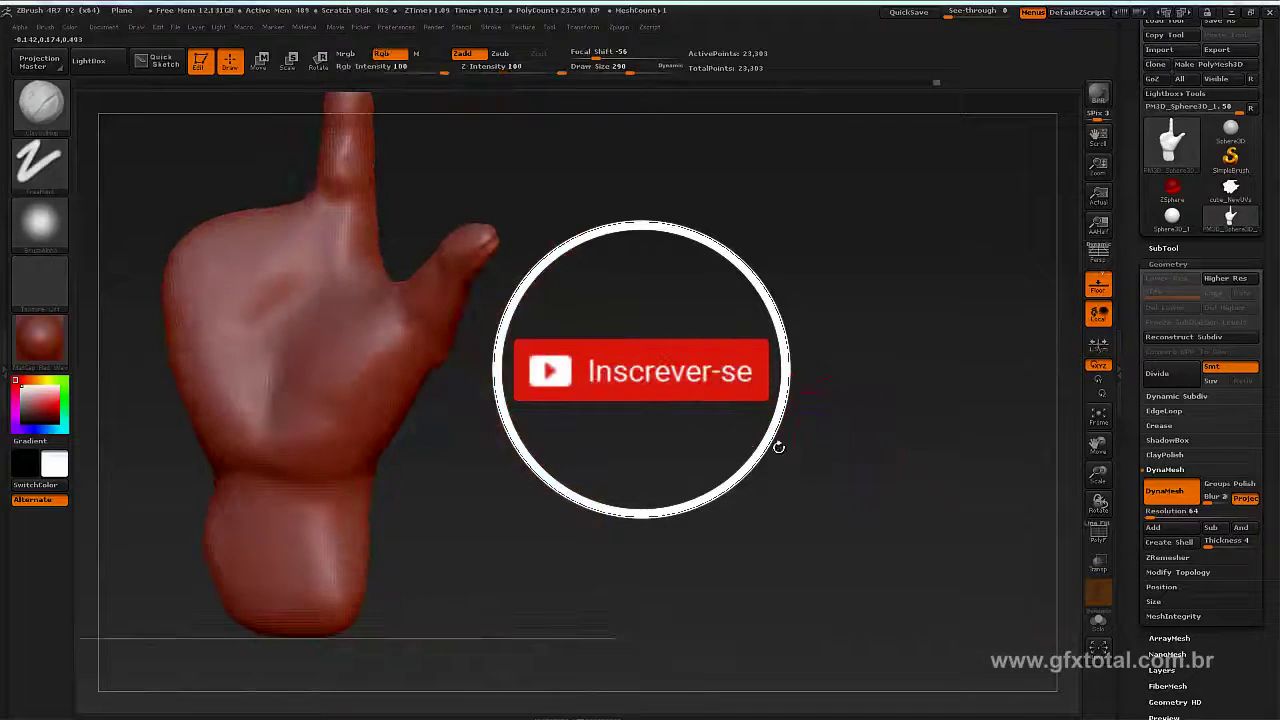
Step: Select the Move brush and orbit the hand to examine the thumb and its base
{"action": "key", "text": "b"}
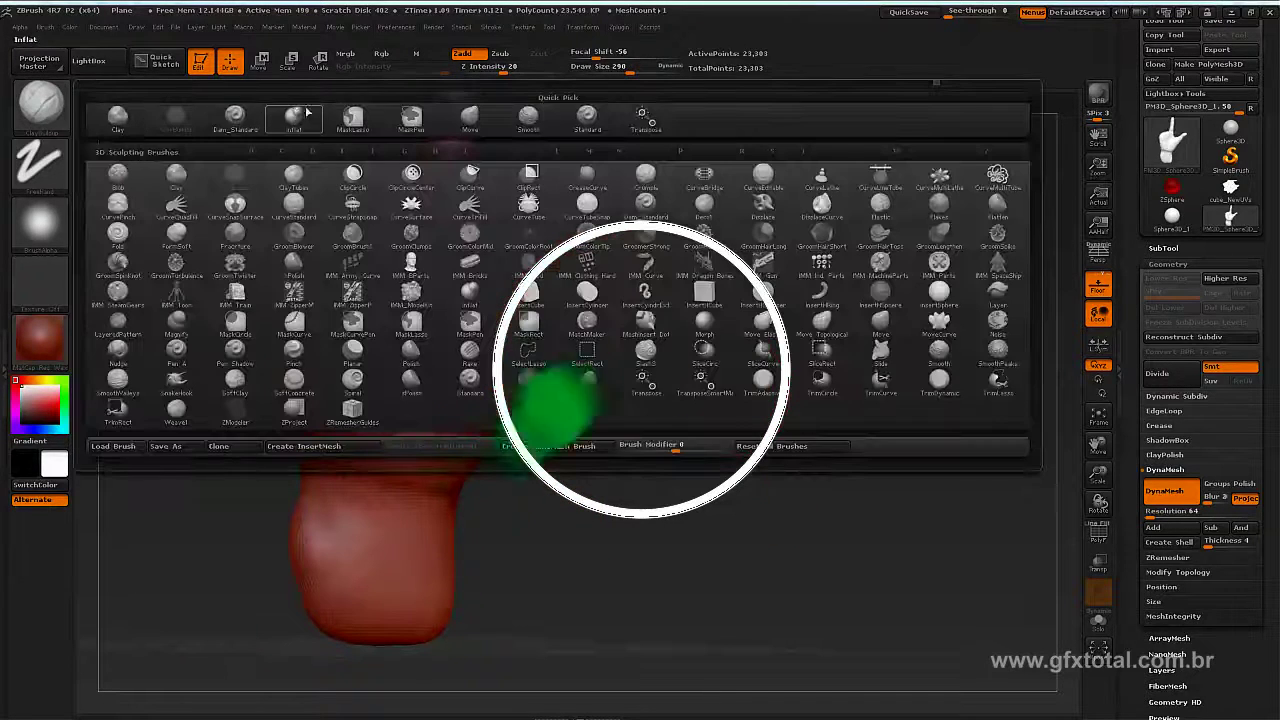
{"action": "key", "text": "s"}
{"action": "key", "text": "m"}
{"action": "mouse_move", "coordinate": [527, 180]}
{"action": "left_mouse_down"}
{"action": "mouse_move", "coordinate": [541, 245]}
{"action": "mouse_move", "coordinate": [466, 300]}
{"action": "mouse_move", "coordinate": [589, 261]}
{"action": "left_mouse_up"}
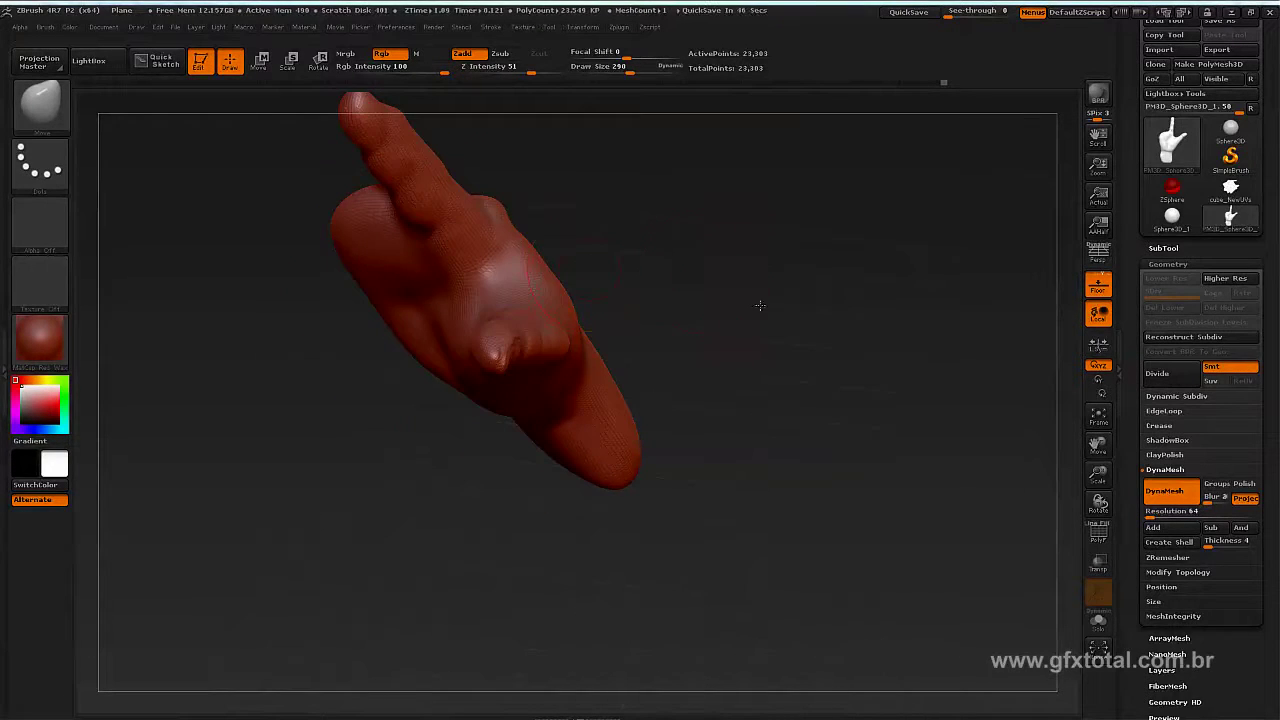
{"action": "left_click_drag", "start_coordinate": [760, 303], "coordinate": [650, 370]}
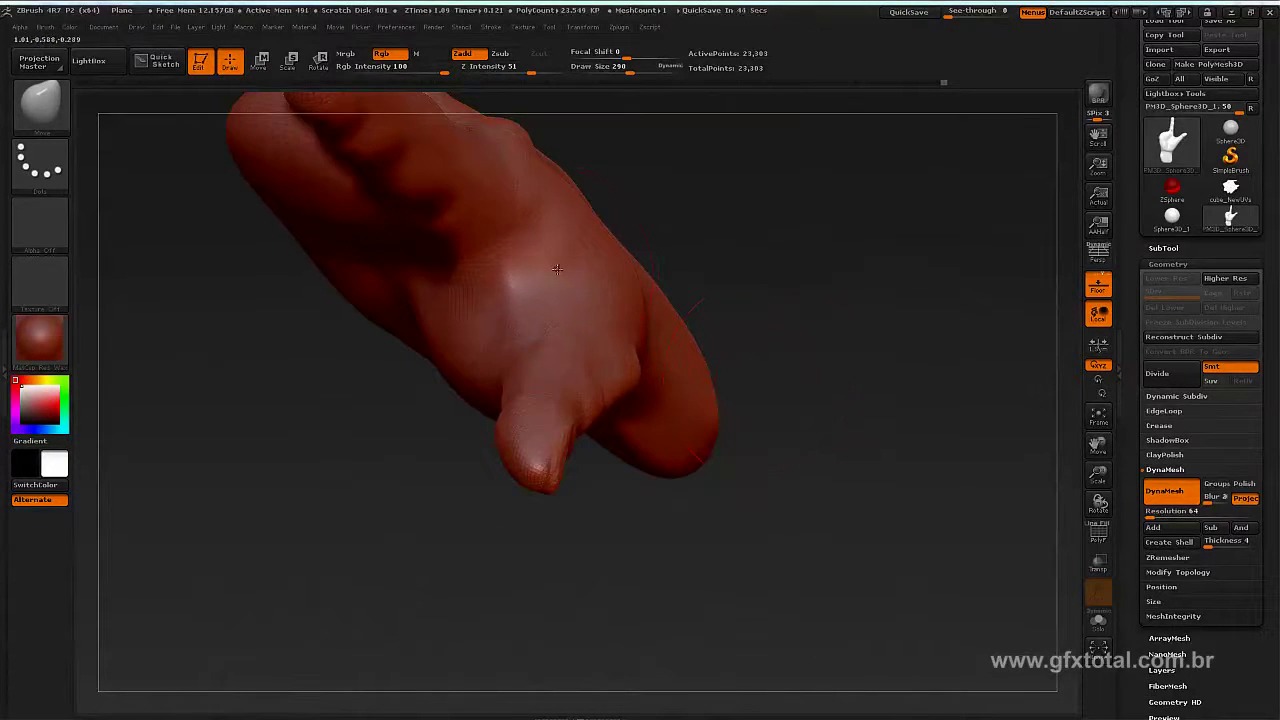
{"action": "left_click_drag", "start_coordinate": [608, 242], "coordinate": [654, 270]}
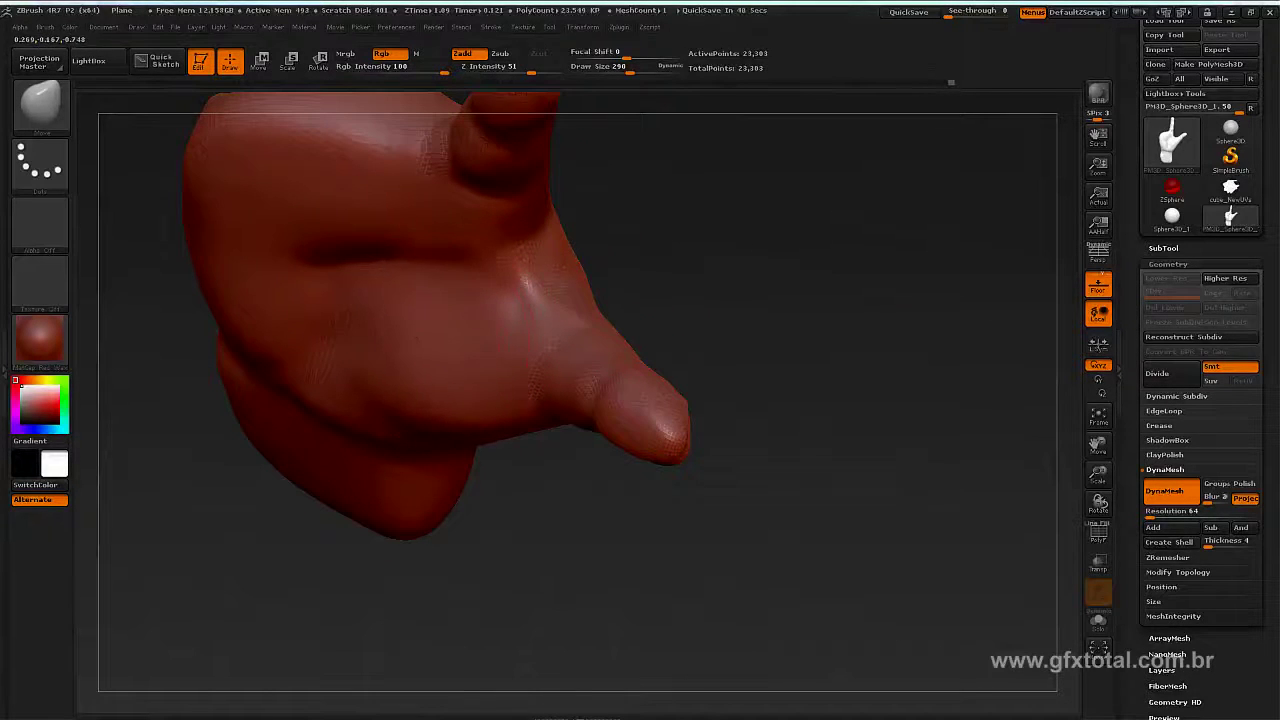
{"action": "left_click_drag", "start_coordinate": [639, 260], "coordinate": [508, 300]}
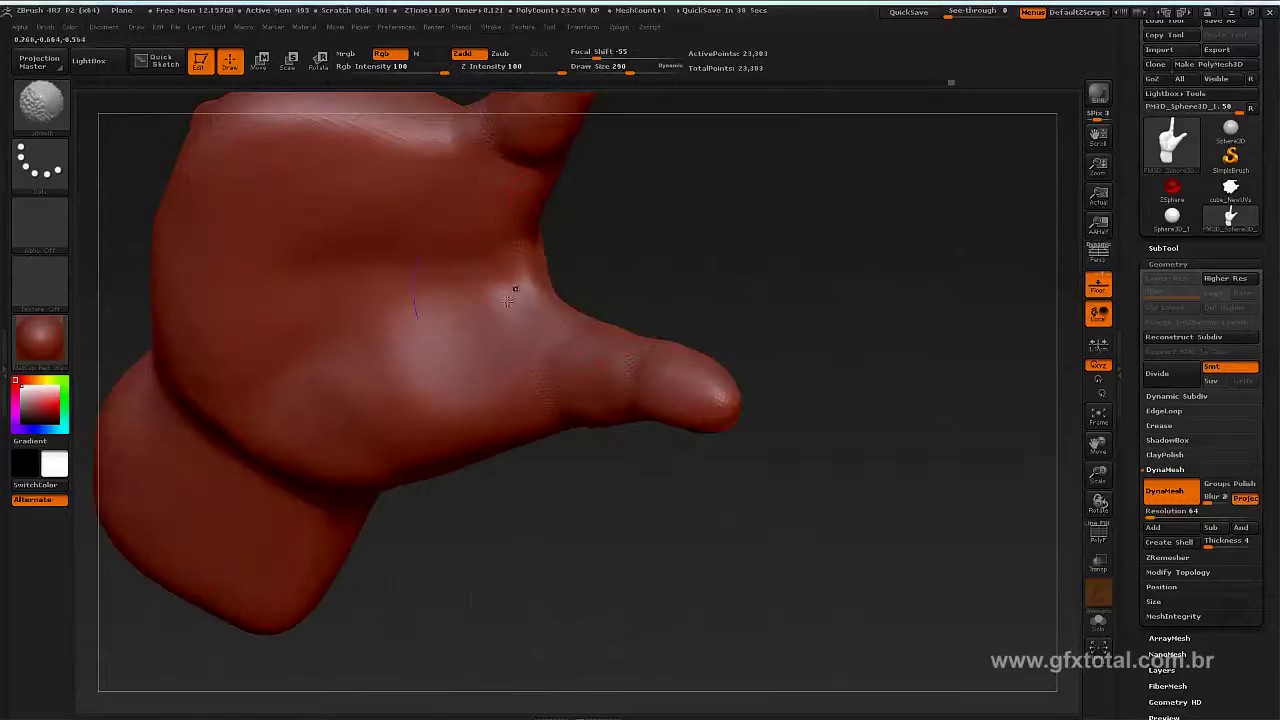
{"action": "mouse_move", "coordinate": [643, 277]}
{"action": "left_mouse_down"}
{"action": "mouse_move", "coordinate": [545, 287]}
{"action": "mouse_move", "coordinate": [612, 279]}
{"action": "mouse_move", "coordinate": [680, 304]}
{"action": "left_mouse_up"}
{"action": "left_click_drag", "start_coordinate": [447, 336], "coordinate": [423, 342]}
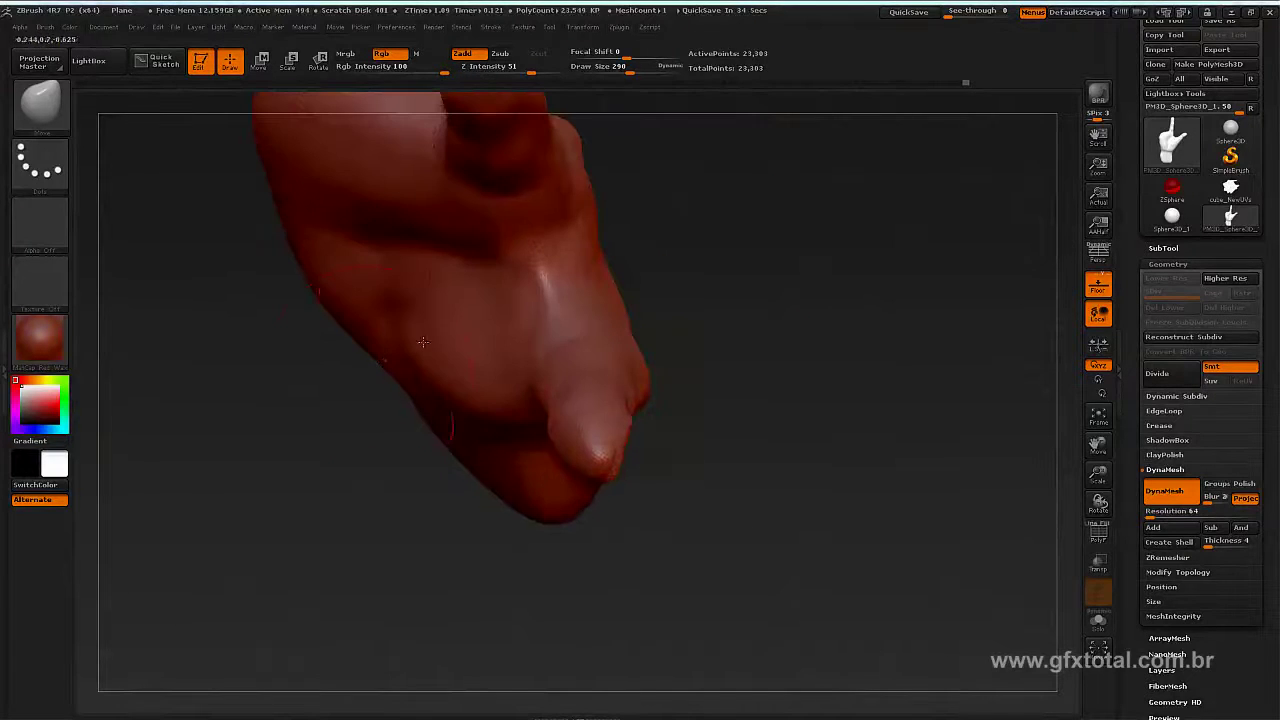
{"action": "mouse_move", "coordinate": [770, 311]}
{"action": "left_mouse_down"}
{"action": "mouse_move", "coordinate": [851, 254]}
{"action": "mouse_move", "coordinate": [871, 209]}
{"action": "mouse_move", "coordinate": [863, 263]}
{"action": "mouse_move", "coordinate": [787, 377]}
{"action": "mouse_move", "coordinate": [791, 366]}
{"action": "mouse_move", "coordinate": [626, 397]}
{"action": "mouse_move", "coordinate": [693, 432]}
{"action": "left_mouse_up"}
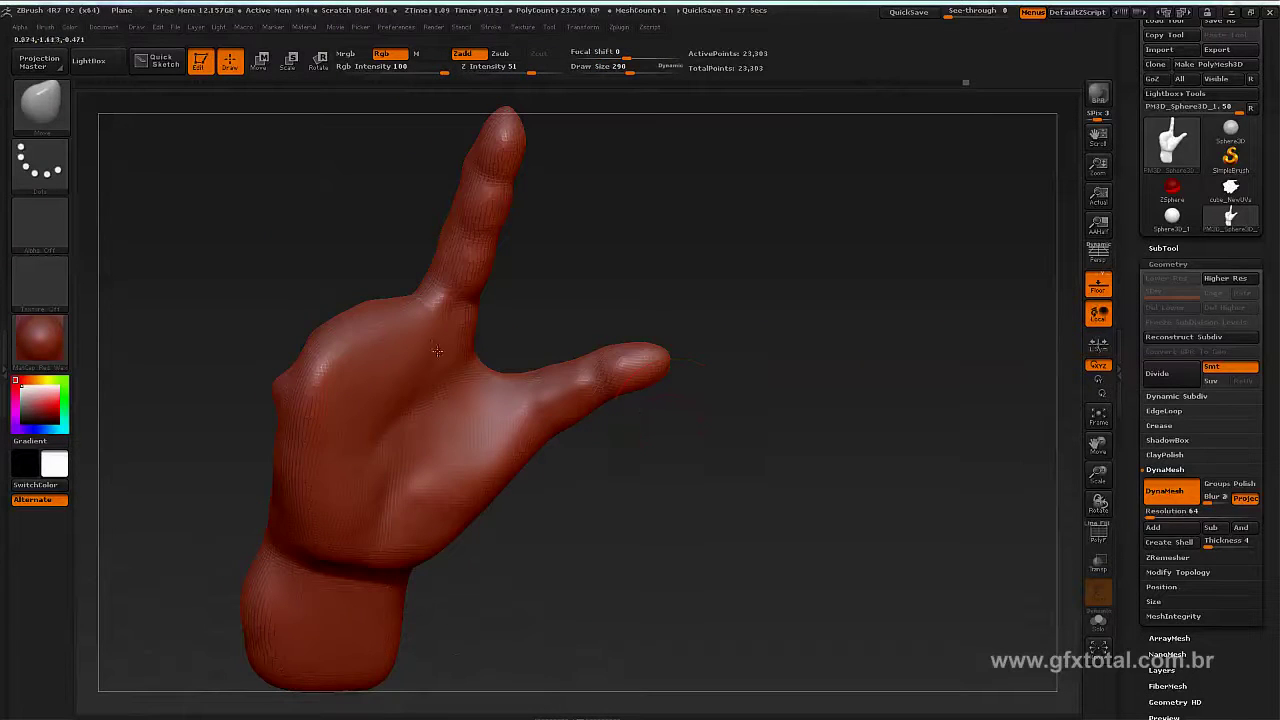
Step: Pick a bumpy surface-building brush (B, S, T) and zoom in on the raised index finger
{"action": "key", "text": "b"}
{"action": "key", "text": "s"}
{"action": "key", "text": "t"}
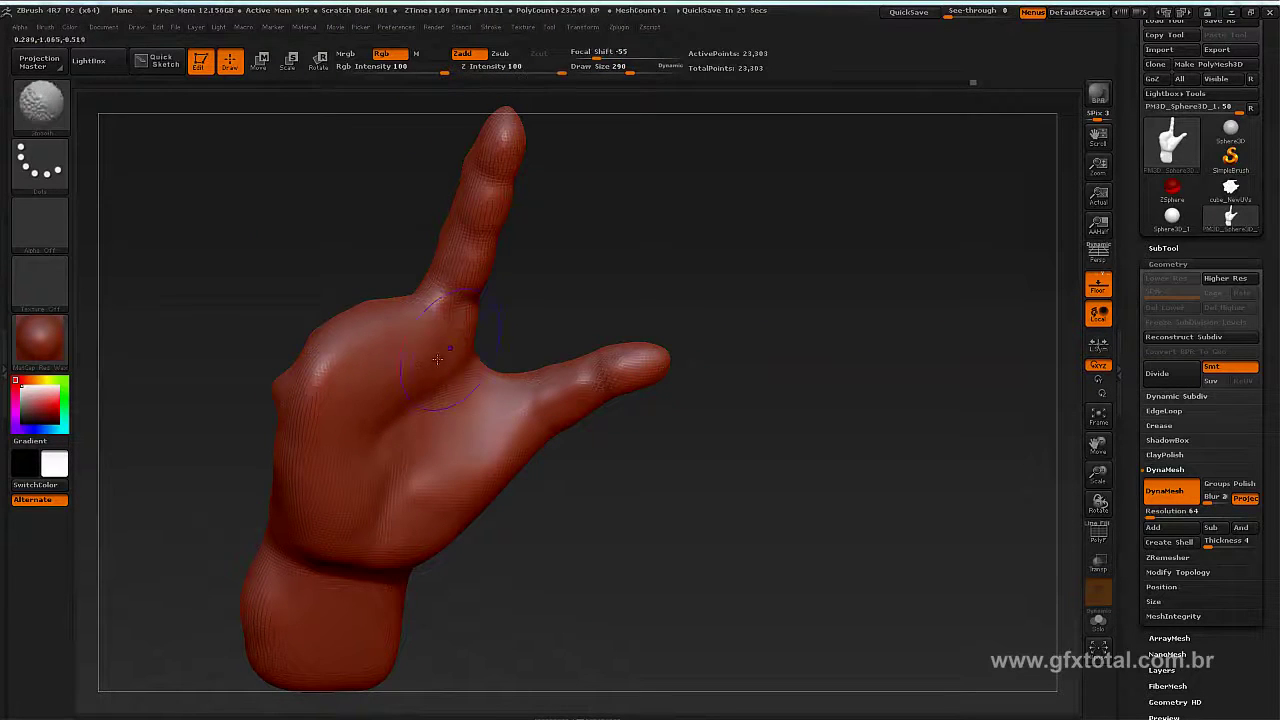
{"action": "mouse_move", "coordinate": [586, 286]}
{"action": "left_mouse_down", "text": "shift"}
{"action": "mouse_move", "coordinate": [620, 246]}
{"action": "mouse_move", "coordinate": [686, 331]}
{"action": "mouse_move", "coordinate": [686, 291]}
{"action": "mouse_move", "coordinate": [728, 288]}
{"action": "mouse_move", "coordinate": [707, 323]}
{"action": "mouse_move", "coordinate": [697, 272]}
{"action": "left_mouse_up", "text": "shift"}
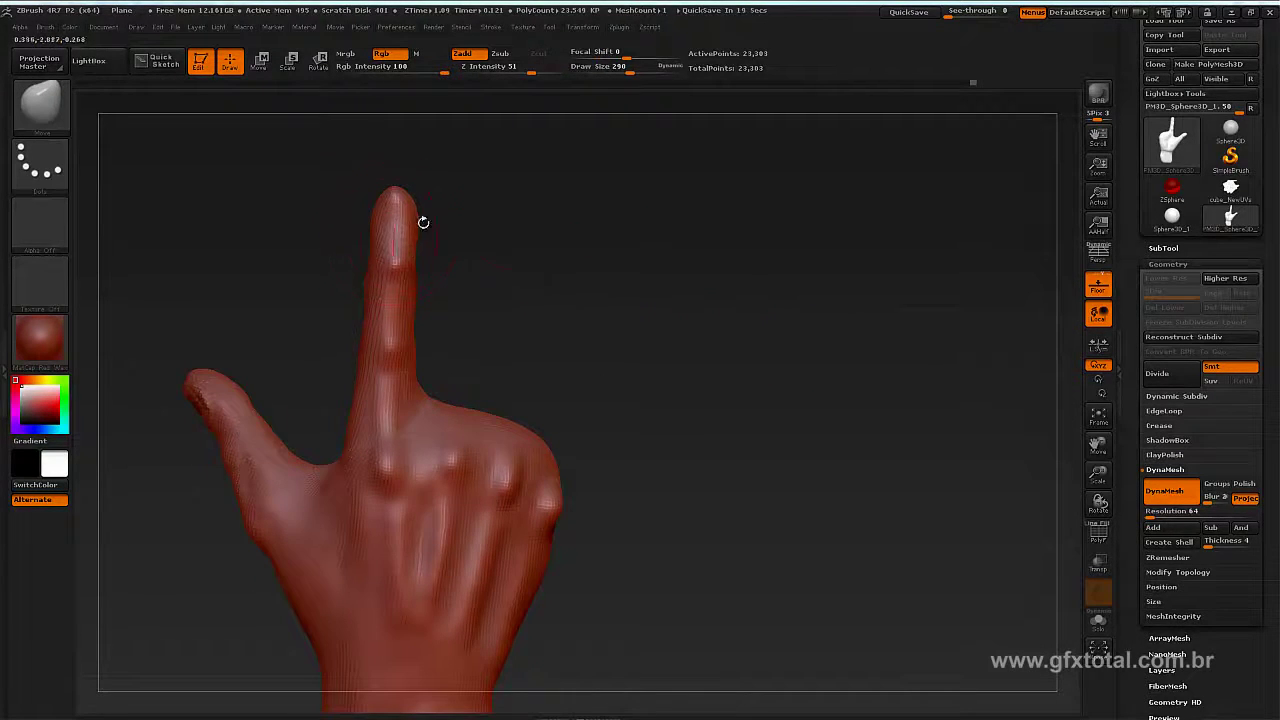
{"action": "mouse_move", "coordinate": [423, 222]}
{"action": "left_mouse_down", "text": "alt"}
{"action": "mouse_move", "coordinate": [520, 310]}
{"action": "mouse_move", "coordinate": [623, 337]}
{"action": "mouse_move", "coordinate": [564, 376]}
{"action": "mouse_move", "coordinate": [563, 320]}
{"action": "mouse_move", "coordinate": [651, 417]}
{"action": "mouse_move", "coordinate": [207, 170]}
{"action": "left_mouse_up", "text": "alt"}
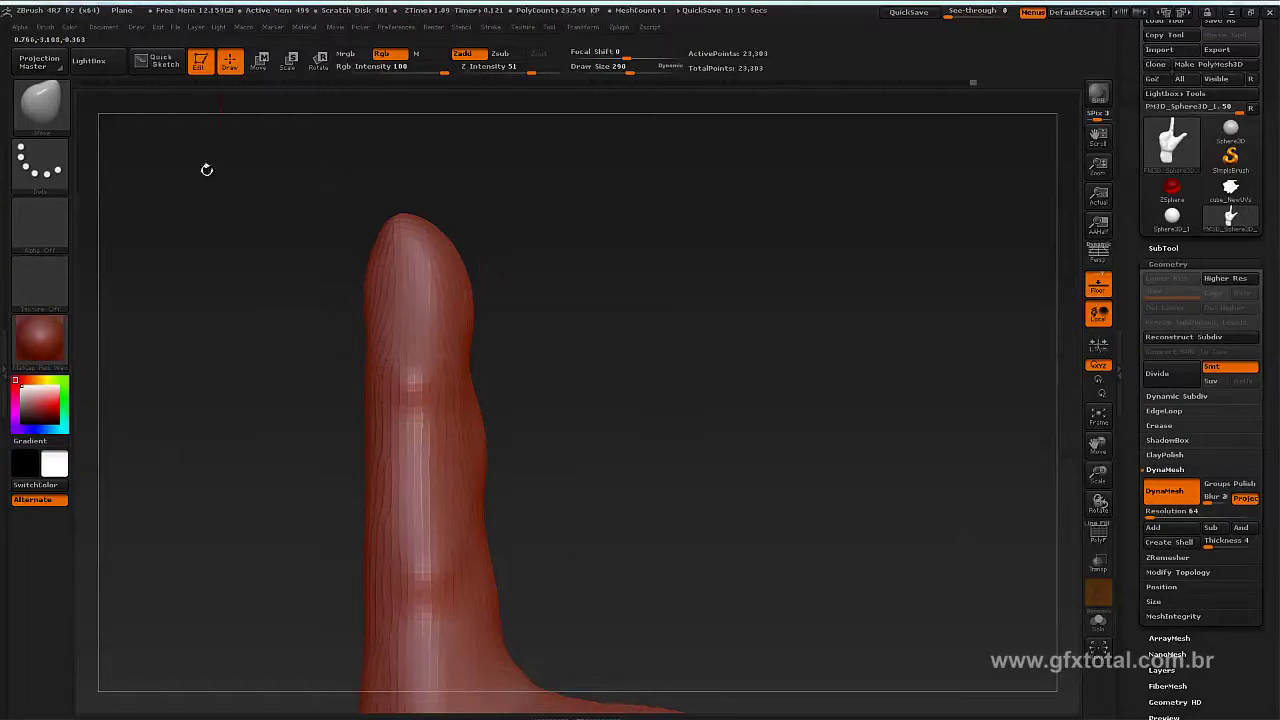
Step: Select ClayBuildup at Draw Size 45 and rotate the index fingertip into working view
{"action": "left_click", "coordinate": [40, 102]}
{"action": "left_click", "coordinate": [194, 126]}
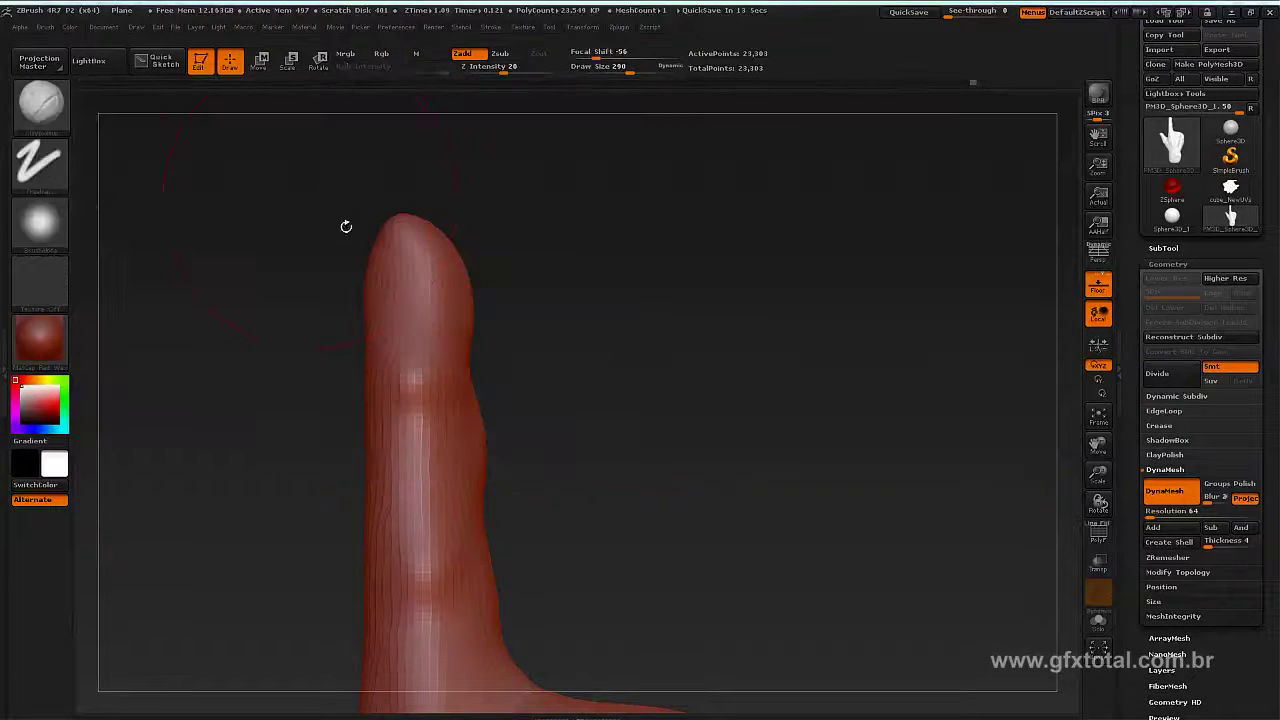
{"action": "key", "text": "space"}
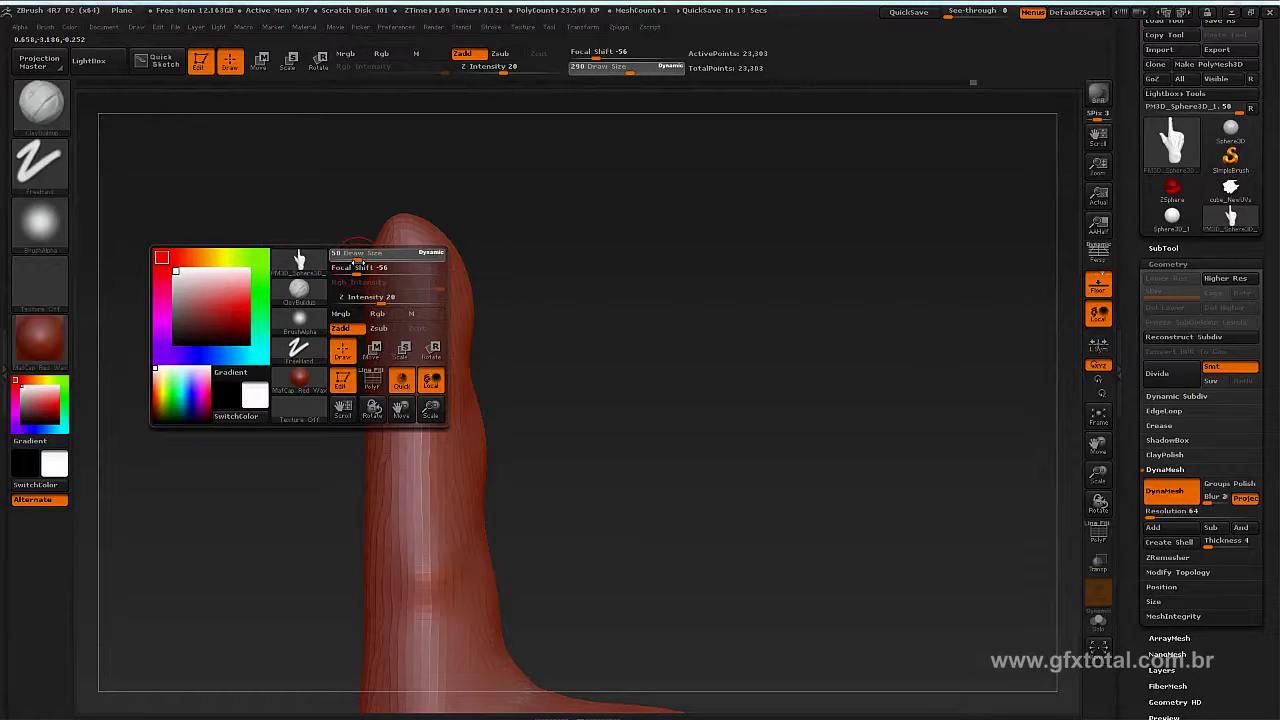
{"action": "left_click_drag", "start_coordinate": [357, 262], "coordinate": [352, 262]}
{"action": "left_click_drag", "start_coordinate": [474, 186], "coordinate": [474, 203]}
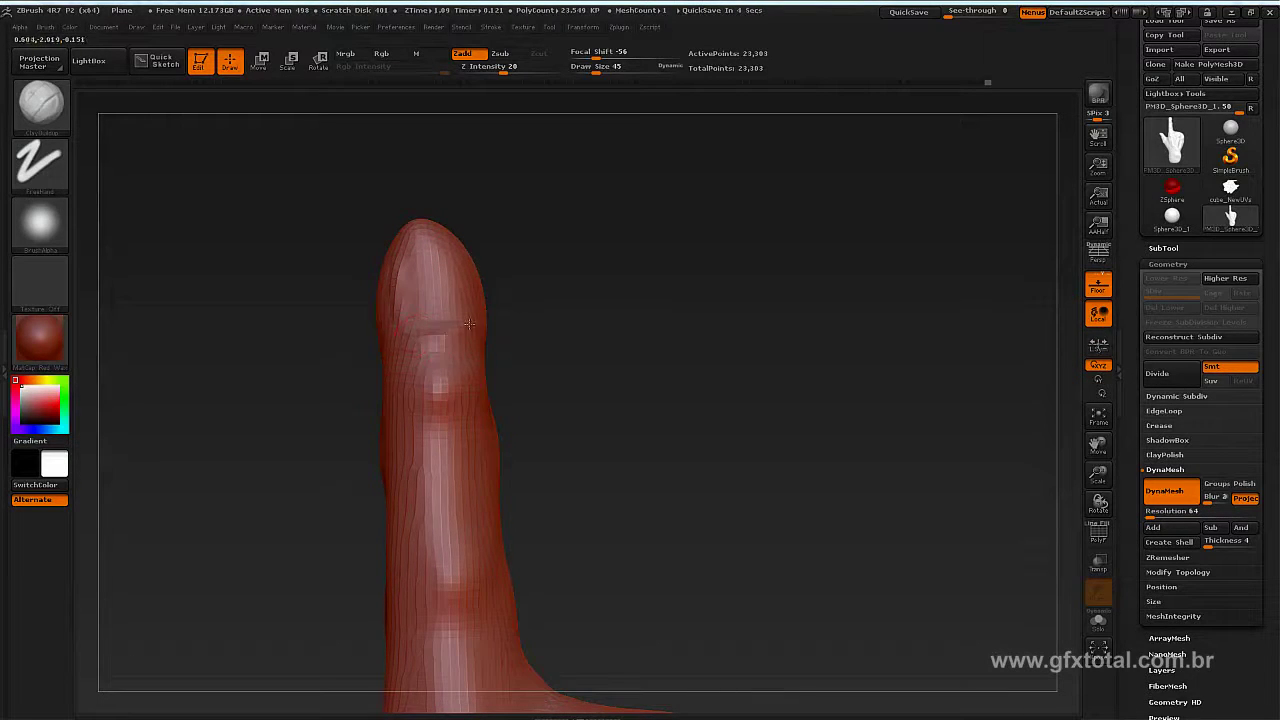
{"action": "left_click_drag", "start_coordinate": [547, 266], "coordinate": [517, 278]}
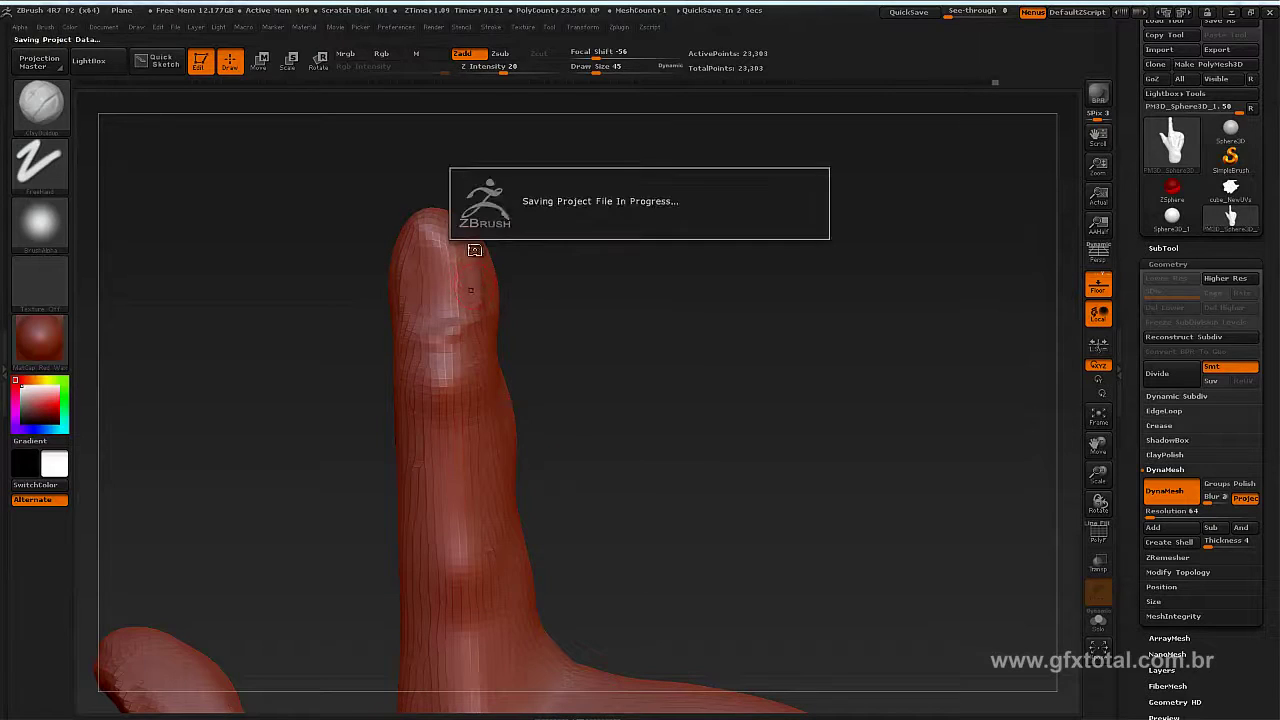
{"action": "mouse_move", "coordinate": [574, 263]}
{"action": "left_mouse_down"}
{"action": "mouse_move", "coordinate": [555, 271]}
{"action": "mouse_move", "coordinate": [493, 227]}
{"action": "left_mouse_up"}
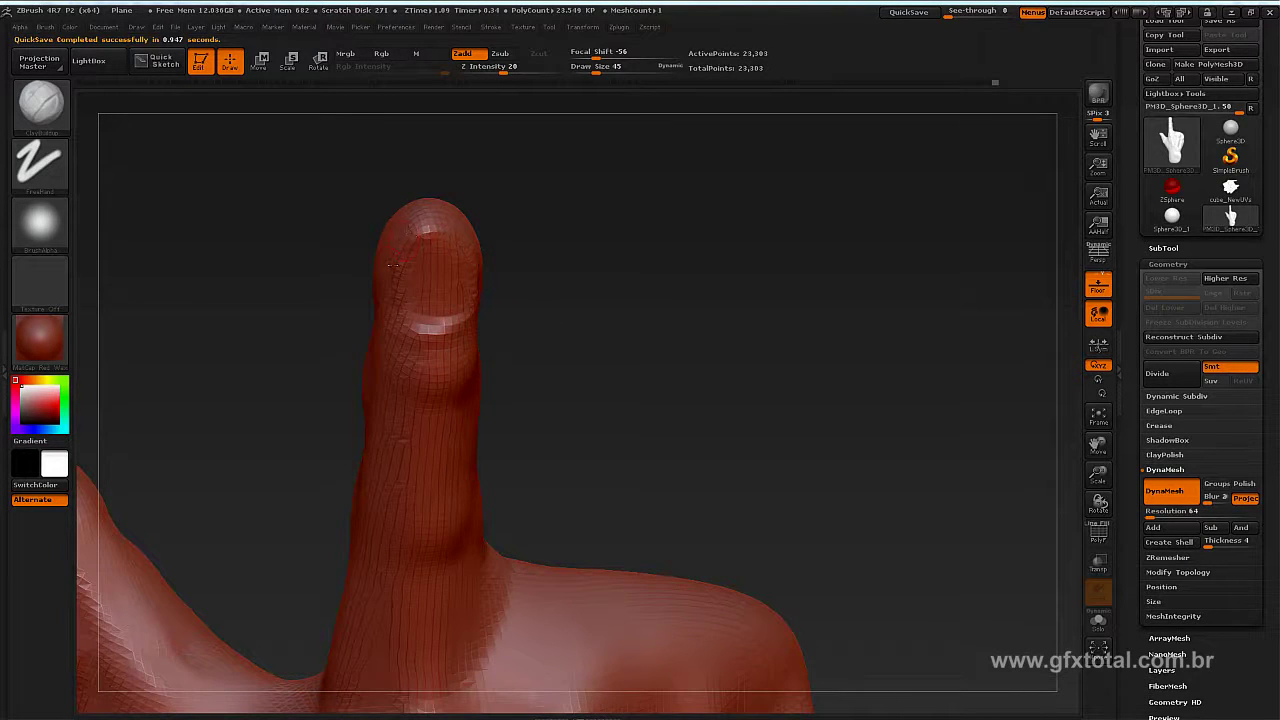
{"action": "left_click_drag", "start_coordinate": [504, 229], "coordinate": [594, 194]}
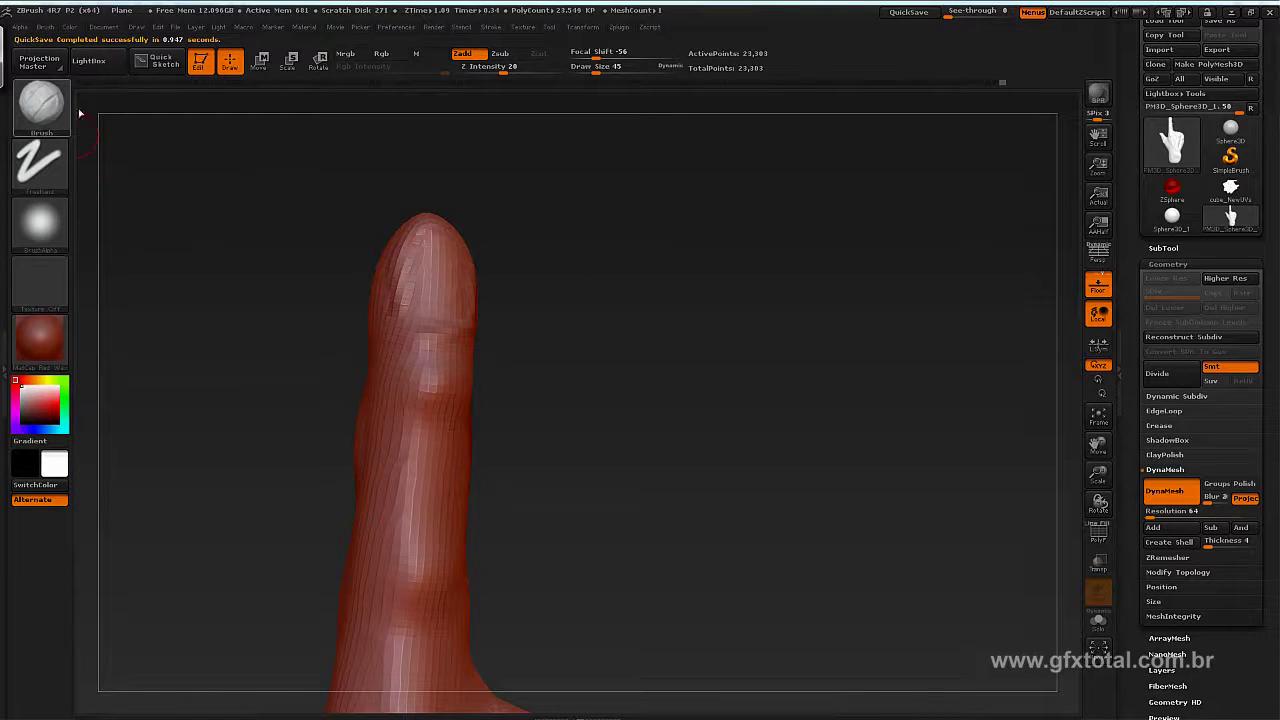
Step: Switch to Move at Draw Size 136 and shape the fingernail outline on the index fingertip
{"action": "left_click", "coordinate": [40, 100]}
{"action": "left_click", "coordinate": [470, 118]}
{"action": "key", "text": "space"}
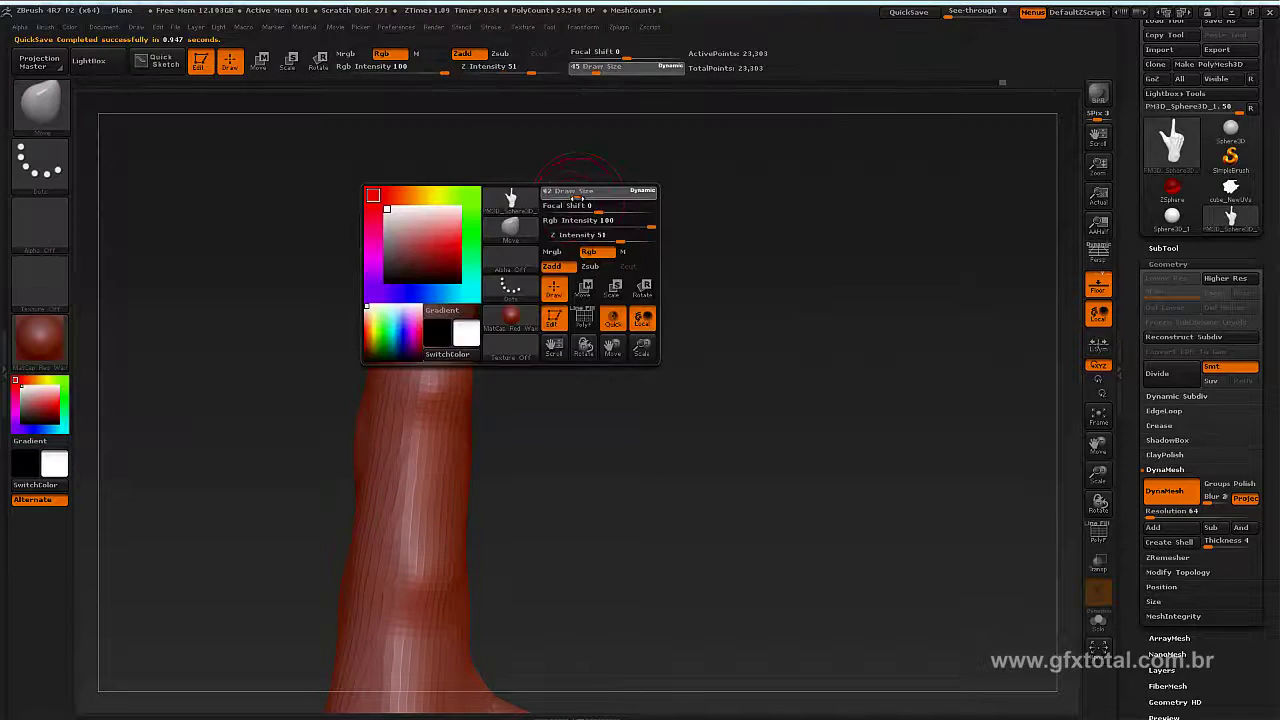
{"action": "mouse_move", "coordinate": [578, 197]}
{"action": "left_mouse_down"}
{"action": "mouse_move", "coordinate": [427, 216]}
{"action": "mouse_move", "coordinate": [552, 217]}
{"action": "left_mouse_up"}
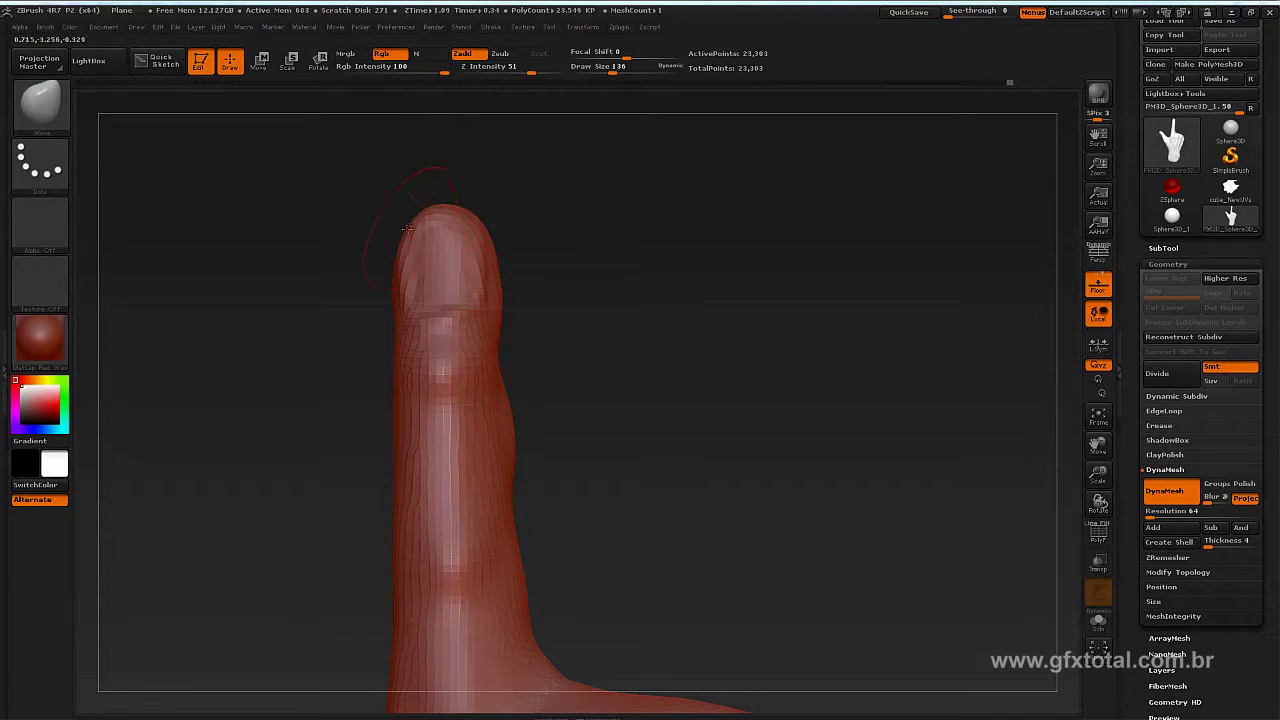
{"action": "mouse_move", "coordinate": [529, 263]}
{"action": "left_mouse_down"}
{"action": "mouse_move", "coordinate": [505, 262]}
{"action": "mouse_move", "coordinate": [620, 265]}
{"action": "left_mouse_up"}
{"action": "left_click_drag", "start_coordinate": [536, 280], "coordinate": [480, 292]}
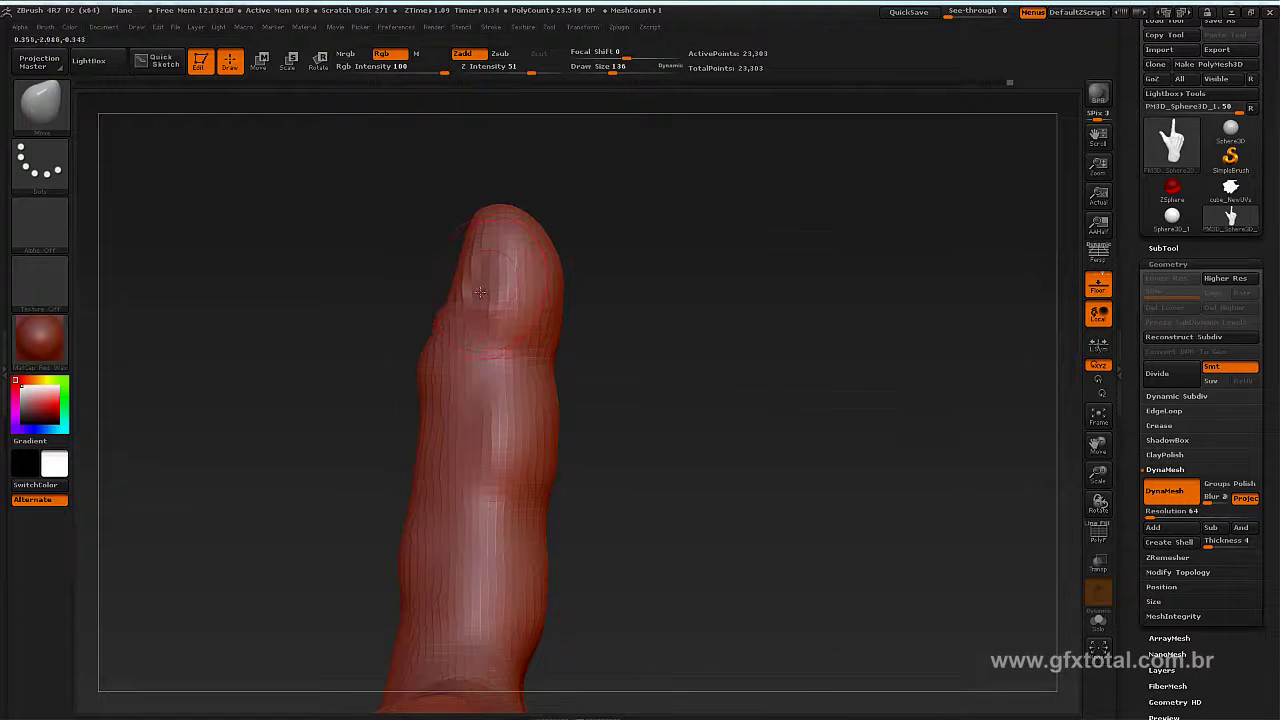
{"action": "left_click_drag", "start_coordinate": [651, 296], "coordinate": [575, 304]}
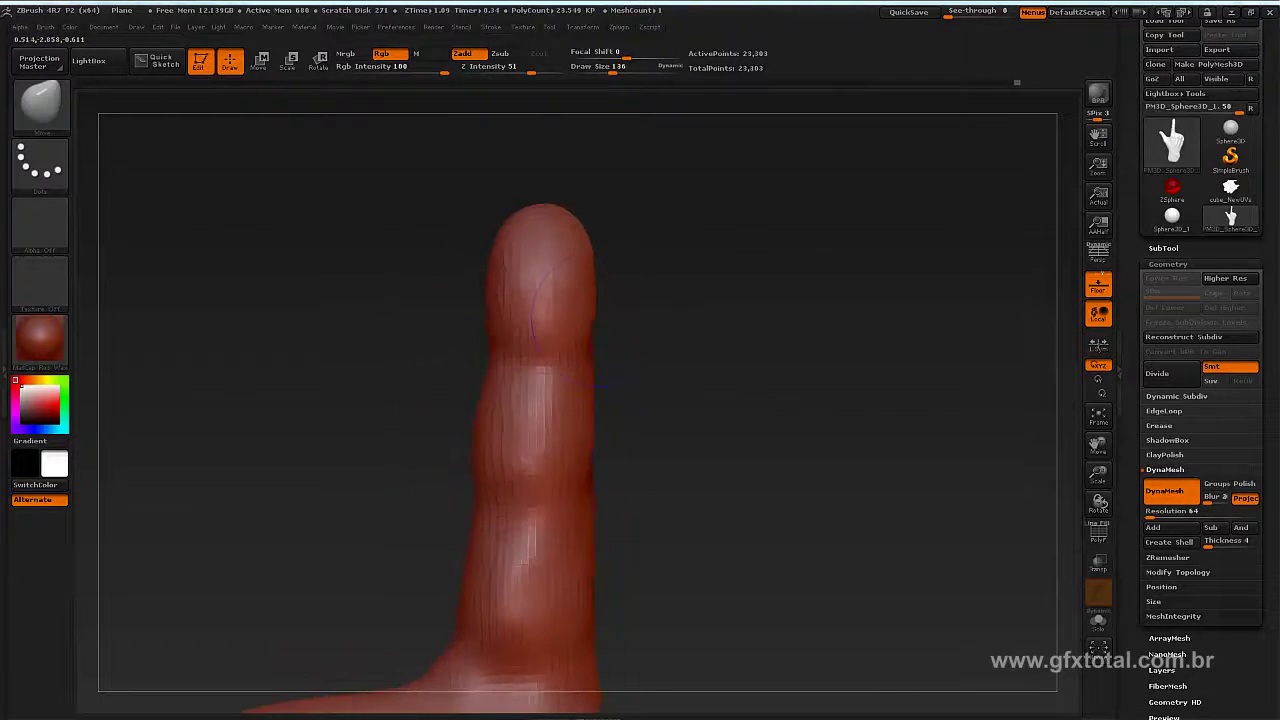
{"action": "mouse_move", "coordinate": [558, 247]}
{"action": "left_mouse_down"}
{"action": "mouse_move", "coordinate": [777, 243]}
{"action": "mouse_move", "coordinate": [751, 271]}
{"action": "mouse_move", "coordinate": [640, 246]}
{"action": "left_mouse_up"}
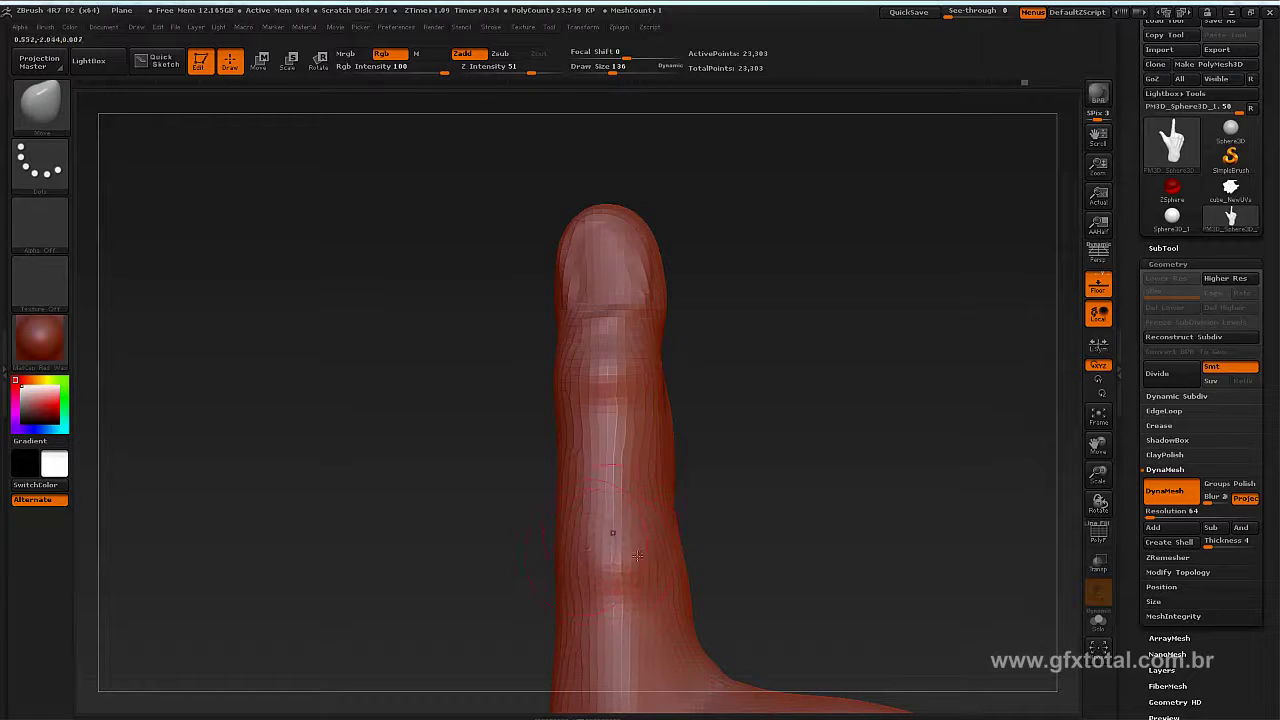
{"action": "left_click_drag", "start_coordinate": [637, 555], "coordinate": [614, 399], "text": "alt"}
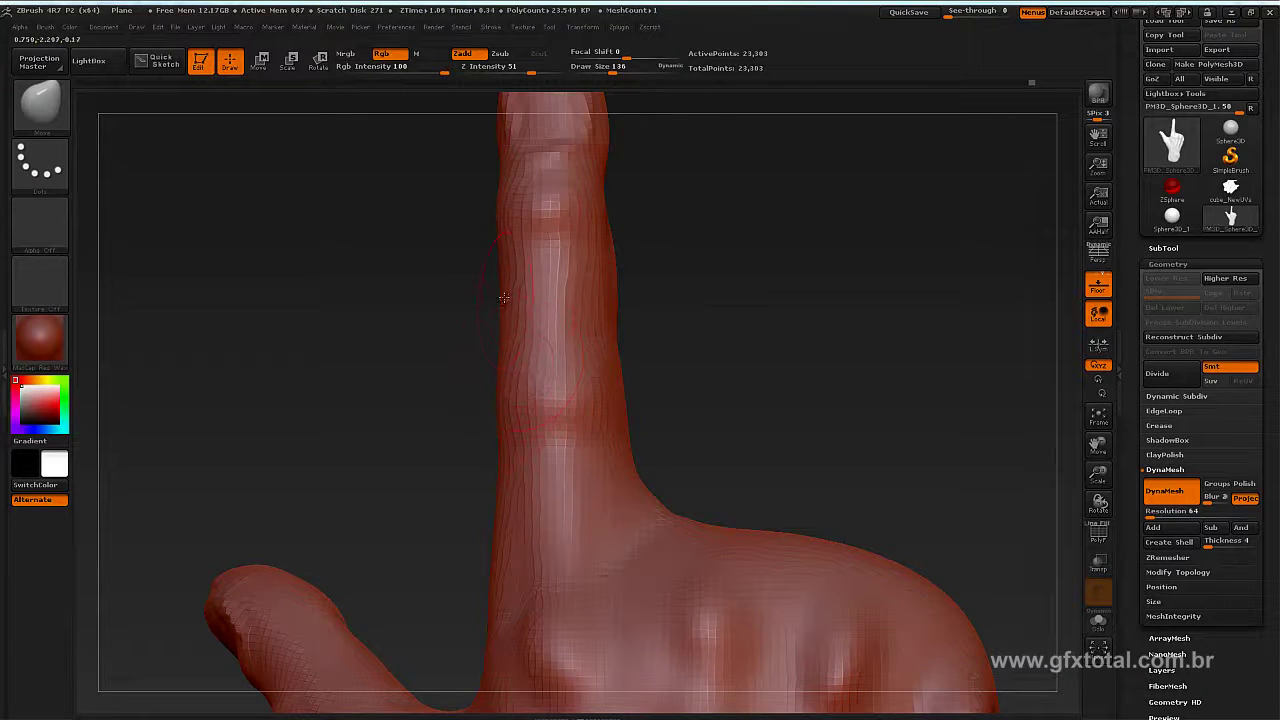
{"action": "mouse_move", "coordinate": [685, 248]}
{"action": "left_mouse_down", "text": "alt"}
{"action": "mouse_move", "coordinate": [732, 400]}
{"action": "mouse_move", "coordinate": [783, 428]}
{"action": "mouse_move", "coordinate": [668, 380]}
{"action": "left_mouse_up", "text": "alt"}
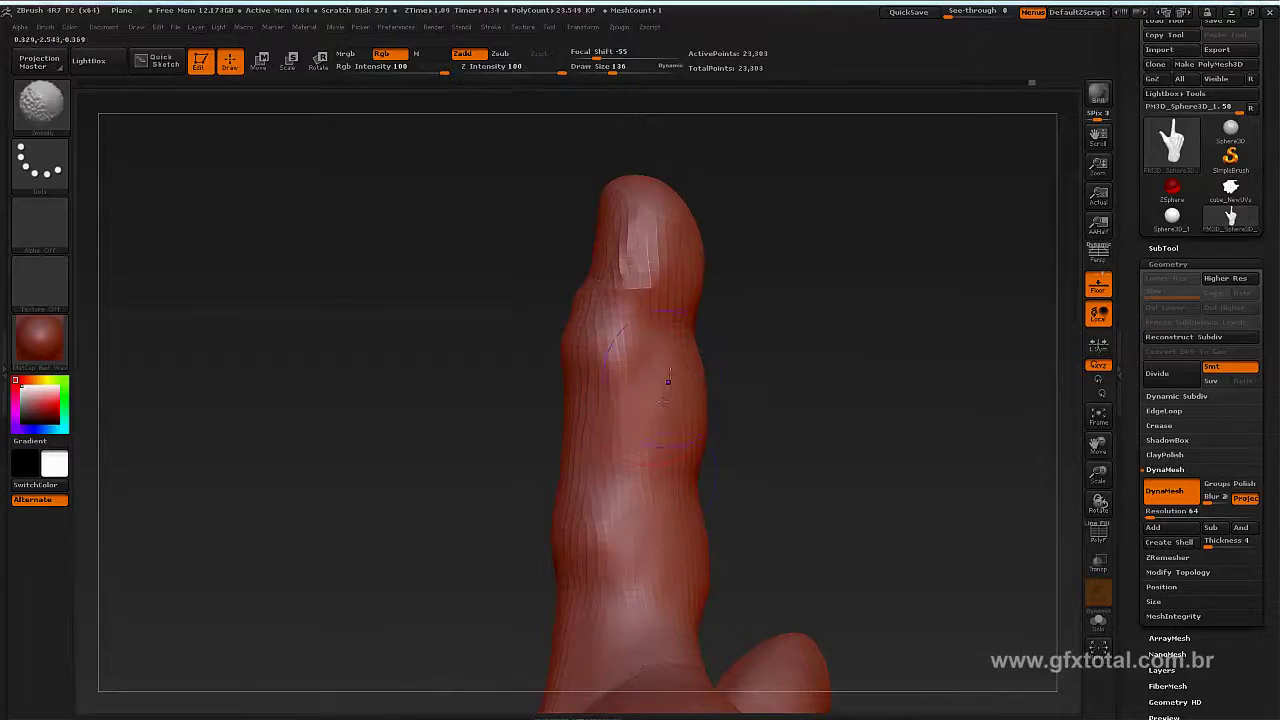
{"action": "left_click_drag", "start_coordinate": [841, 447], "coordinate": [702, 288]}
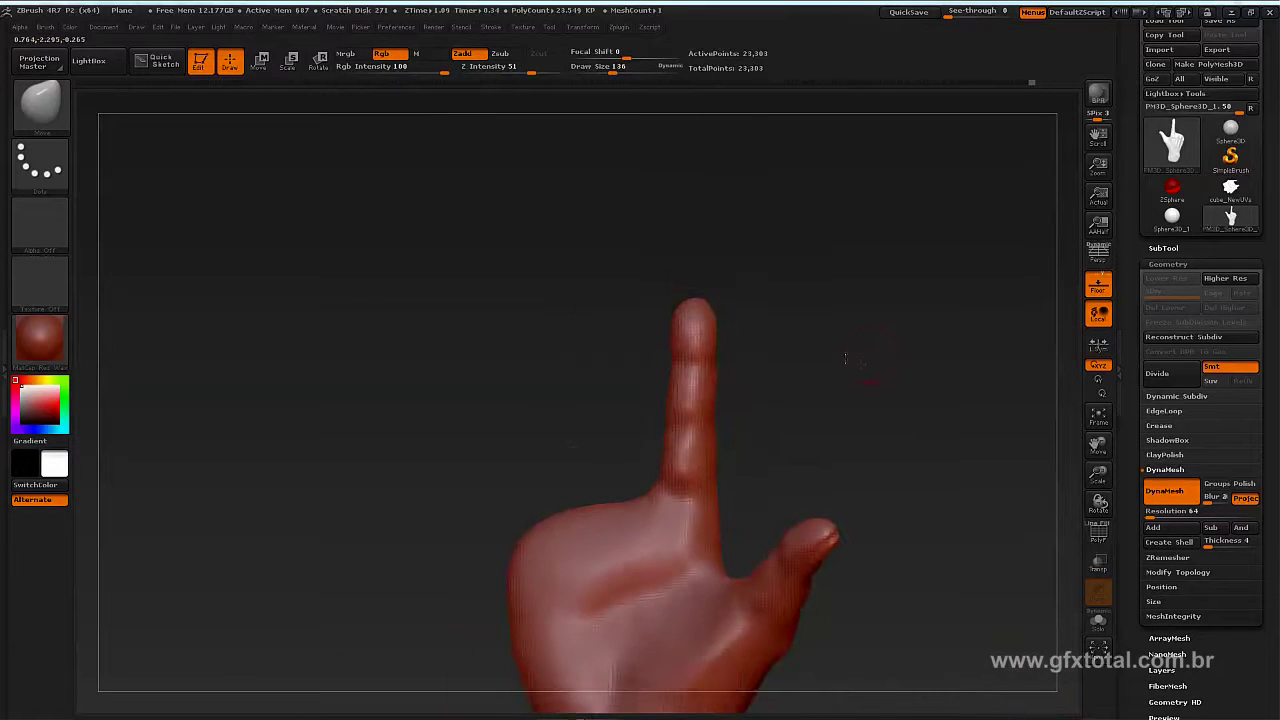
Step: Turn on the PolyF polygroup wireframe, orbit the hand, and expand the SubTool list
{"action": "left_click_drag", "start_coordinate": [444, 280], "coordinate": [731, 318]}
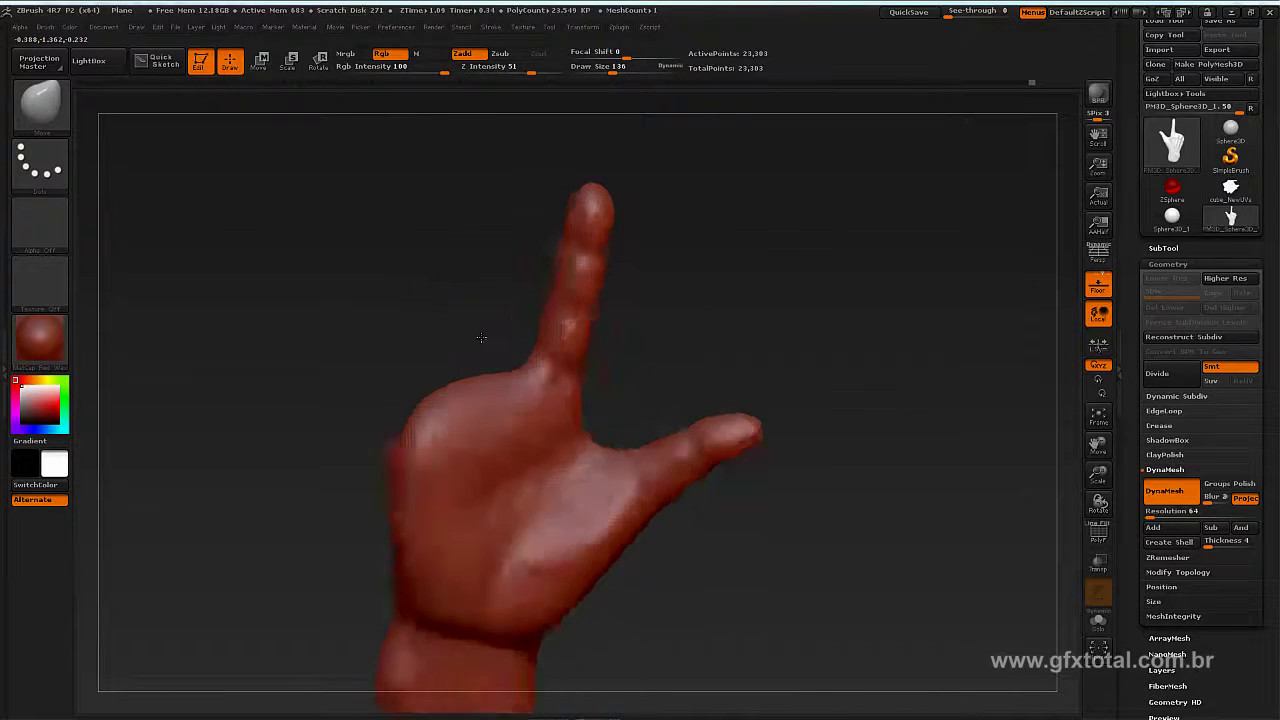
{"action": "left_click_drag", "start_coordinate": [663, 343], "coordinate": [763, 336]}
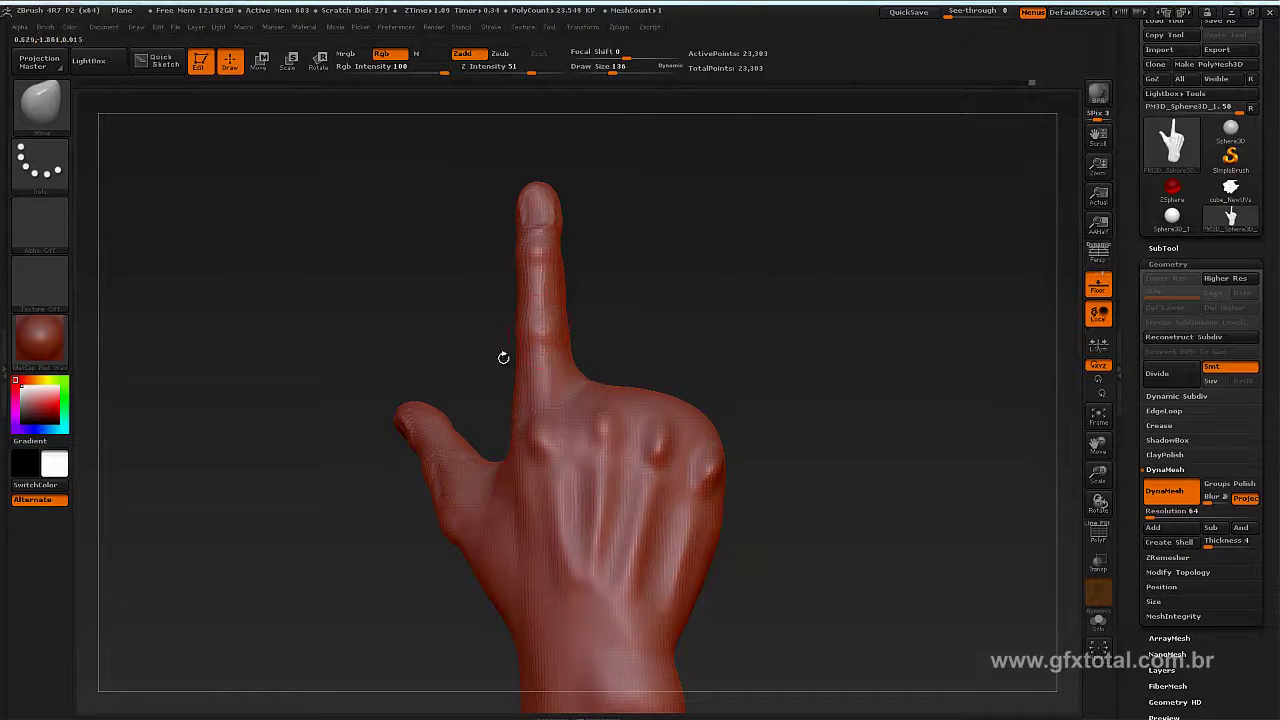
{"action": "key", "text": "ctrl"}
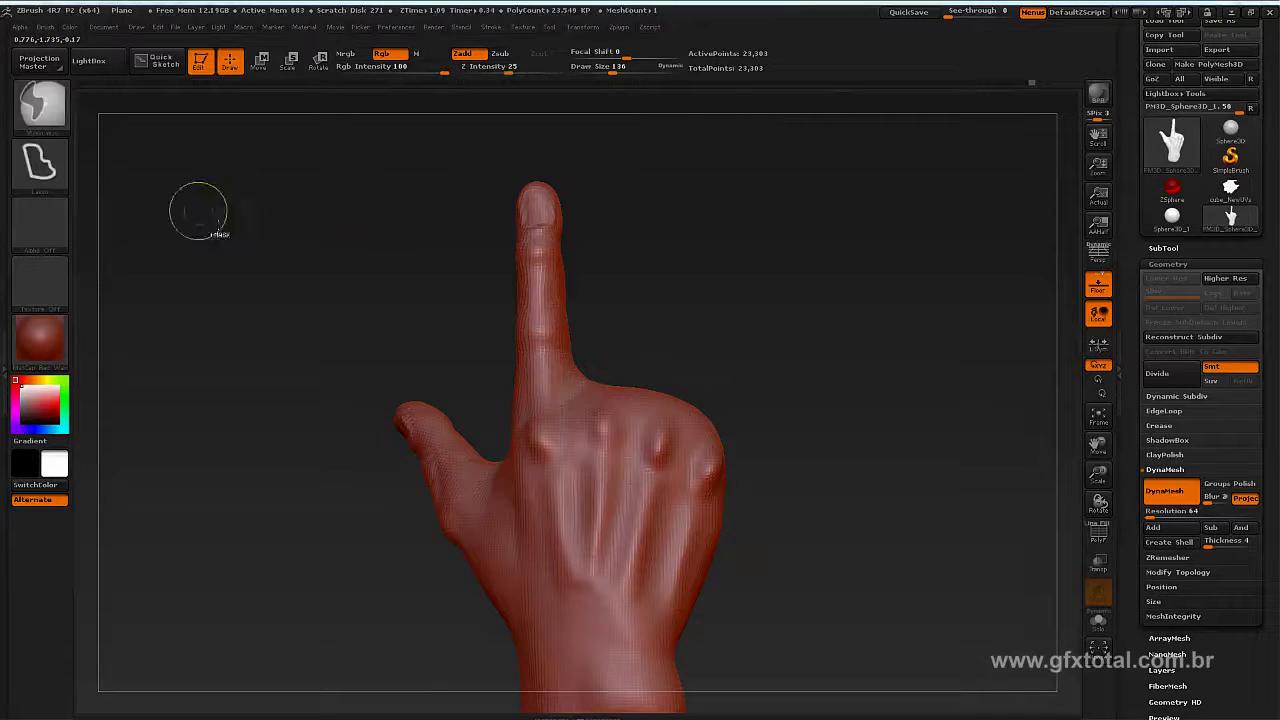
{"action": "key", "text": "ctrl"}
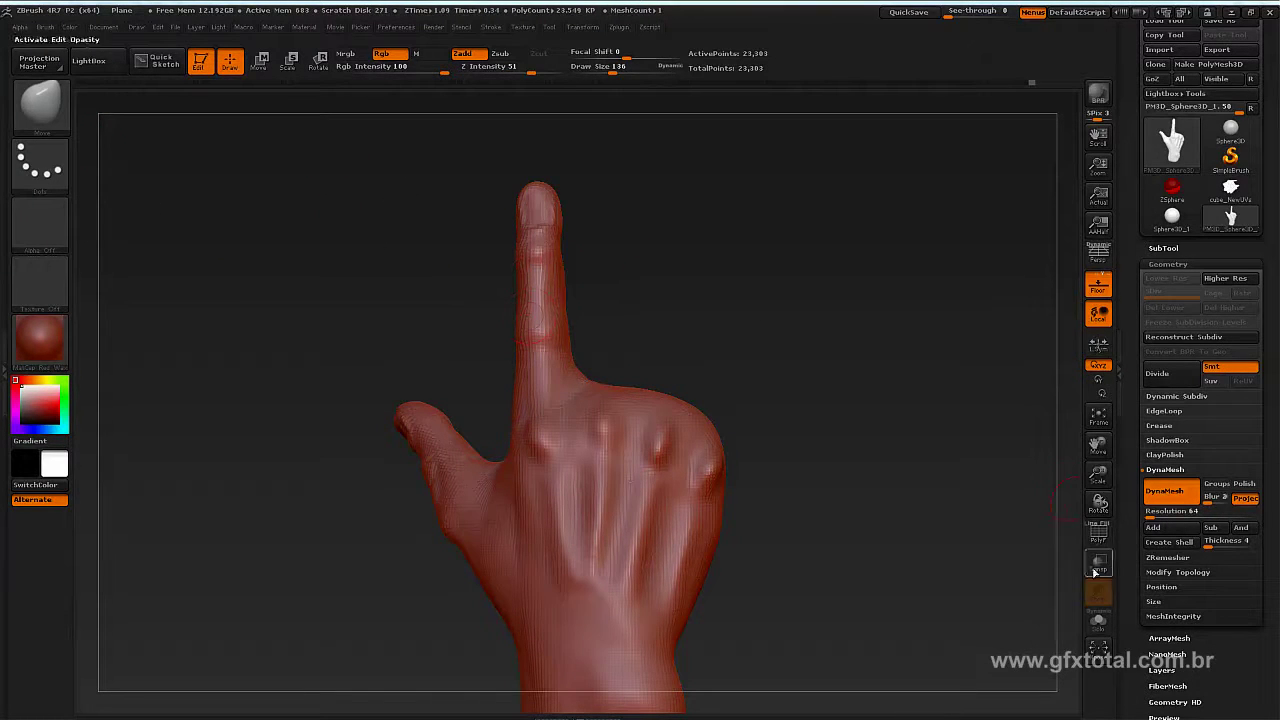
{"action": "left_click", "coordinate": [1099, 537]}
{"action": "mouse_move", "coordinate": [737, 222]}
{"action": "left_mouse_down"}
{"action": "mouse_move", "coordinate": [683, 274]}
{"action": "mouse_move", "coordinate": [540, 263]}
{"action": "mouse_move", "coordinate": [439, 310]}
{"action": "left_mouse_up"}
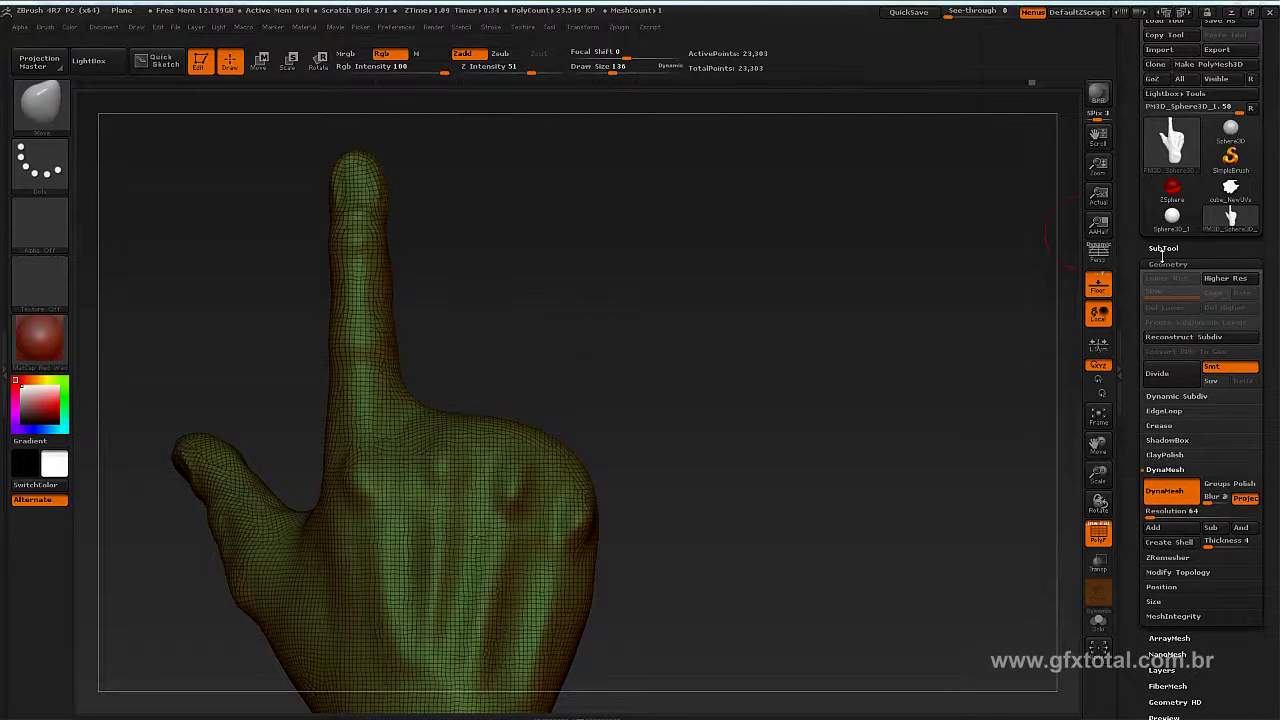
{"action": "left_click", "coordinate": [1163, 248]}
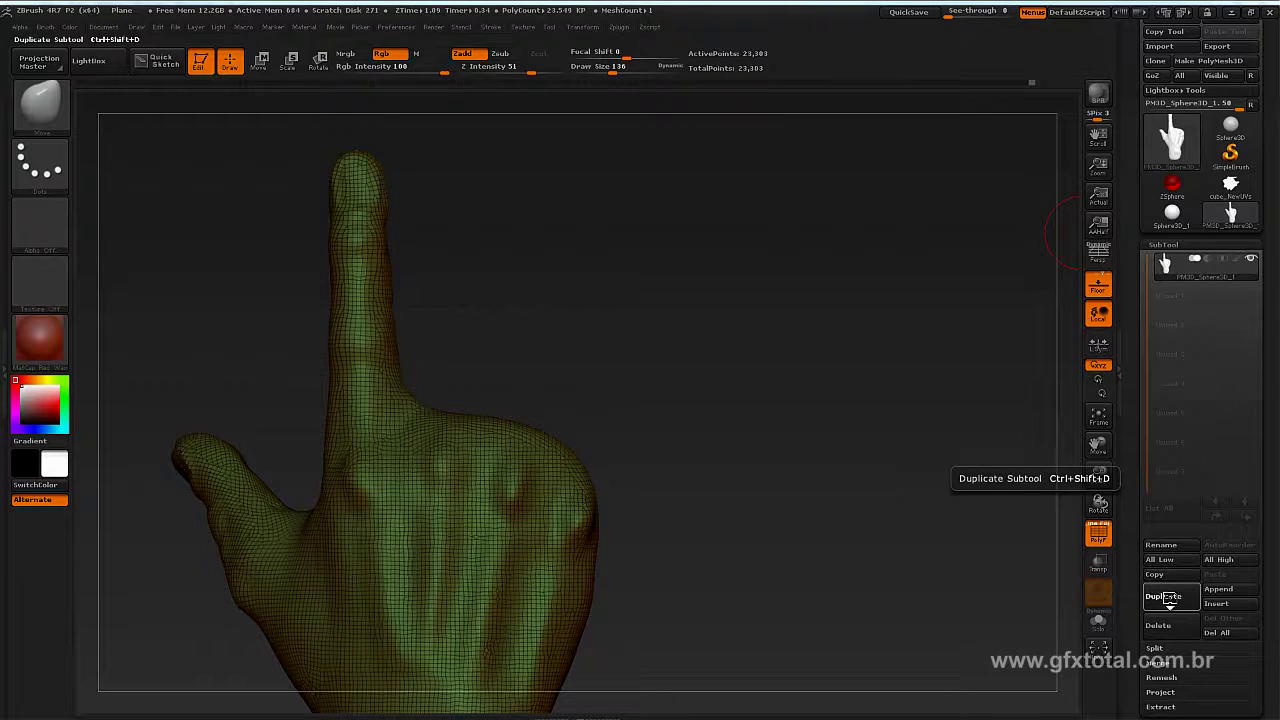
Step: Duplicate the hand subtool and choose SelectLasso from the Ctrl+Shift brush picker
{"action": "left_click", "coordinate": [1168, 598]}
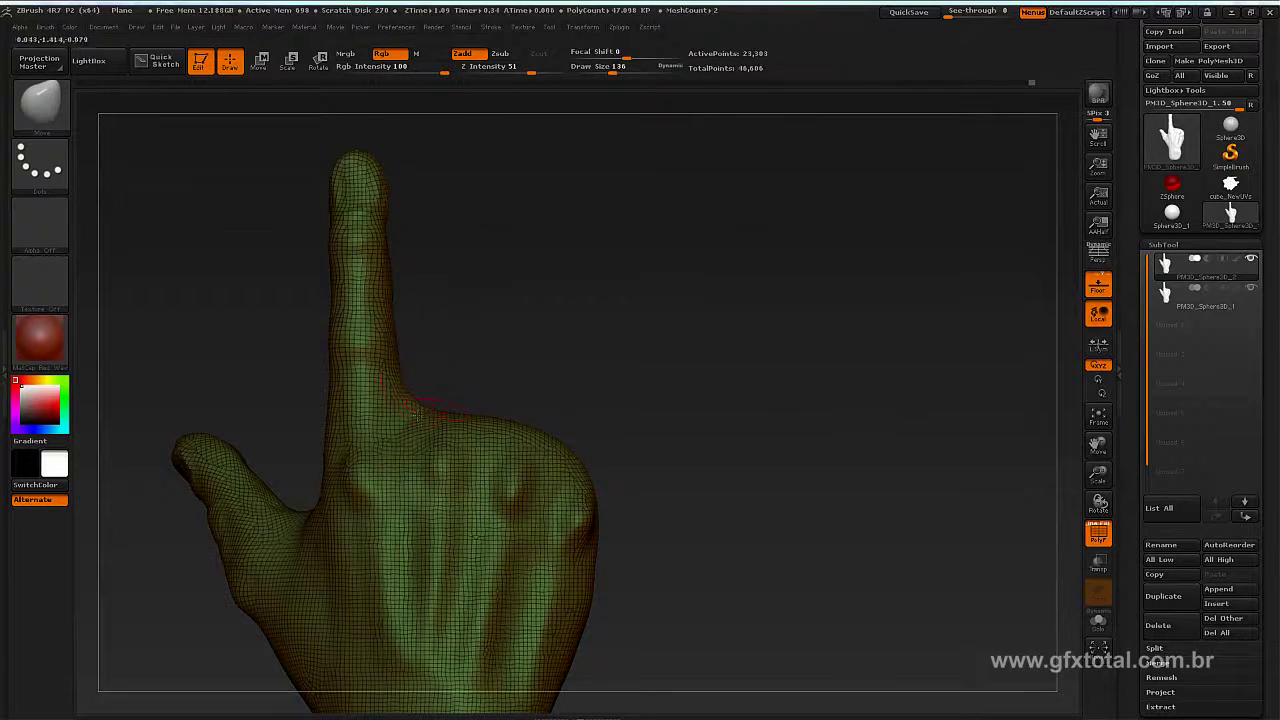
{"action": "key", "text": "ctrl"}
{"action": "left_click", "coordinate": [50, 118], "text": "ctrl+shift"}
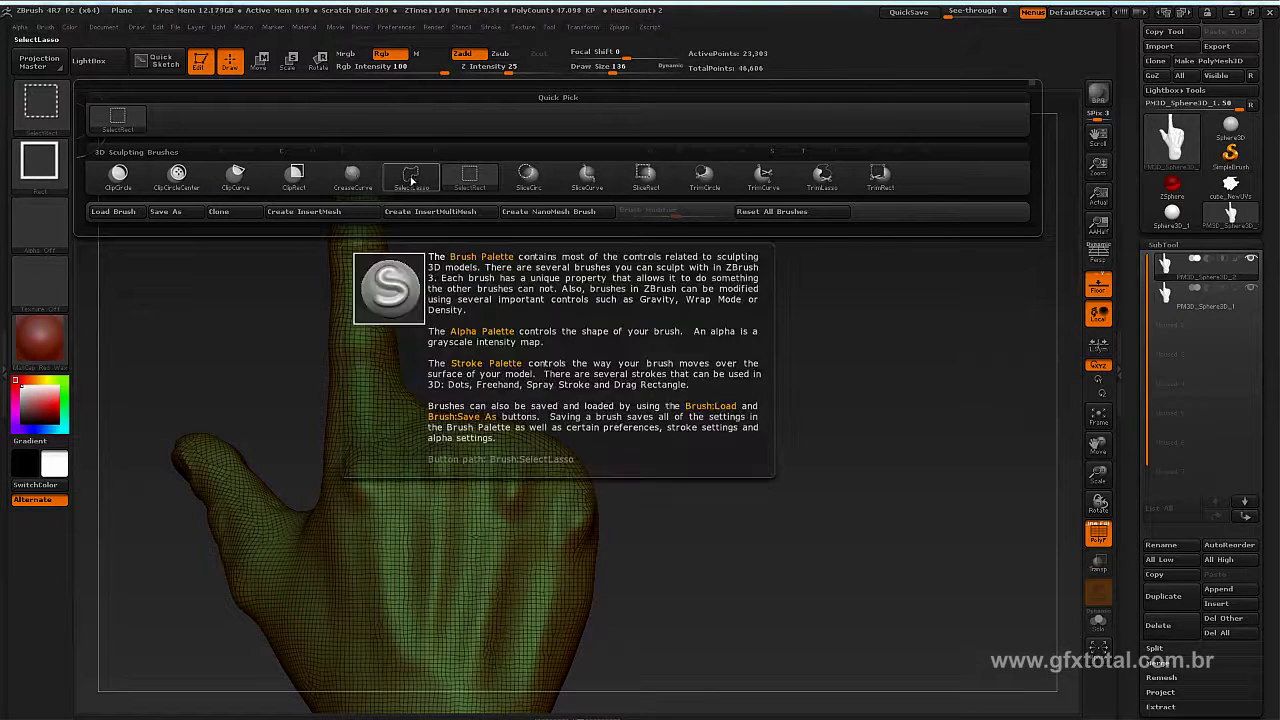
{"action": "left_click", "coordinate": [415, 178]}
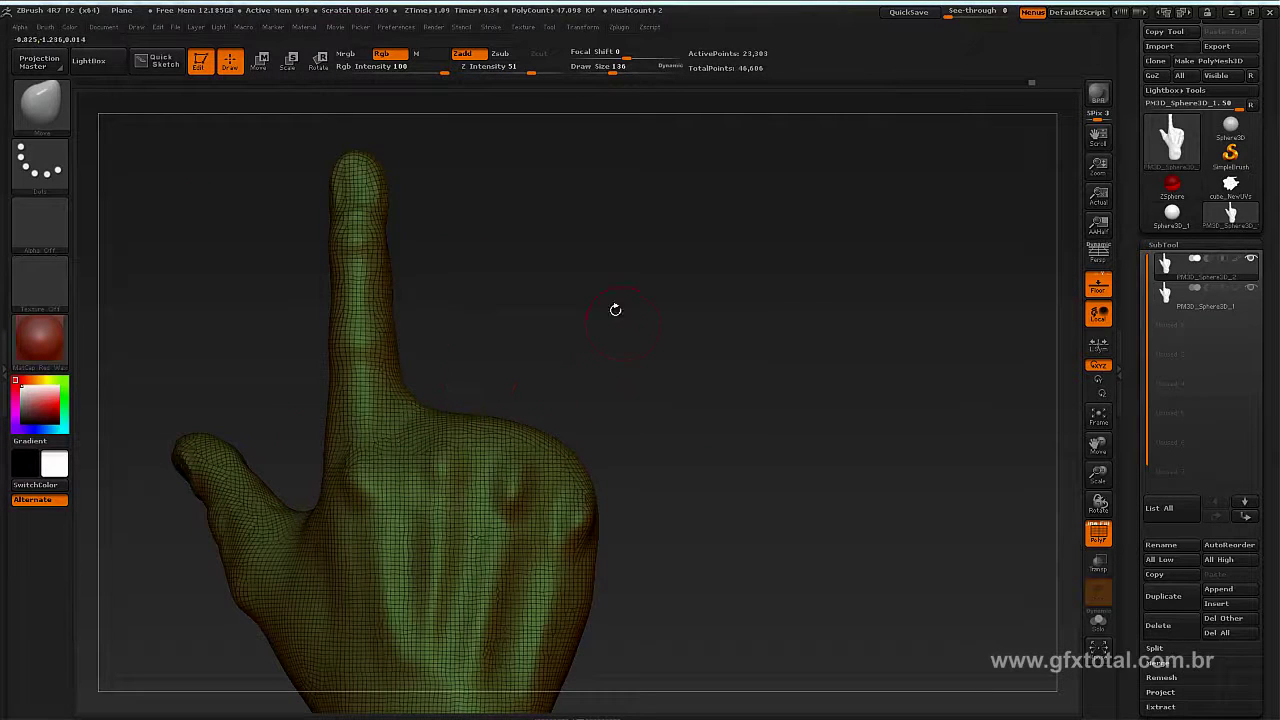
{"action": "key", "text": "ctrl"}
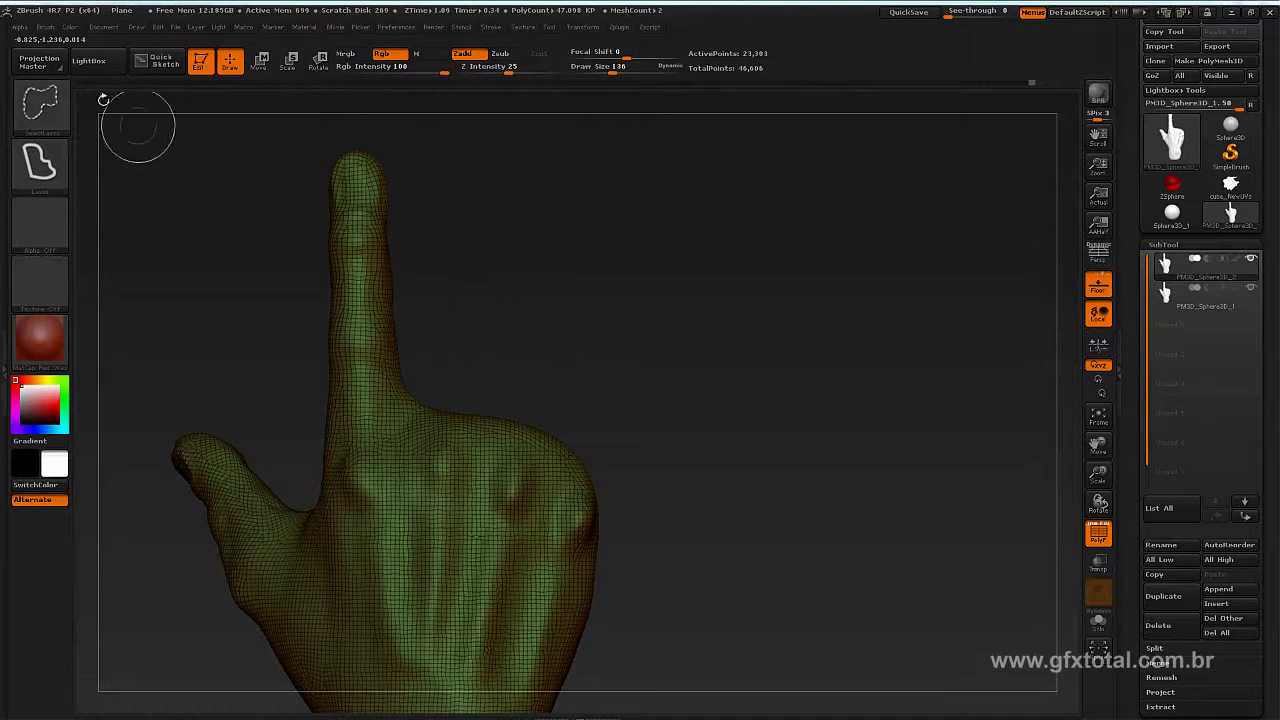
Step: Lasso the index finger to hide the rest of the duplicate, and solo that subtool
{"action": "mouse_move", "coordinate": [508, 298]}
{"action": "left_mouse_down", "text": "ctrl+shift"}
{"action": "mouse_move", "coordinate": [341, 138]}
{"action": "mouse_move", "coordinate": [294, 225]}
{"action": "mouse_move", "coordinate": [286, 389]}
{"action": "mouse_move", "coordinate": [318, 440]}
{"action": "mouse_move", "coordinate": [397, 423]}
{"action": "left_mouse_up", "text": "ctrl+shift"}
{"action": "left_click_drag", "start_coordinate": [494, 381], "coordinate": [548, 332], "text": "ctrl+shift"}
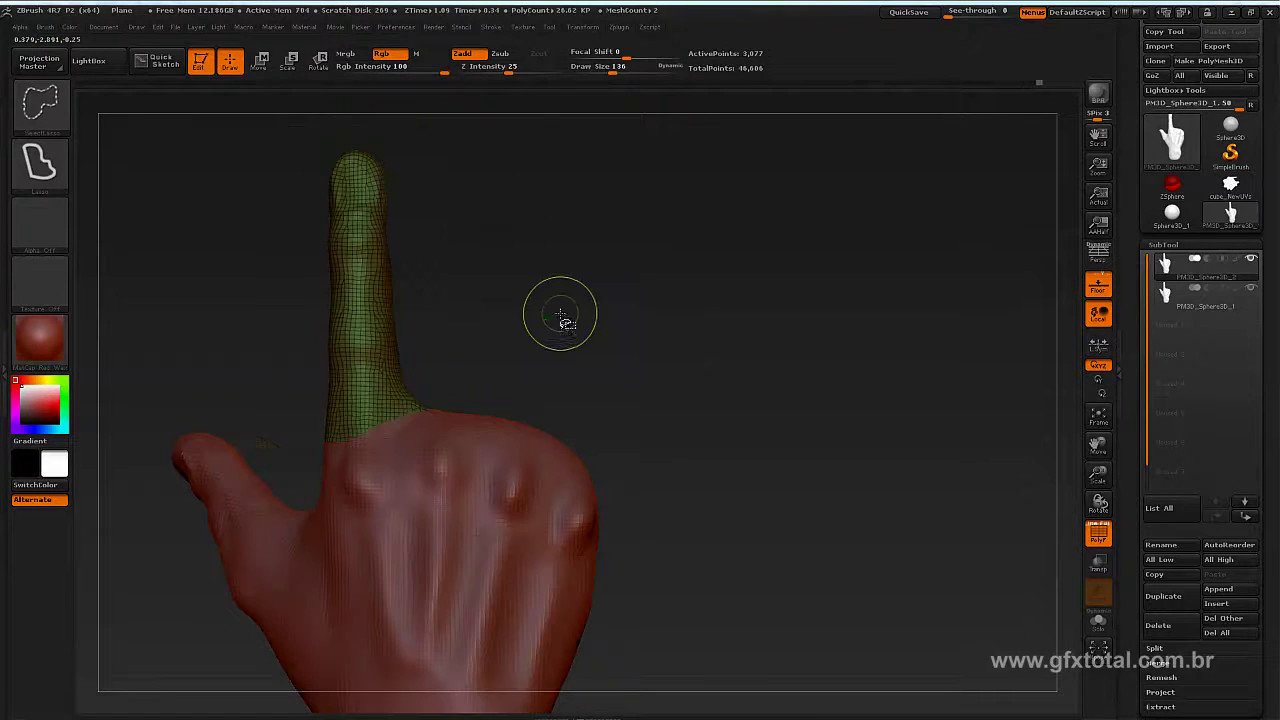
{"action": "left_click_drag", "start_coordinate": [792, 368], "coordinate": [800, 388]}
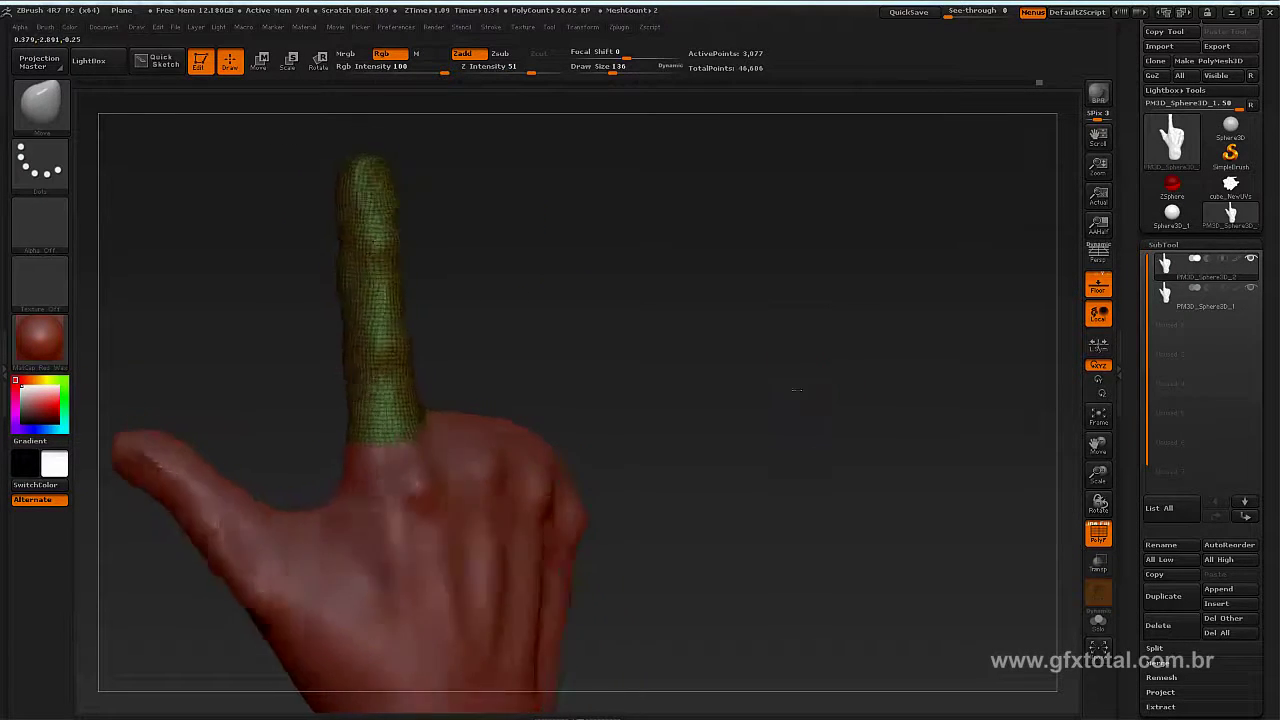
{"action": "left_click", "coordinate": [1250, 289]}
{"action": "left_click_drag", "start_coordinate": [914, 320], "coordinate": [407, 462]}
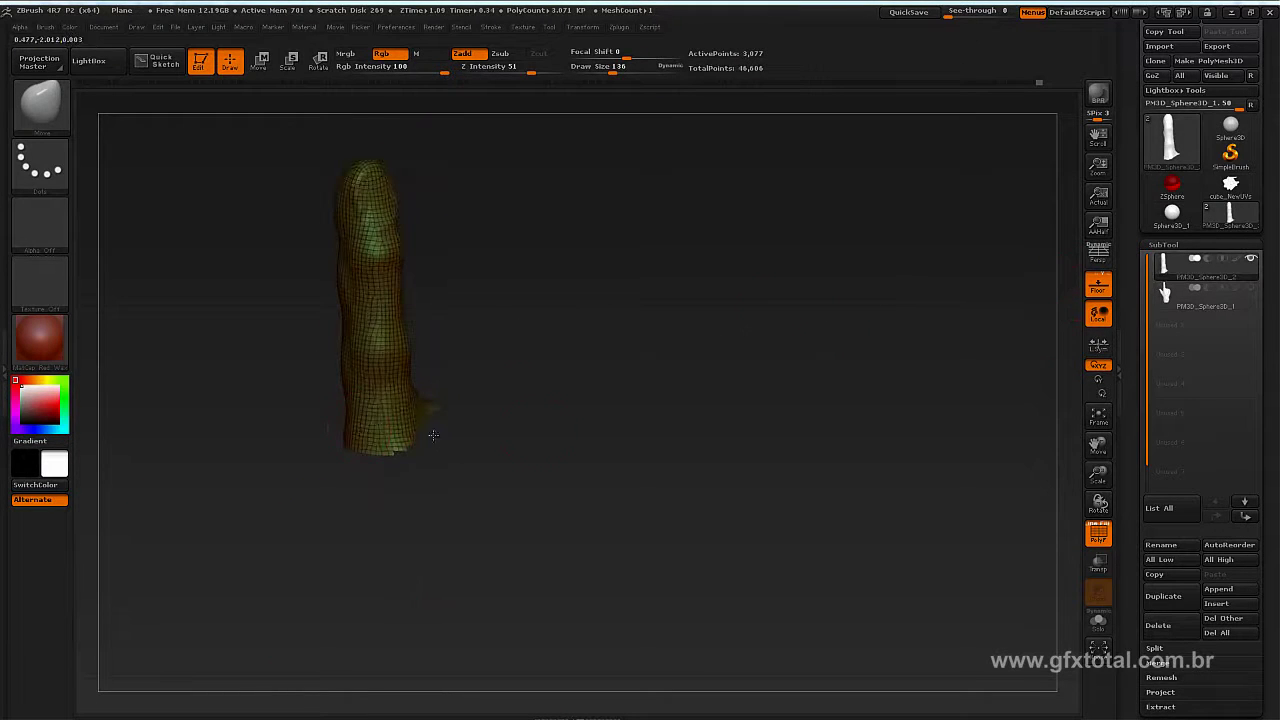
{"action": "left_click_drag", "start_coordinate": [697, 305], "coordinate": [703, 313]}
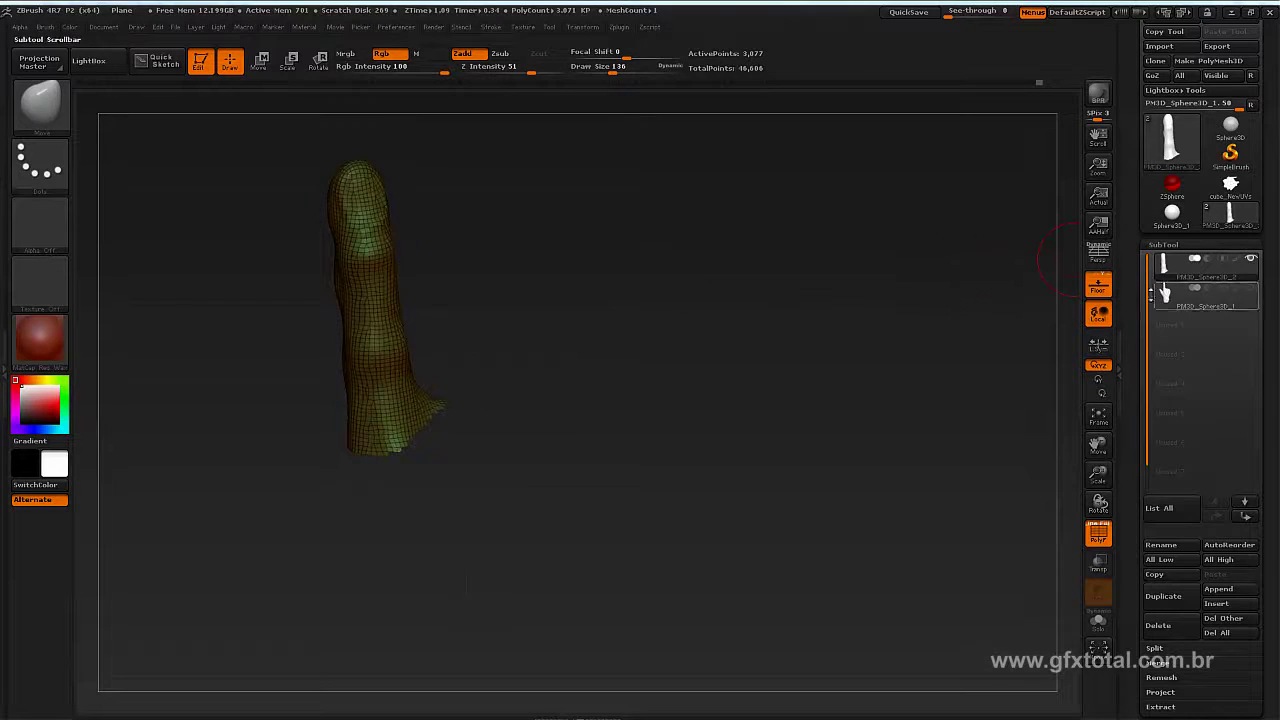
{"action": "left_click_drag", "start_coordinate": [1126, 371], "coordinate": [1126, 450]}
Step: Apply Geometry > Modify Topology > Del Hidden, leaving only the index finger, and inspect it
{"action": "left_click", "coordinate": [1176, 292]}
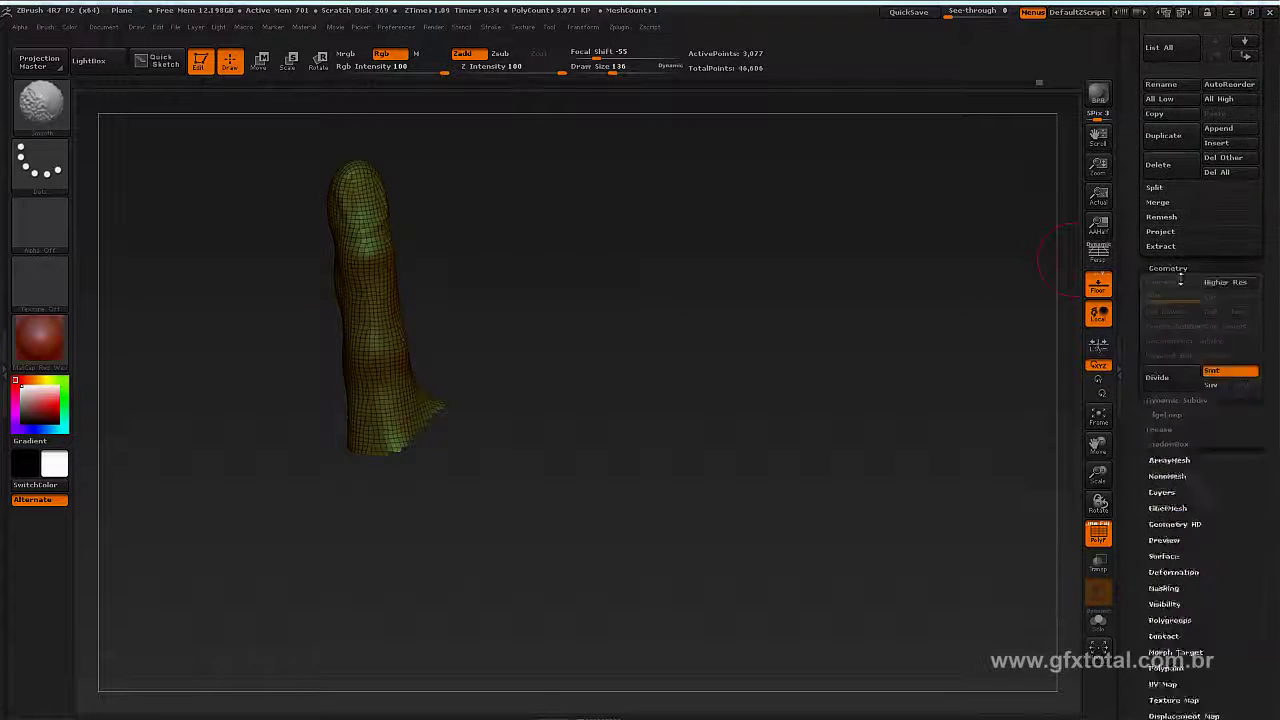
{"action": "scroll", "coordinate": [1155, 300], "scroll_direction": "down", "scroll_amount": 5}
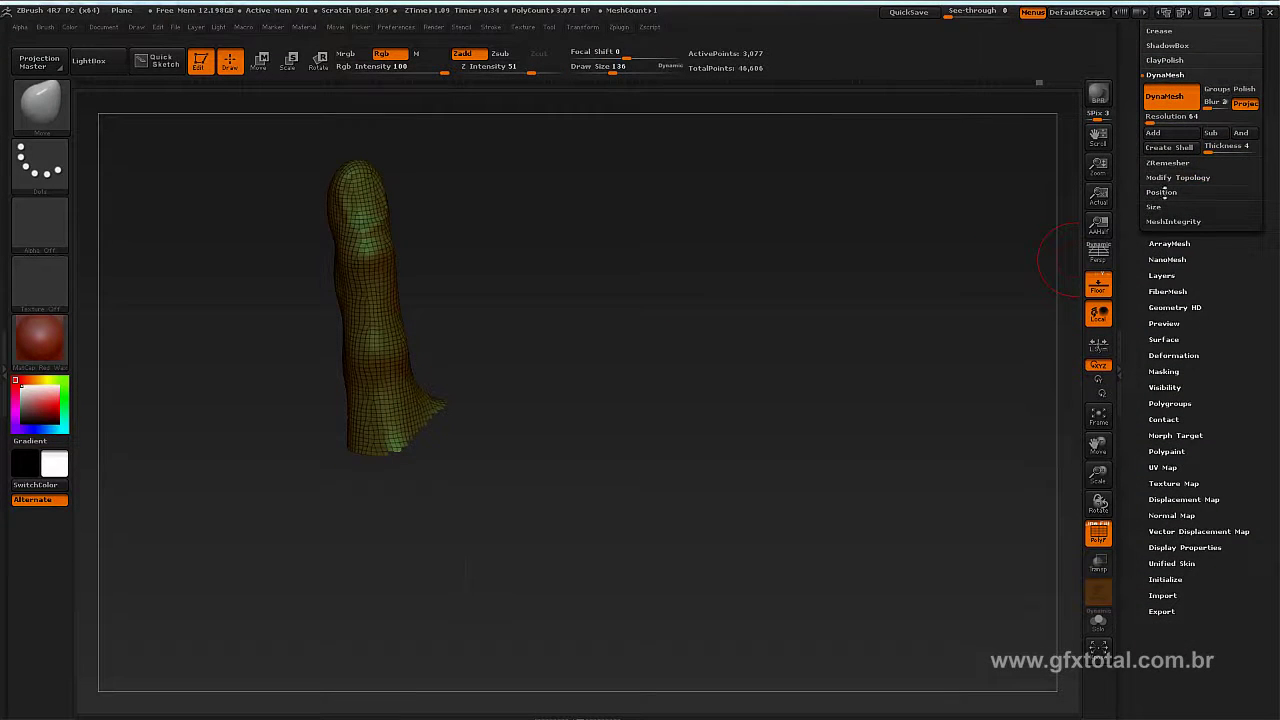
{"action": "left_click", "coordinate": [1190, 178]}
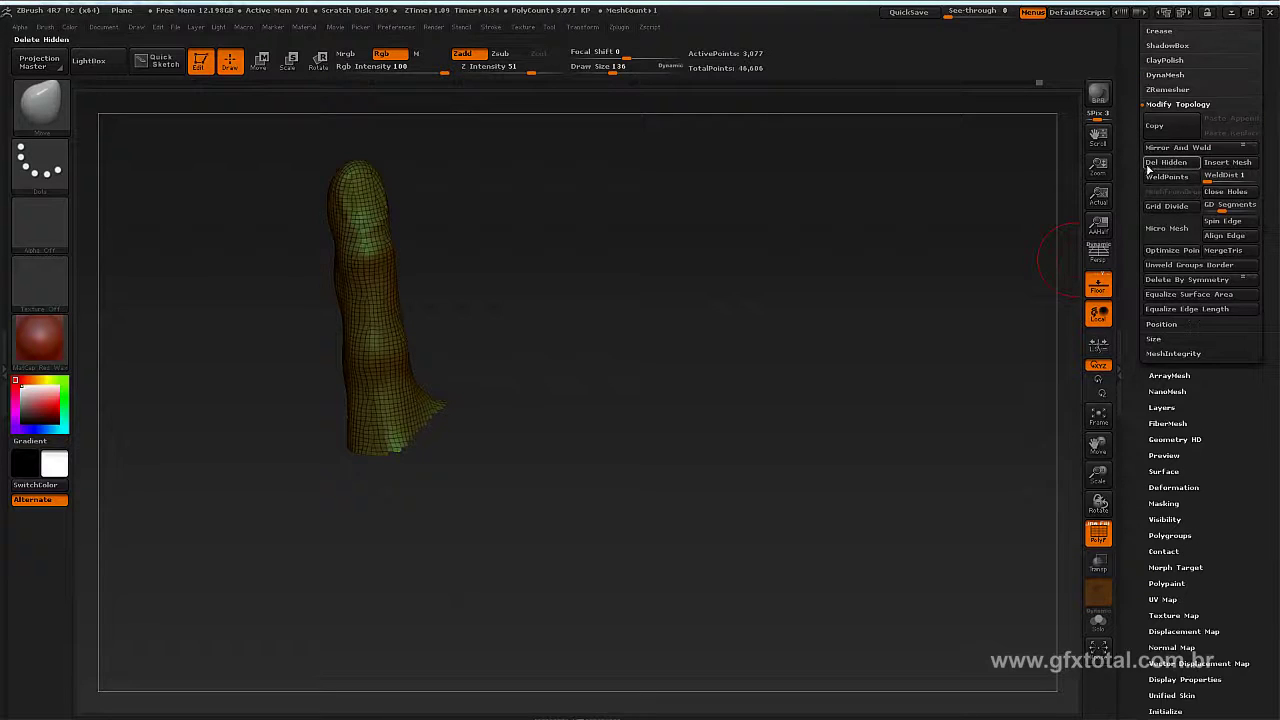
{"action": "left_click", "coordinate": [1166, 162]}
{"action": "left_click_drag", "start_coordinate": [420, 440], "coordinate": [386, 455]}
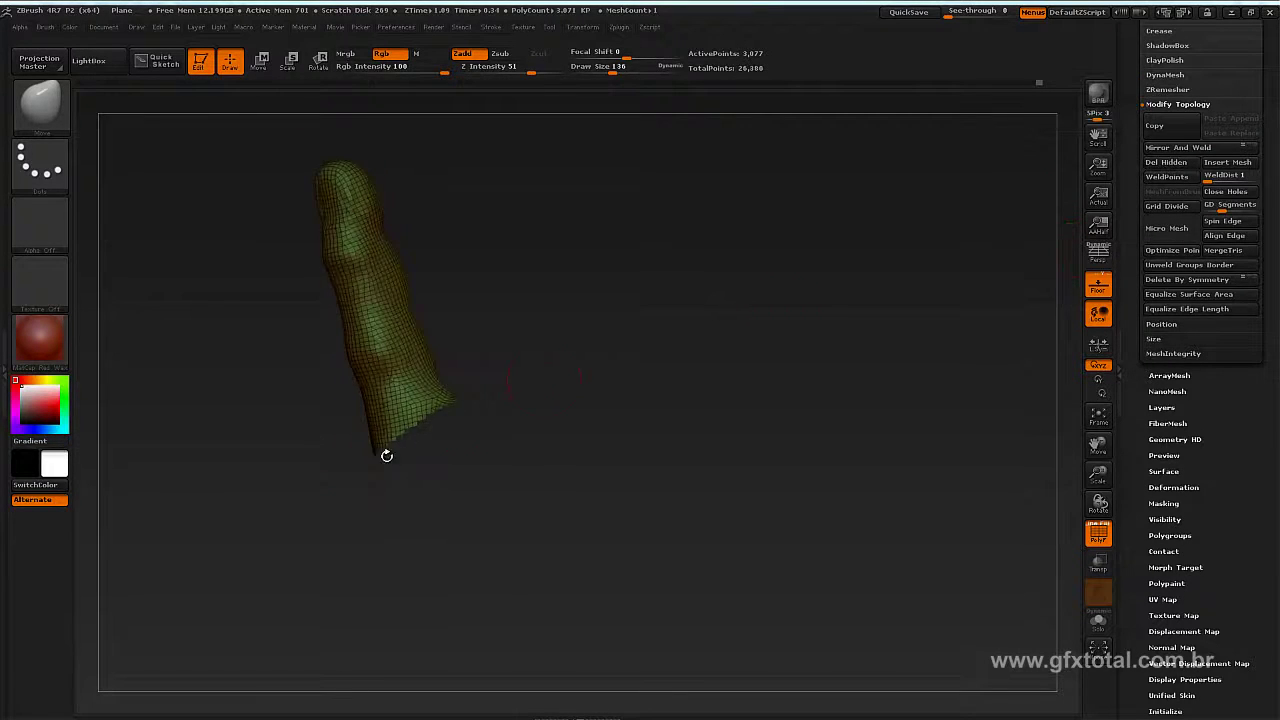
{"action": "left_click_drag", "start_coordinate": [497, 409], "coordinate": [361, 391]}
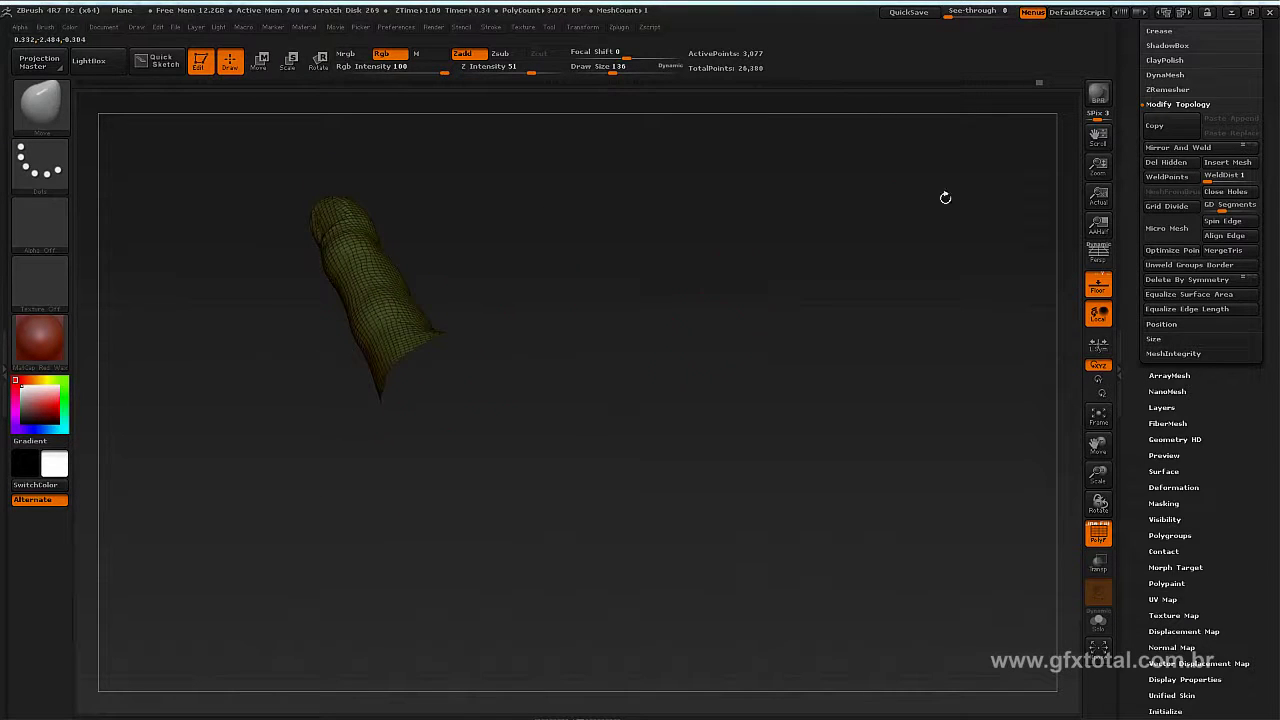
Step: Enable Double in Tool > Display Properties so the finger subtool renders double-sided
{"action": "scroll", "coordinate": [1125, 257], "scroll_direction": "up", "scroll_amount": 2}
{"action": "scroll", "coordinate": [1125, 257], "scroll_direction": "up", "scroll_amount": 3}
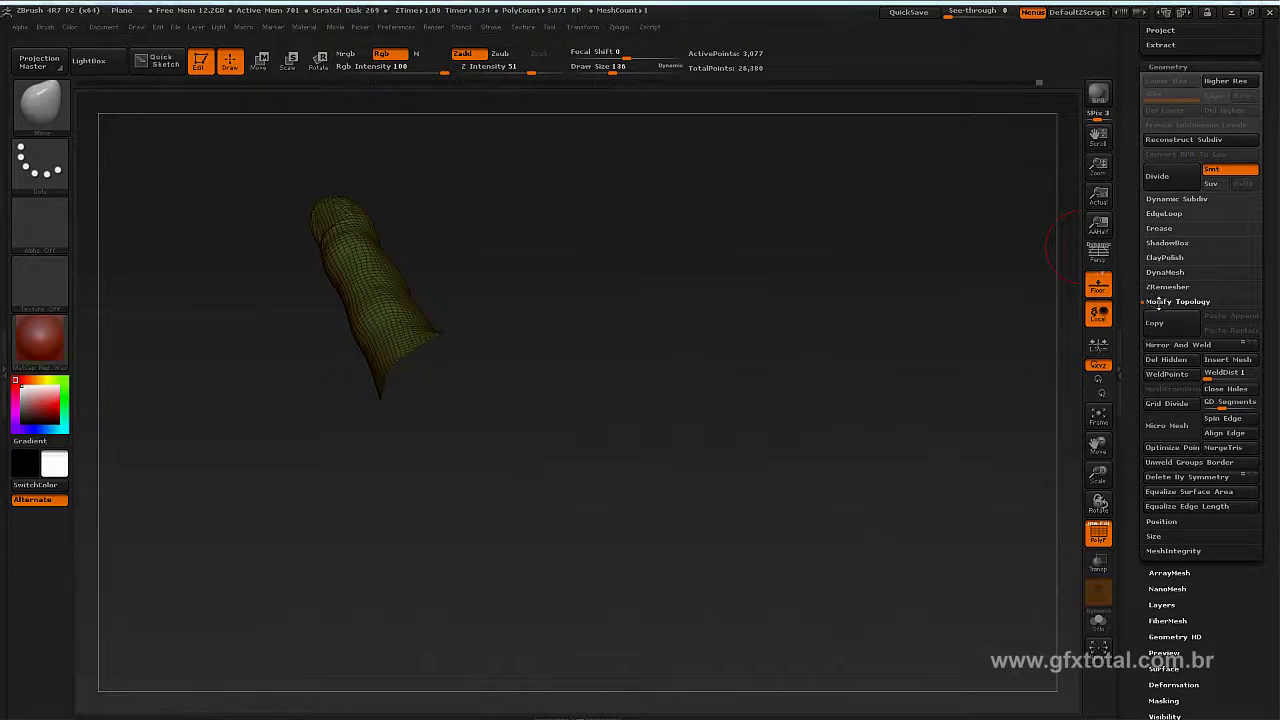
{"action": "left_click", "coordinate": [1160, 302]}
{"action": "left_click", "coordinate": [1165, 274]}
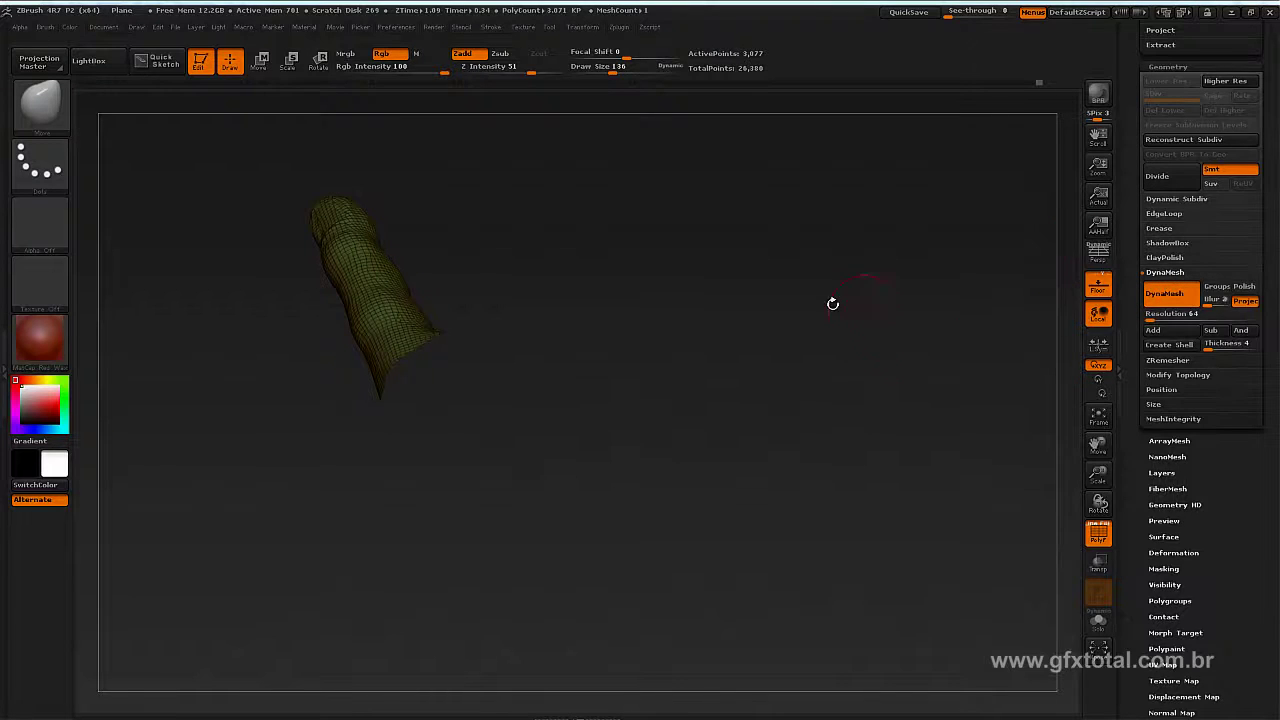
{"action": "left_click_drag", "start_coordinate": [832, 303], "coordinate": [843, 279]}
{"action": "left_click_drag", "start_coordinate": [1128, 584], "coordinate": [1171, 474]}
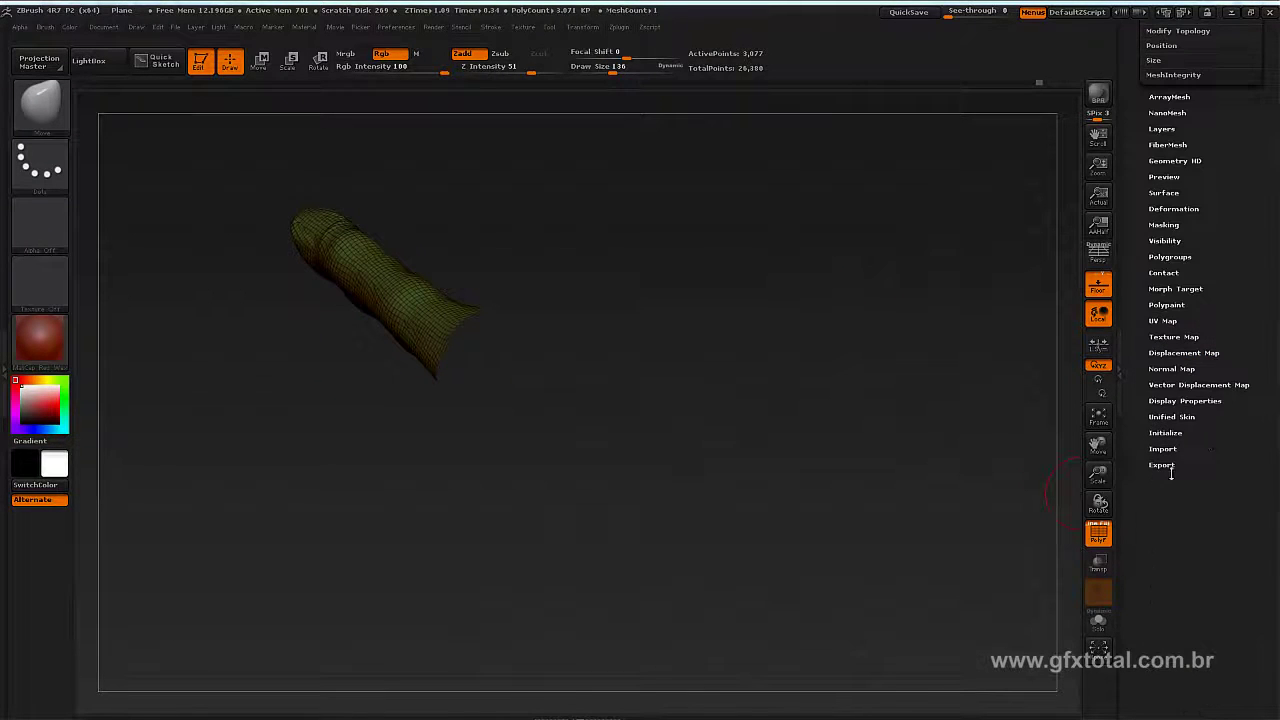
{"action": "left_click", "coordinate": [1182, 400]}
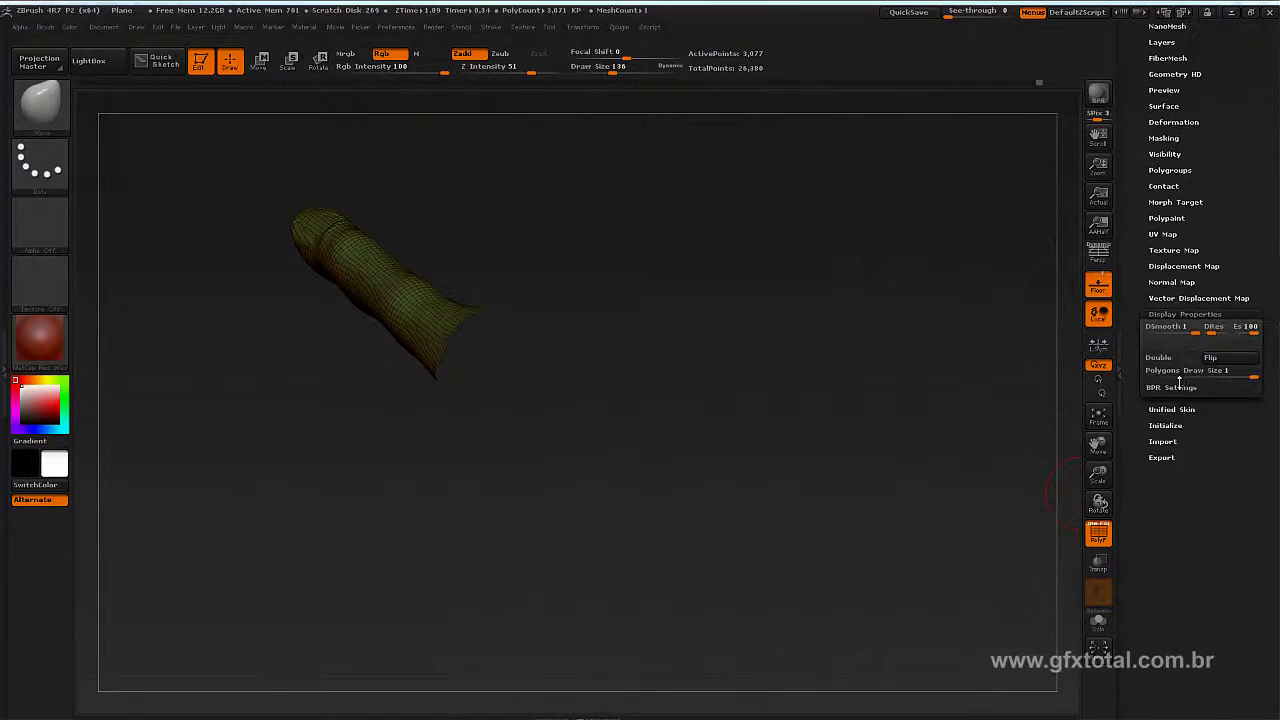
{"action": "left_click", "coordinate": [1170, 360]}
{"action": "mouse_move", "coordinate": [846, 269]}
{"action": "left_mouse_down"}
{"action": "mouse_move", "coordinate": [786, 206]}
{"action": "mouse_move", "coordinate": [826, 200]}
{"action": "mouse_move", "coordinate": [832, 250]}
{"action": "left_mouse_up"}
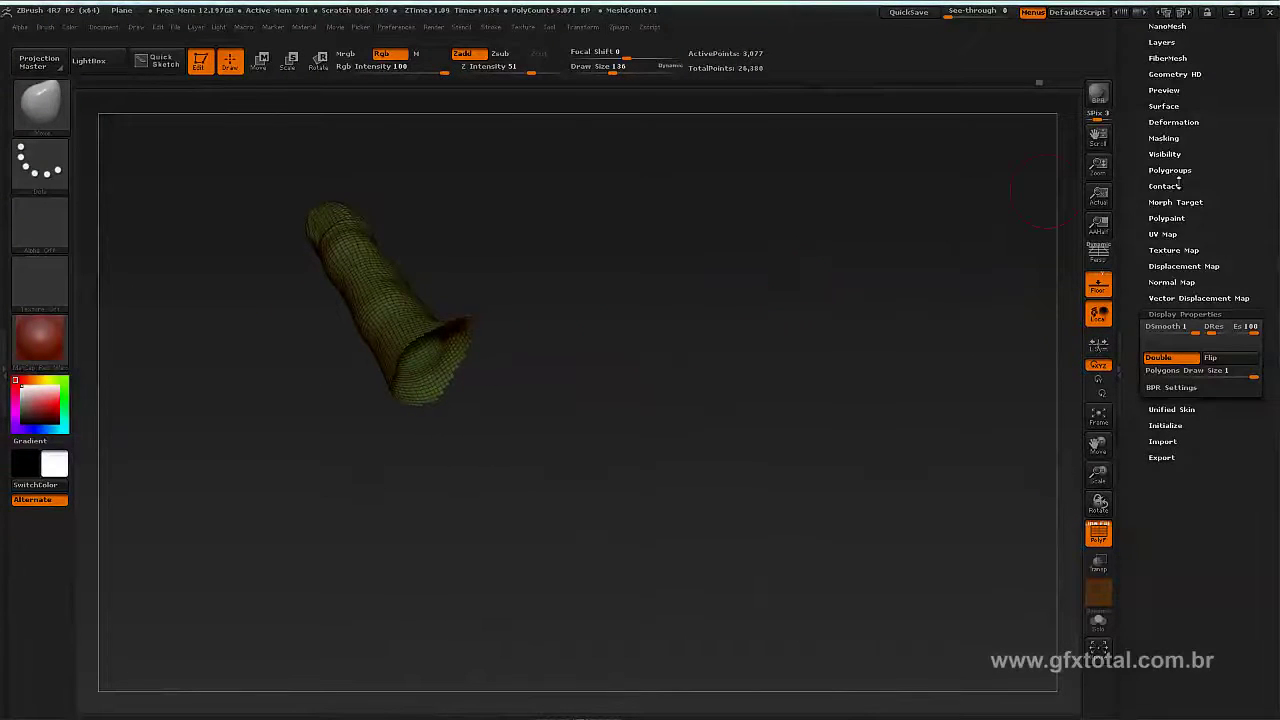
{"action": "left_click_drag", "start_coordinate": [1234, 175], "coordinate": [1220, 246]}
Step: Apply Close Holes in Geometry > Modify Topology to cap the finger's open end
{"action": "left_click", "coordinate": [1167, 211]}
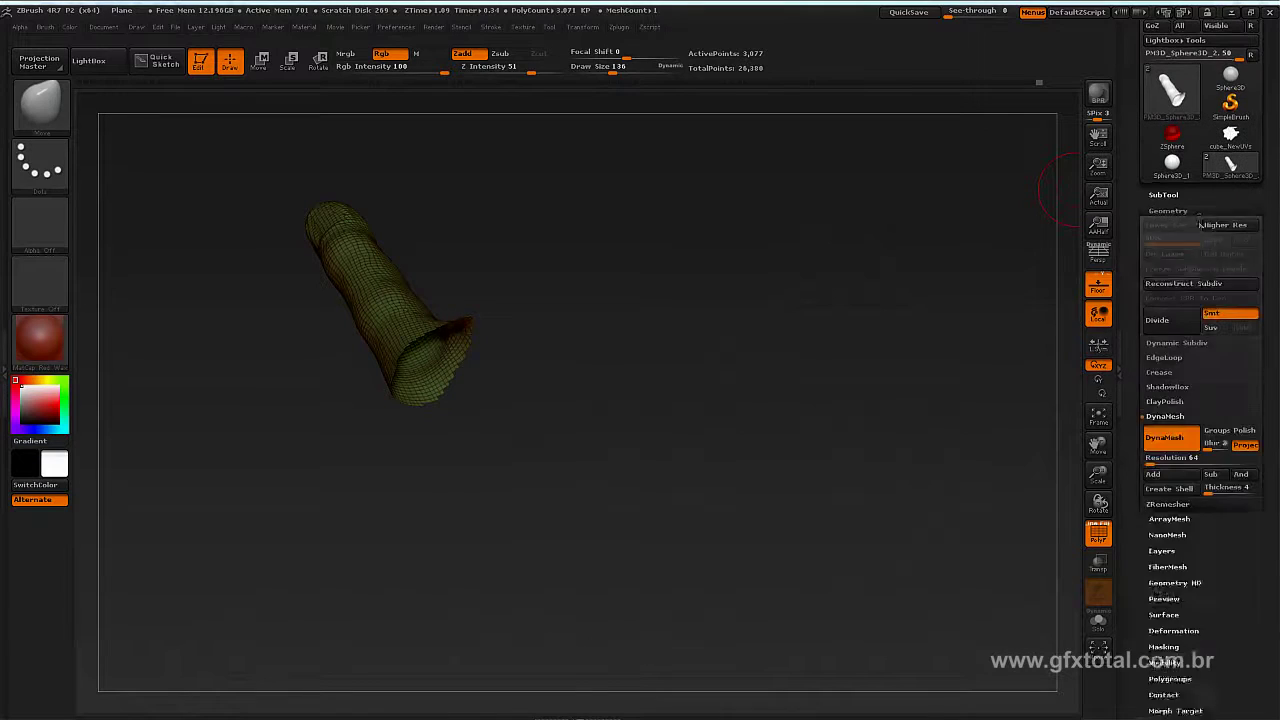
{"action": "left_click", "coordinate": [1188, 519]}
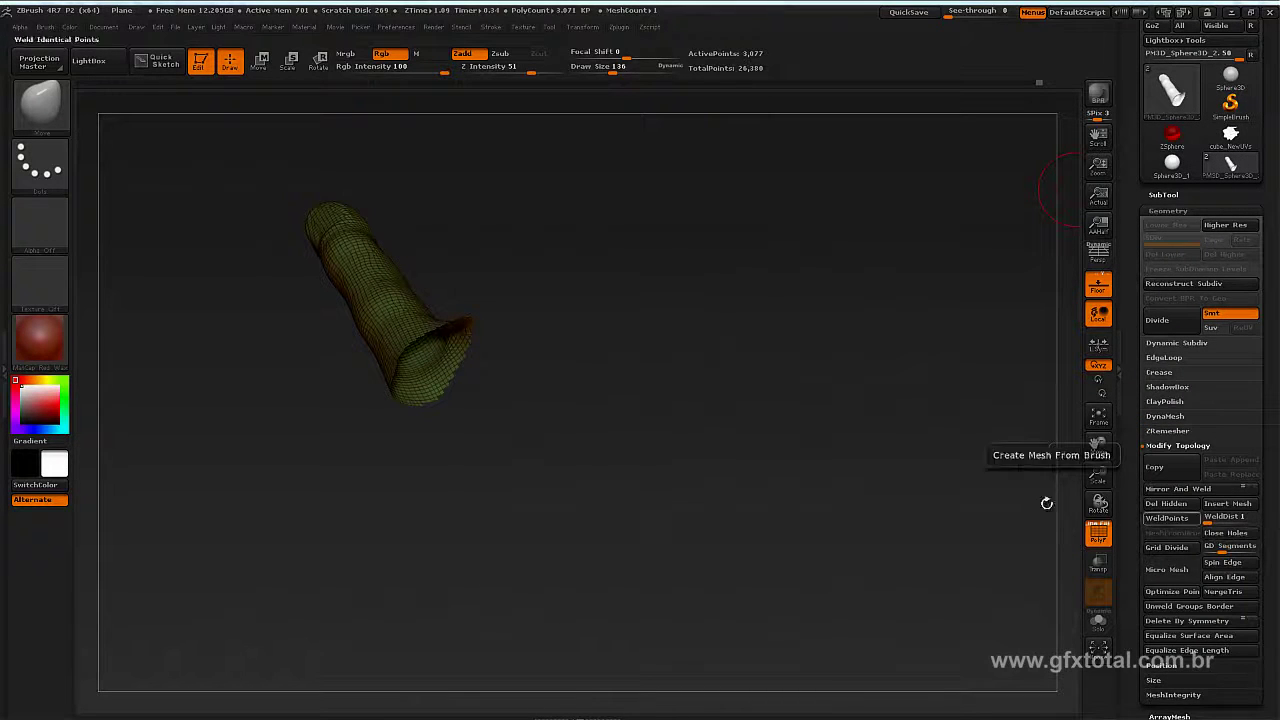
{"action": "left_click", "coordinate": [1226, 533]}
{"action": "mouse_move", "coordinate": [686, 360]}
{"action": "left_mouse_down"}
{"action": "mouse_move", "coordinate": [705, 403]}
{"action": "mouse_move", "coordinate": [686, 466]}
{"action": "mouse_move", "coordinate": [729, 393]}
{"action": "mouse_move", "coordinate": [576, 417]}
{"action": "left_mouse_up"}
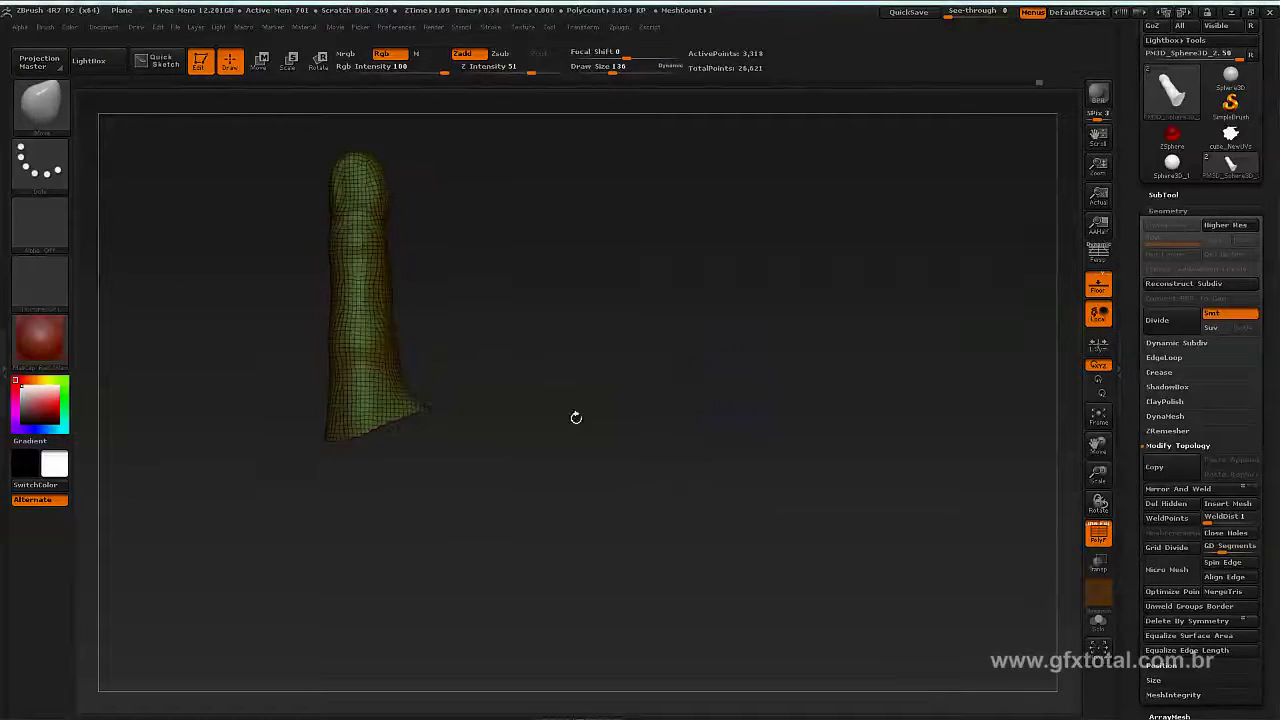
Step: Unhide the hand subtool, mask the finger base at brush size 264, and enable Transp and Ghost
{"action": "left_click", "coordinate": [1165, 195]}
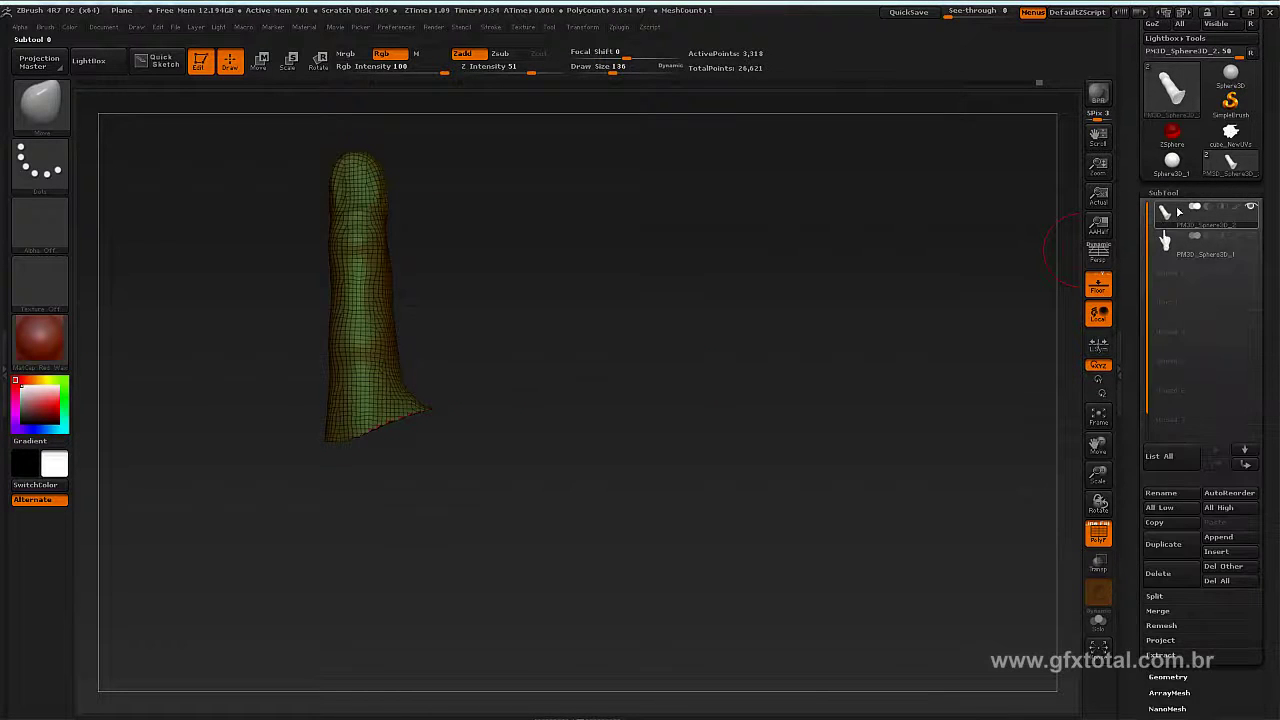
{"action": "left_click", "coordinate": [1250, 235]}
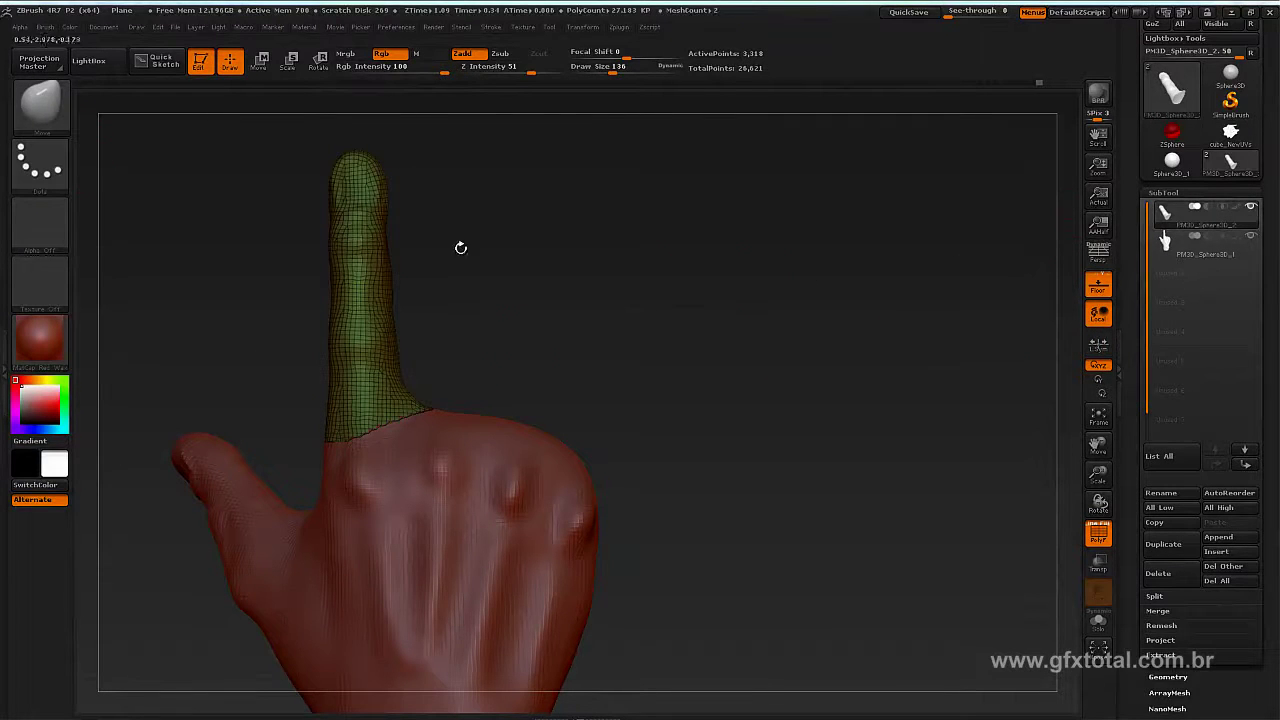
{"action": "key", "text": "space"}
{"action": "left_click_drag", "start_coordinate": [505, 272], "coordinate": [512, 272]}
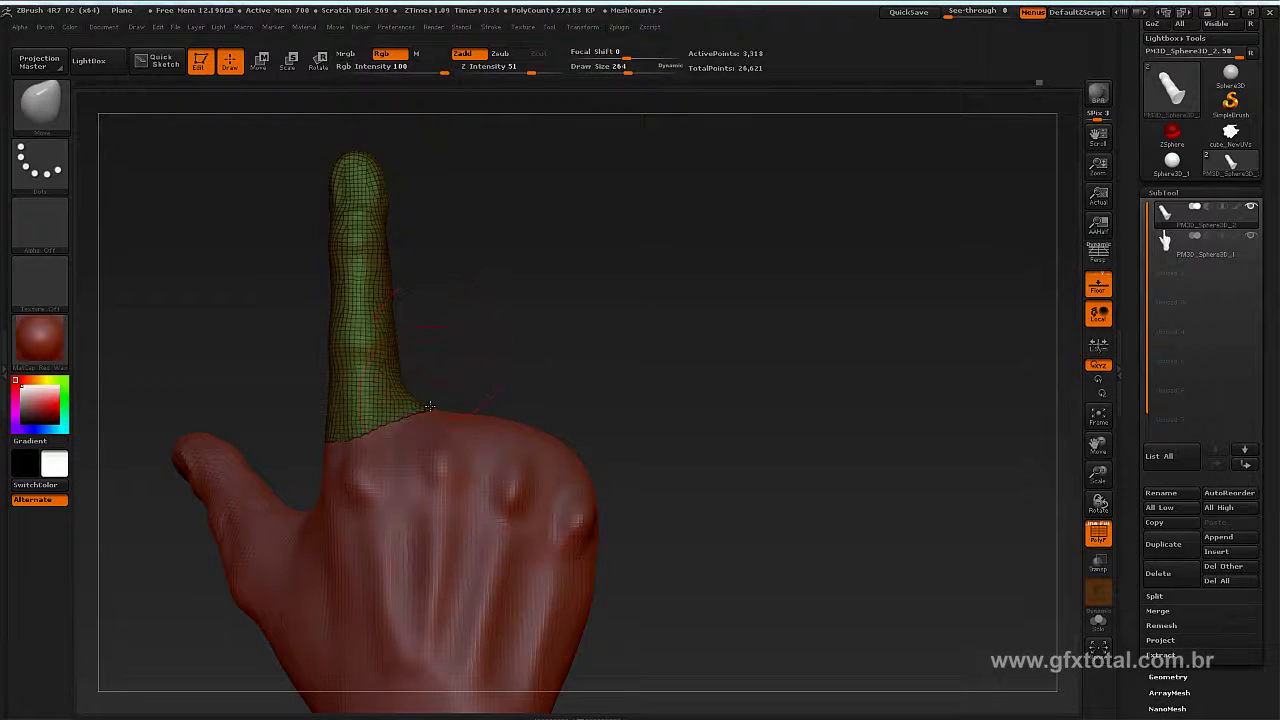
{"action": "left_click_drag", "start_coordinate": [429, 406], "coordinate": [424, 422], "text": "ctrl"}
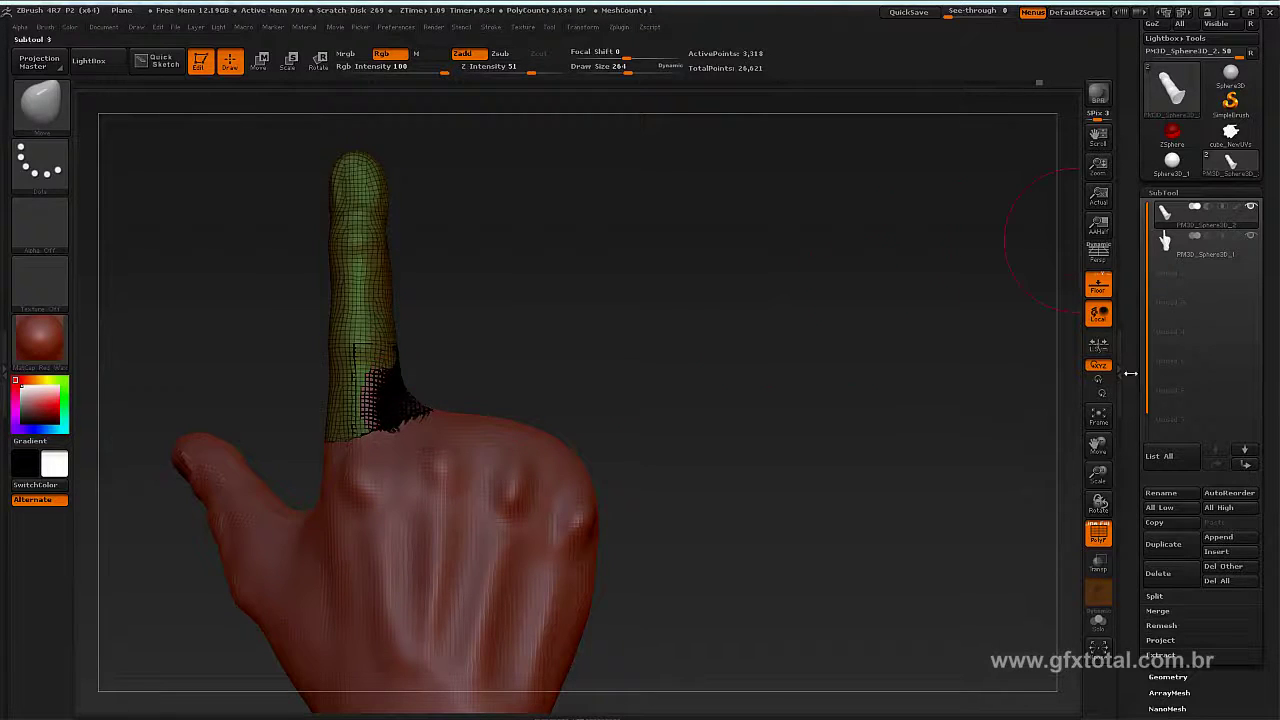
{"action": "left_click", "coordinate": [1099, 565]}
{"action": "mouse_move", "coordinate": [460, 368]}
{"action": "left_mouse_down"}
{"action": "mouse_move", "coordinate": [471, 357]}
{"action": "mouse_move", "coordinate": [365, 437]}
{"action": "mouse_move", "coordinate": [536, 403]}
{"action": "mouse_move", "coordinate": [460, 408]}
{"action": "left_mouse_up"}
Step: Transpose-move the green finger copy to the right and tilt it with Rotate
{"action": "left_click_drag", "start_coordinate": [358, 385], "coordinate": [557, 323]}
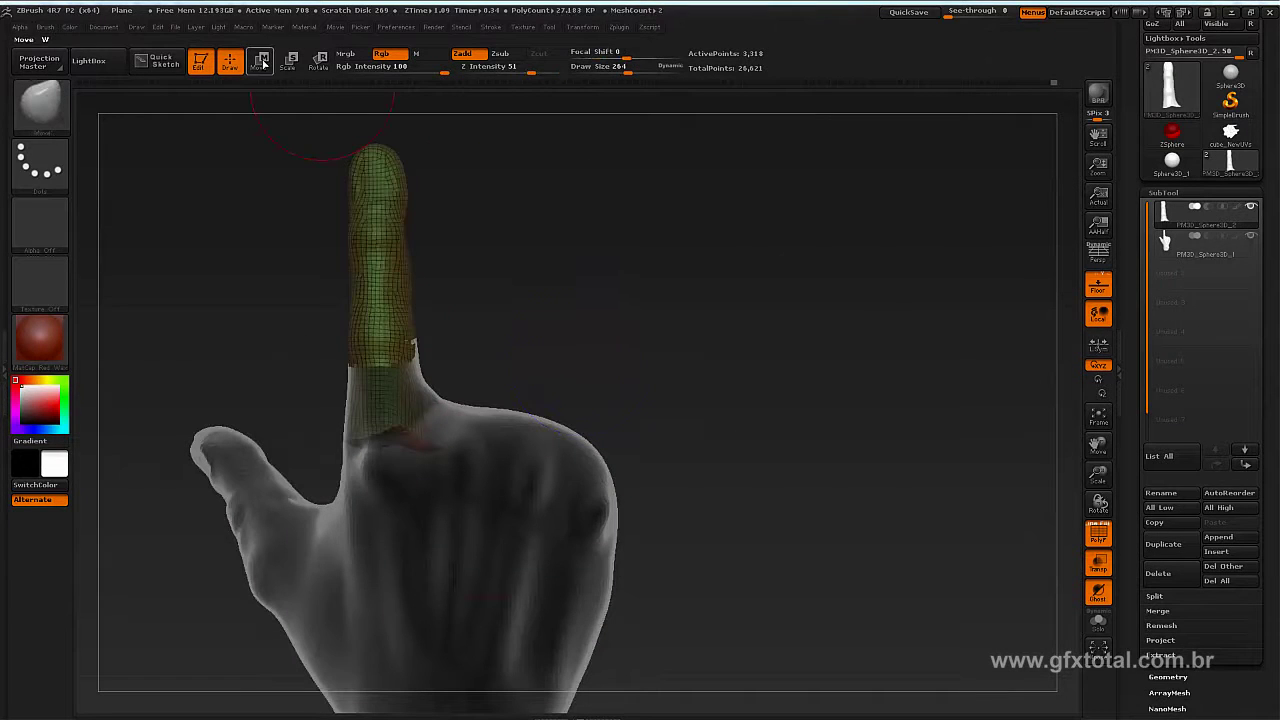
{"action": "left_click", "coordinate": [260, 63]}
{"action": "left_click_drag", "start_coordinate": [391, 297], "coordinate": [557, 295]}
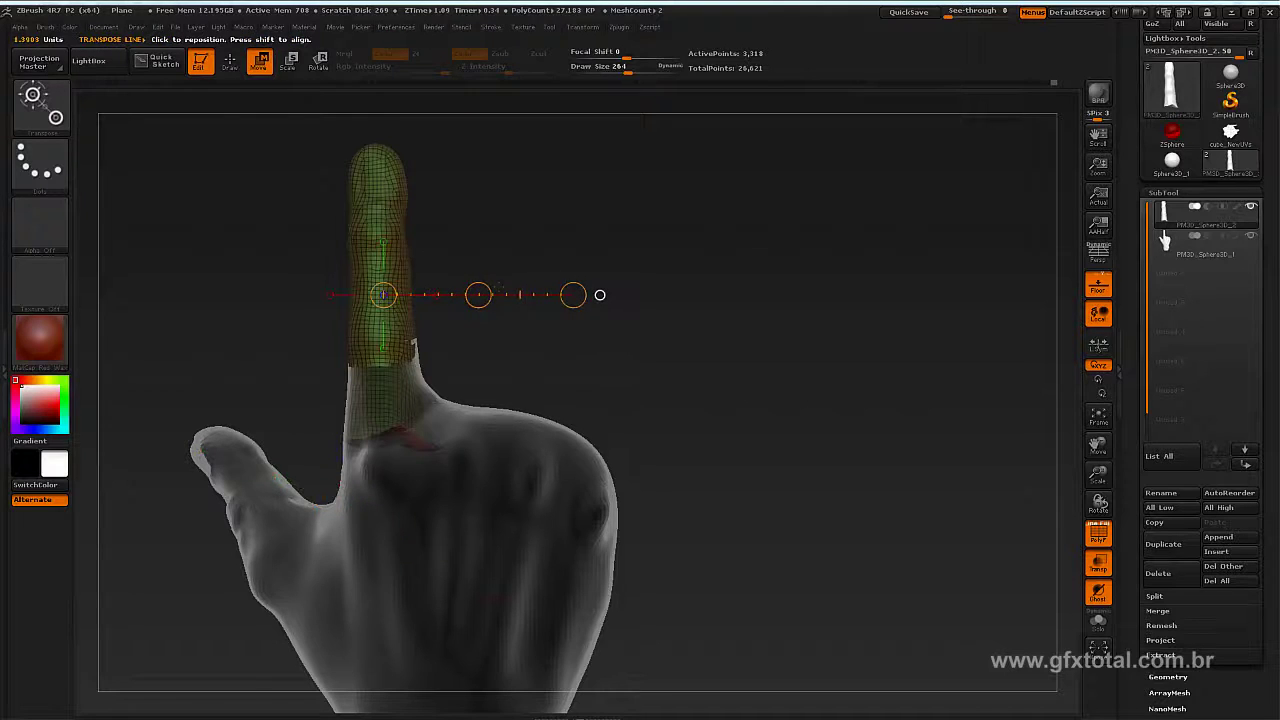
{"action": "mouse_move", "coordinate": [468, 294]}
{"action": "left_mouse_down"}
{"action": "mouse_move", "coordinate": [564, 289]}
{"action": "mouse_move", "coordinate": [454, 160]}
{"action": "left_mouse_up"}
{"action": "left_click", "coordinate": [320, 62]}
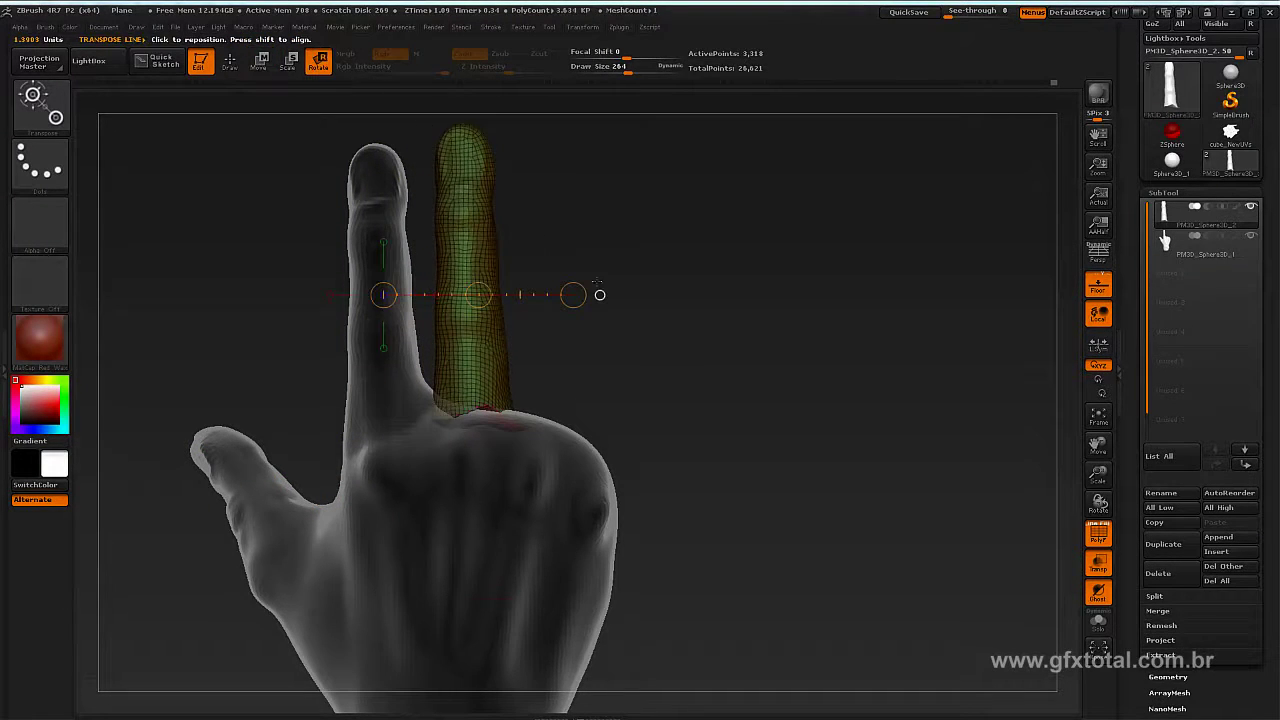
{"action": "mouse_move", "coordinate": [573, 295]}
{"action": "left_mouse_down"}
{"action": "mouse_move", "coordinate": [577, 314]}
{"action": "mouse_move", "coordinate": [600, 295]}
{"action": "mouse_move", "coordinate": [489, 289]}
{"action": "left_mouse_up"}
{"action": "left_click", "coordinate": [259, 62]}
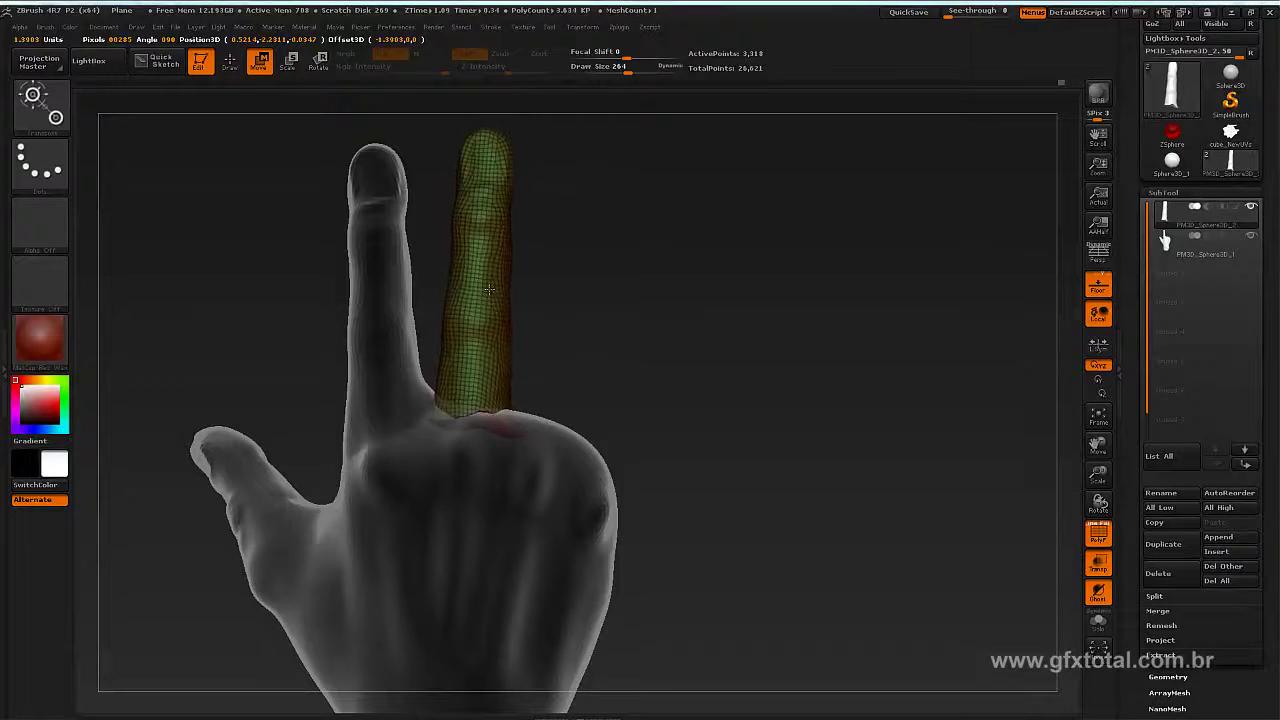
Step: Nudge the green finger into place and twist it upright beside the index finger
{"action": "mouse_move", "coordinate": [634, 363]}
{"action": "left_mouse_down"}
{"action": "mouse_move", "coordinate": [464, 343]}
{"action": "mouse_move", "coordinate": [460, 311]}
{"action": "mouse_move", "coordinate": [286, 291]}
{"action": "left_mouse_up"}
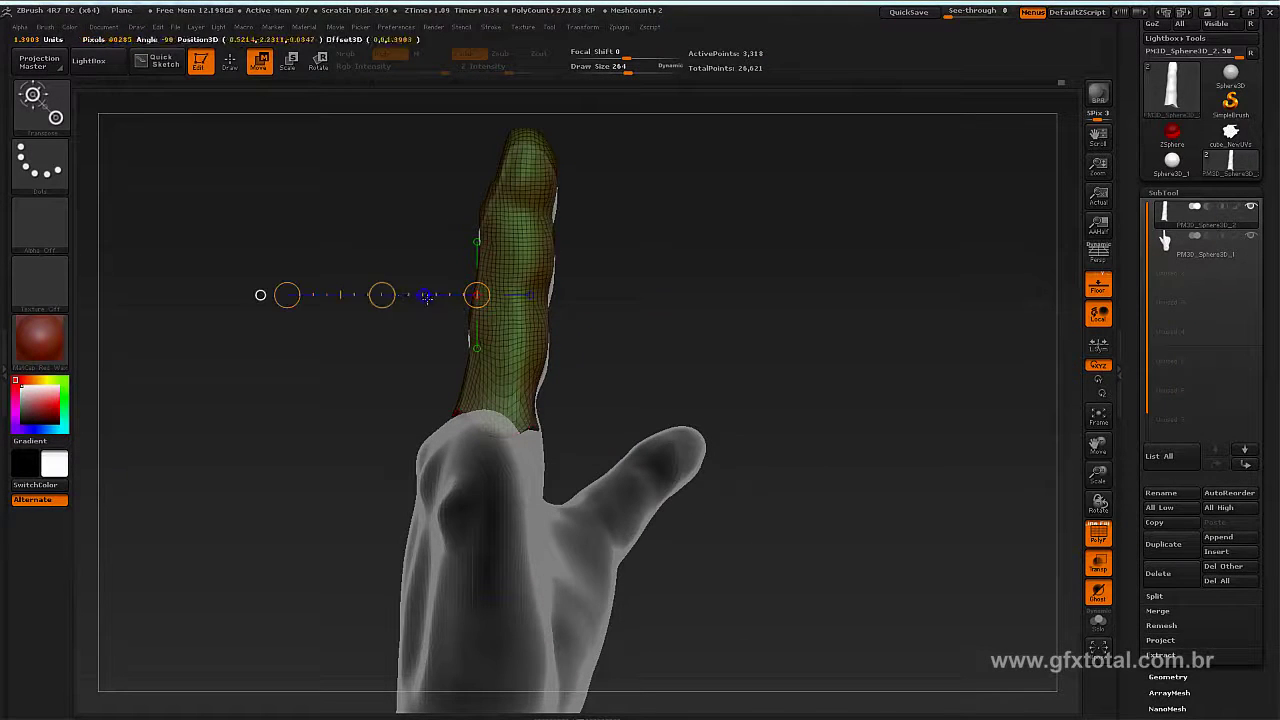
{"action": "left_click_drag", "start_coordinate": [381, 293], "coordinate": [363, 296]}
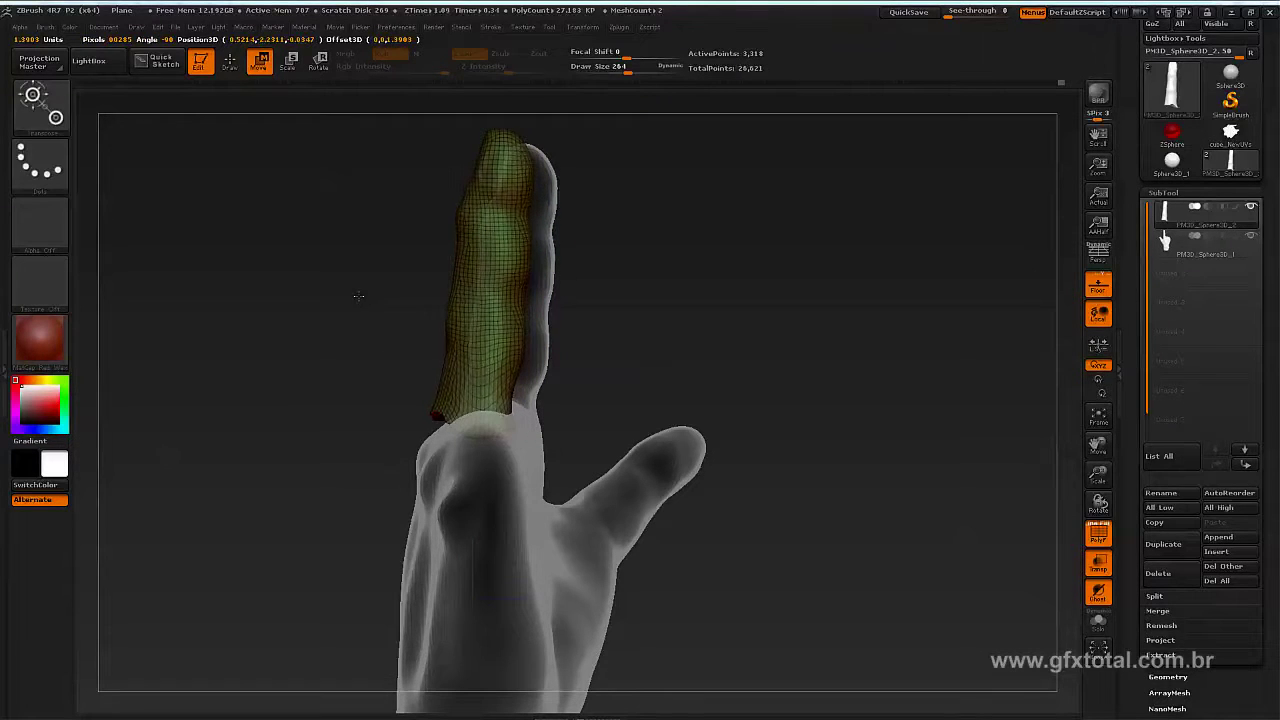
{"action": "left_click_drag", "start_coordinate": [363, 296], "coordinate": [360, 290]}
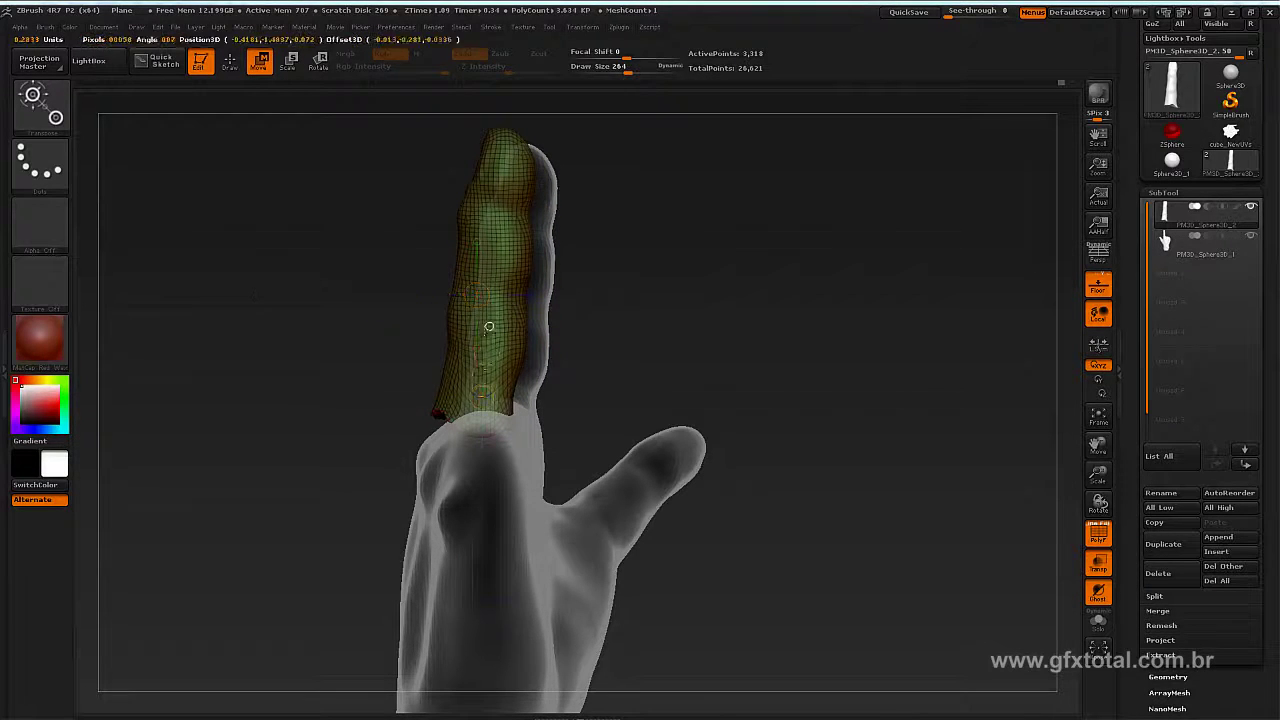
{"action": "left_click_drag", "start_coordinate": [482, 140], "coordinate": [482, 450]}
{"action": "key", "text": "r"}
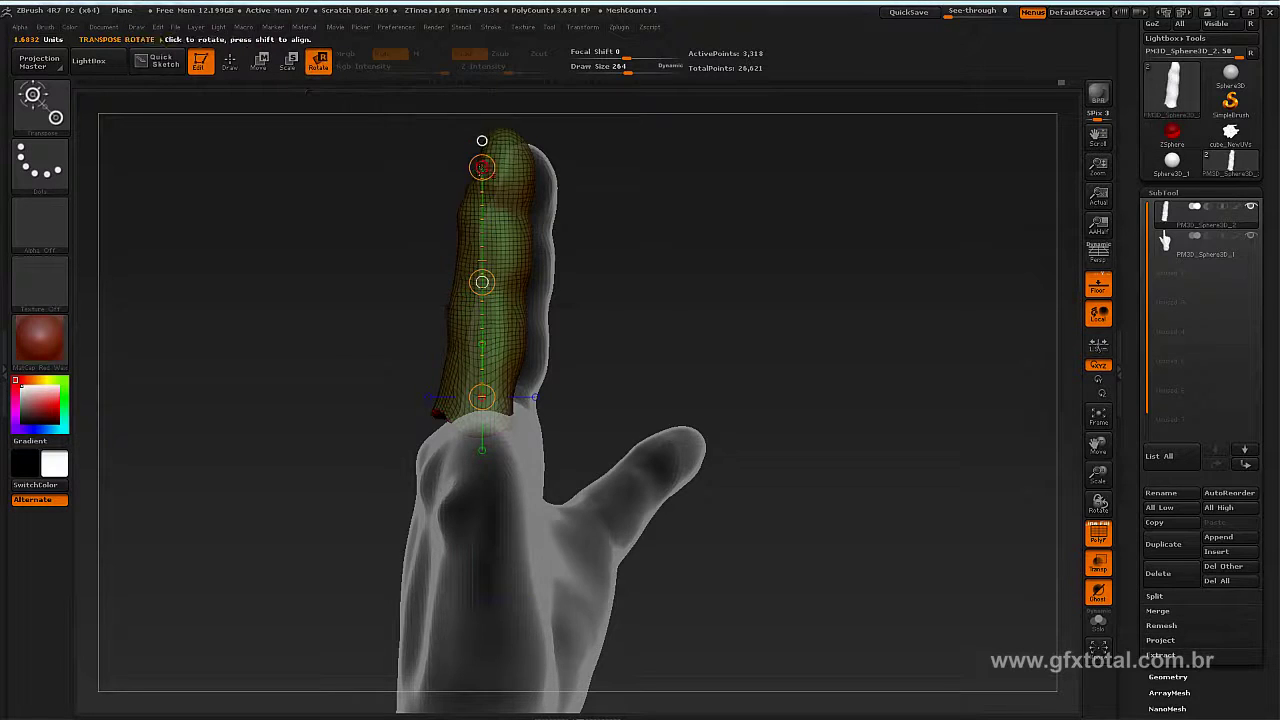
{"action": "mouse_move", "coordinate": [482, 167]}
{"action": "left_mouse_down"}
{"action": "mouse_move", "coordinate": [364, 224]}
{"action": "mouse_move", "coordinate": [451, 240]}
{"action": "left_mouse_up"}
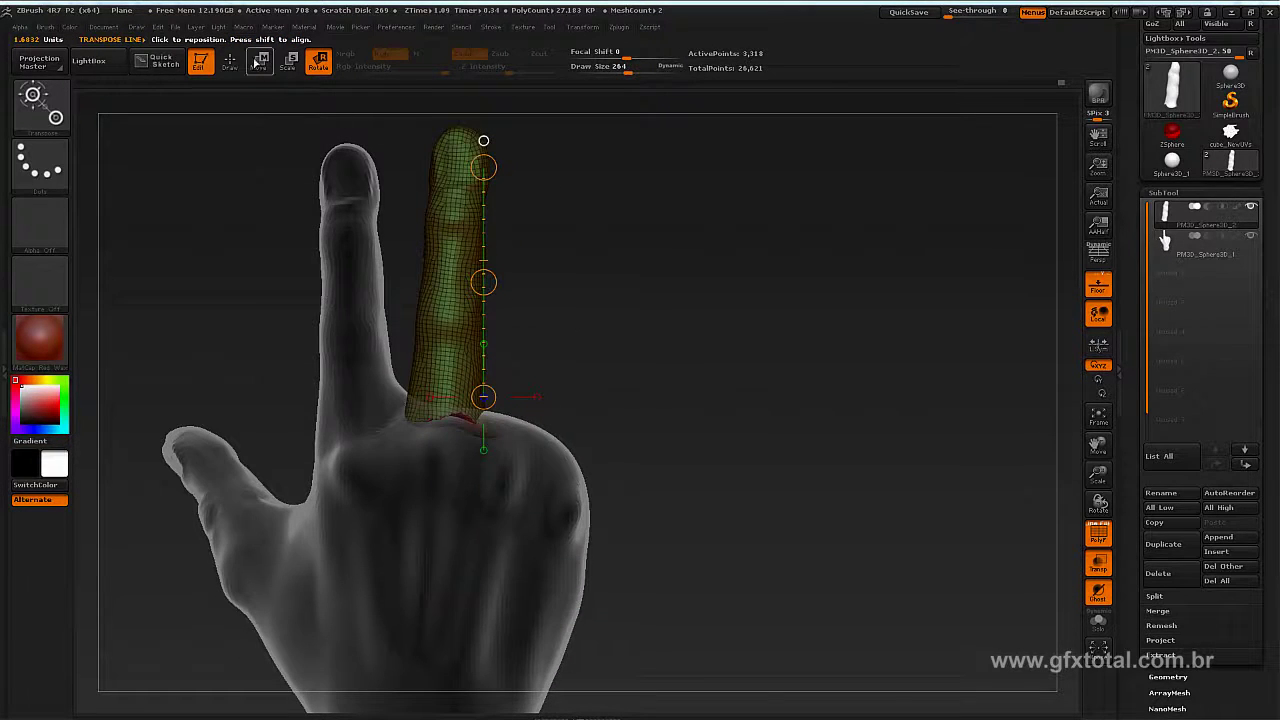
{"action": "key", "text": "q"}
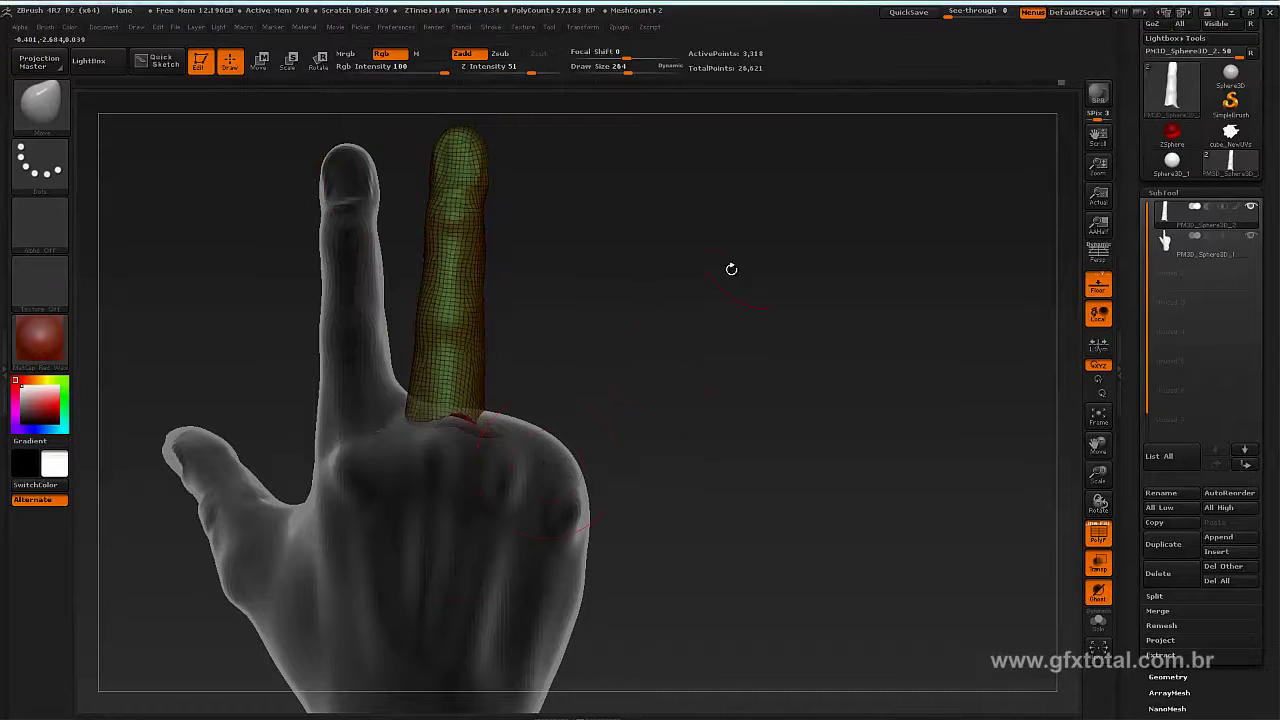
Step: Duplicate the green finger subtool so three subtools are listed (29,939 points)
{"action": "key", "text": "ctrl+shift"}
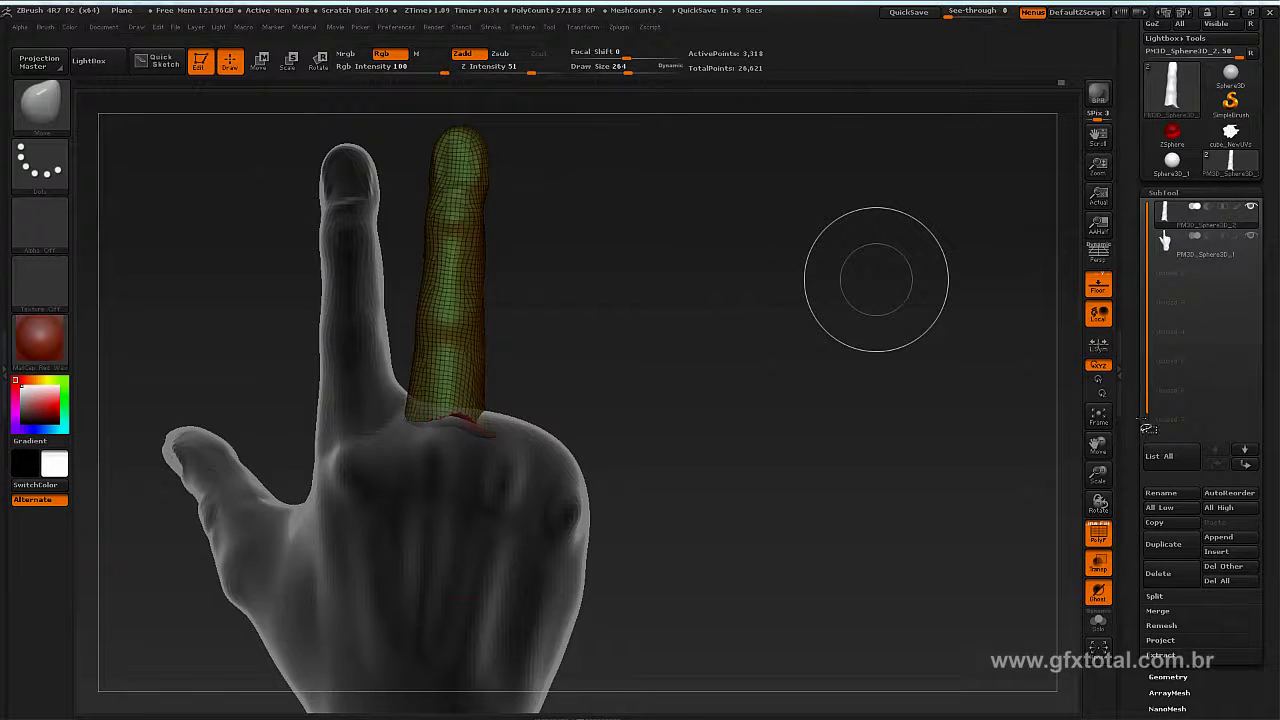
{"action": "left_click_drag", "start_coordinate": [1133, 478], "coordinate": [1136, 321]}
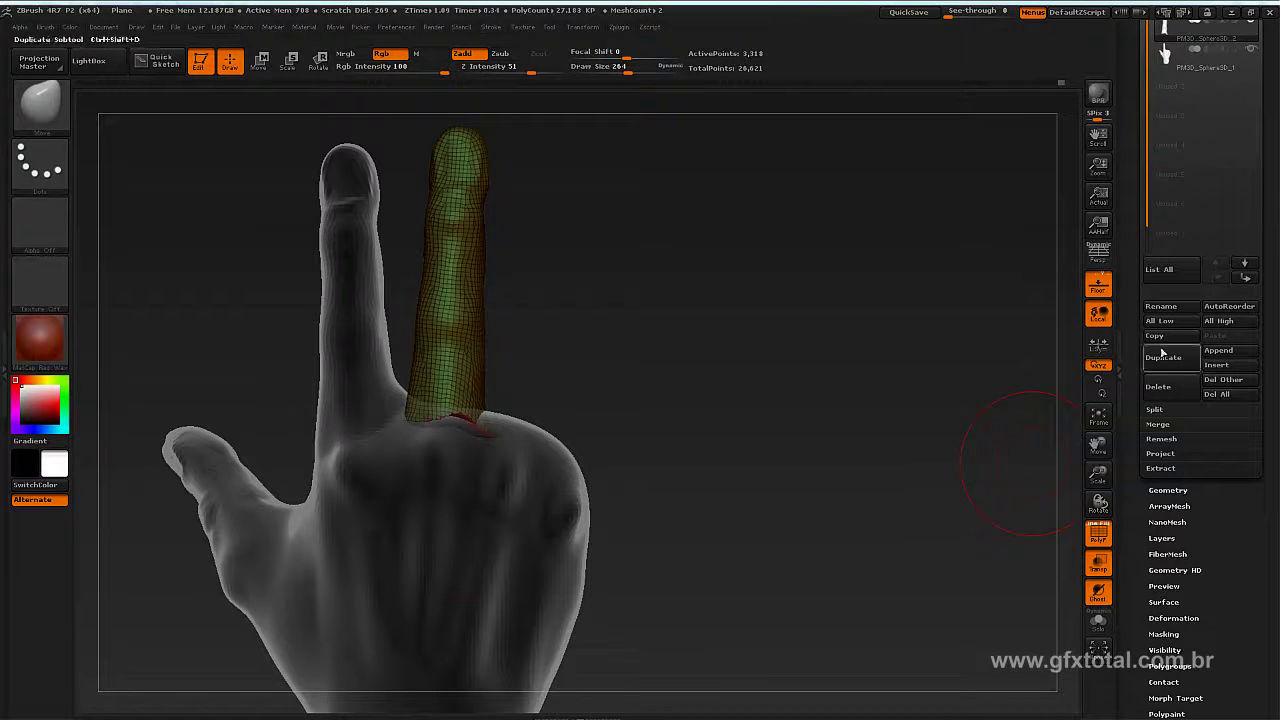
{"action": "left_click_drag", "start_coordinate": [1132, 348], "coordinate": [1132, 414]}
{"action": "left_click", "coordinate": [1165, 424]}
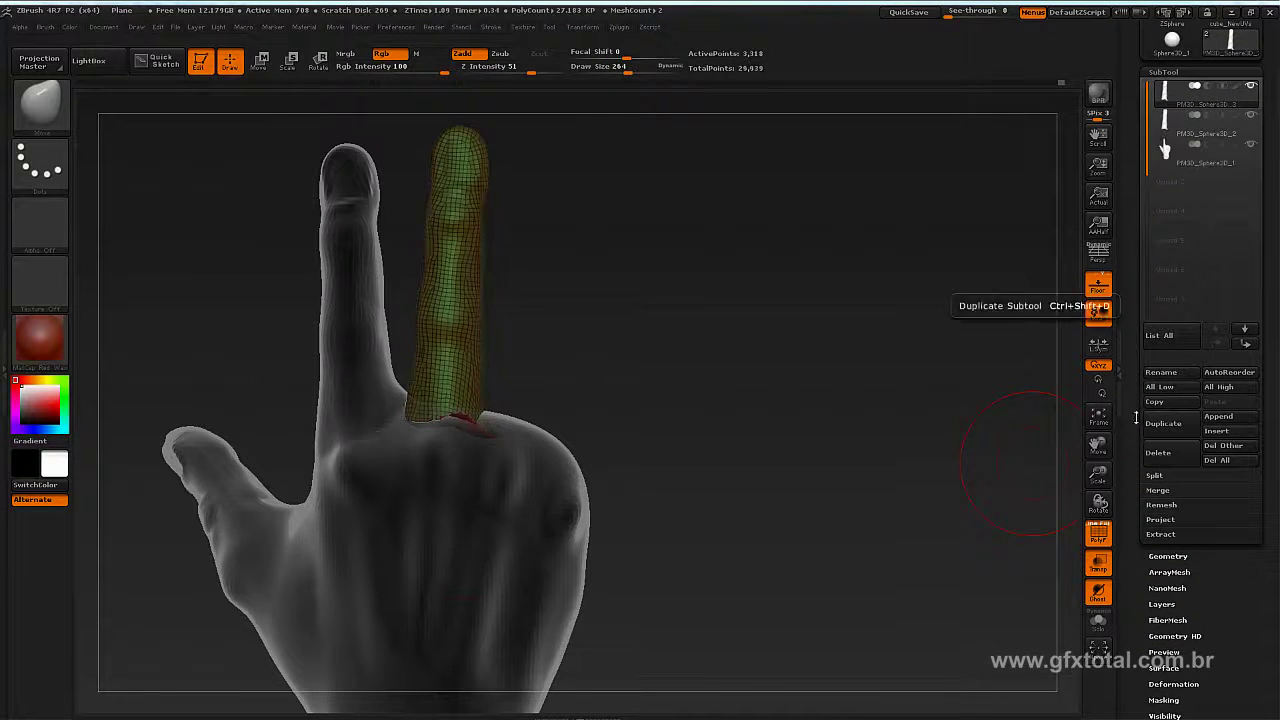
Step: Slide the copied finger right beside the original and resize it slightly
{"action": "key", "text": "w"}
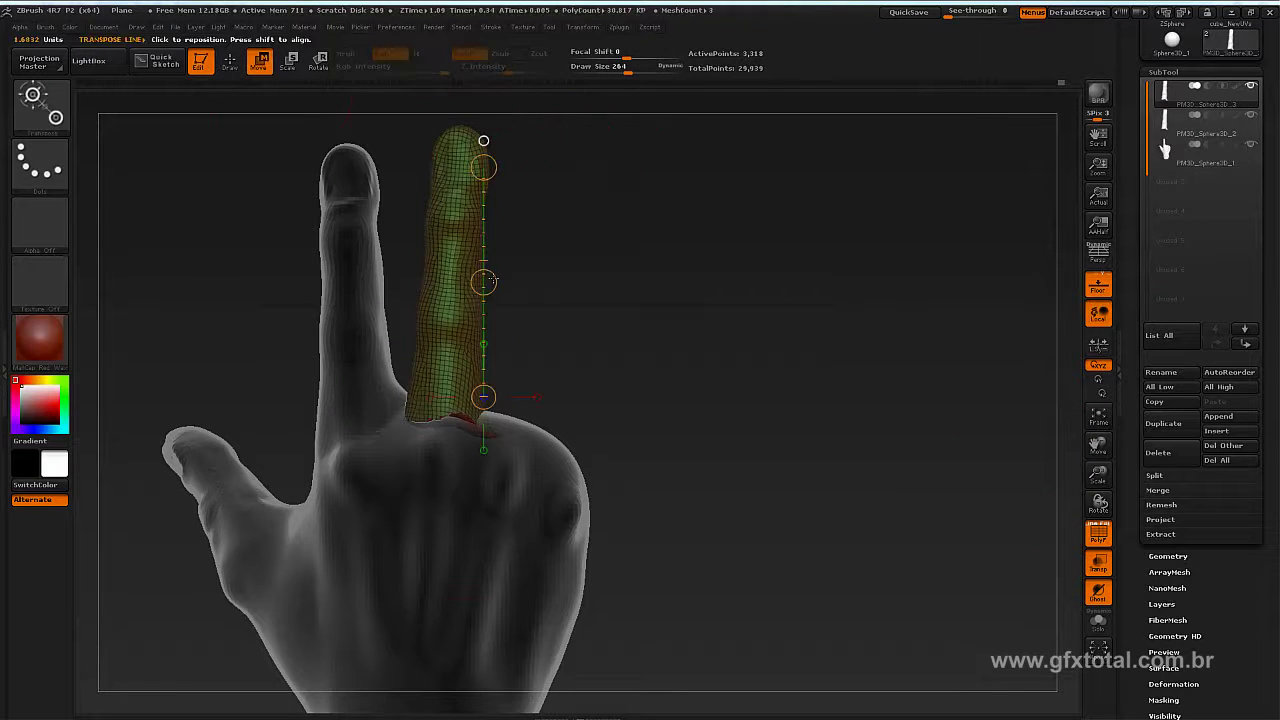
{"action": "left_click_drag", "start_coordinate": [488, 281], "coordinate": [558, 272]}
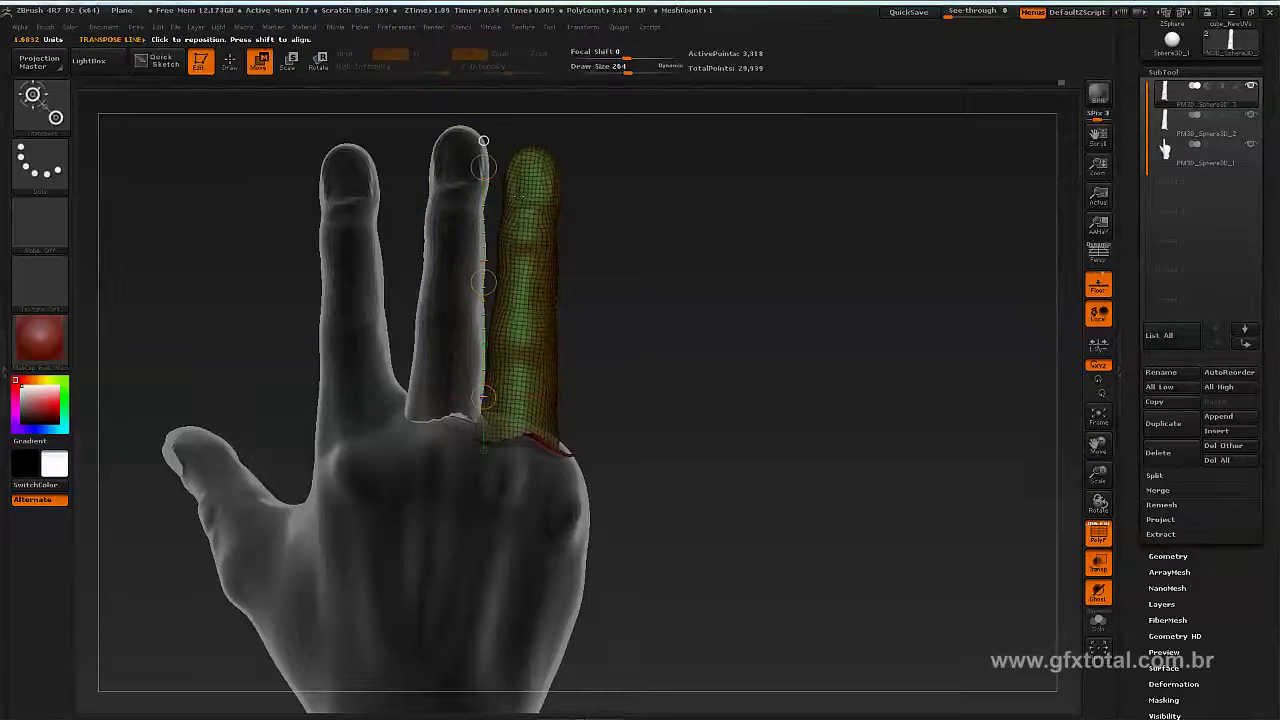
{"action": "left_click", "coordinate": [290, 62]}
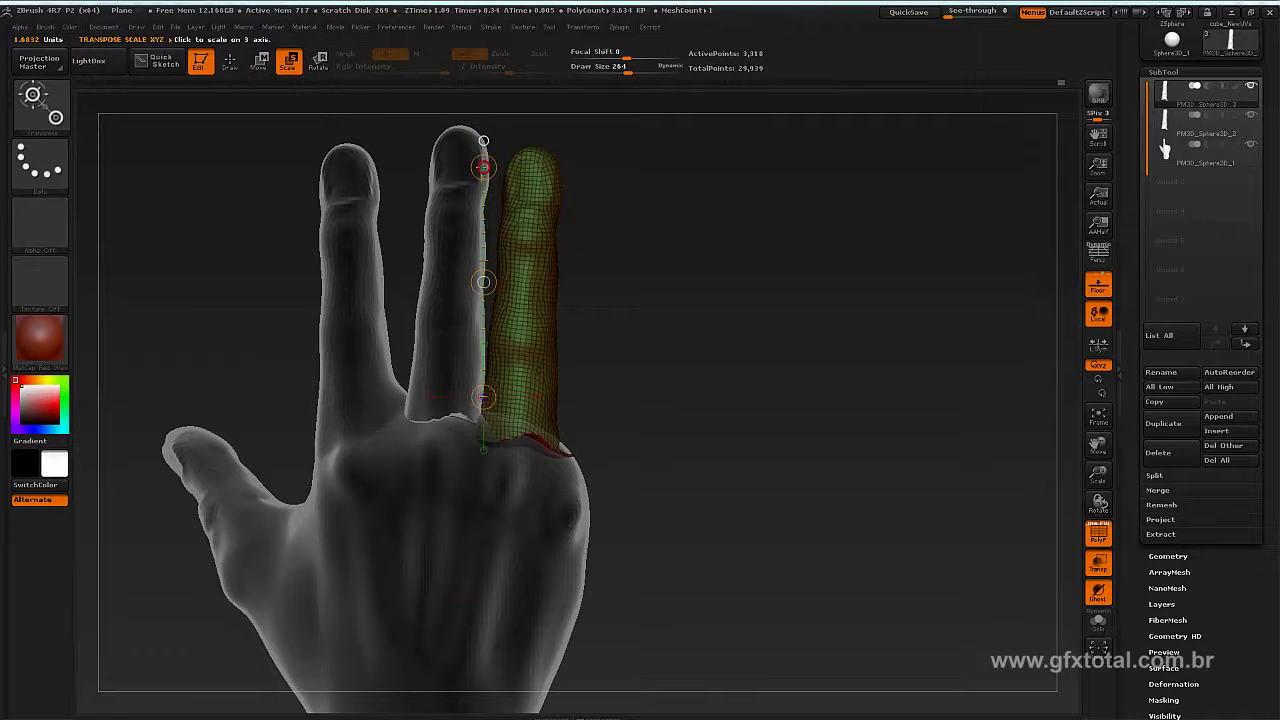
{"action": "mouse_move", "coordinate": [483, 168]}
{"action": "left_mouse_down"}
{"action": "mouse_move", "coordinate": [482, 184]}
{"action": "mouse_move", "coordinate": [515, 172]}
{"action": "left_mouse_up"}
{"action": "key", "text": "r"}
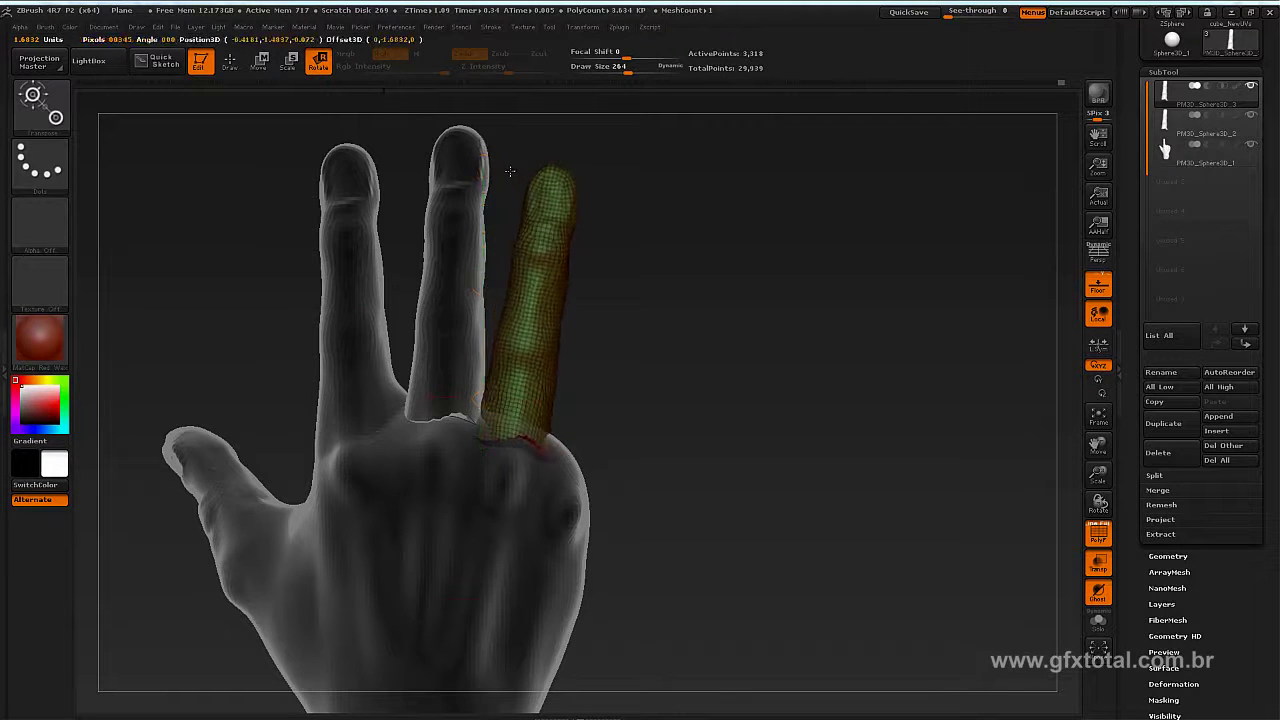
{"action": "left_click", "coordinate": [259, 62]}
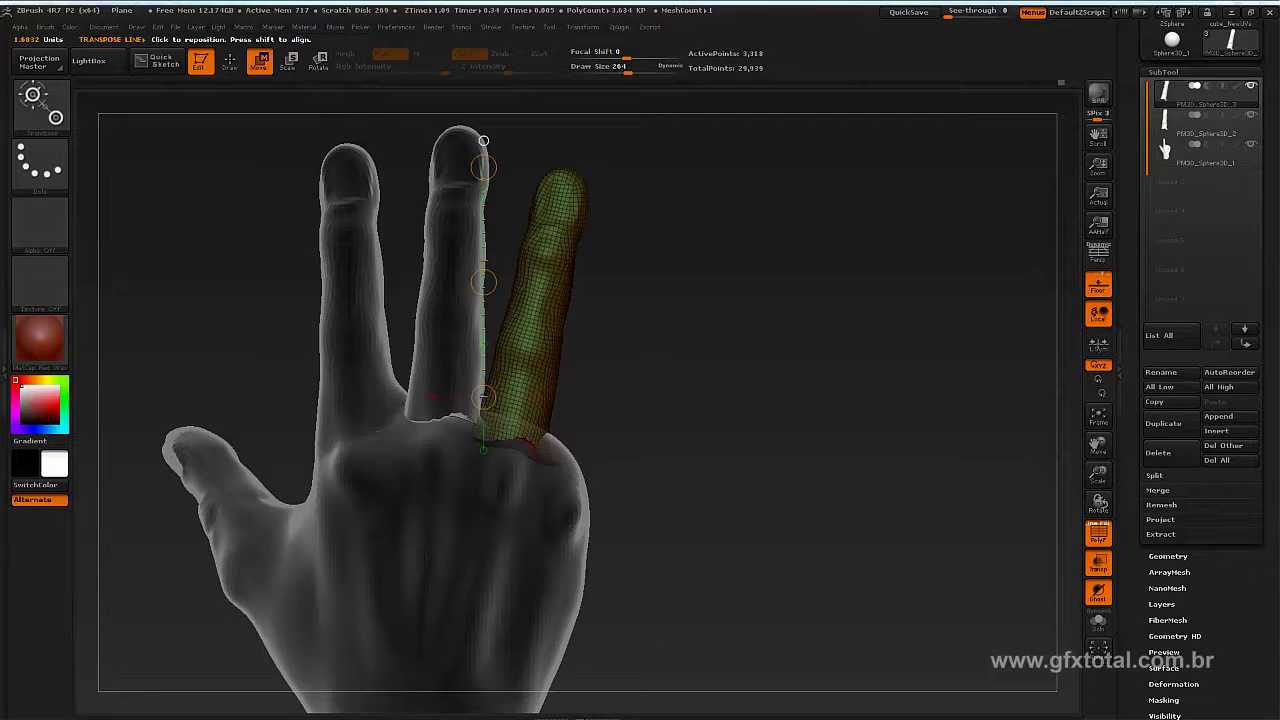
{"action": "left_click_drag", "start_coordinate": [483, 280], "coordinate": [502, 278]}
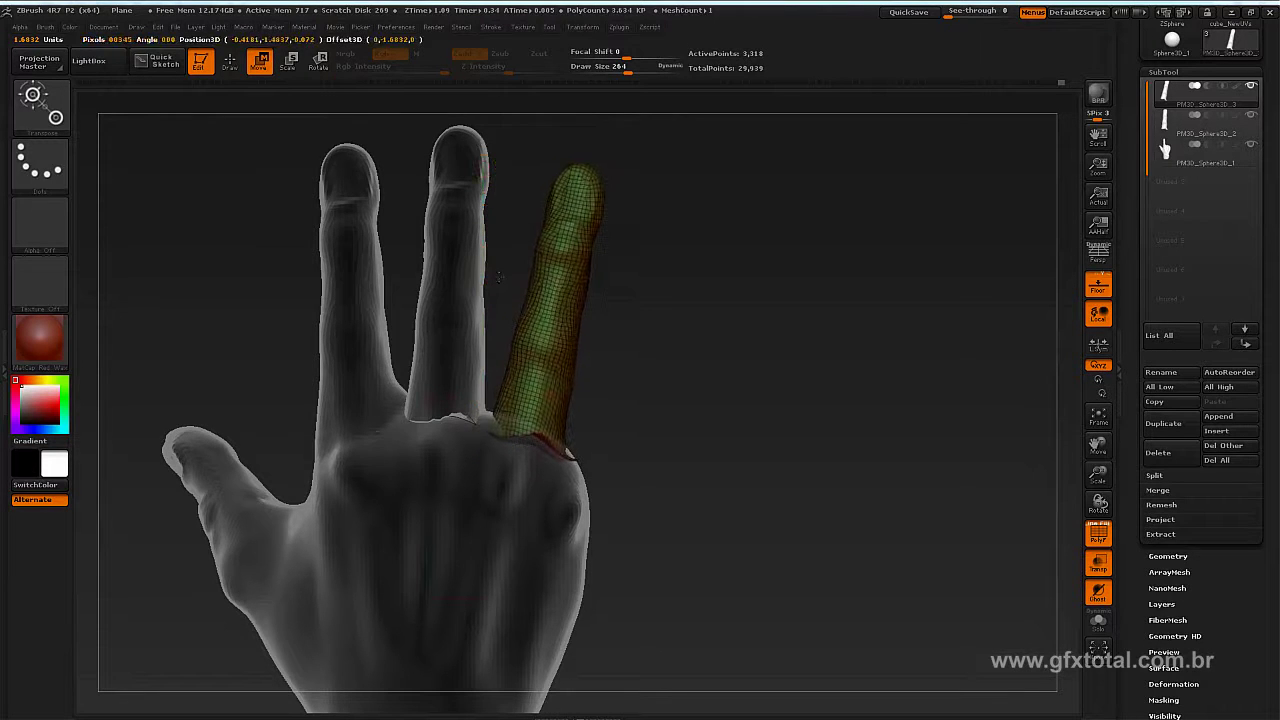
{"action": "left_click_drag", "start_coordinate": [657, 309], "coordinate": [664, 331]}
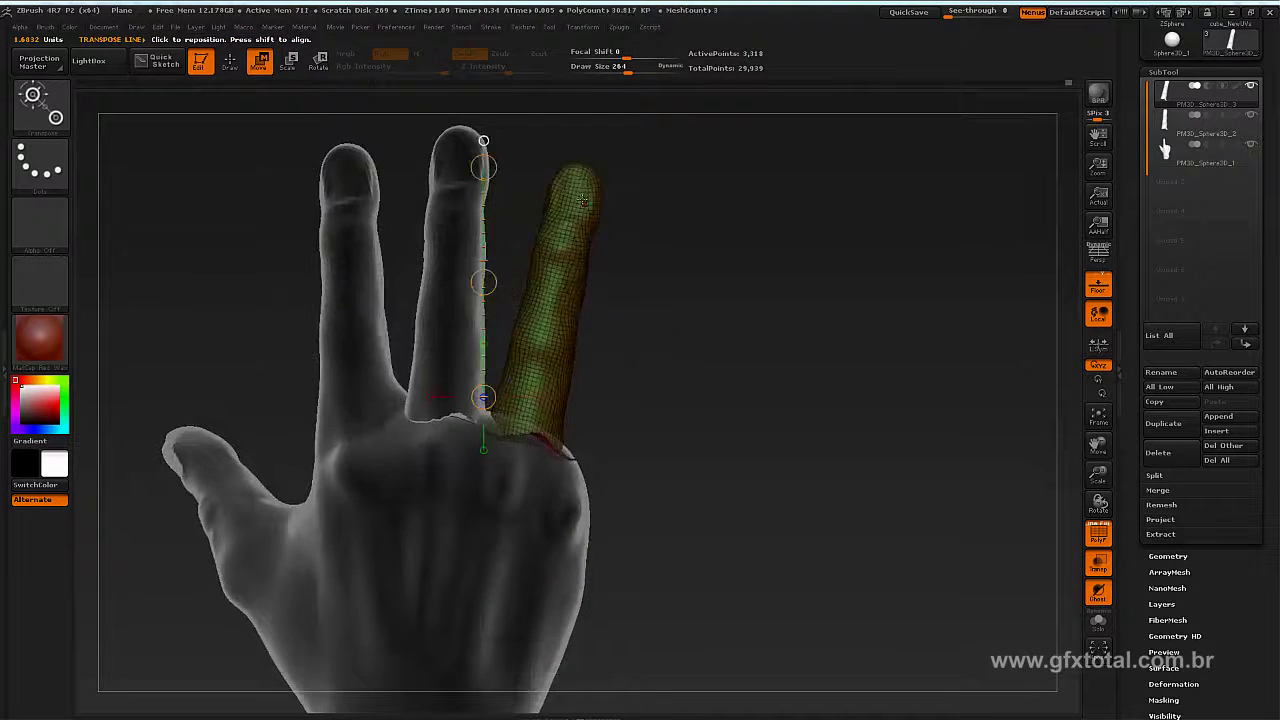
Step: Tilt, reposition and shrink the copy into the ring-finger position
{"action": "left_click_drag", "start_coordinate": [586, 172], "coordinate": [530, 422]}
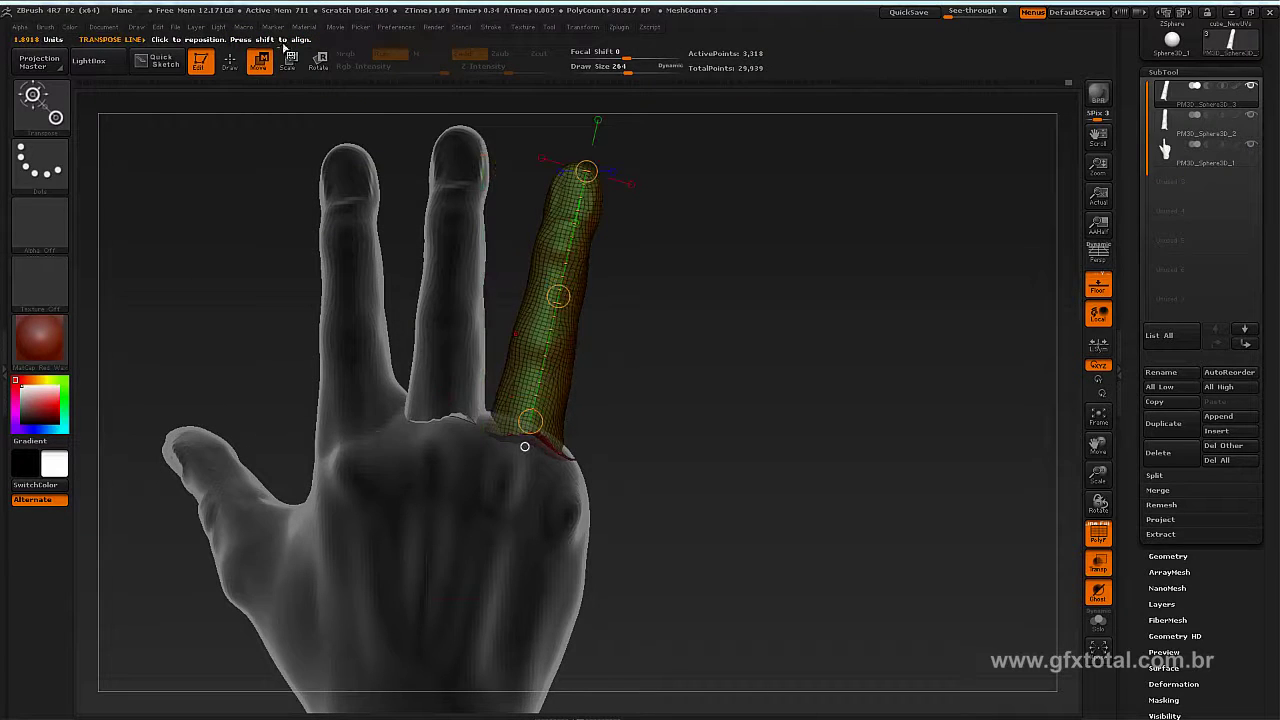
{"action": "left_click", "coordinate": [318, 62]}
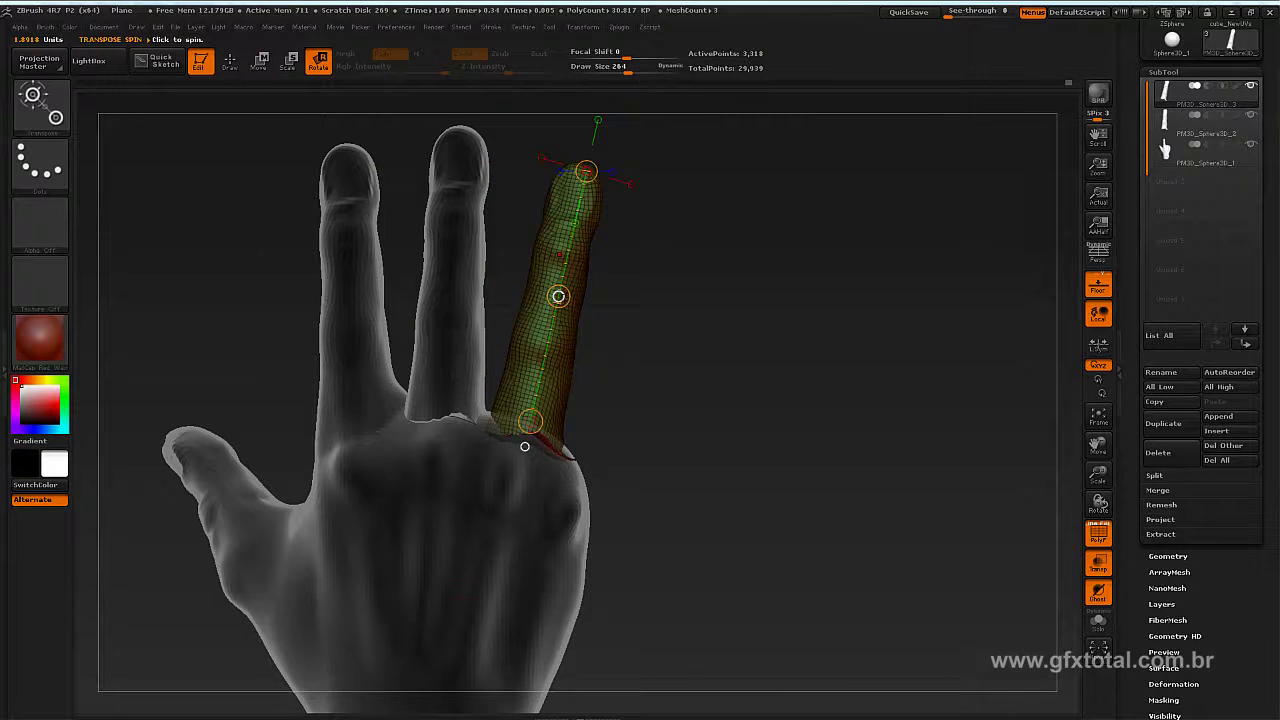
{"action": "left_click_drag", "start_coordinate": [524, 446], "coordinate": [524, 446]}
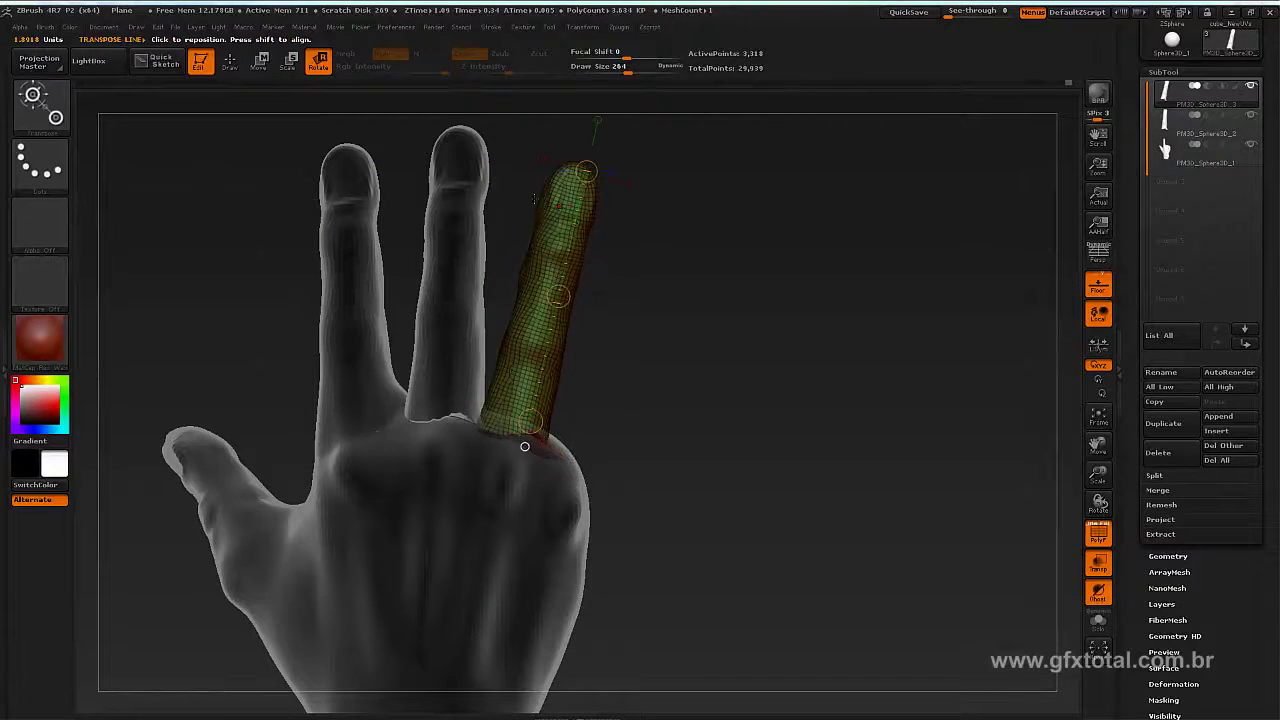
{"action": "left_click", "coordinate": [260, 62]}
{"action": "mouse_move", "coordinate": [672, 297]}
{"action": "left_mouse_down"}
{"action": "mouse_move", "coordinate": [522, 447]}
{"action": "mouse_move", "coordinate": [573, 304]}
{"action": "mouse_move", "coordinate": [561, 342]}
{"action": "mouse_move", "coordinate": [645, 272]}
{"action": "left_mouse_up"}
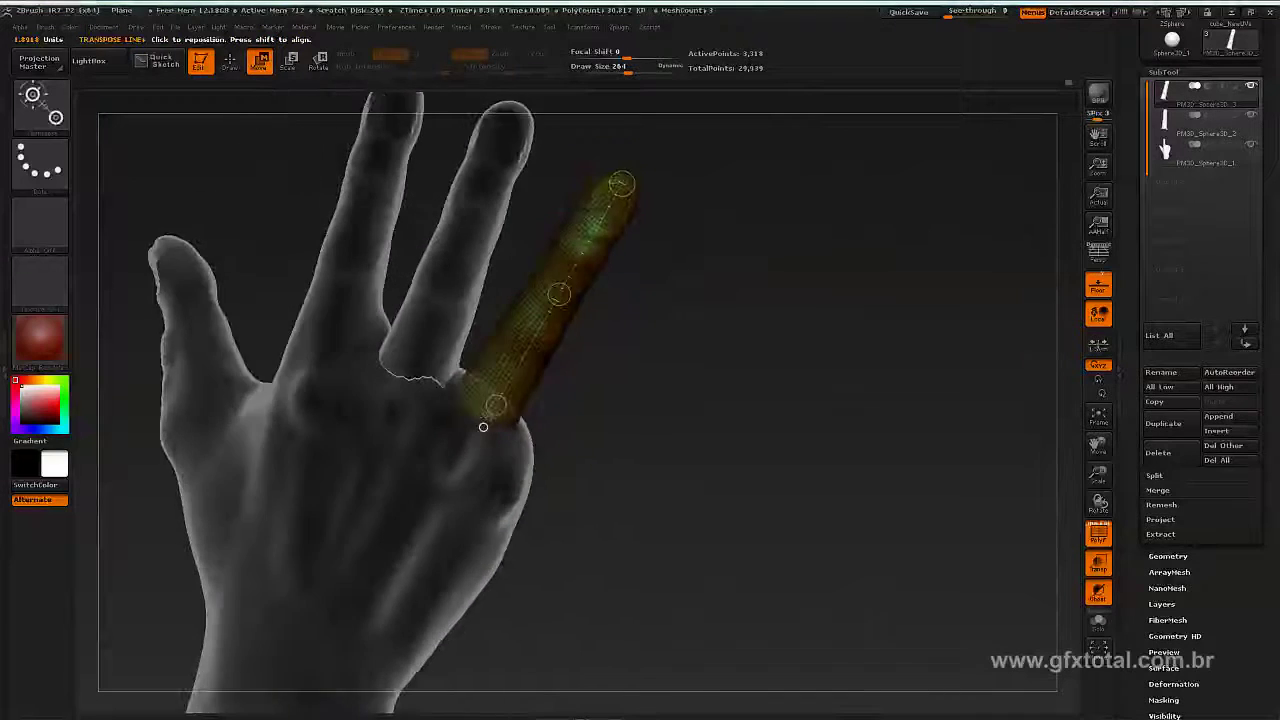
{"action": "left_click", "coordinate": [320, 60]}
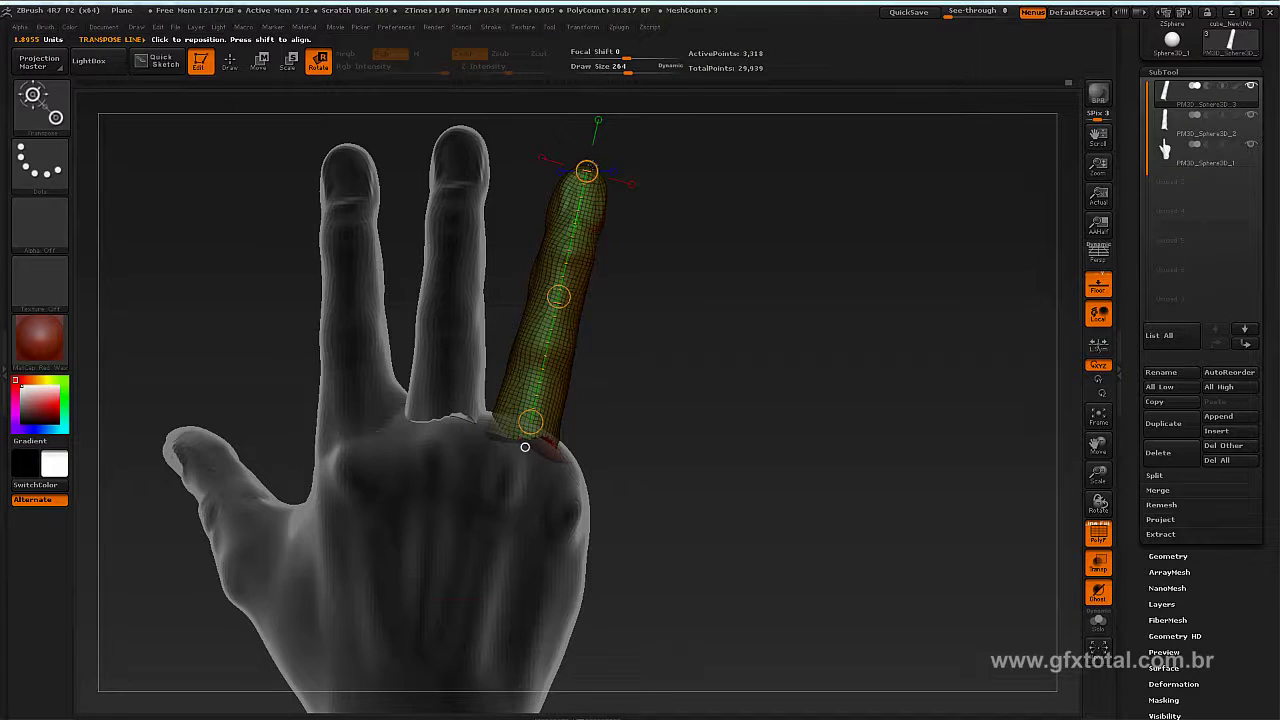
{"action": "left_click", "coordinate": [296, 65]}
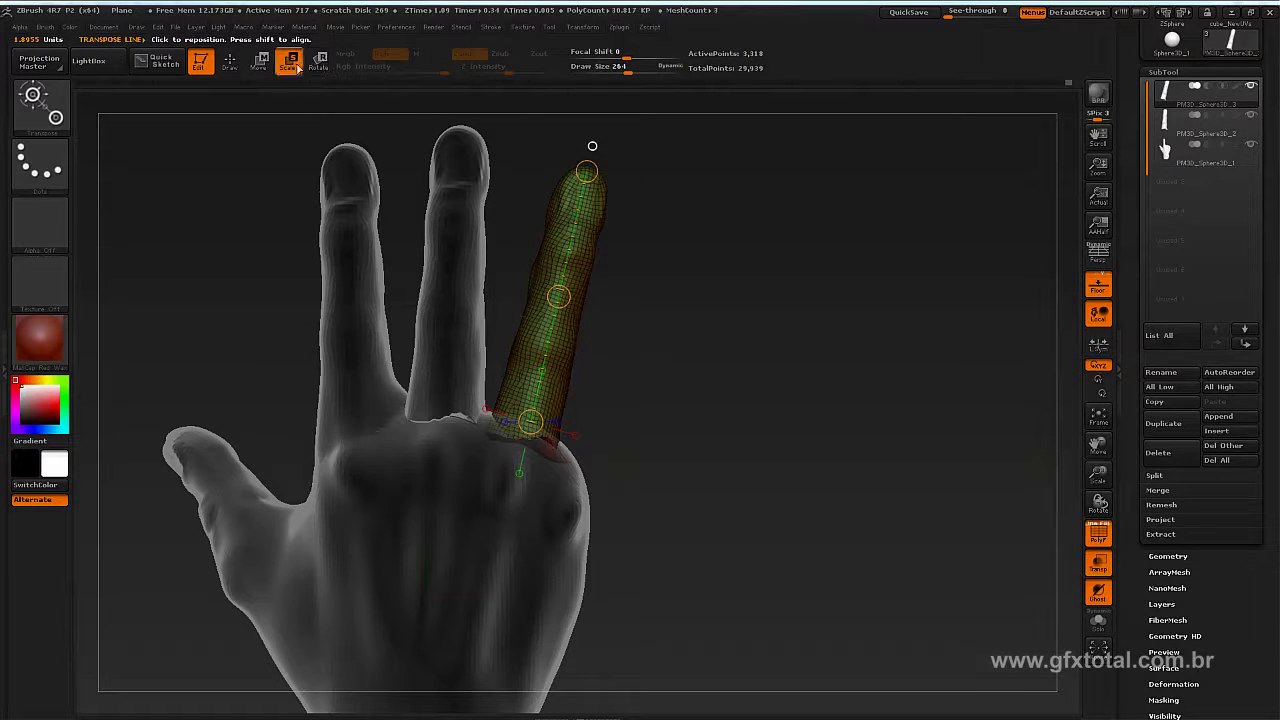
{"action": "left_click_drag", "start_coordinate": [587, 173], "coordinate": [583, 192]}
{"action": "left_click", "coordinate": [259, 62]}
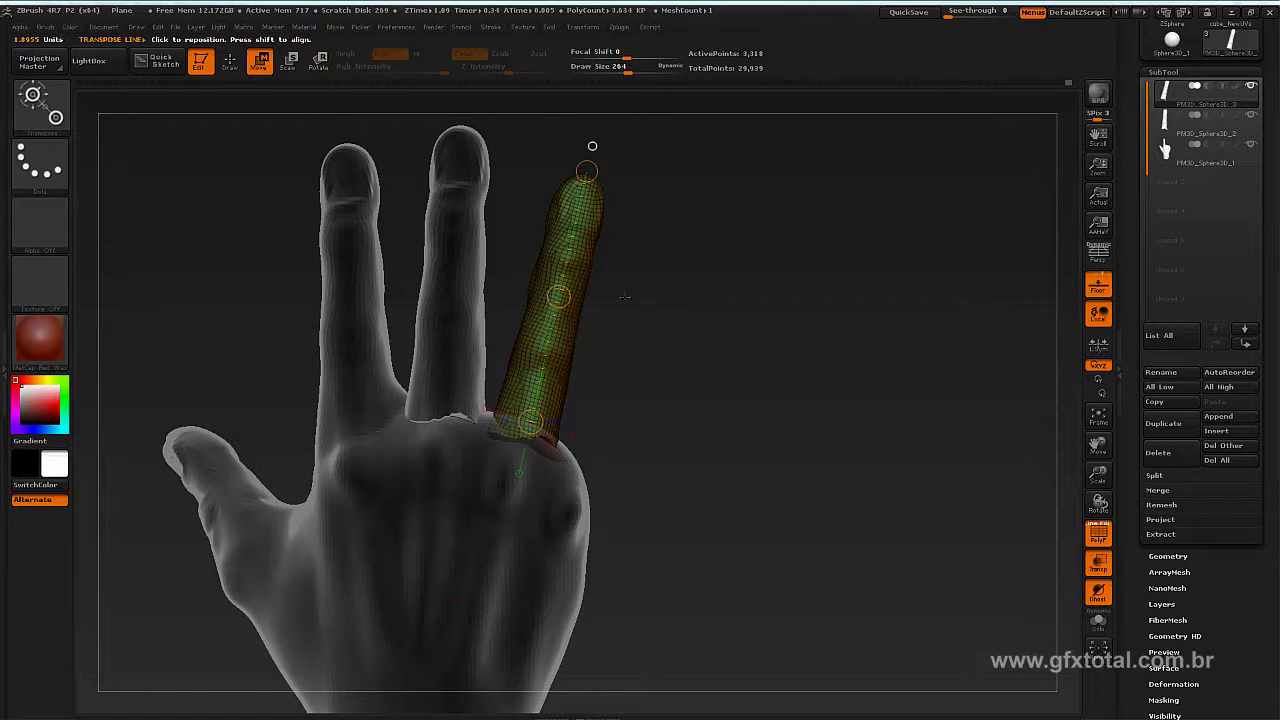
Step: Duplicate the ring finger, then move, tilt and shrink the copy into a little finger
{"action": "left_click", "coordinate": [1175, 425]}
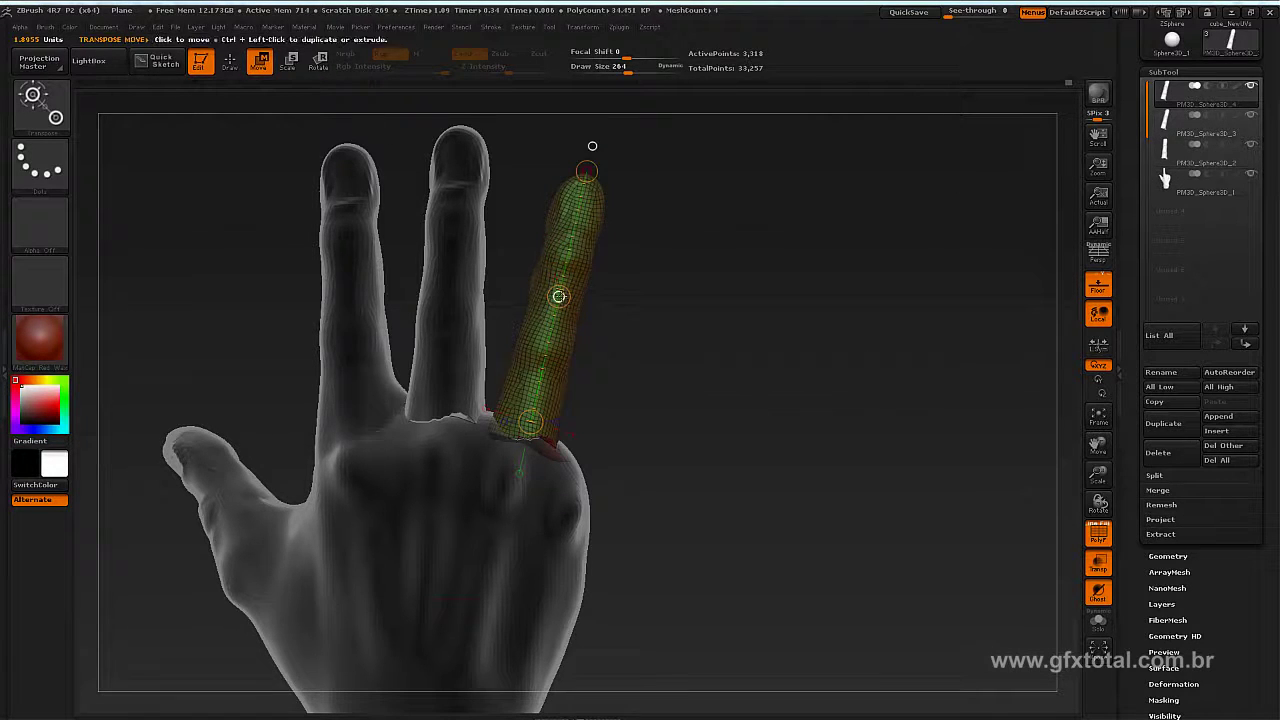
{"action": "left_click_drag", "start_coordinate": [558, 296], "coordinate": [621, 330]}
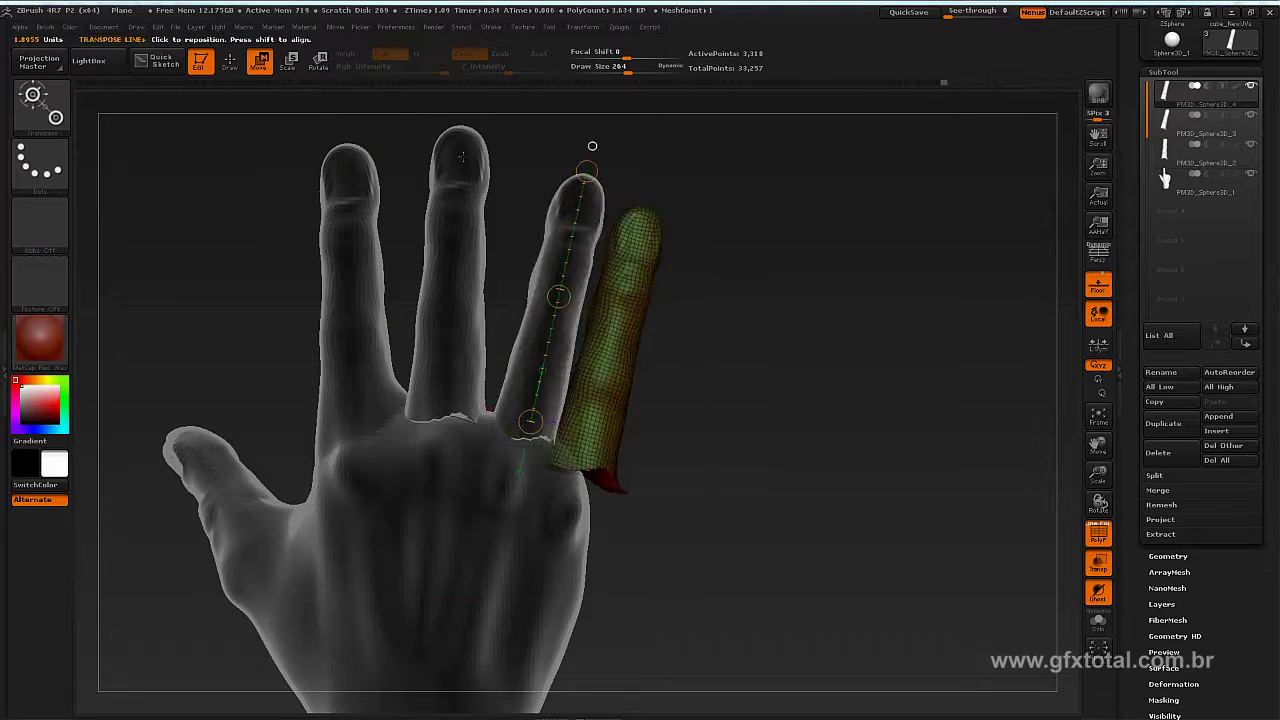
{"action": "left_click", "coordinate": [318, 61]}
{"action": "left_click_drag", "start_coordinate": [591, 188], "coordinate": [627, 200]}
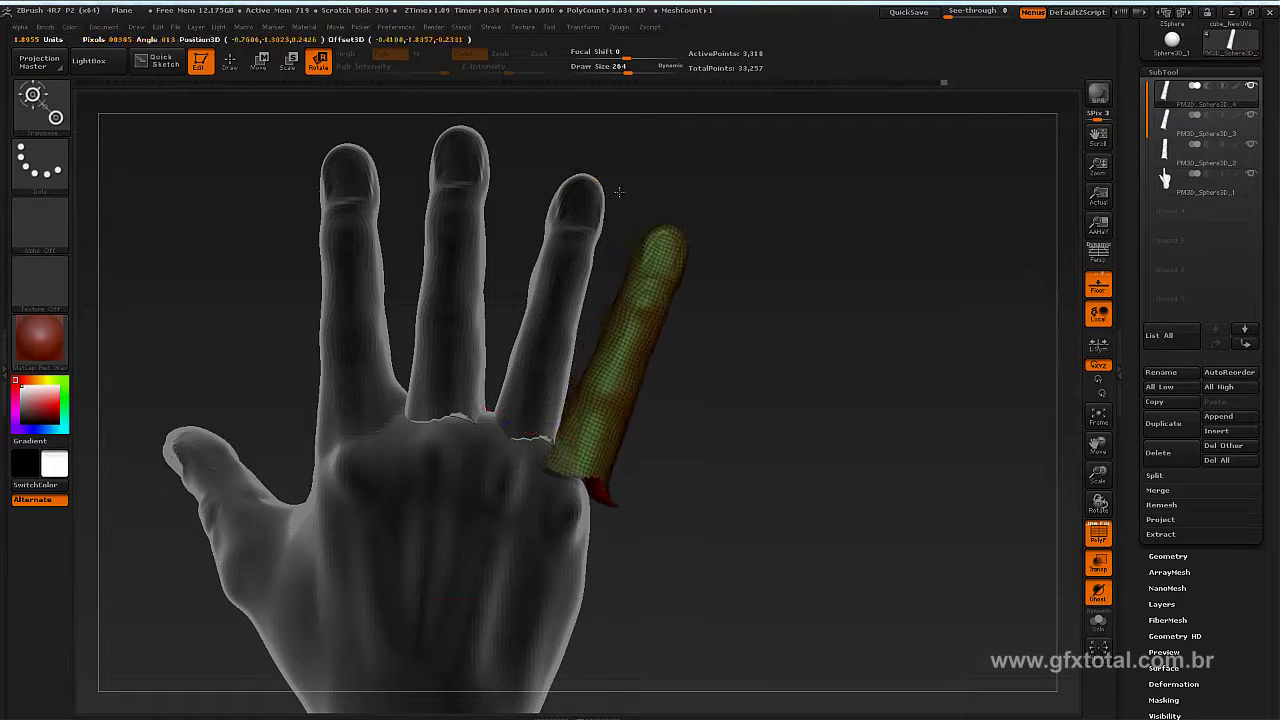
{"action": "left_click", "coordinate": [289, 61]}
{"action": "left_click_drag", "start_coordinate": [592, 146], "coordinate": [583, 202]}
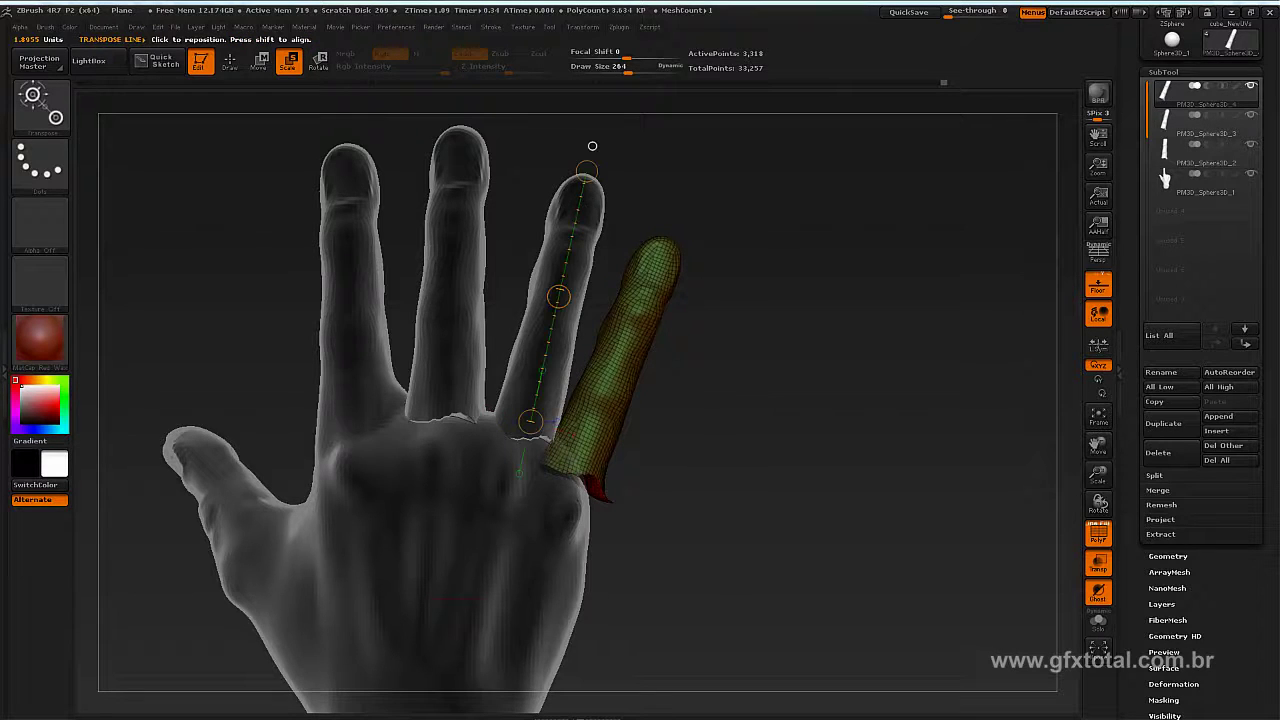
{"action": "left_click", "coordinate": [262, 61]}
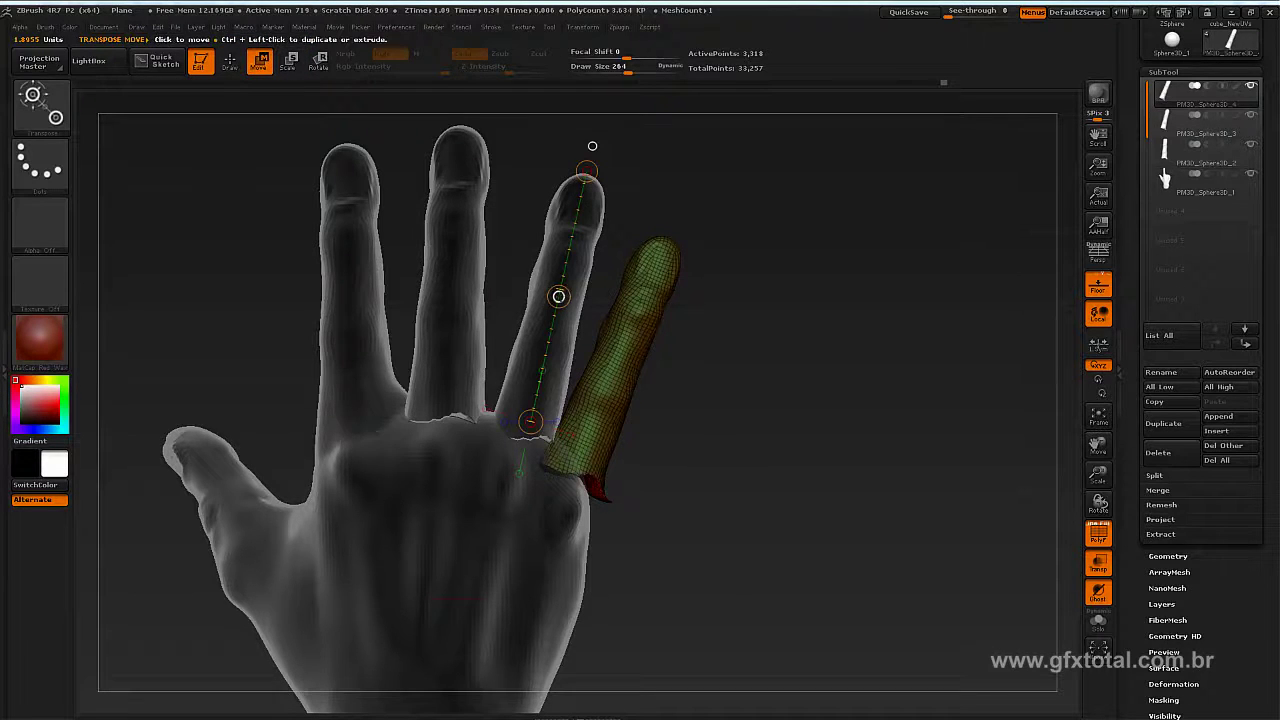
{"action": "left_click_drag", "start_coordinate": [559, 296], "coordinate": [634, 352]}
Step: Align the axis along the little finger and rotate it into line with the hand
{"action": "left_click_drag", "start_coordinate": [778, 327], "coordinate": [650, 330]}
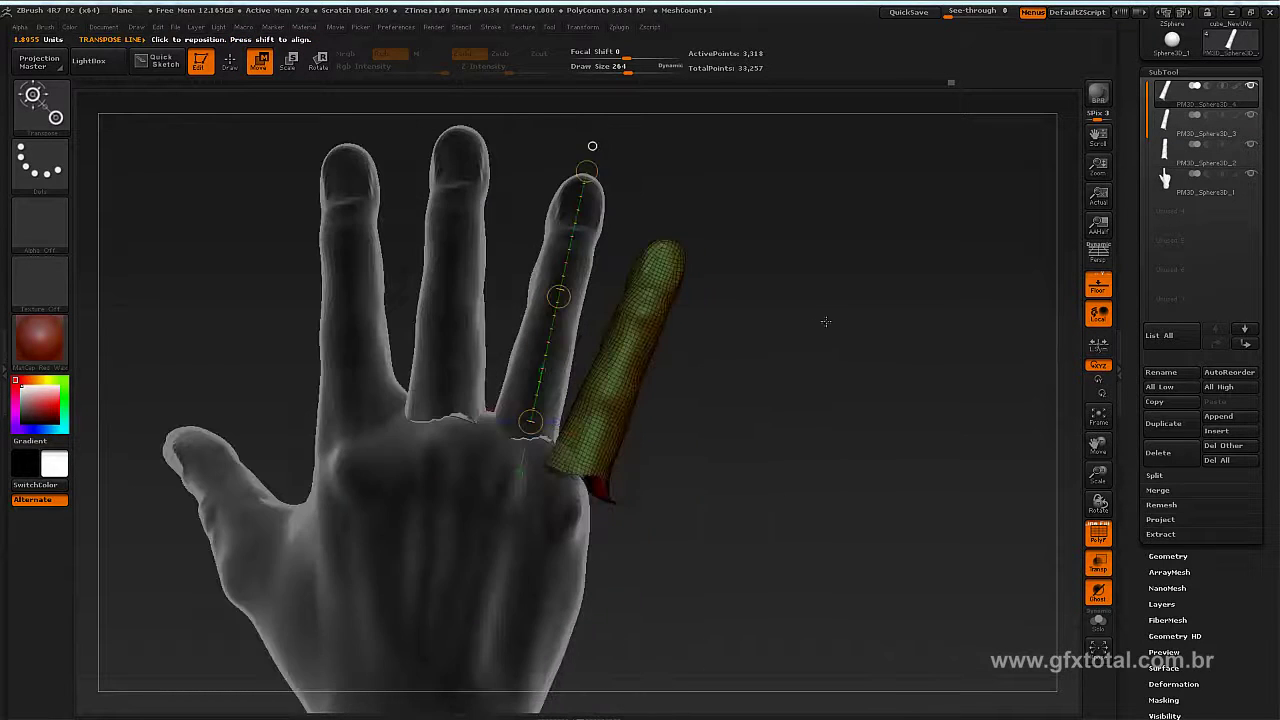
{"action": "left_click_drag", "start_coordinate": [695, 200], "coordinate": [571, 488]}
{"action": "left_click", "coordinate": [318, 60]}
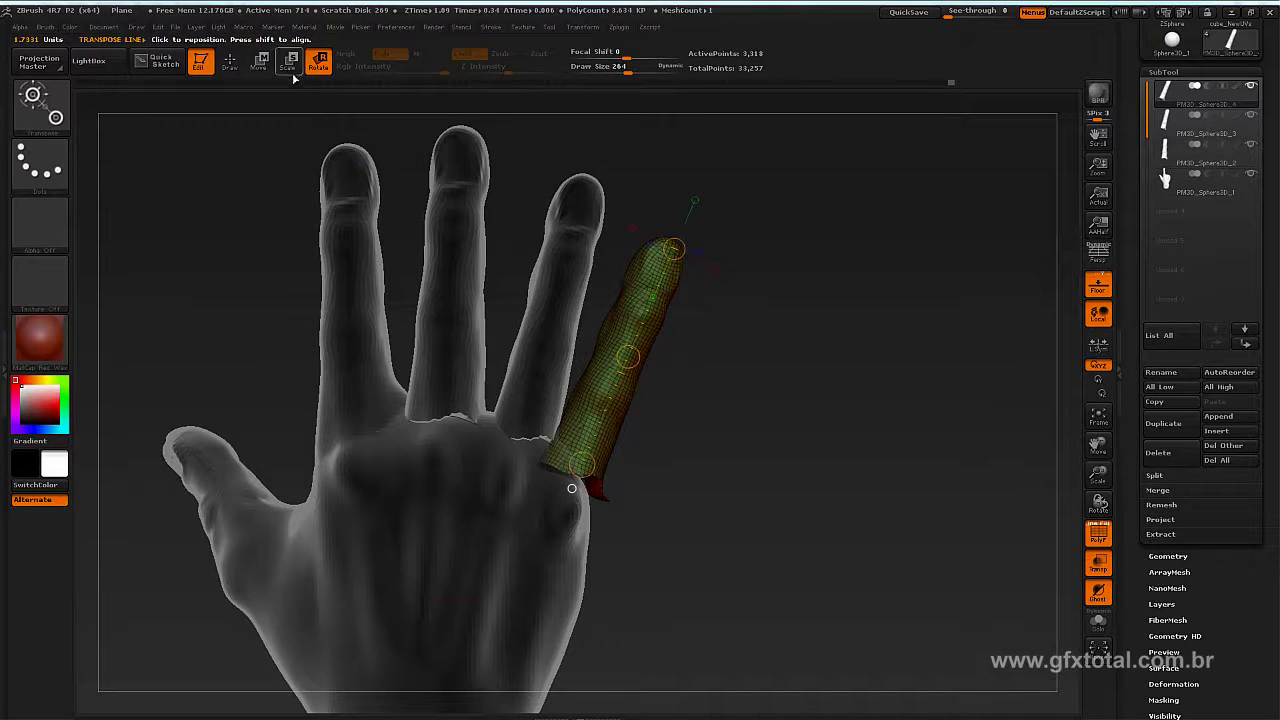
{"action": "key", "text": "w"}
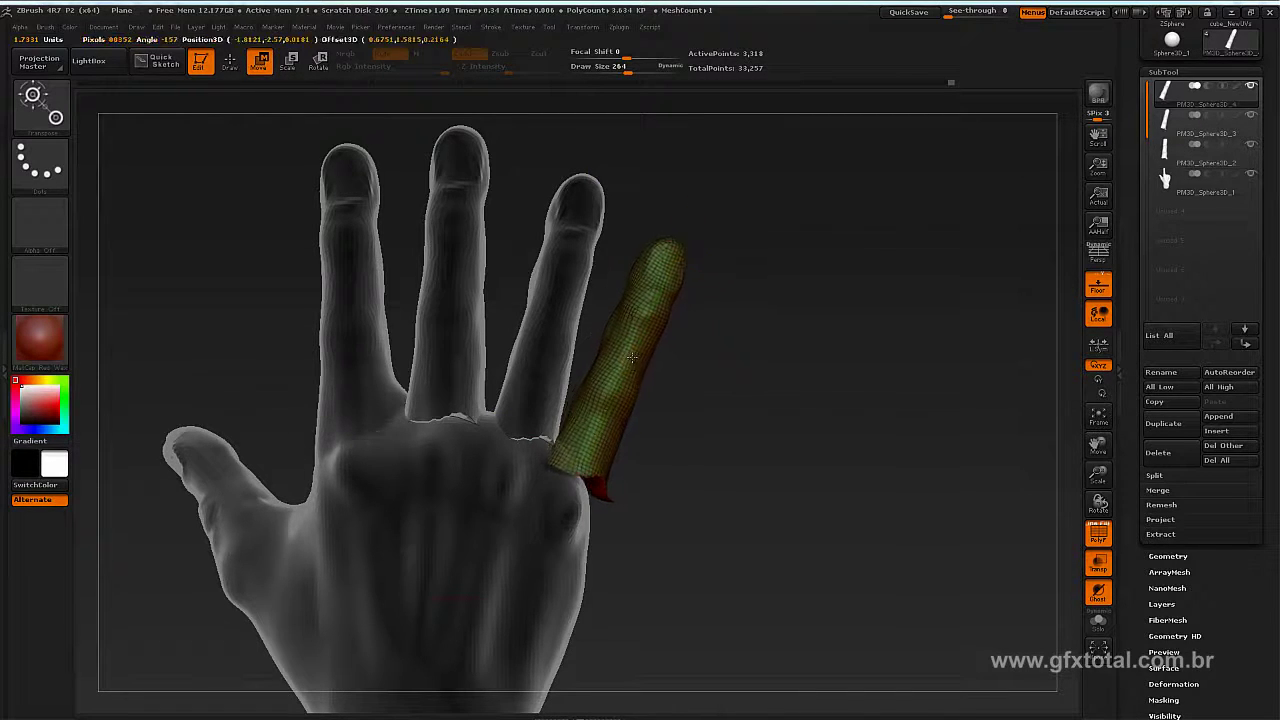
{"action": "left_click_drag", "start_coordinate": [571, 488], "coordinate": [693, 481]}
{"action": "left_click_drag", "start_coordinate": [797, 299], "coordinate": [858, 286]}
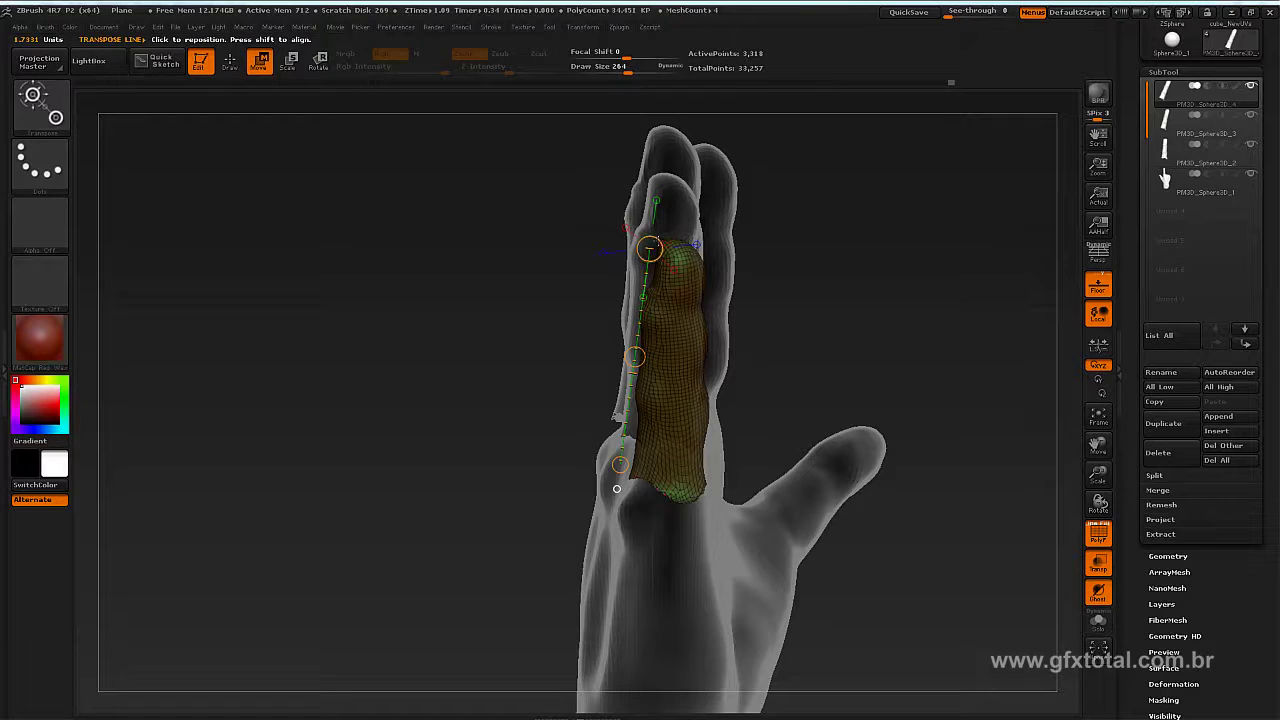
{"action": "mouse_move", "coordinate": [616, 488]}
{"action": "left_mouse_down"}
{"action": "mouse_move", "coordinate": [652, 224]}
{"action": "mouse_move", "coordinate": [657, 249]}
{"action": "mouse_move", "coordinate": [713, 249]}
{"action": "left_mouse_up"}
{"action": "left_click", "coordinate": [316, 57]}
{"action": "left_click_drag", "start_coordinate": [814, 286], "coordinate": [723, 399]}
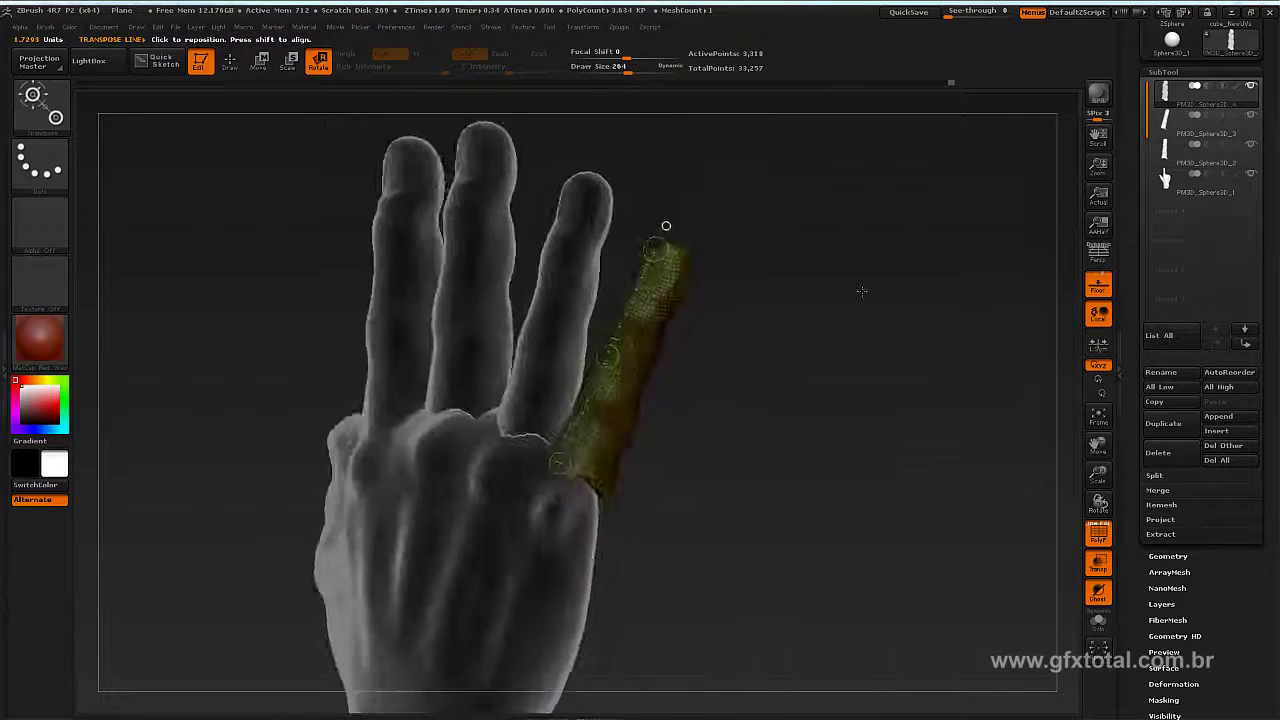
Step: Return to Draw, turn off Transp, and select the PM3D_Sphere3D_1 hand subtool
{"action": "left_click", "coordinate": [230, 60]}
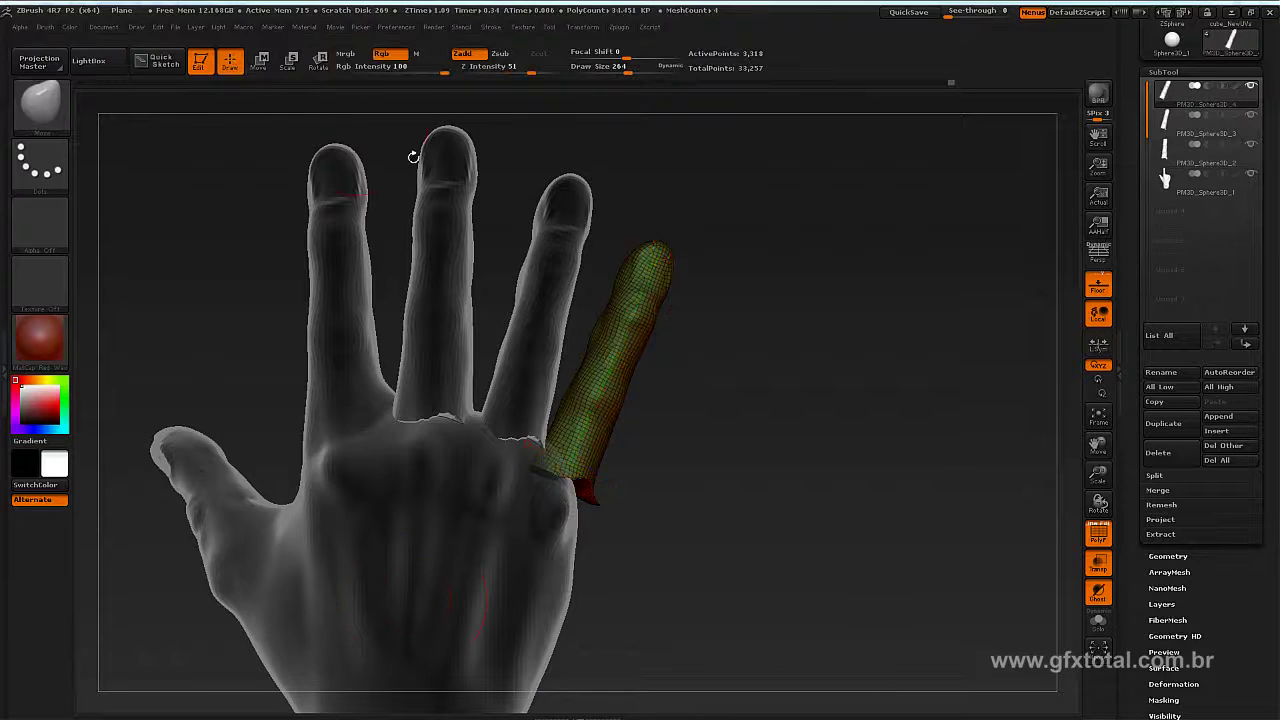
{"action": "left_click", "coordinate": [1098, 563]}
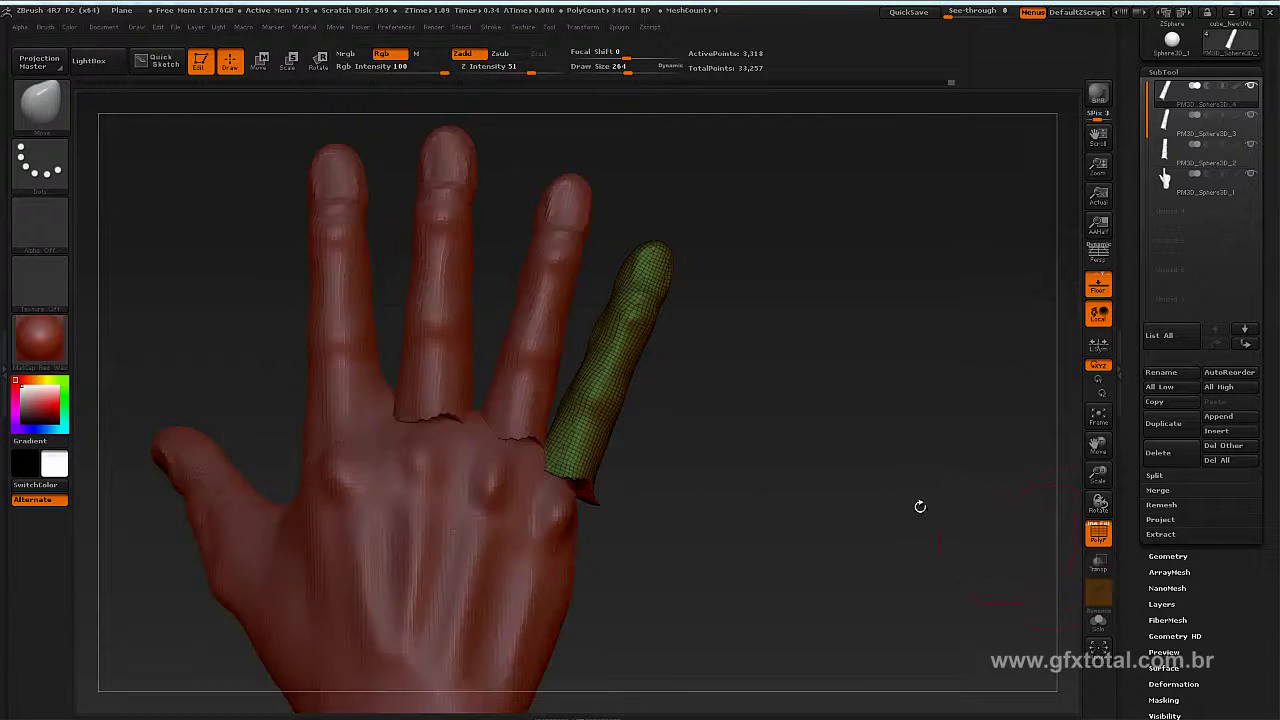
{"action": "left_click_drag", "start_coordinate": [668, 500], "coordinate": [818, 436]}
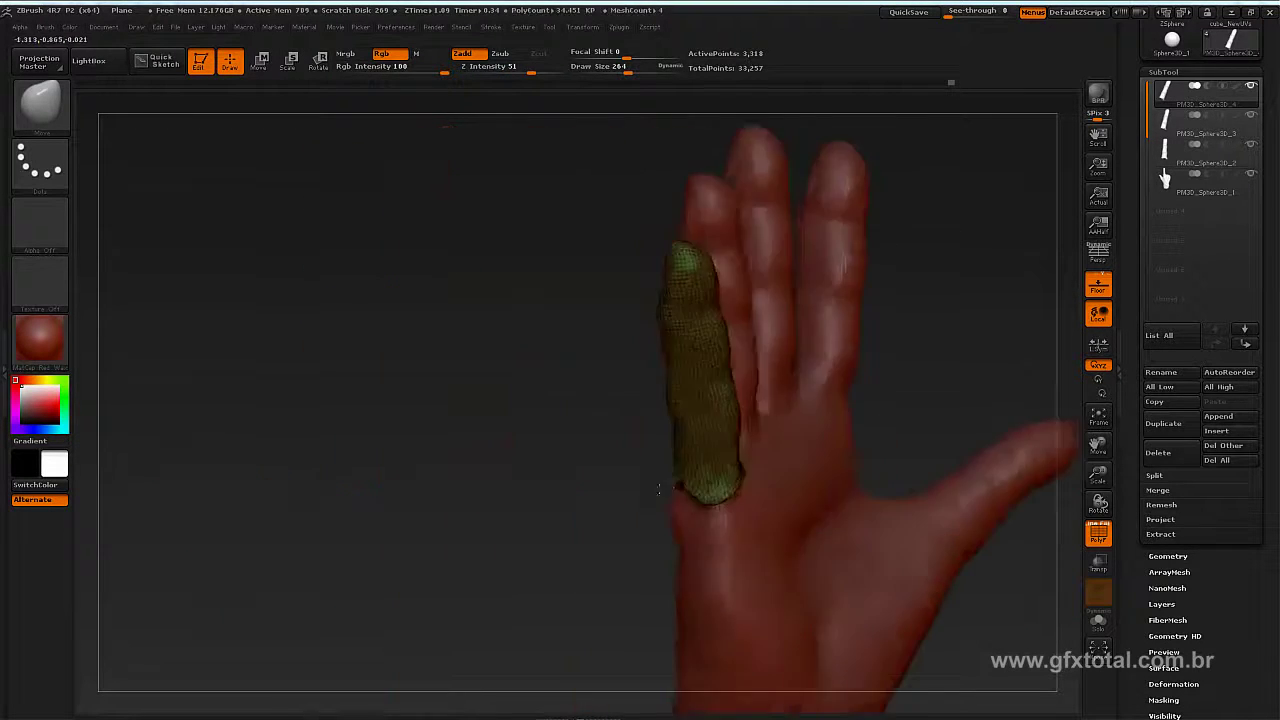
{"action": "left_click_drag", "start_coordinate": [921, 387], "coordinate": [919, 420]}
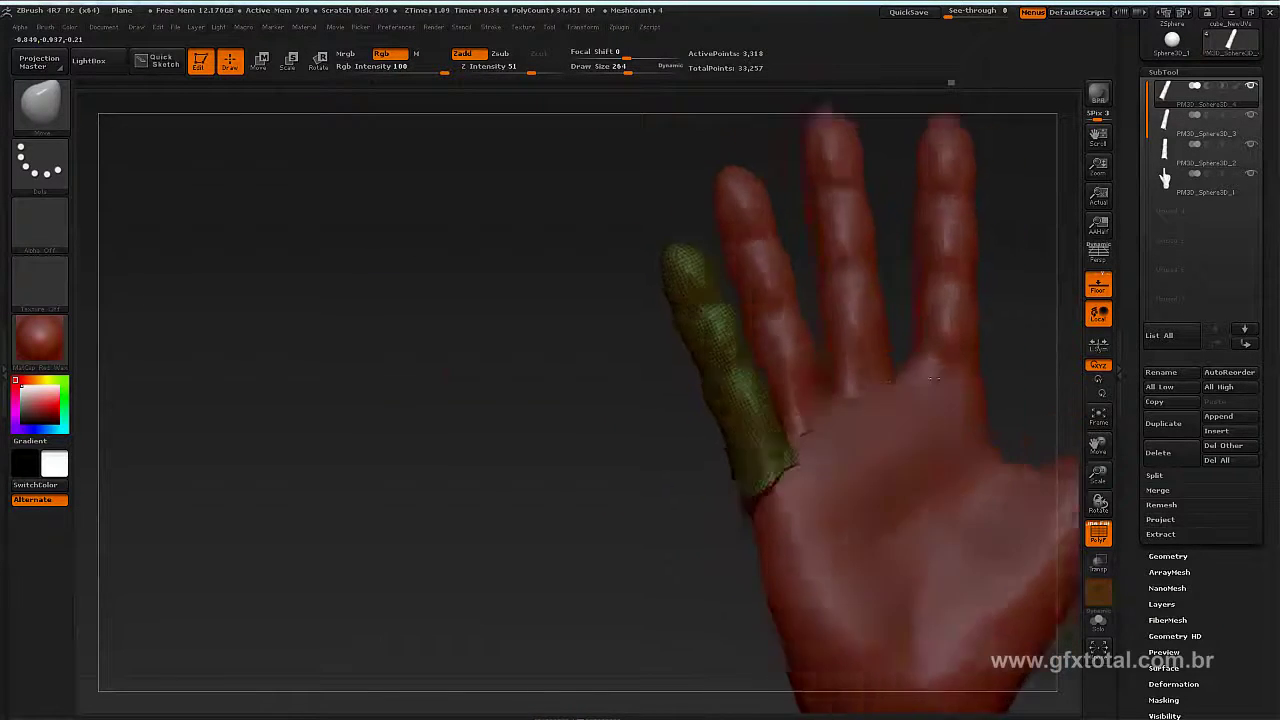
{"action": "left_click", "coordinate": [1200, 180]}
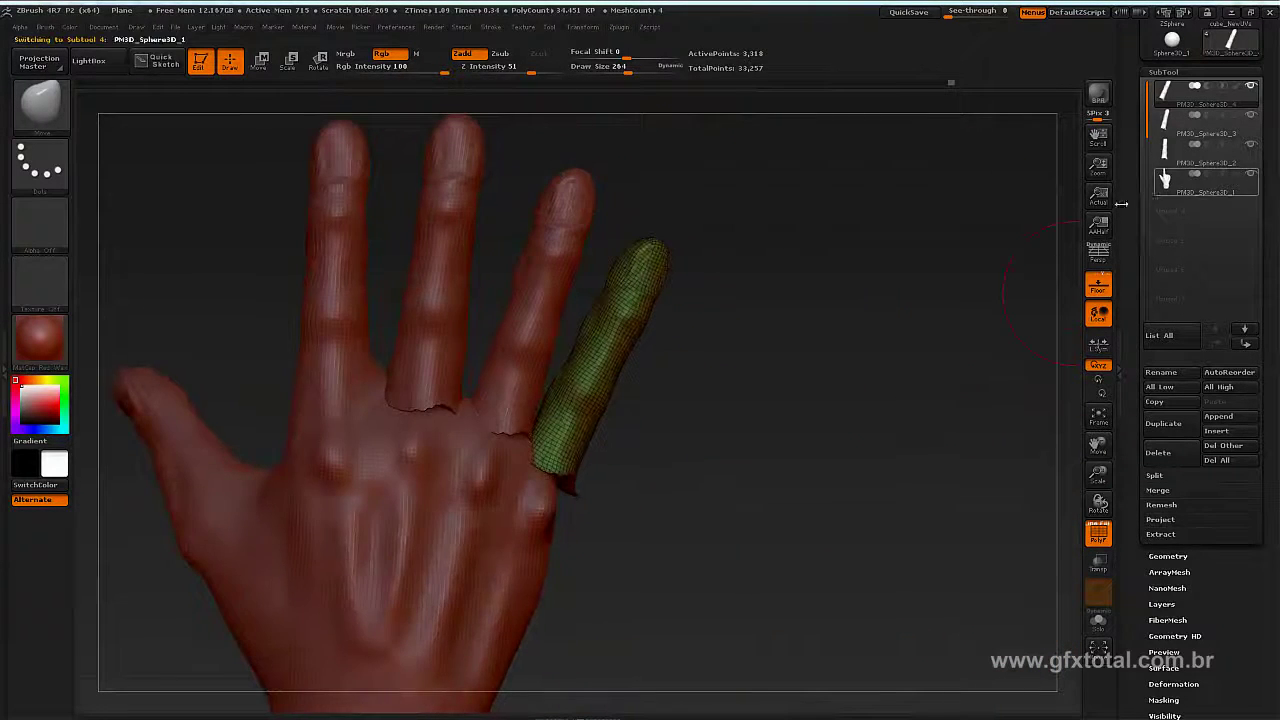
{"action": "left_click_drag", "start_coordinate": [900, 420], "coordinate": [763, 362]}
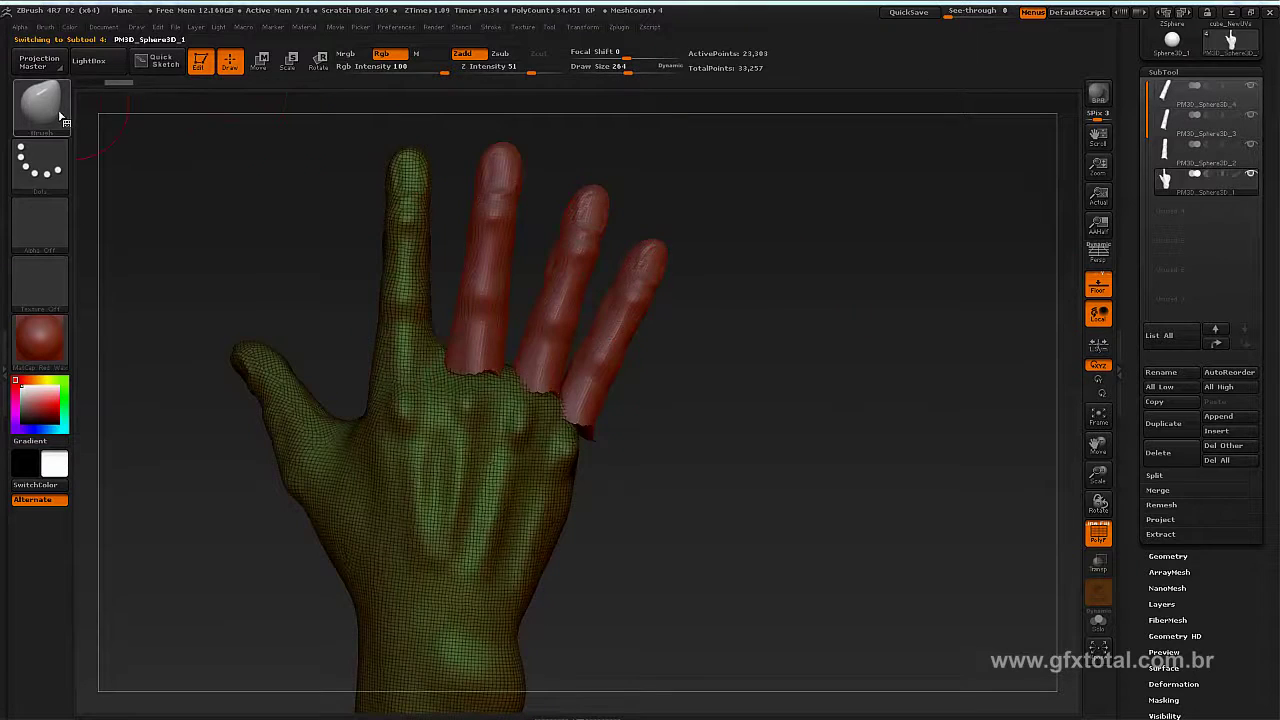
Step: Pull the hand's mesh edge toward the middle-finger knuckle with the Move brush
{"action": "left_click", "coordinate": [40, 100]}
{"action": "mouse_move", "coordinate": [710, 480]}
{"action": "left_mouse_down"}
{"action": "mouse_move", "coordinate": [710, 426]}
{"action": "mouse_move", "coordinate": [608, 428]}
{"action": "mouse_move", "coordinate": [548, 446]}
{"action": "left_mouse_up"}
{"action": "key", "text": "space"}
{"action": "left_click_drag", "start_coordinate": [549, 378], "coordinate": [477, 360]}
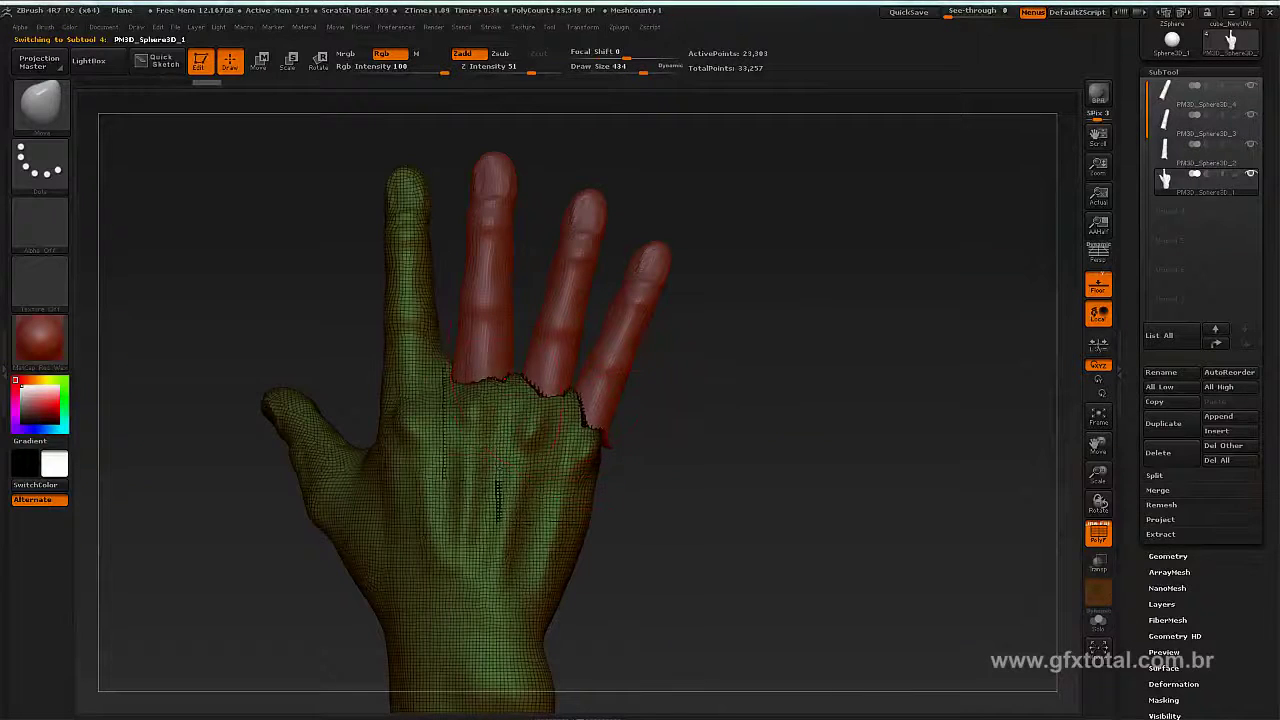
Step: Select the PM3D_Sphere3D_4 little finger subtool in Move transpose mode
{"action": "mouse_move", "coordinate": [707, 385]}
{"action": "left_mouse_down"}
{"action": "mouse_move", "coordinate": [720, 428]}
{"action": "mouse_move", "coordinate": [671, 448]}
{"action": "mouse_move", "coordinate": [329, 457]}
{"action": "mouse_move", "coordinate": [373, 485]}
{"action": "left_mouse_up"}
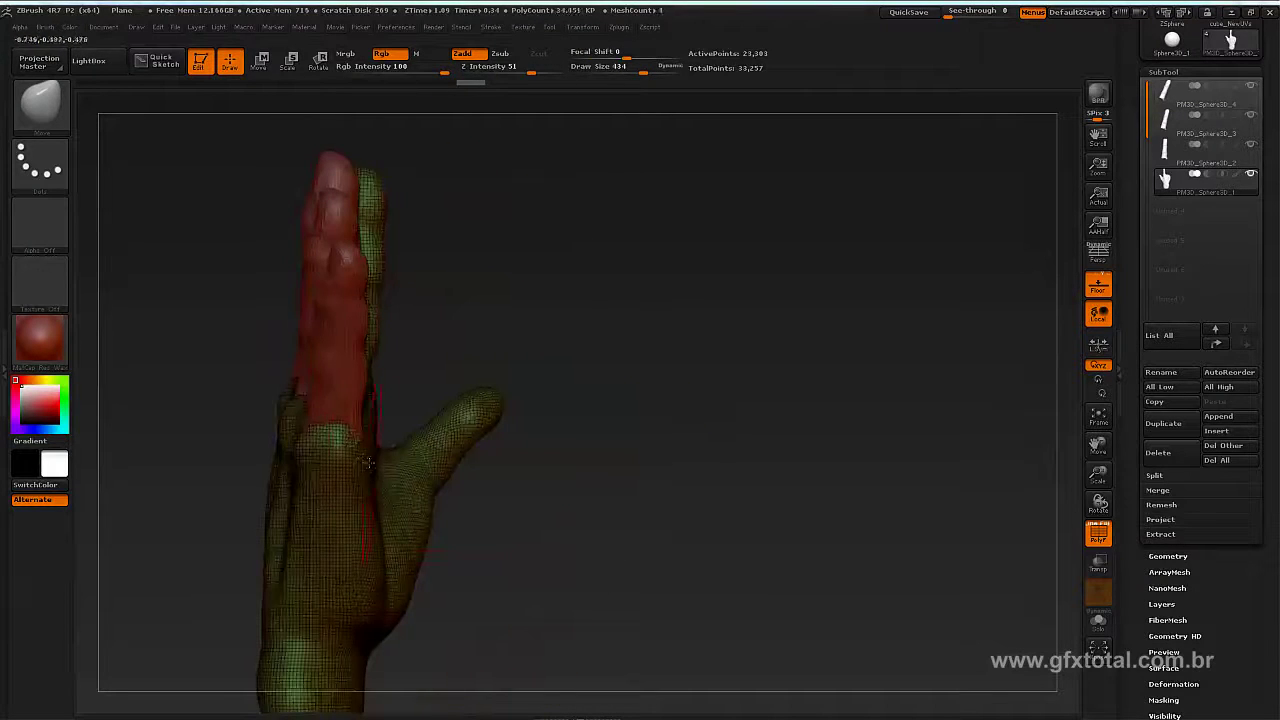
{"action": "left_click_drag", "start_coordinate": [520, 424], "coordinate": [522, 447]}
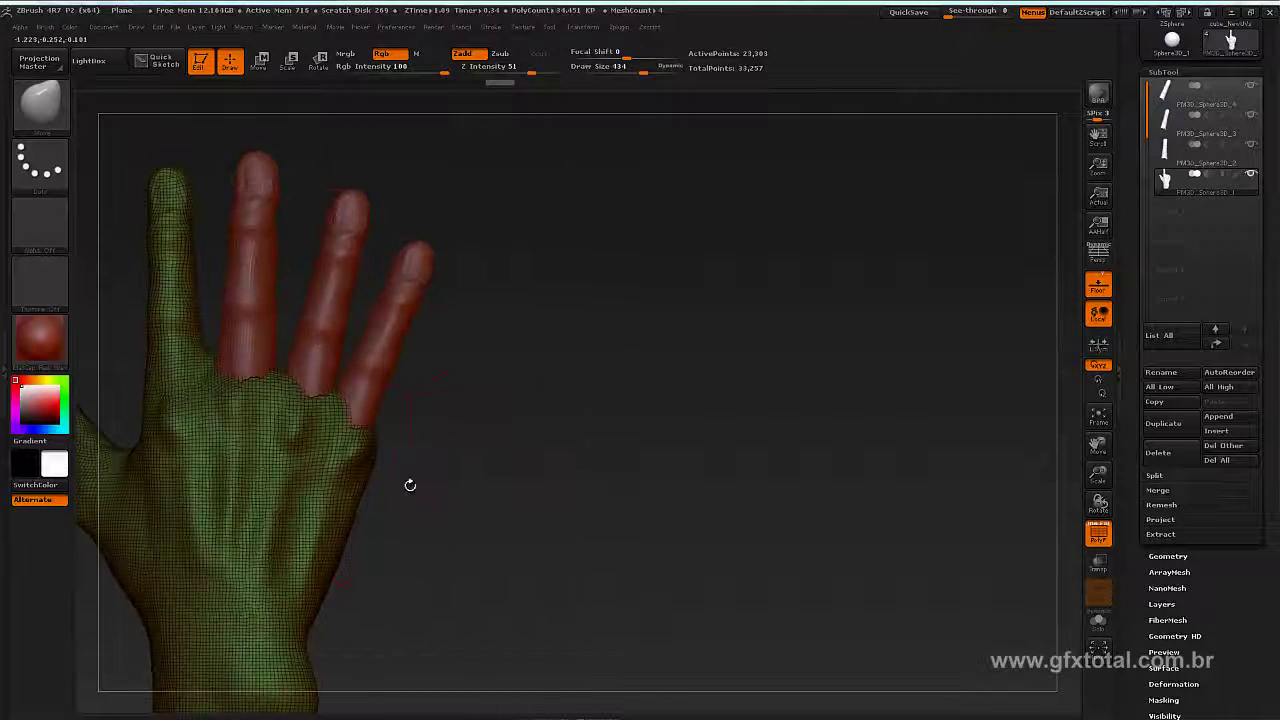
{"action": "left_click_drag", "start_coordinate": [409, 483], "coordinate": [754, 423]}
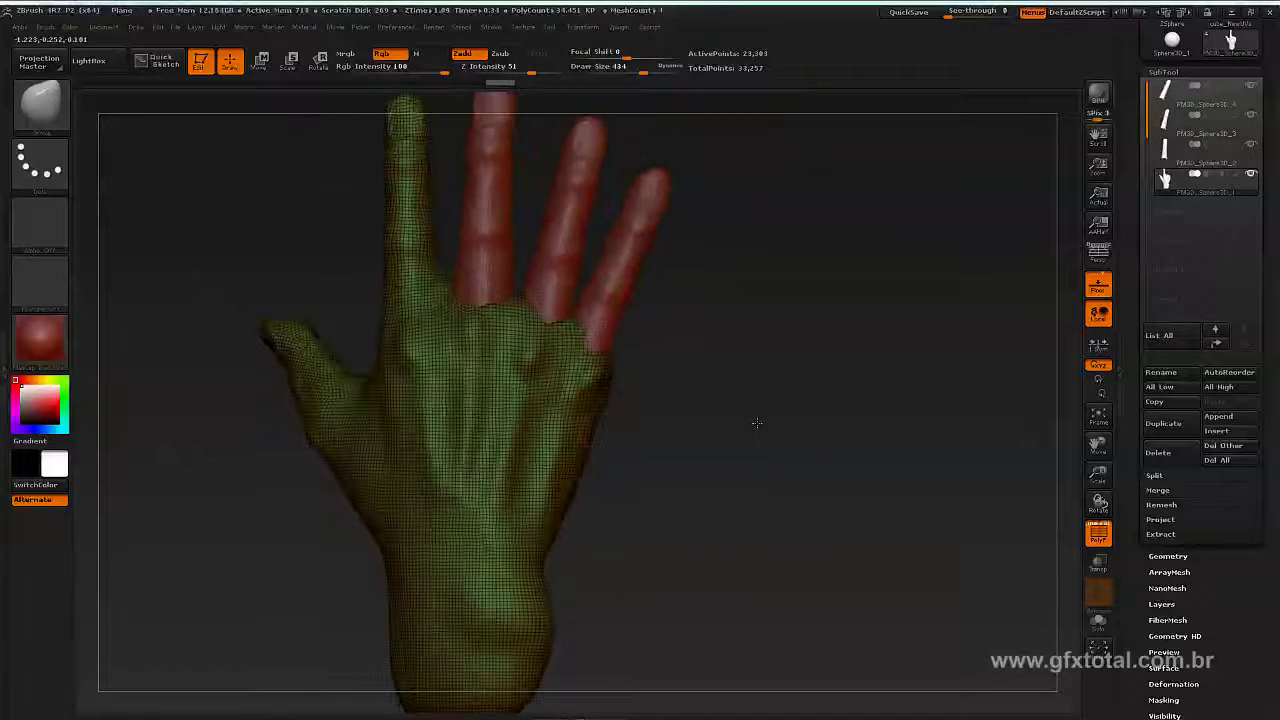
{"action": "mouse_move", "coordinate": [624, 369]}
{"action": "left_mouse_down"}
{"action": "mouse_move", "coordinate": [560, 380]}
{"action": "mouse_move", "coordinate": [658, 356]}
{"action": "mouse_move", "coordinate": [1046, 194]}
{"action": "left_mouse_up"}
{"action": "left_click", "coordinate": [640, 230], "text": "alt"}
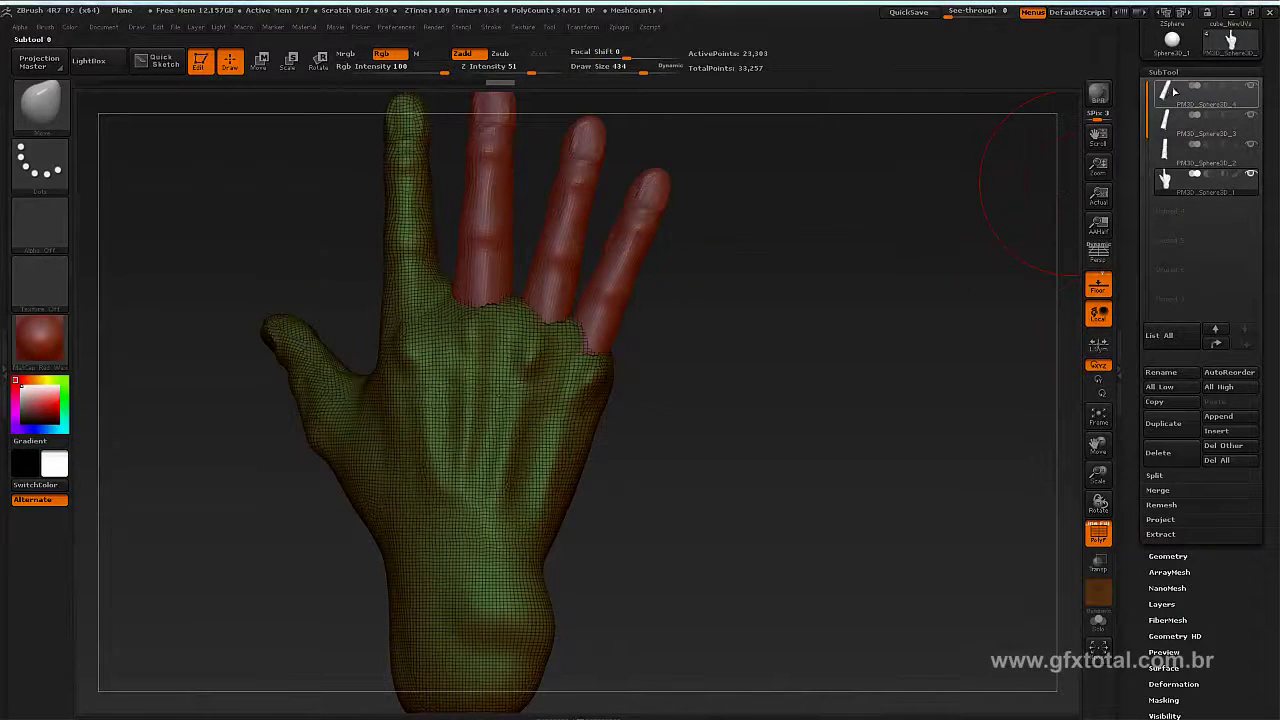
{"action": "key", "text": "w"}
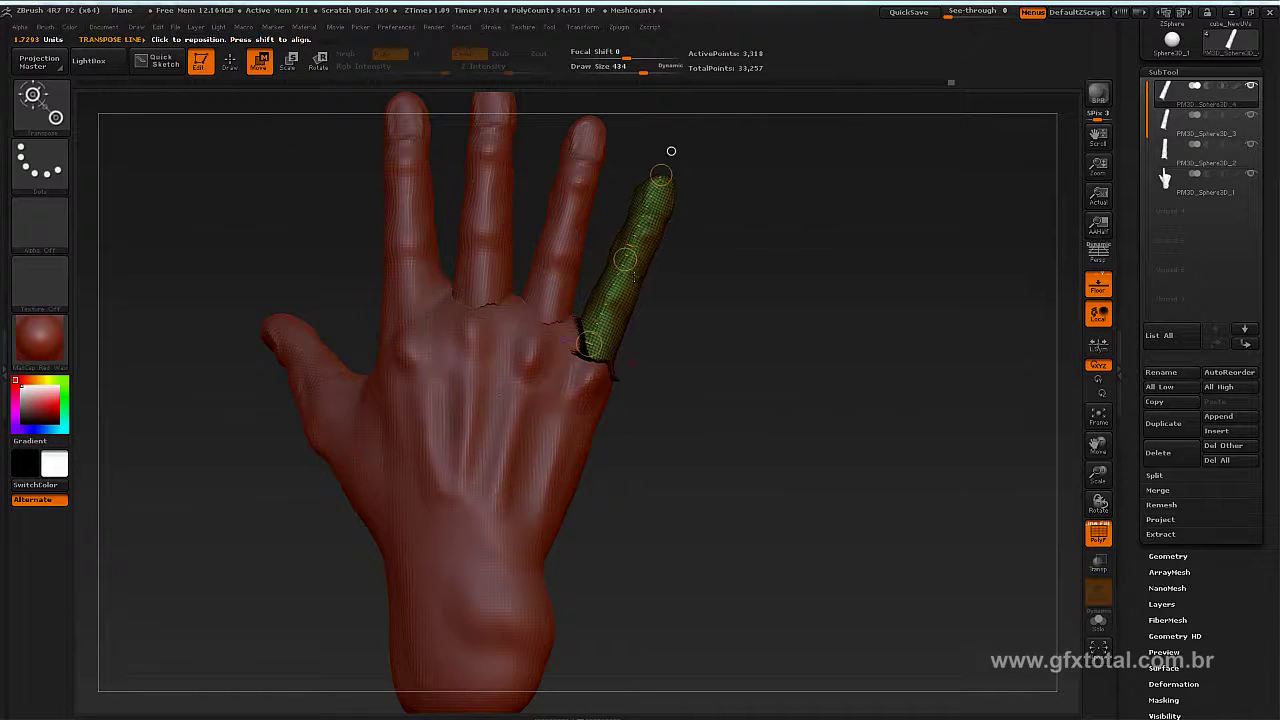
Step: Sculpt the little finger's base into the hand with the Draw brush
{"action": "left_click_drag", "start_coordinate": [662, 317], "coordinate": [651, 407]}
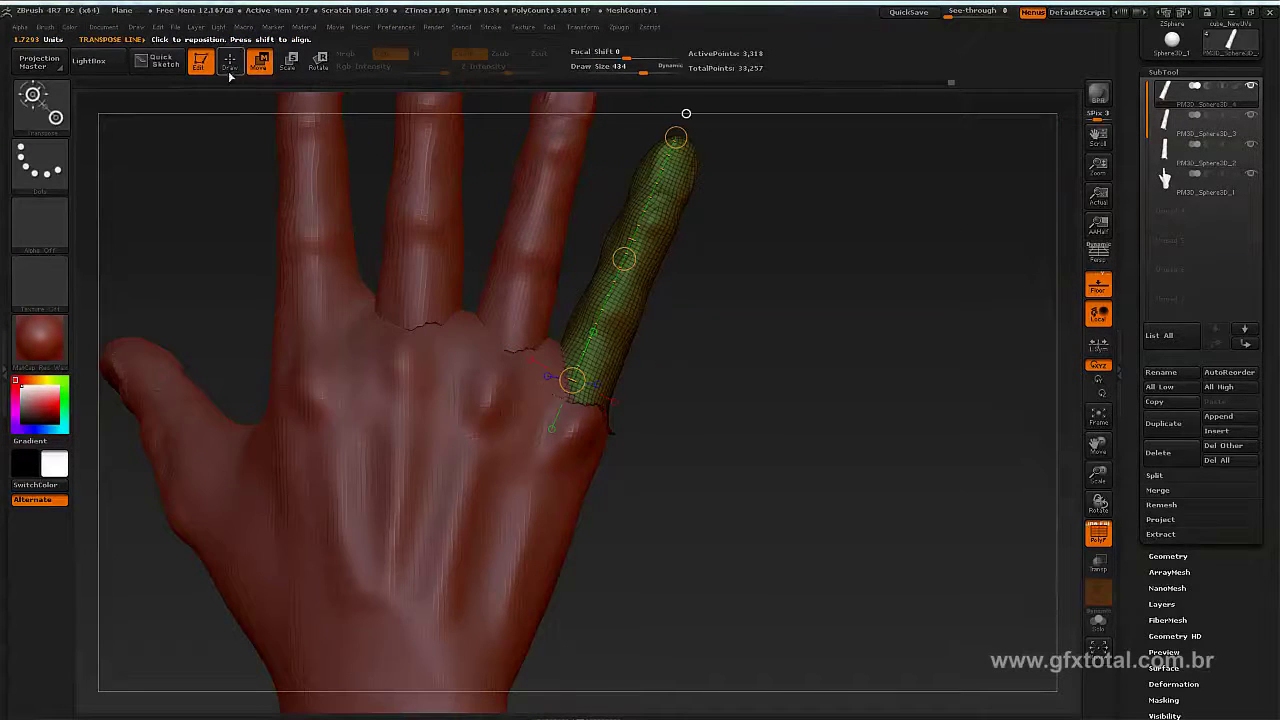
{"action": "left_click", "coordinate": [230, 75]}
{"action": "left_click_drag", "start_coordinate": [457, 211], "coordinate": [693, 398]}
{"action": "key", "text": "space"}
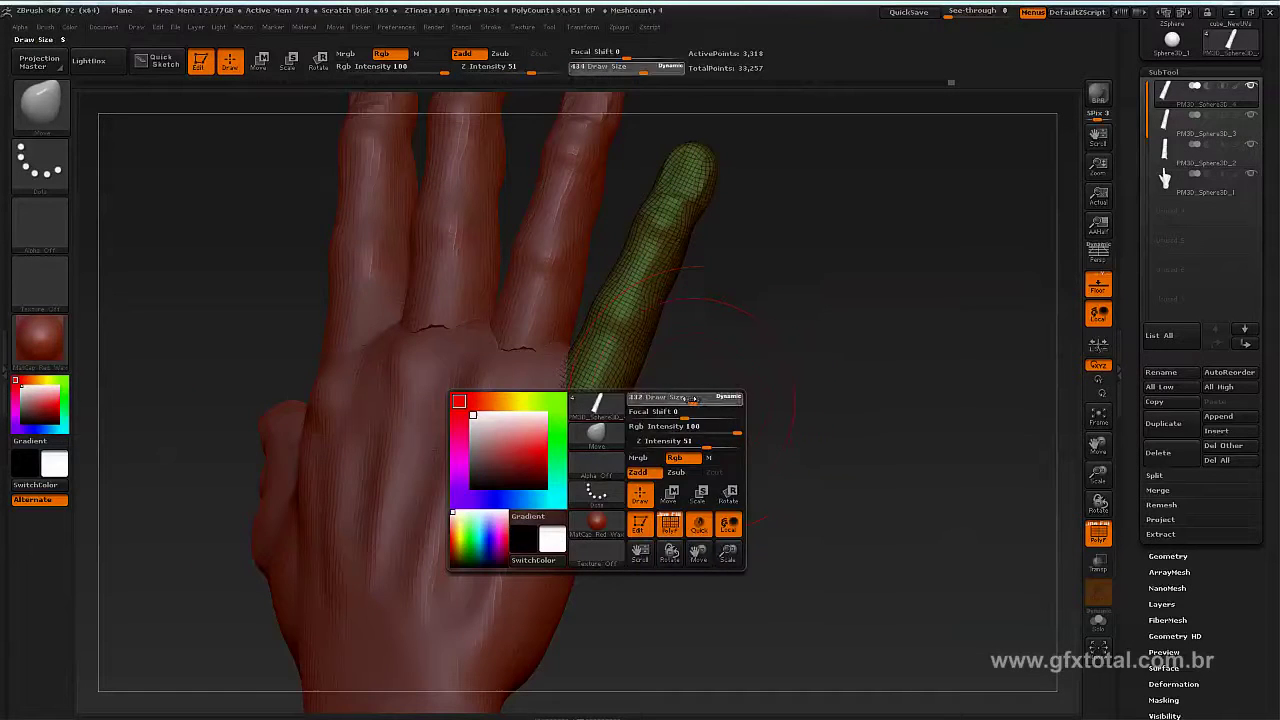
{"action": "left_click_drag", "start_coordinate": [560, 370], "coordinate": [610, 440]}
{"action": "mouse_move", "coordinate": [558, 385]}
{"action": "left_mouse_down"}
{"action": "mouse_move", "coordinate": [643, 462]}
{"action": "mouse_move", "coordinate": [781, 459]}
{"action": "left_mouse_up"}
Step: At Draw Size 197, blend the finger–palm seam on the hand mesh, then reselect the little finger
{"action": "left_click_drag", "start_coordinate": [870, 425], "coordinate": [678, 420]}
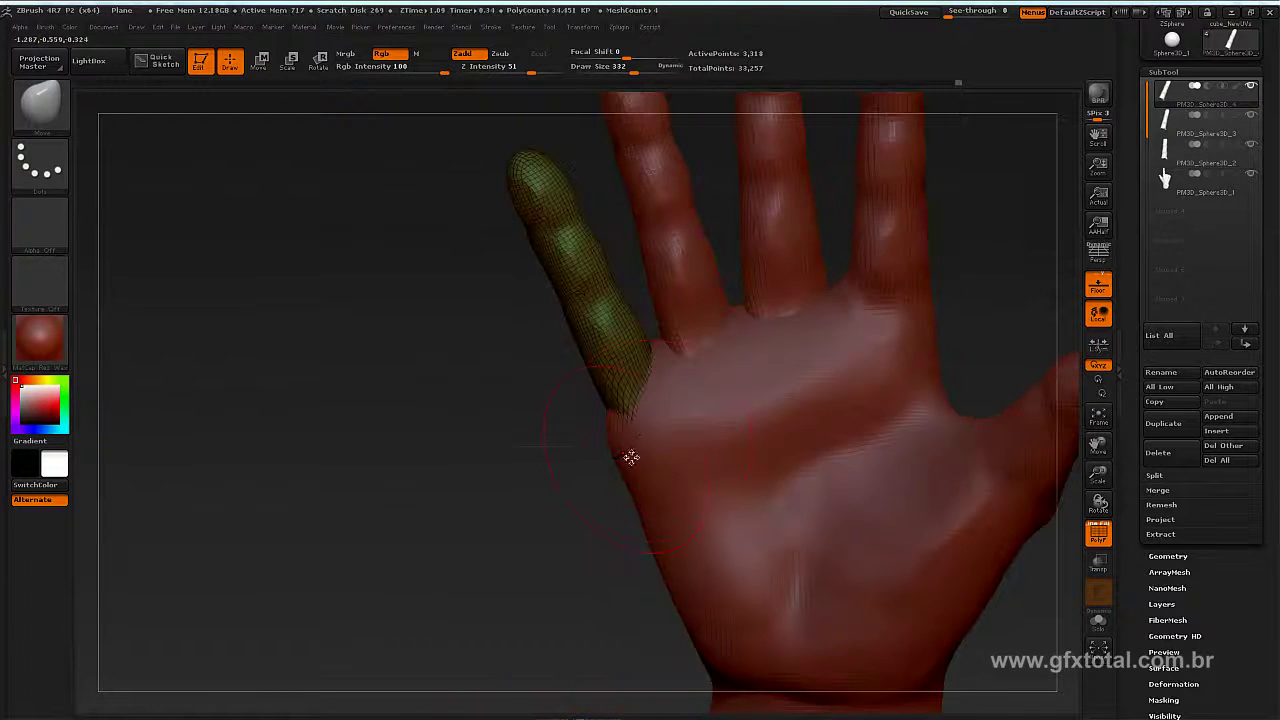
{"action": "key", "text": "space"}
{"action": "left_click_drag", "start_coordinate": [619, 457], "coordinate": [588, 408]}
{"action": "left_click_drag", "start_coordinate": [489, 418], "coordinate": [682, 343]}
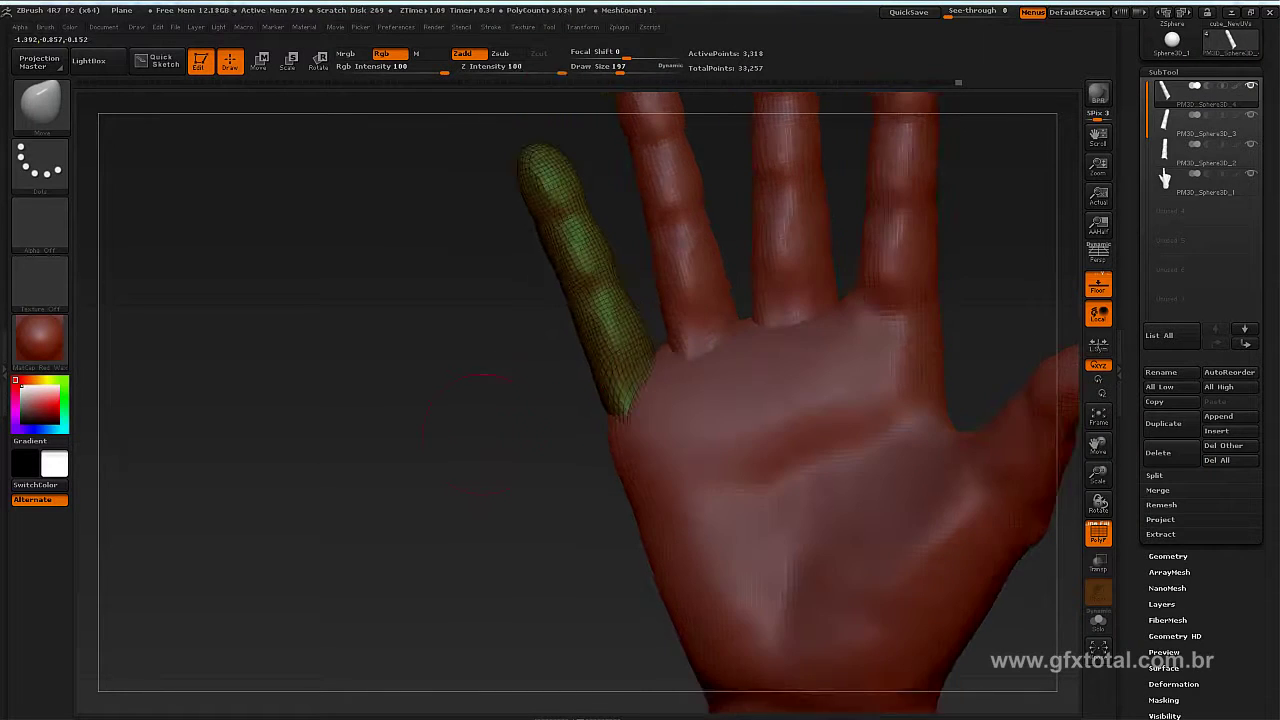
{"action": "left_click", "coordinate": [643, 352], "text": "alt"}
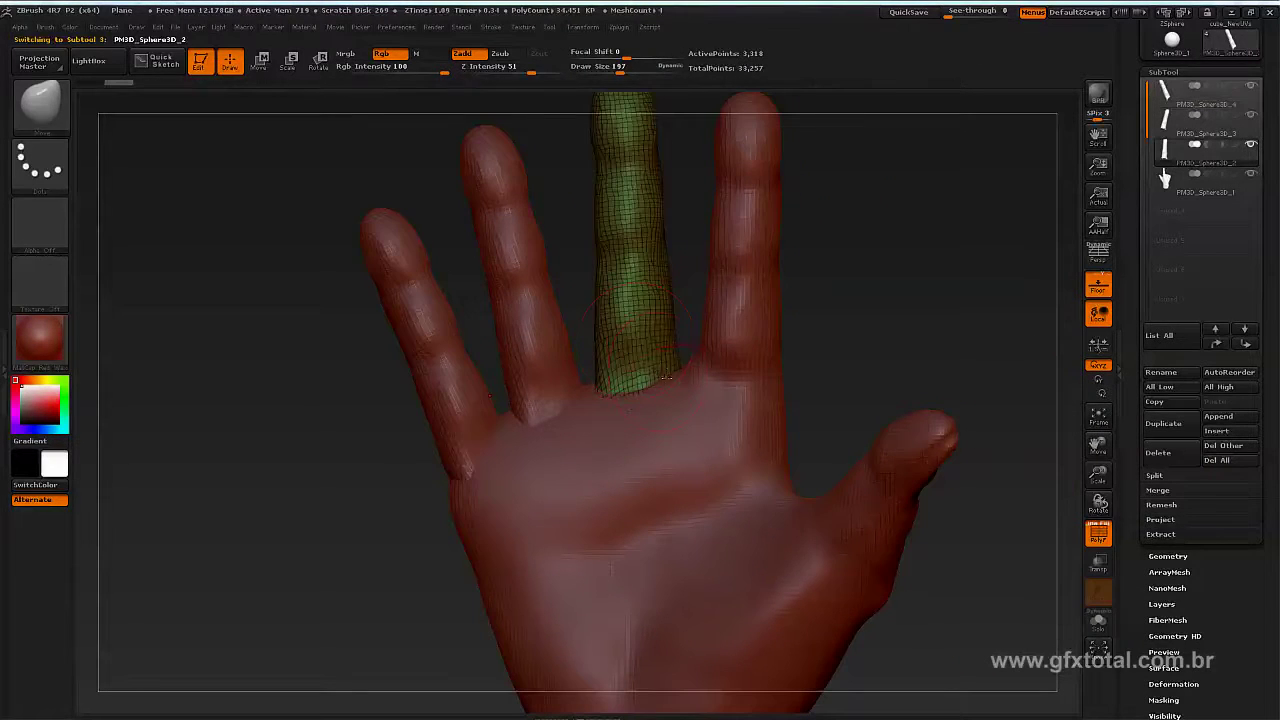
{"action": "left_click", "coordinate": [686, 370], "text": "alt"}
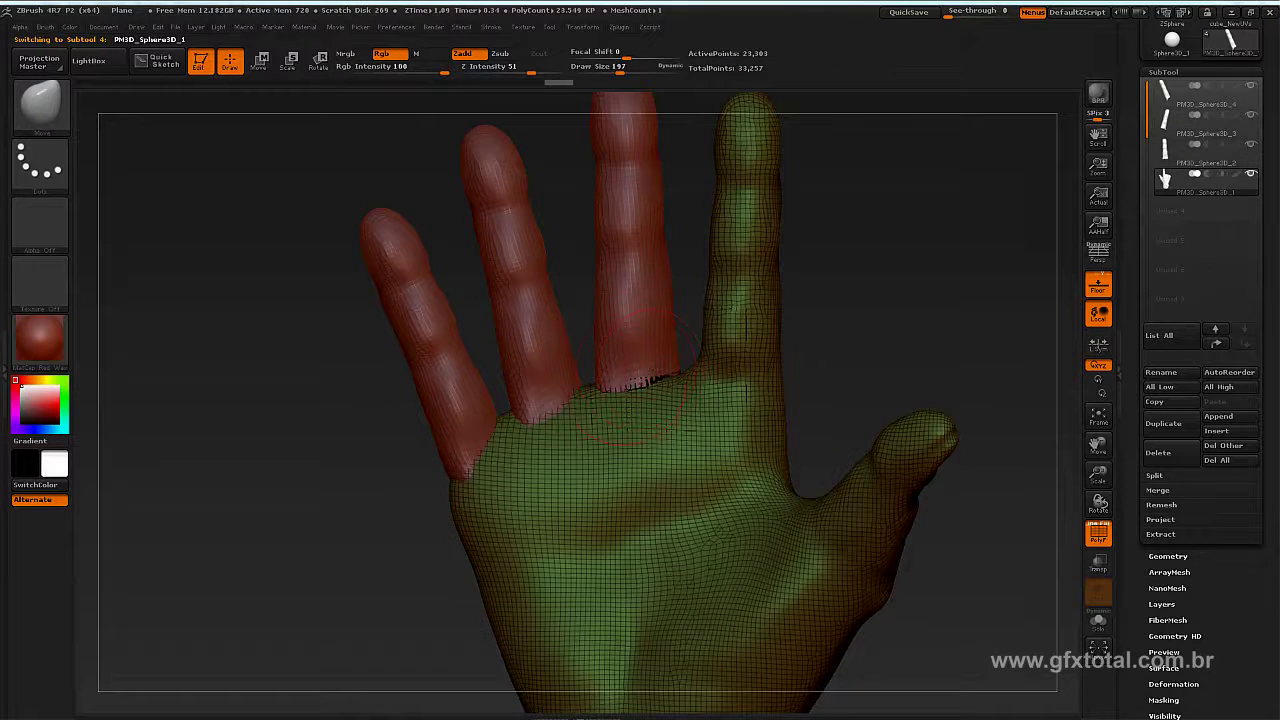
{"action": "left_click_drag", "start_coordinate": [637, 398], "coordinate": [547, 400]}
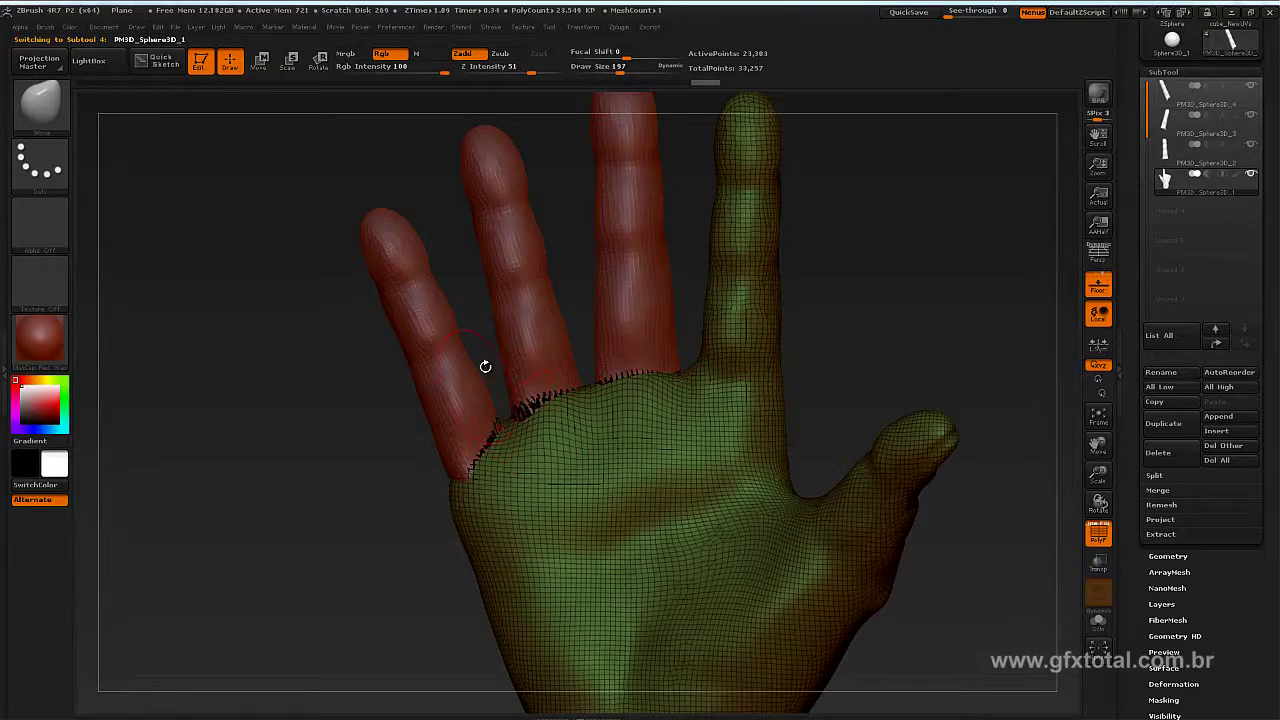
{"action": "mouse_move", "coordinate": [486, 366]}
{"action": "left_mouse_down"}
{"action": "mouse_move", "coordinate": [560, 380]}
{"action": "mouse_move", "coordinate": [563, 432]}
{"action": "left_mouse_up"}
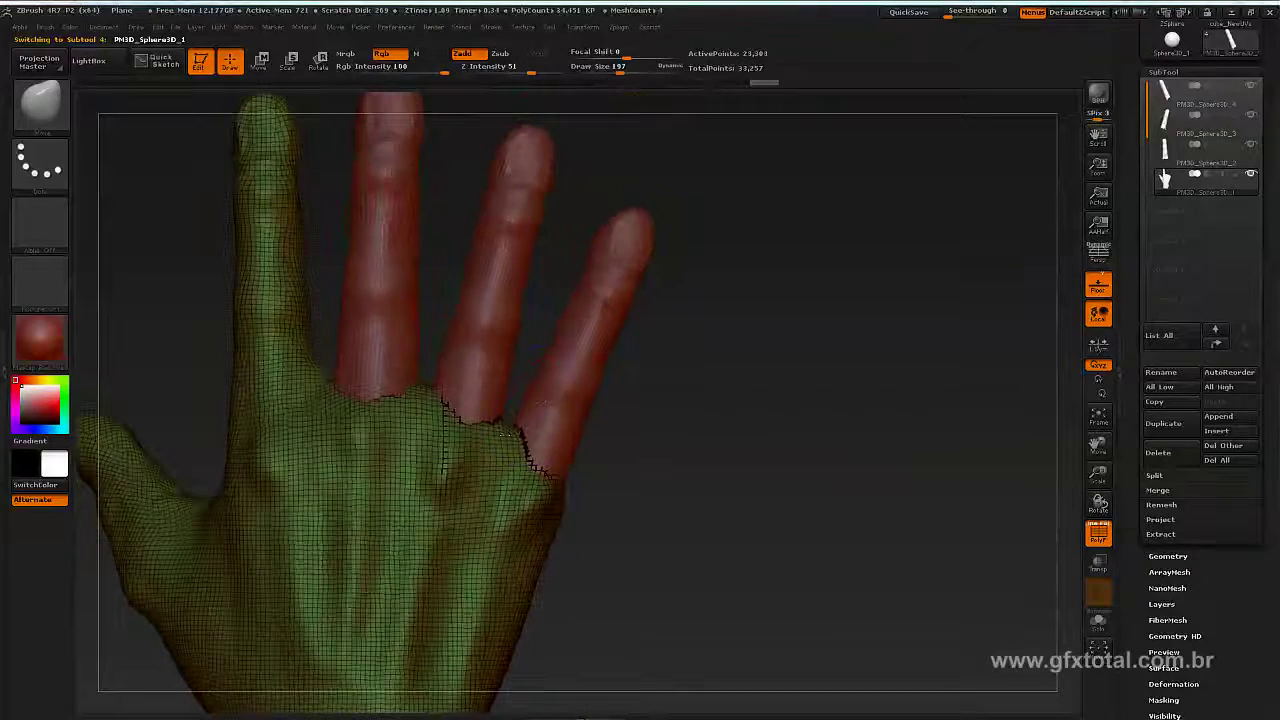
{"action": "mouse_move", "coordinate": [727, 456]}
{"action": "left_mouse_down"}
{"action": "mouse_move", "coordinate": [715, 403]}
{"action": "mouse_move", "coordinate": [825, 344]}
{"action": "left_mouse_up"}
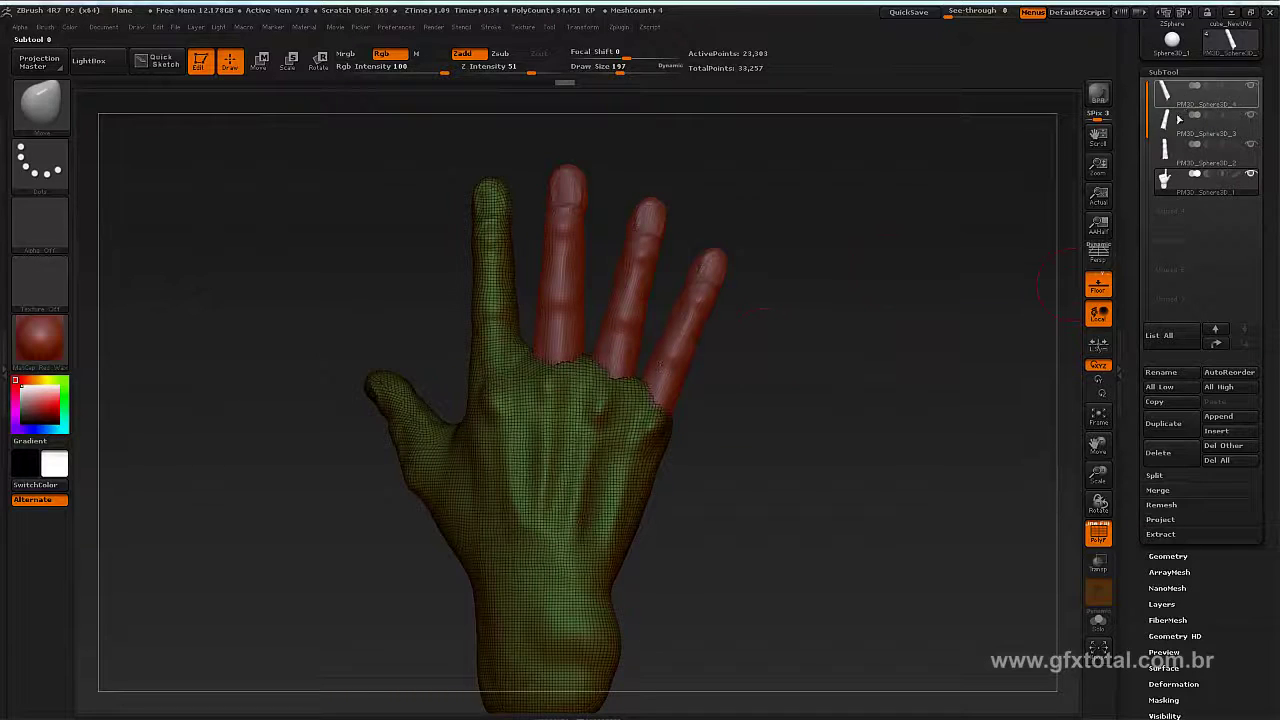
{"action": "left_click", "coordinate": [1195, 90]}
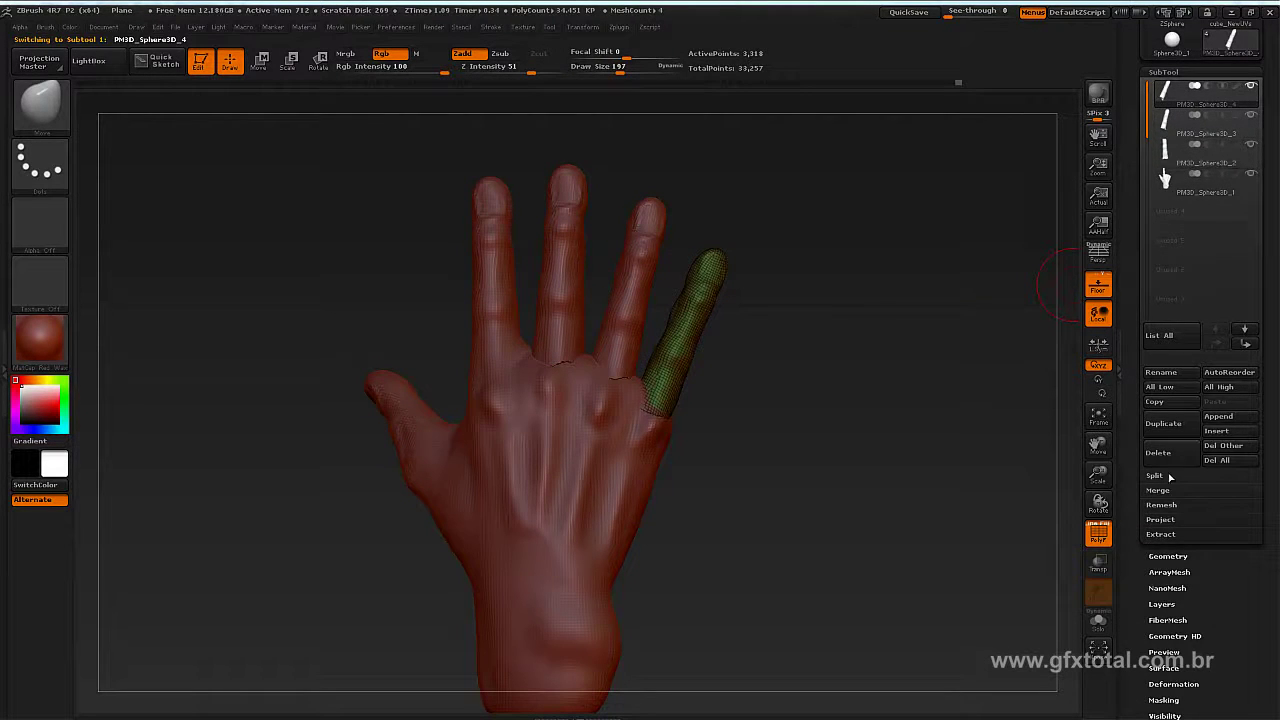
Step: MergeDown the three finger pieces into the hand, confirming each, giving one 33,257-point subtool
{"action": "left_click", "coordinate": [1170, 491]}
{"action": "left_click", "coordinate": [1183, 503]}
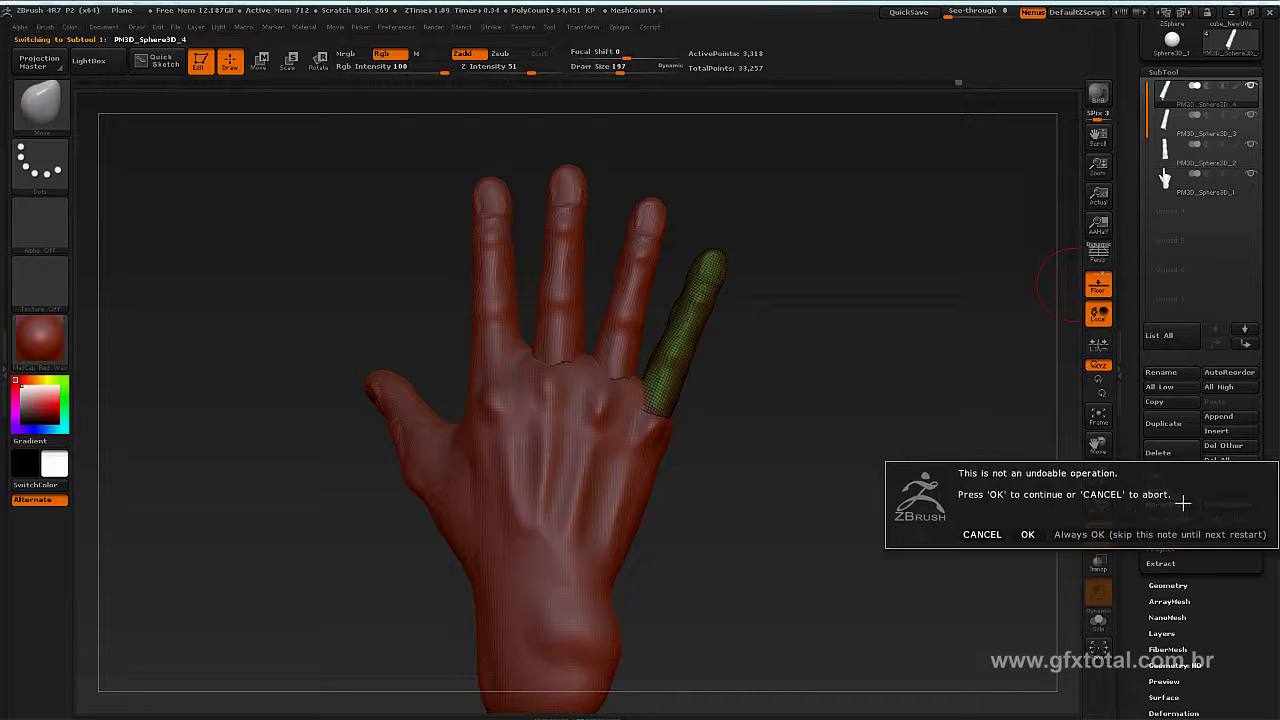
{"action": "left_click", "coordinate": [1030, 534]}
{"action": "left_click", "coordinate": [1168, 504]}
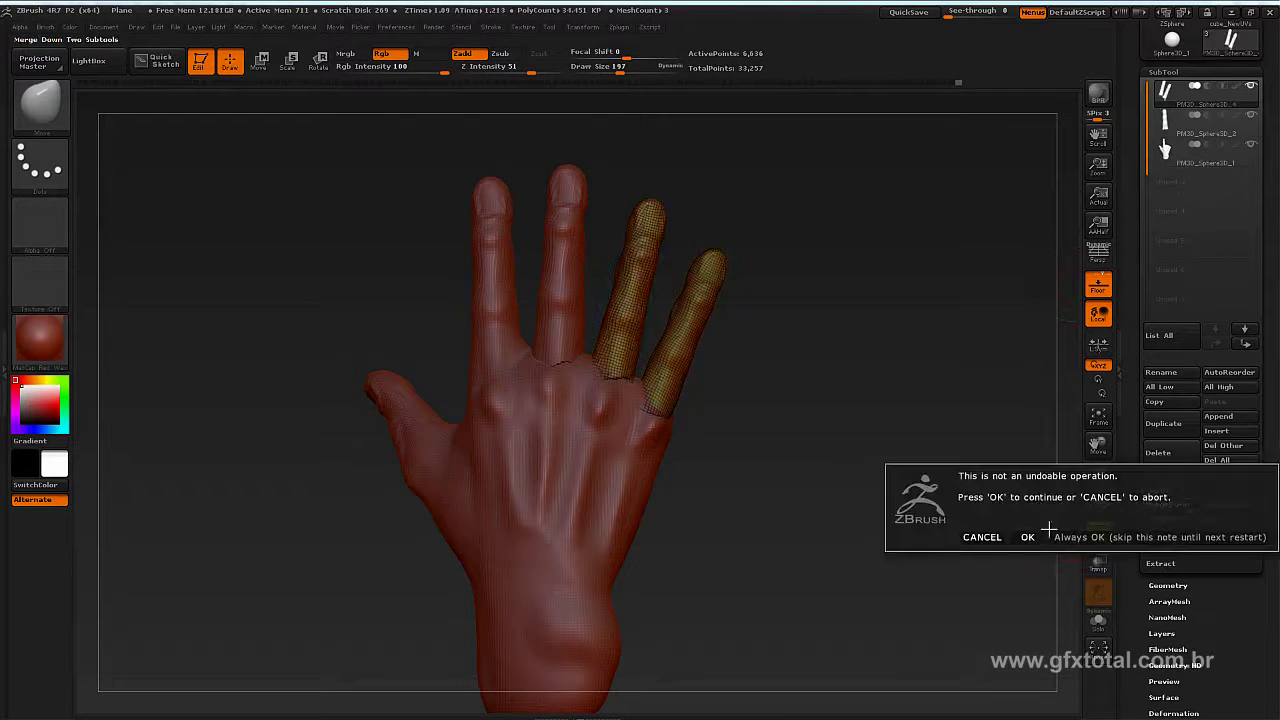
{"action": "left_click", "coordinate": [1030, 534]}
{"action": "left_click", "coordinate": [1160, 505]}
{"action": "left_click", "coordinate": [1030, 533]}
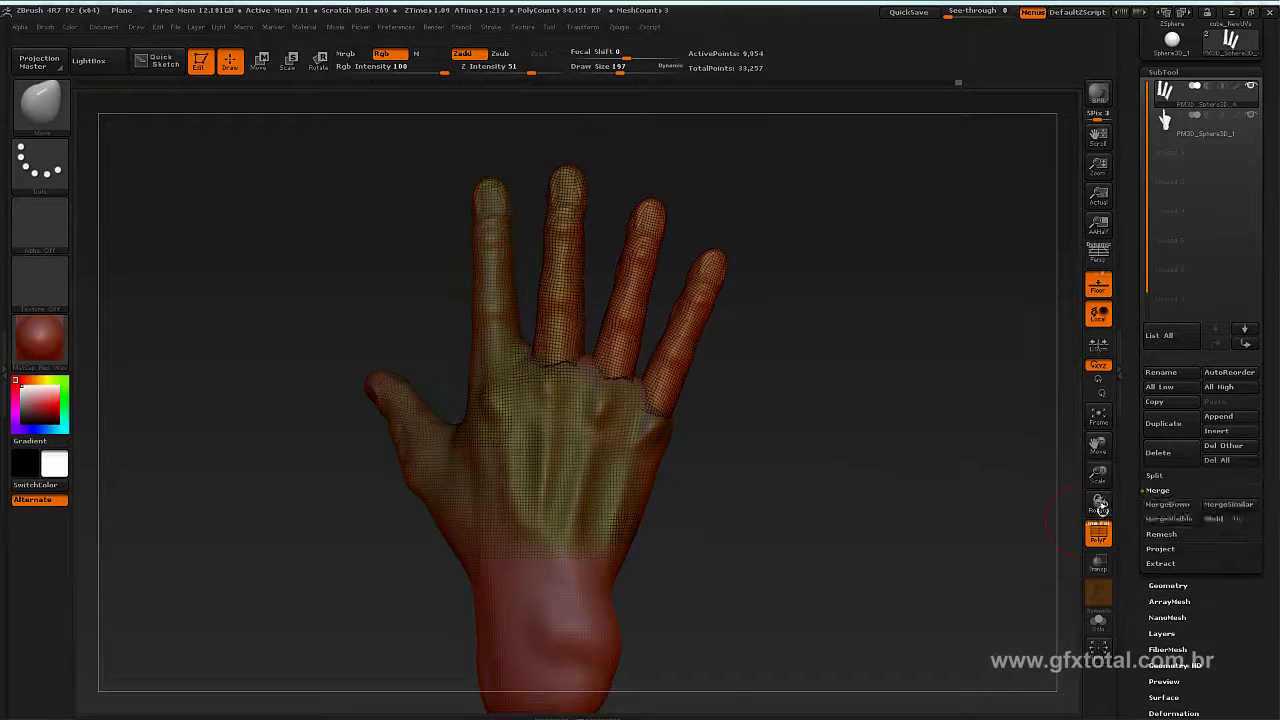
{"action": "mouse_move", "coordinate": [913, 436]}
{"action": "left_mouse_down"}
{"action": "mouse_move", "coordinate": [912, 490]}
{"action": "mouse_move", "coordinate": [943, 514]}
{"action": "mouse_move", "coordinate": [1080, 444]}
{"action": "left_mouse_up"}
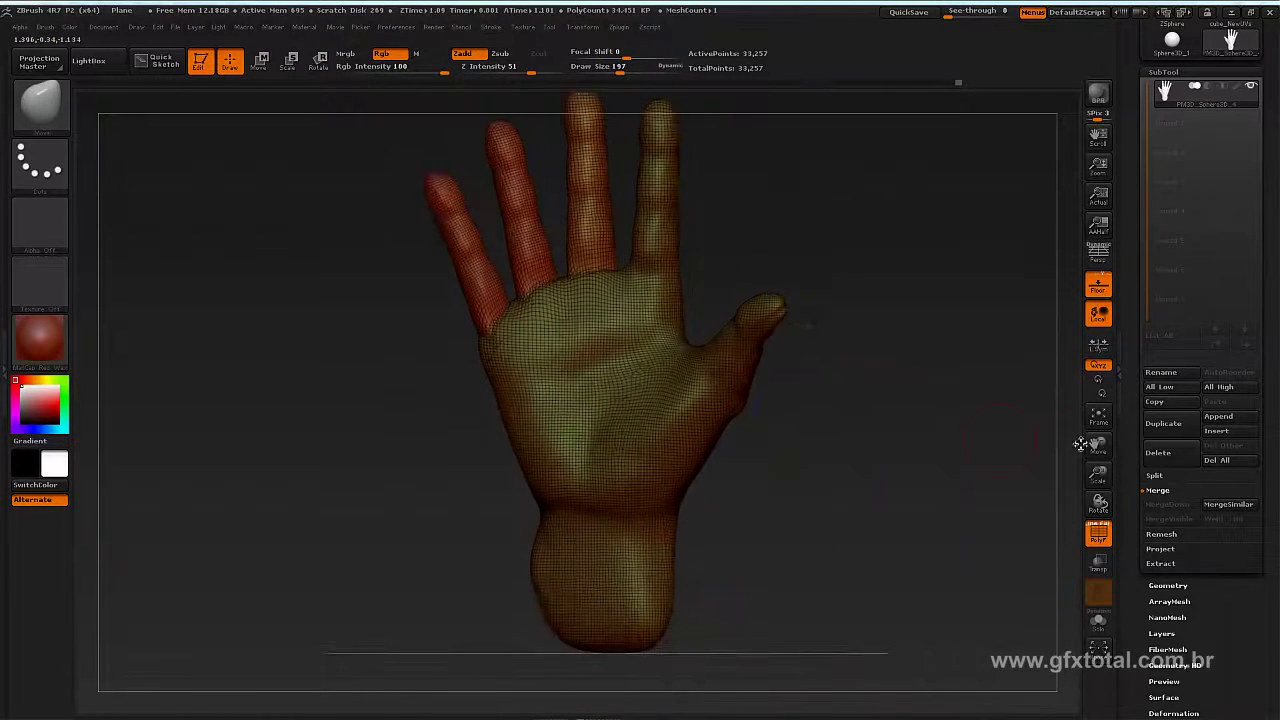
{"action": "left_click", "coordinate": [1176, 585]}
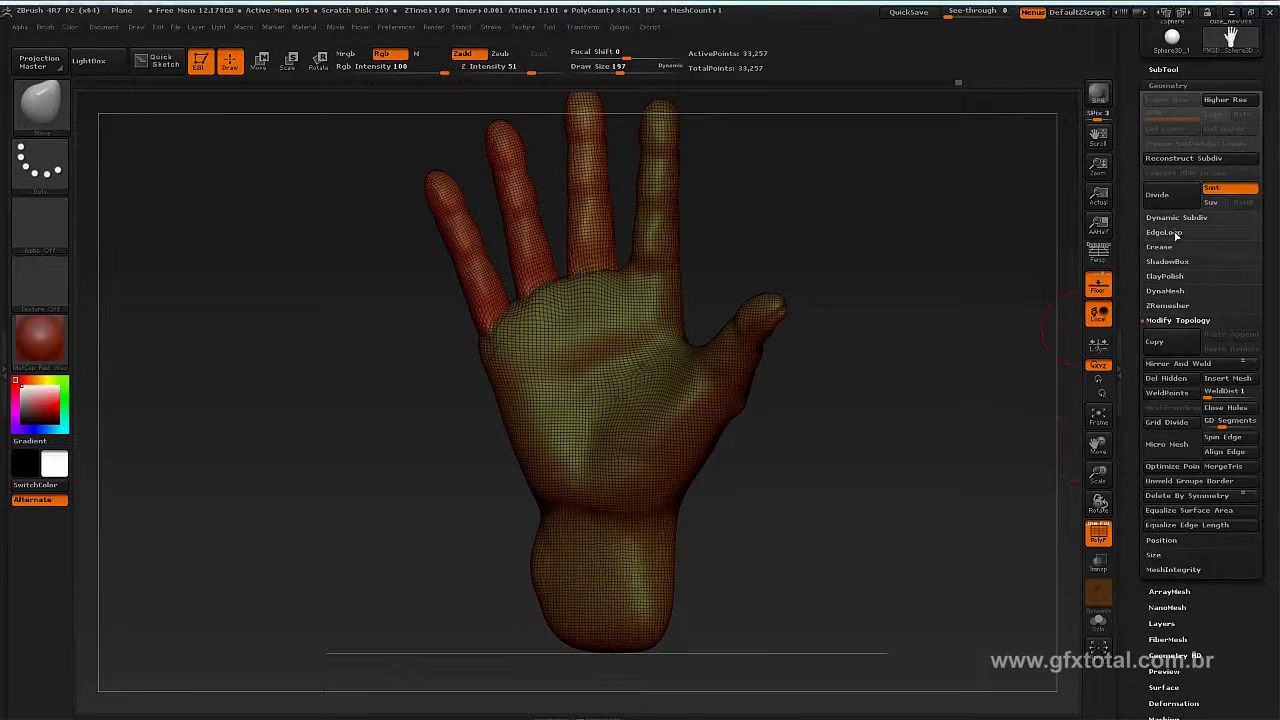
Step: DynaMesh the merged hand into a single remeshed piece of 30,649 points
{"action": "left_click", "coordinate": [1166, 290]}
{"action": "left_click", "coordinate": [1168, 312]}
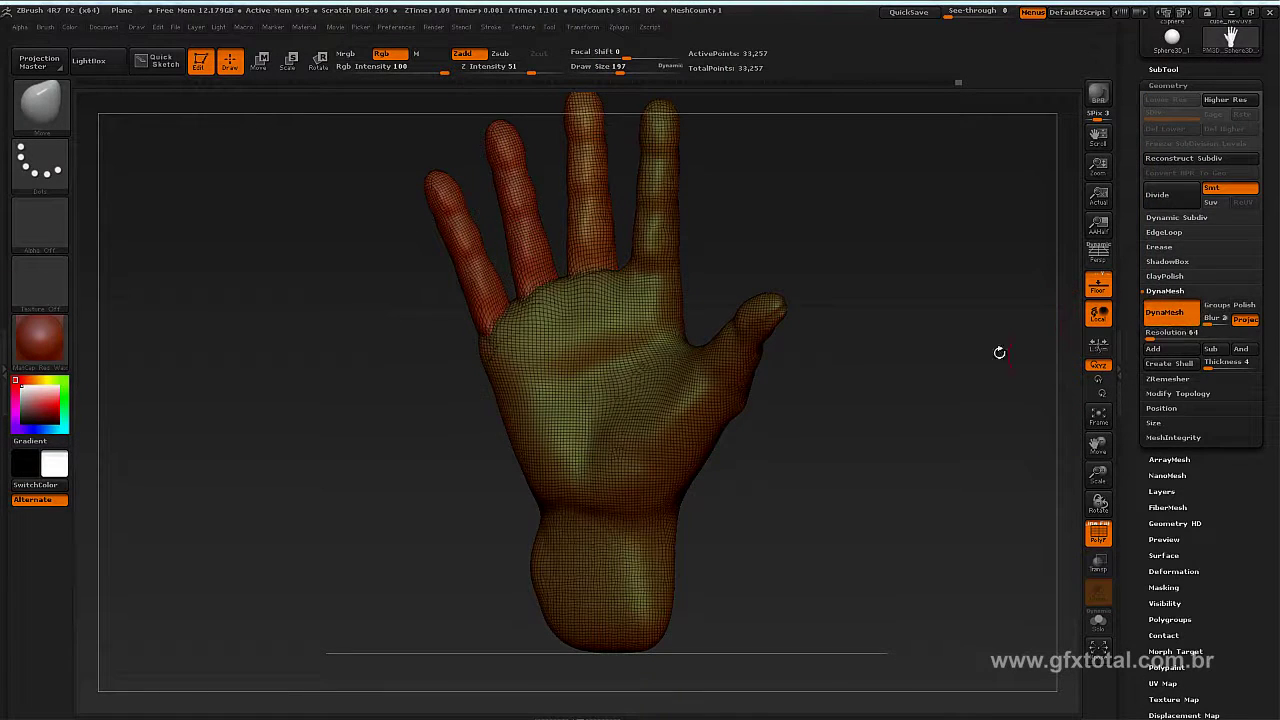
{"action": "mouse_move", "coordinate": [1000, 351]}
{"action": "left_mouse_down"}
{"action": "mouse_move", "coordinate": [909, 362]}
{"action": "mouse_move", "coordinate": [956, 304]}
{"action": "mouse_move", "coordinate": [956, 420]}
{"action": "left_mouse_up"}
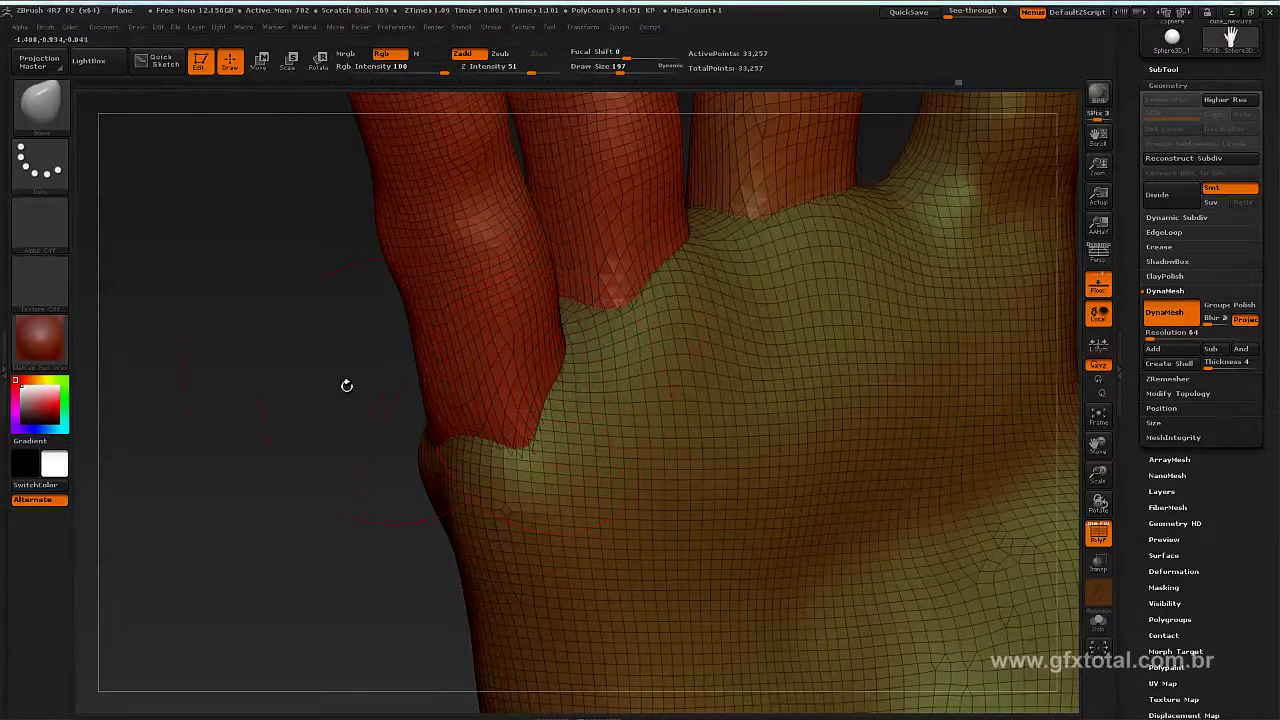
{"action": "mouse_move", "coordinate": [283, 432]}
{"action": "left_mouse_down", "text": "alt"}
{"action": "mouse_move", "coordinate": [300, 166]}
{"action": "mouse_move", "coordinate": [425, 347]}
{"action": "left_mouse_up", "text": "alt"}
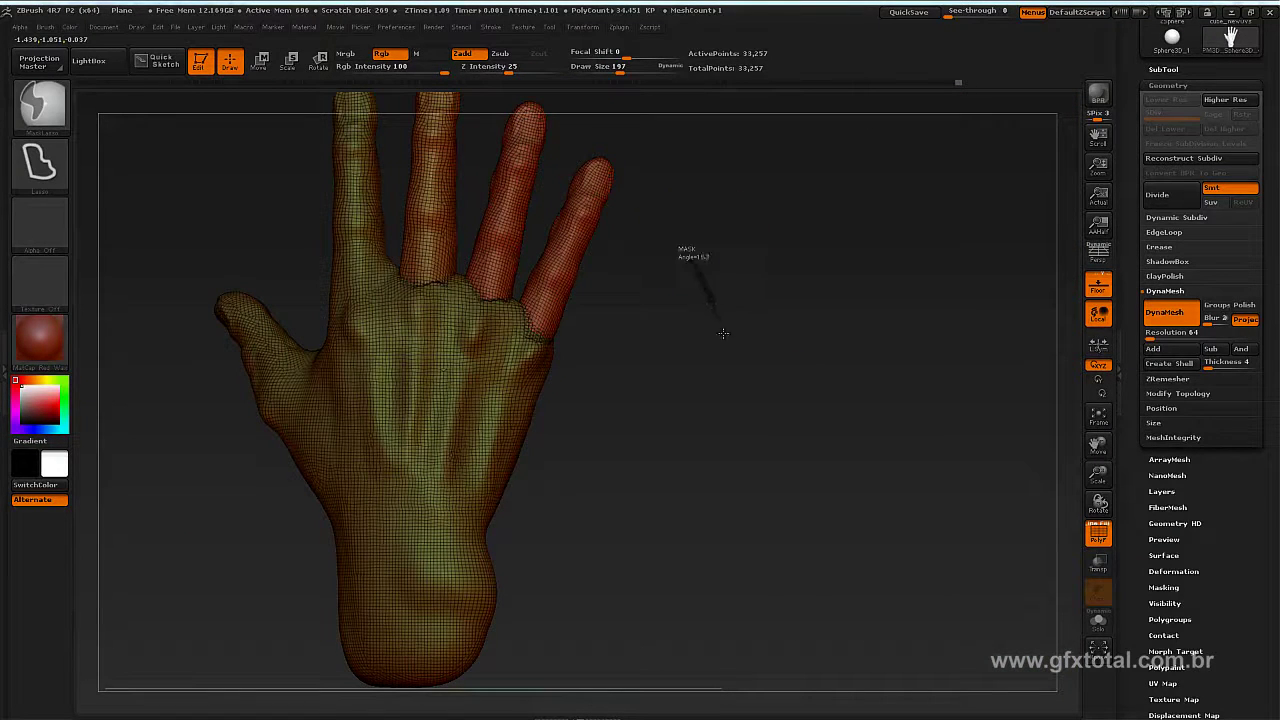
Step: Clear the lasso mask and frame the whole hand, back and palm
{"action": "mouse_move", "coordinate": [680, 251]}
{"action": "left_mouse_down", "text": "ctrl"}
{"action": "mouse_move", "coordinate": [629, 366]}
{"action": "mouse_move", "coordinate": [614, 323]}
{"action": "left_mouse_up", "text": "ctrl"}
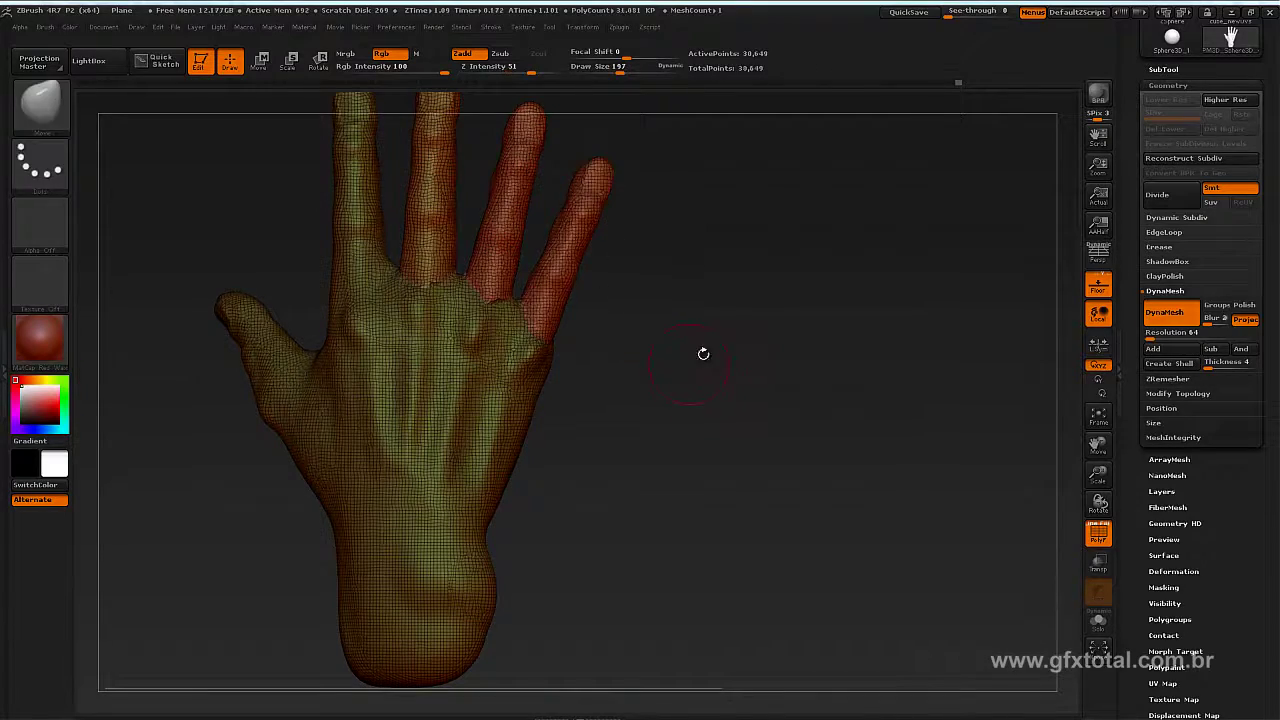
{"action": "mouse_move", "coordinate": [700, 351]}
{"action": "left_mouse_down"}
{"action": "mouse_move", "coordinate": [713, 535]}
{"action": "mouse_move", "coordinate": [435, 347]}
{"action": "left_mouse_up"}
{"action": "left_click_drag", "start_coordinate": [774, 399], "coordinate": [708, 368], "text": "alt"}
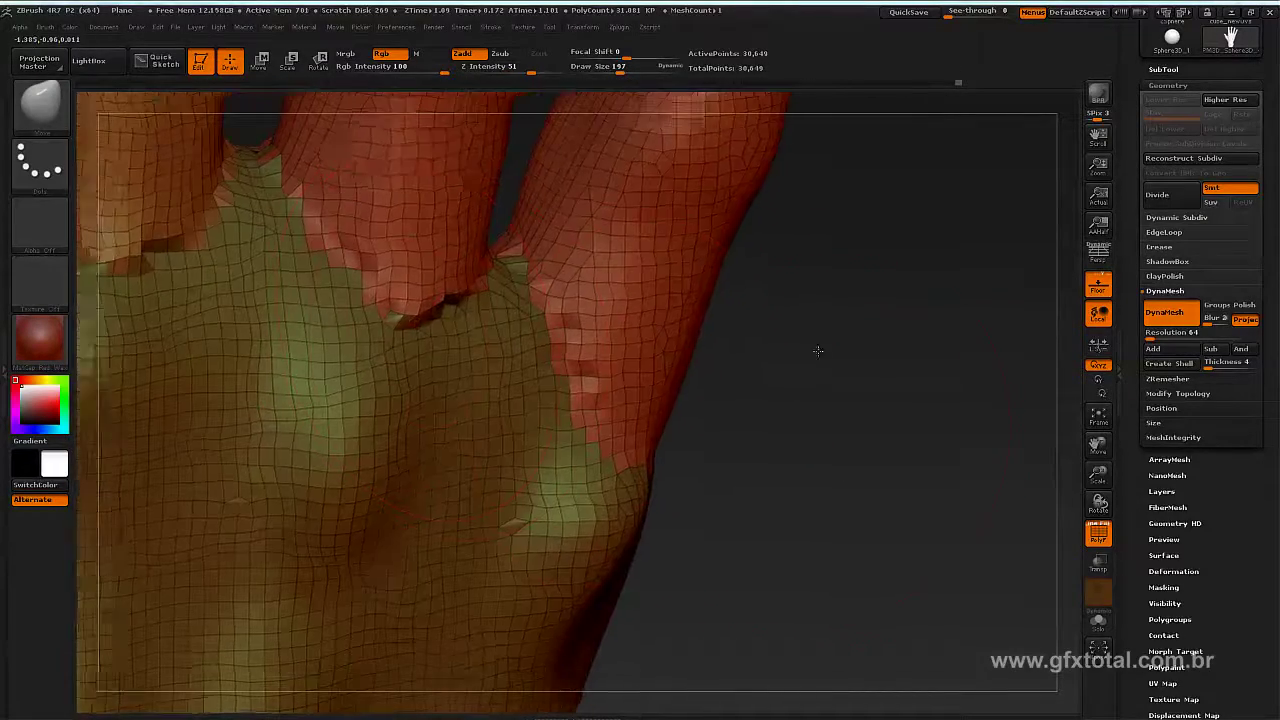
{"action": "key", "text": "shift"}
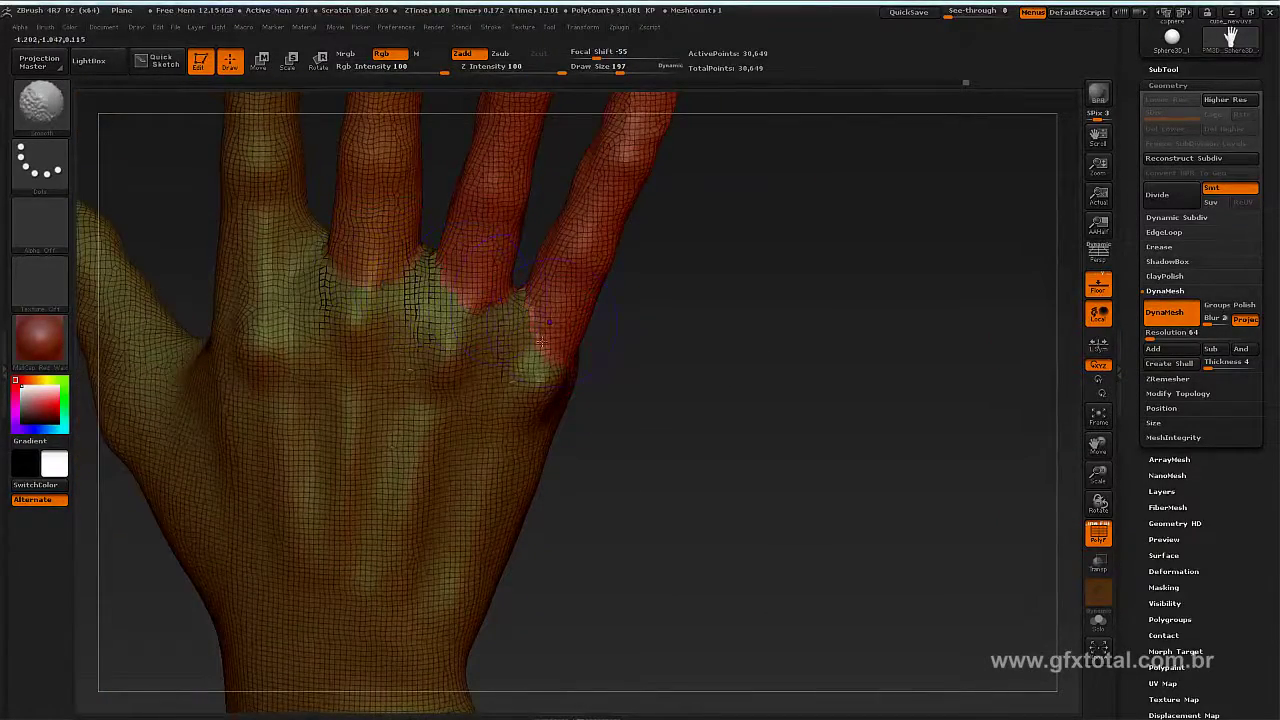
{"action": "left_click_drag", "start_coordinate": [541, 343], "coordinate": [553, 333]}
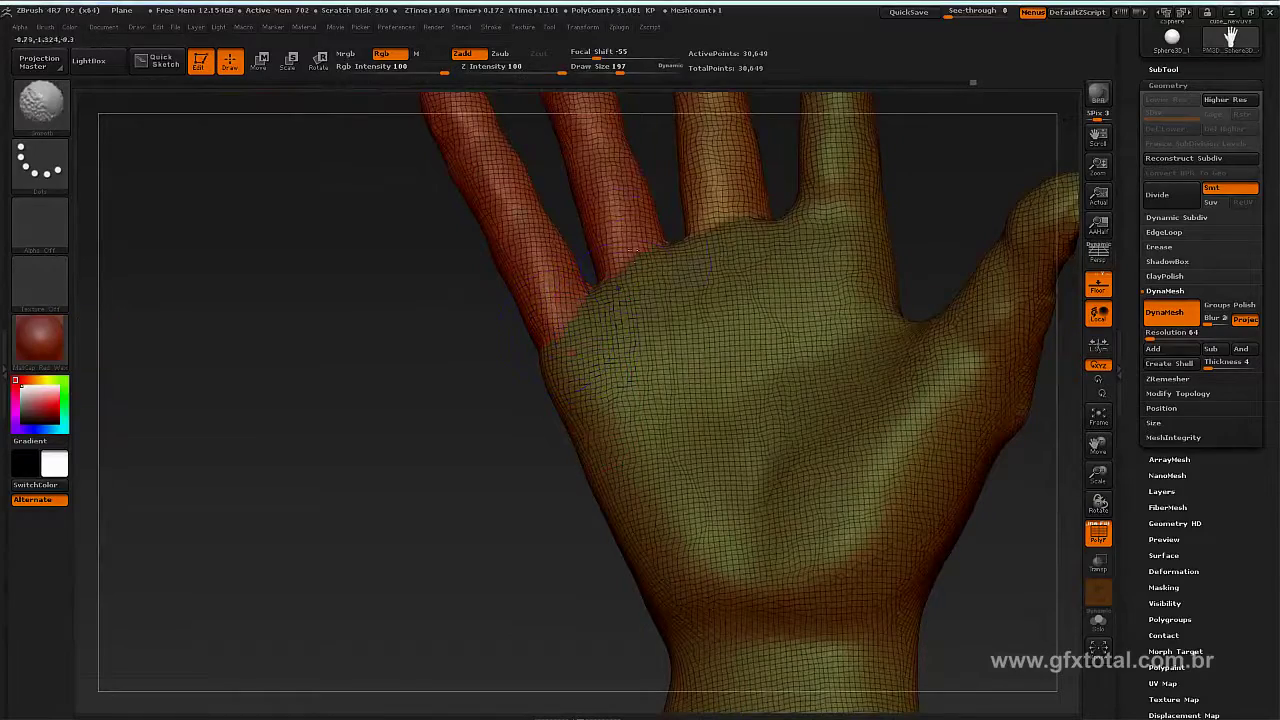
{"action": "mouse_move", "coordinate": [858, 218]}
{"action": "left_mouse_down"}
{"action": "mouse_move", "coordinate": [951, 229]}
{"action": "mouse_move", "coordinate": [977, 209]}
{"action": "mouse_move", "coordinate": [977, 163]}
{"action": "mouse_move", "coordinate": [778, 279]}
{"action": "mouse_move", "coordinate": [980, 323]}
{"action": "mouse_move", "coordinate": [953, 381]}
{"action": "mouse_move", "coordinate": [962, 360]}
{"action": "left_mouse_up"}
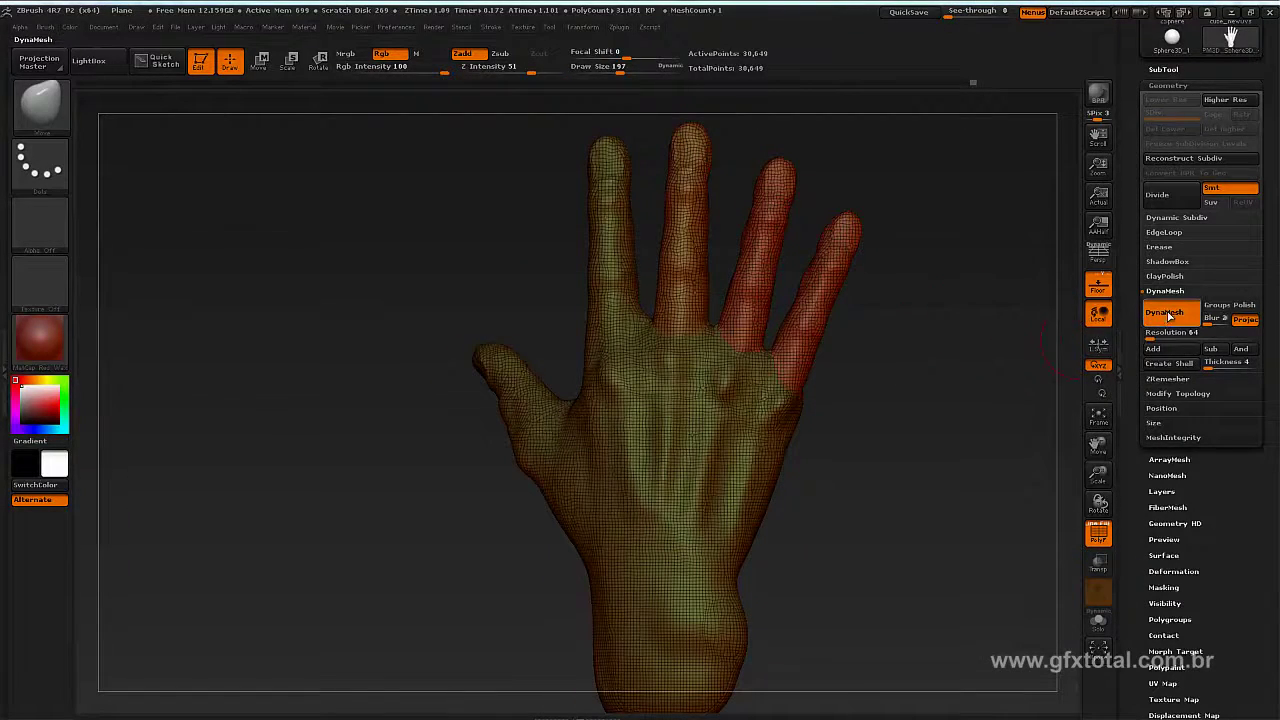
Step: Disable DynaMesh on the hand and turn off PolyF so it shows as plain red clay
{"action": "mouse_move", "coordinate": [929, 337]}
{"action": "left_mouse_down", "text": "alt"}
{"action": "mouse_move", "coordinate": [933, 432]}
{"action": "mouse_move", "coordinate": [1023, 283]}
{"action": "left_mouse_up", "text": "alt"}
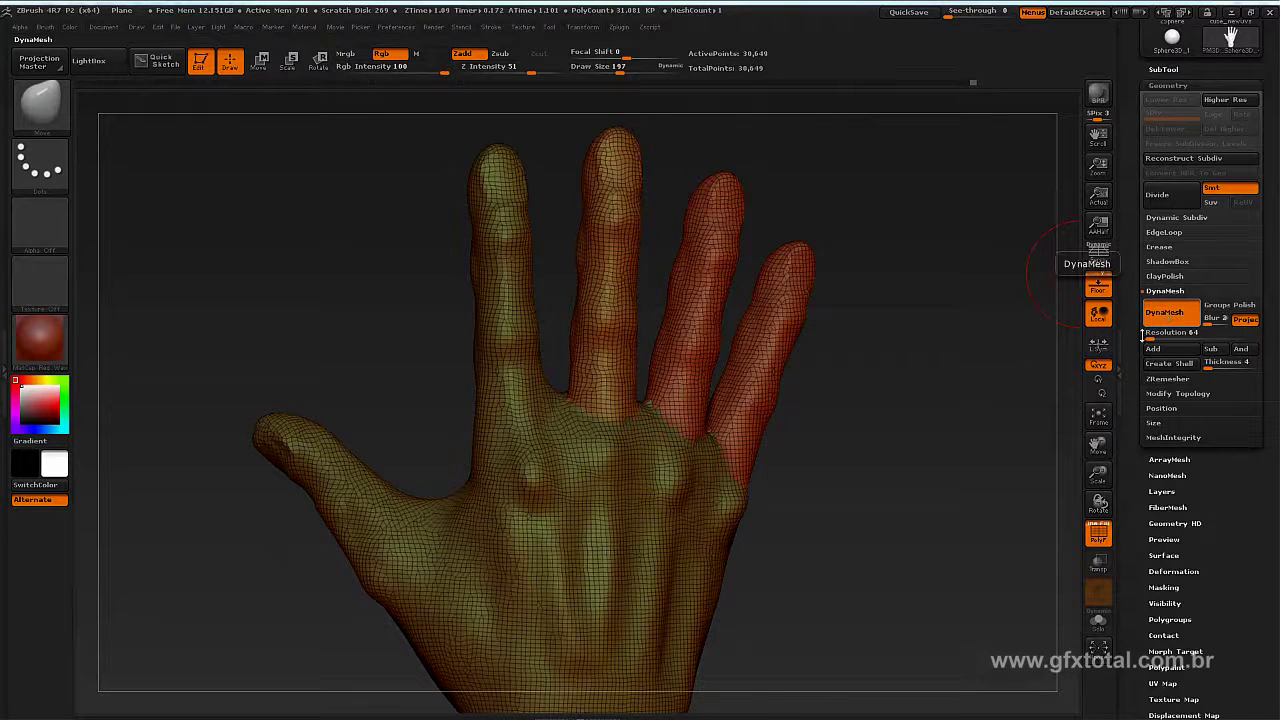
{"action": "left_click", "coordinate": [1185, 316]}
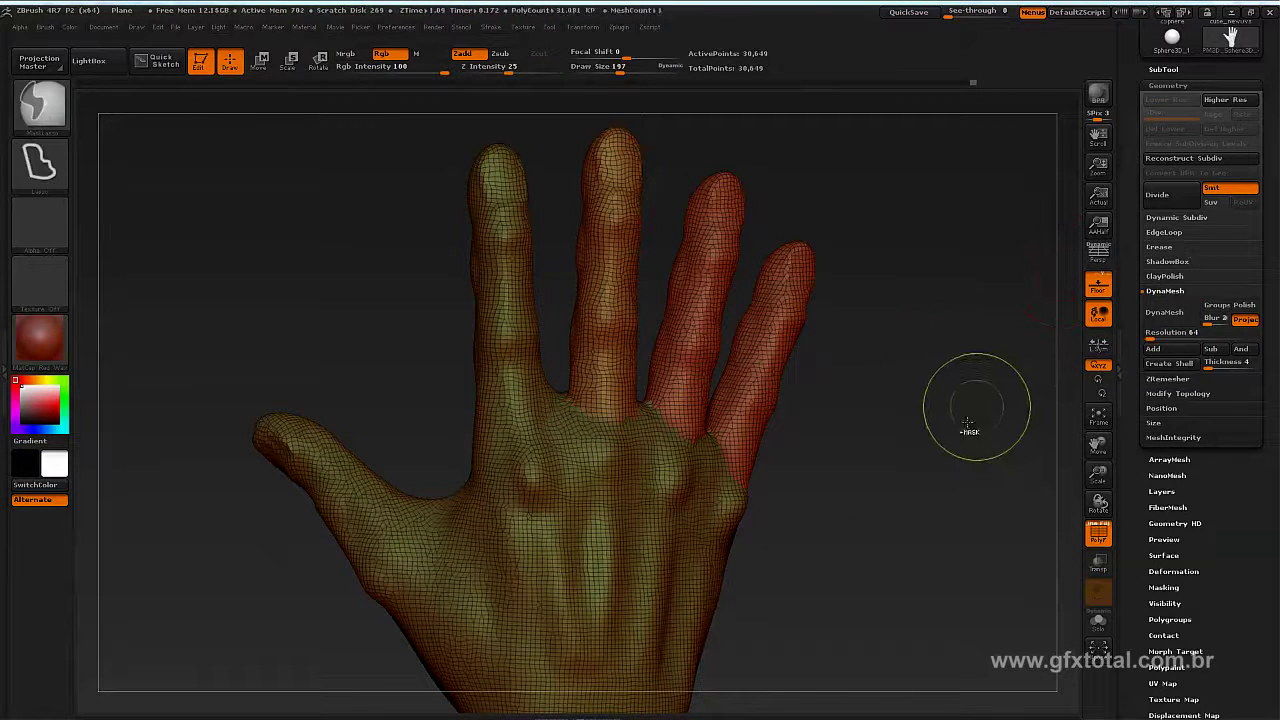
{"action": "left_click_drag", "start_coordinate": [869, 451], "coordinate": [717, 451]}
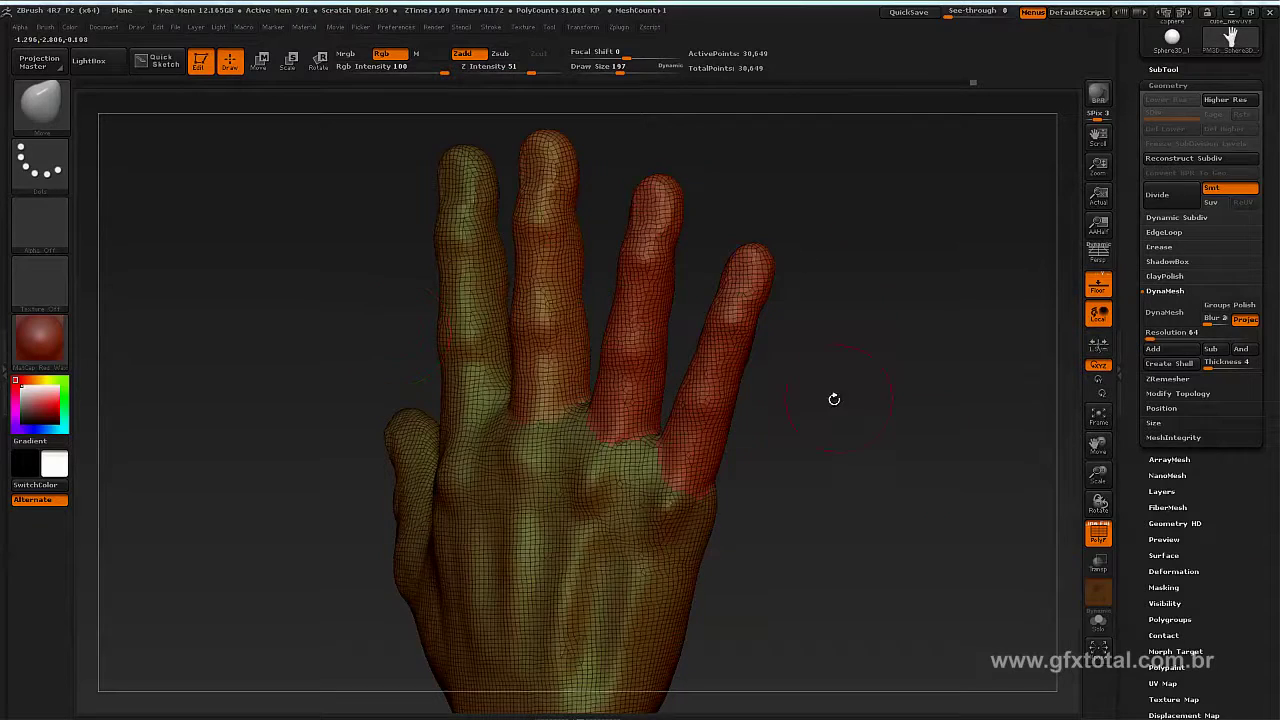
{"action": "mouse_move", "coordinate": [831, 400]}
{"action": "left_mouse_down"}
{"action": "mouse_move", "coordinate": [923, 420]}
{"action": "mouse_move", "coordinate": [734, 423]}
{"action": "left_mouse_up"}
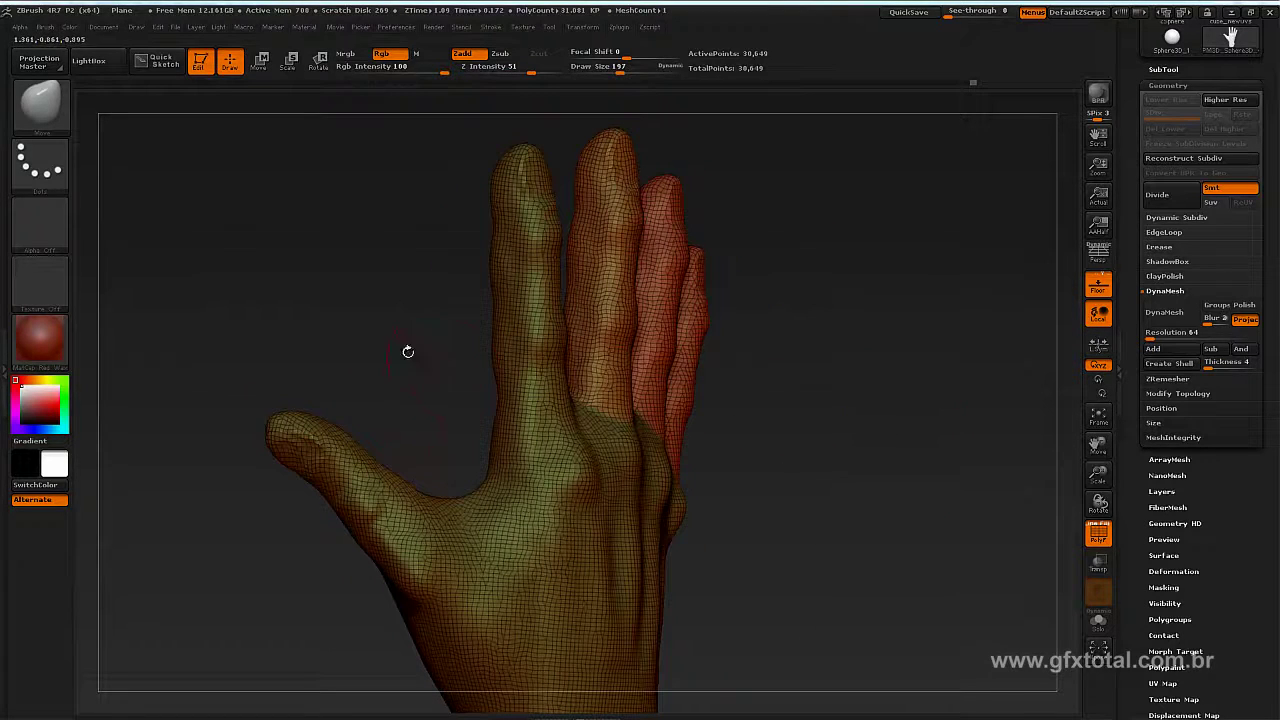
{"action": "left_click_drag", "start_coordinate": [408, 351], "coordinate": [401, 330]}
{"action": "key", "text": "space"}
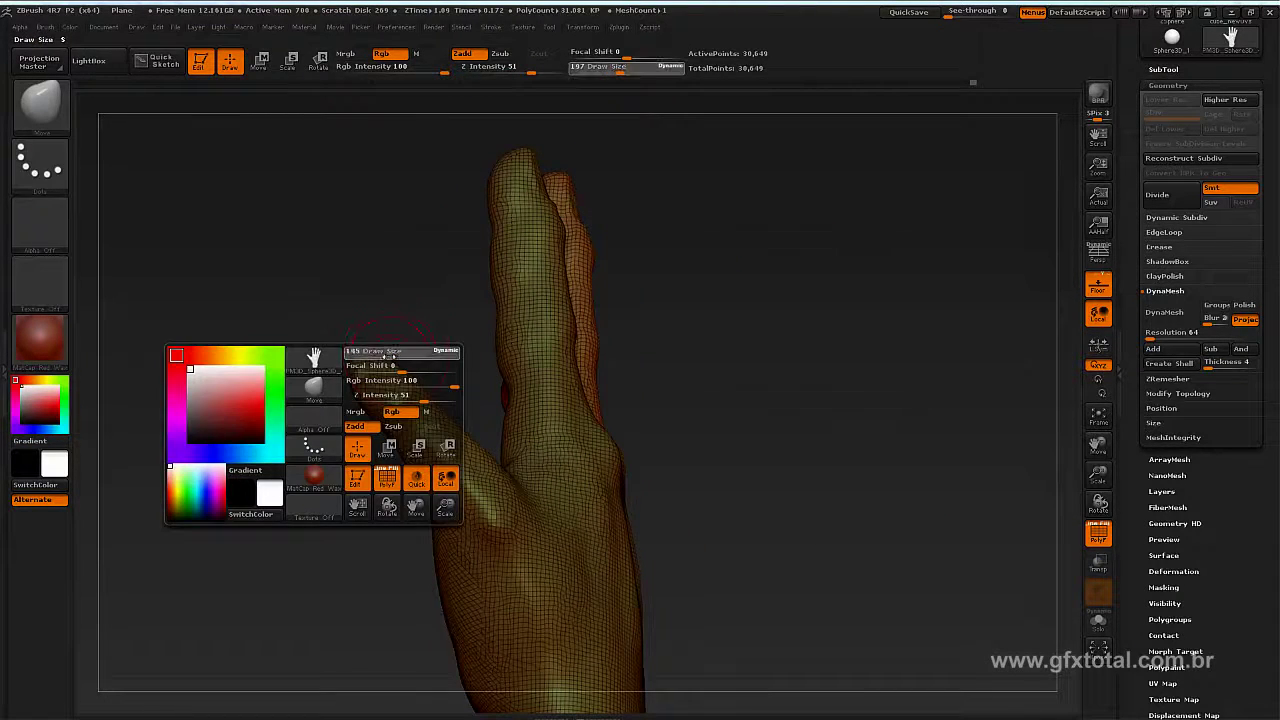
{"action": "left_click_drag", "start_coordinate": [700, 345], "coordinate": [945, 348]}
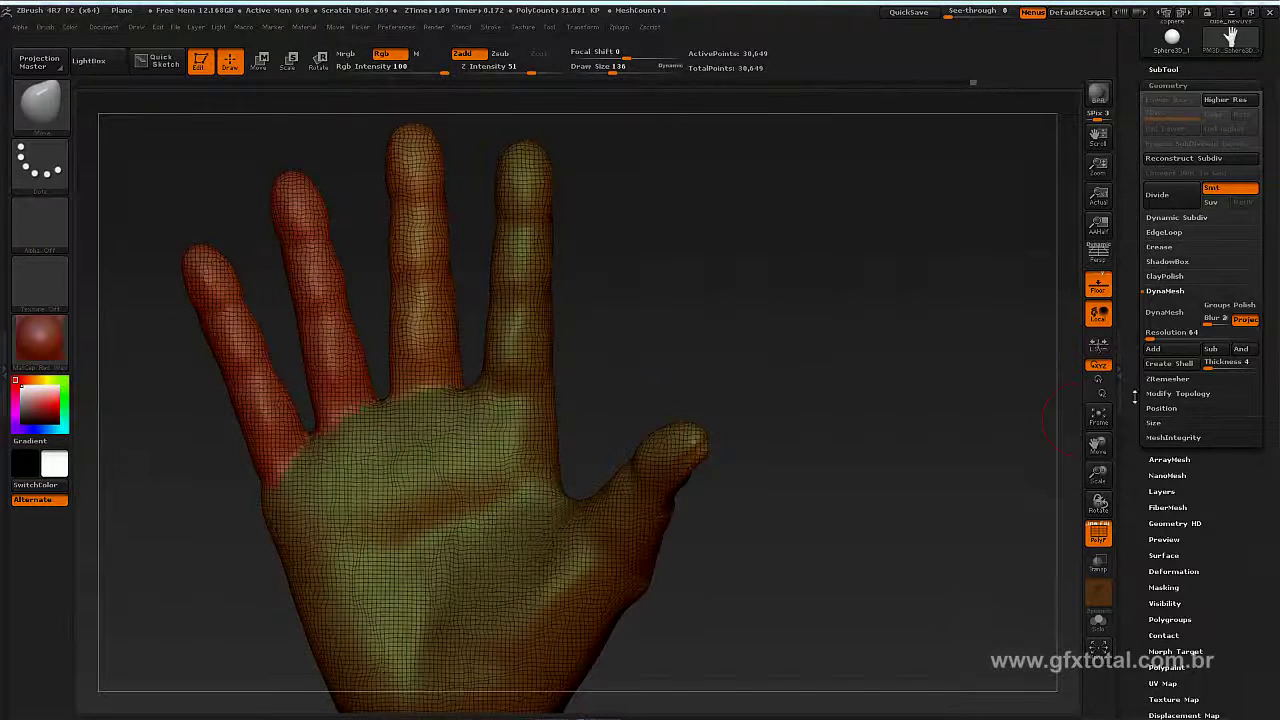
{"action": "left_click", "coordinate": [1098, 535]}
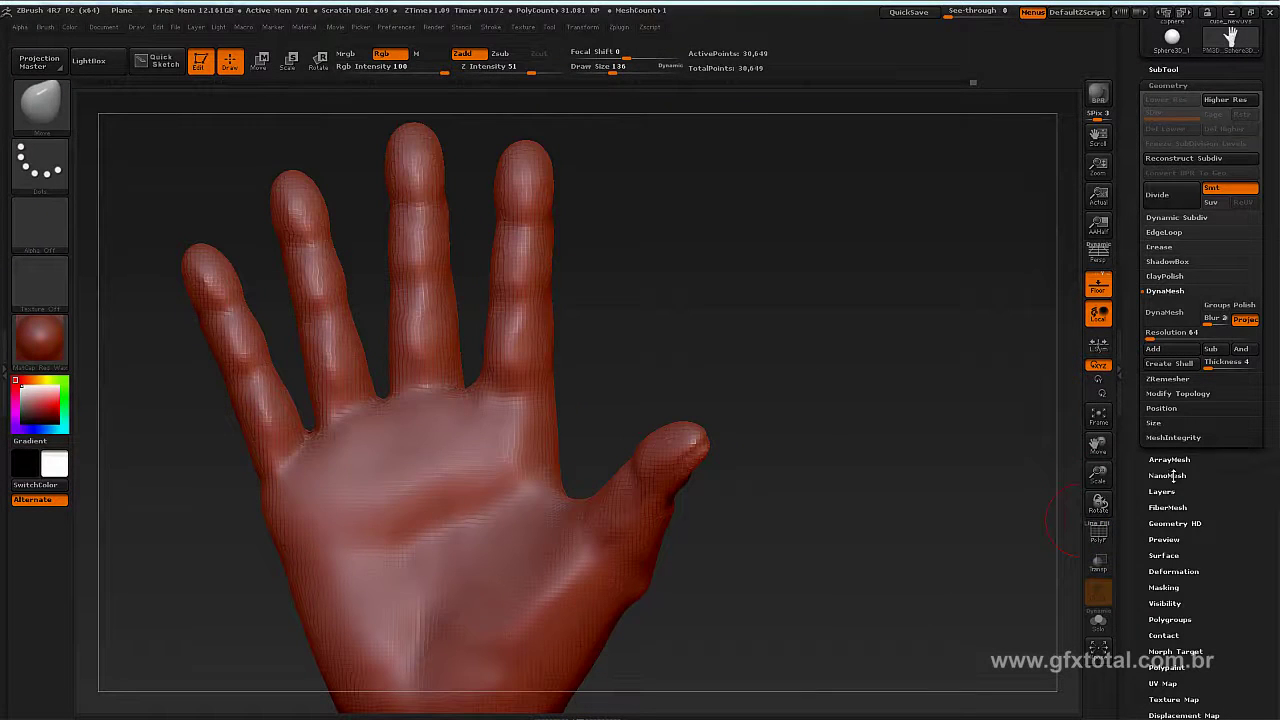
{"action": "scroll", "coordinate": [1180, 463], "scroll_direction": "up", "scroll_amount": 3}
Step: Subdivide the hand to 123,458 points and select the ClayBuildup brush
{"action": "scroll", "coordinate": [1179, 430], "scroll_direction": "up", "scroll_amount": 2}
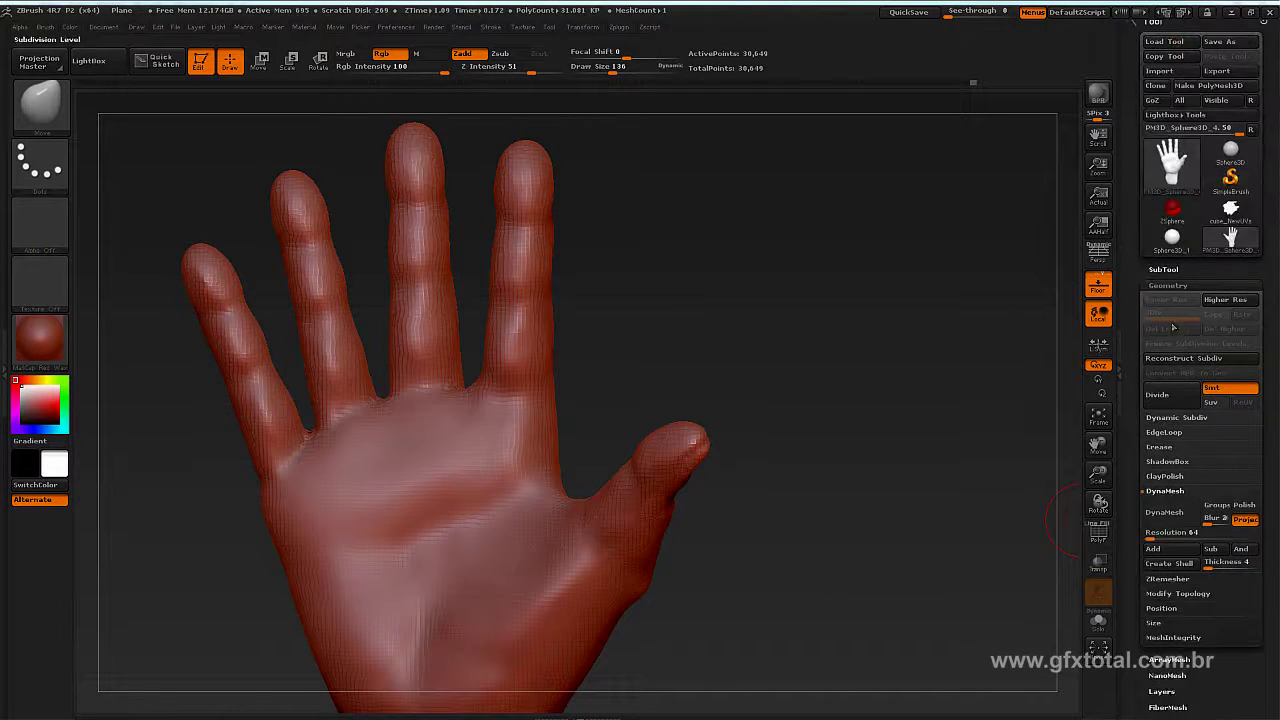
{"action": "left_click", "coordinate": [1176, 397]}
{"action": "mouse_move", "coordinate": [870, 380]}
{"action": "left_mouse_down"}
{"action": "mouse_move", "coordinate": [843, 351]}
{"action": "mouse_move", "coordinate": [800, 337]}
{"action": "mouse_move", "coordinate": [830, 318]}
{"action": "mouse_move", "coordinate": [560, 250]}
{"action": "left_mouse_up"}
{"action": "left_click", "coordinate": [40, 105]}
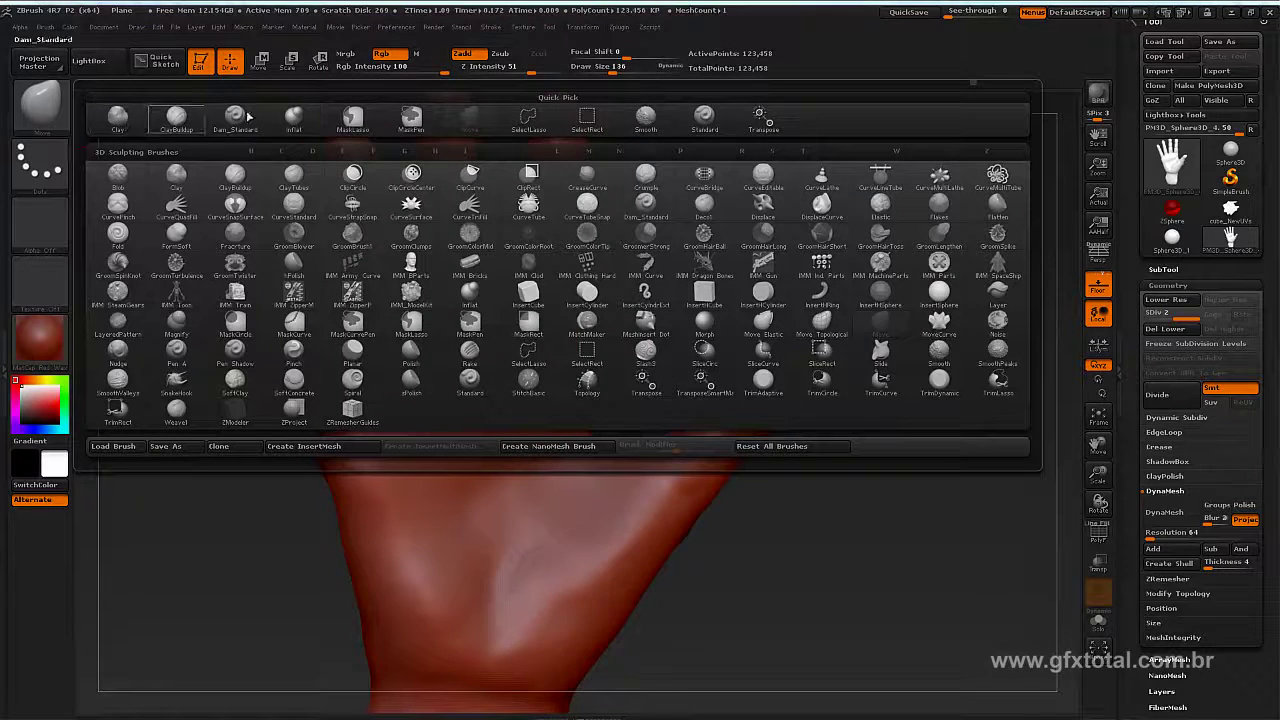
{"action": "left_click", "coordinate": [176, 118]}
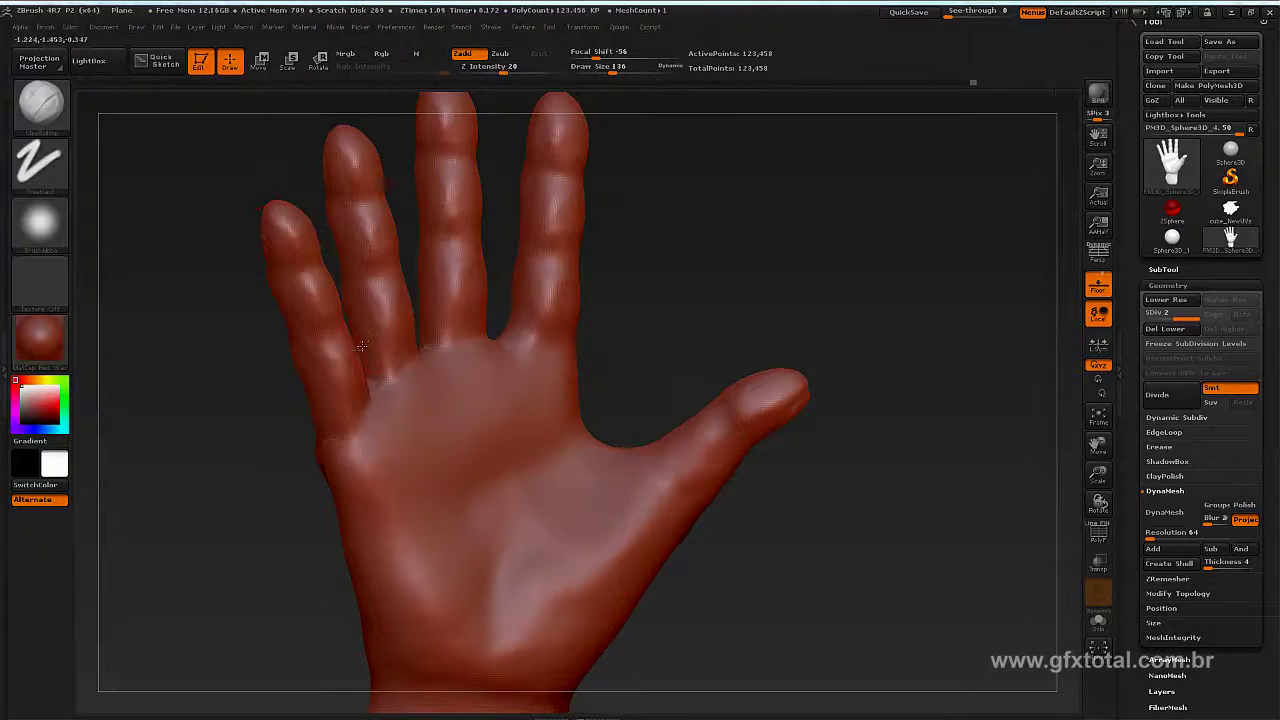
{"action": "key", "text": "space"}
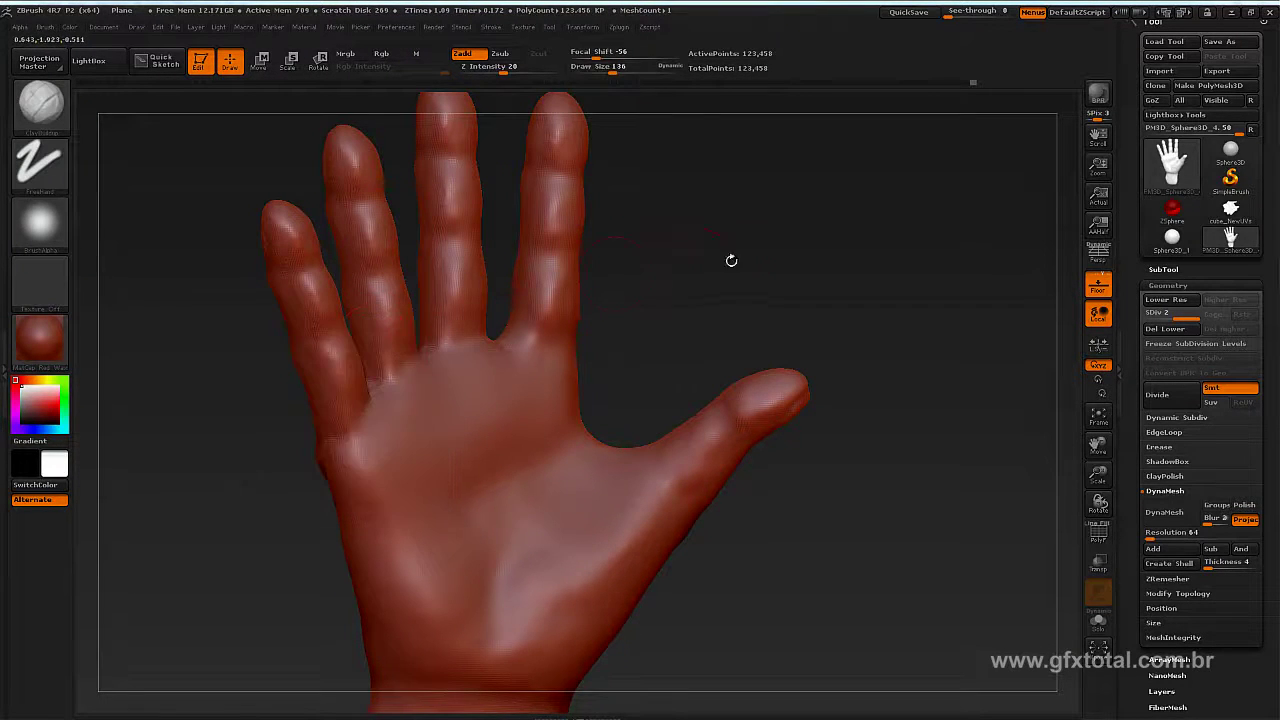
Step: Sculpt and smooth wrinkle folds, tendons and veins across the knuckles and back of the hand
{"action": "left_click_drag", "start_coordinate": [731, 257], "coordinate": [669, 280], "text": "shift"}
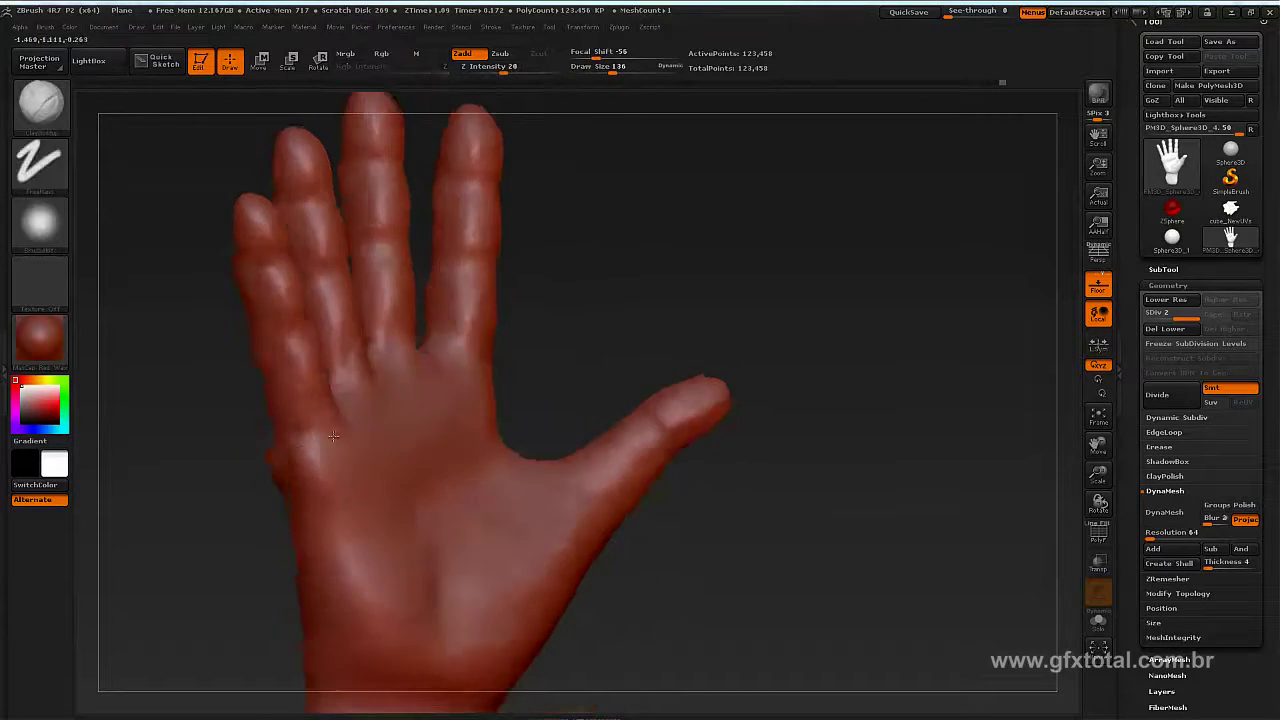
{"action": "mouse_move", "coordinate": [300, 400]}
{"action": "left_mouse_down"}
{"action": "mouse_move", "coordinate": [404, 429]}
{"action": "mouse_move", "coordinate": [296, 272]}
{"action": "left_mouse_up"}
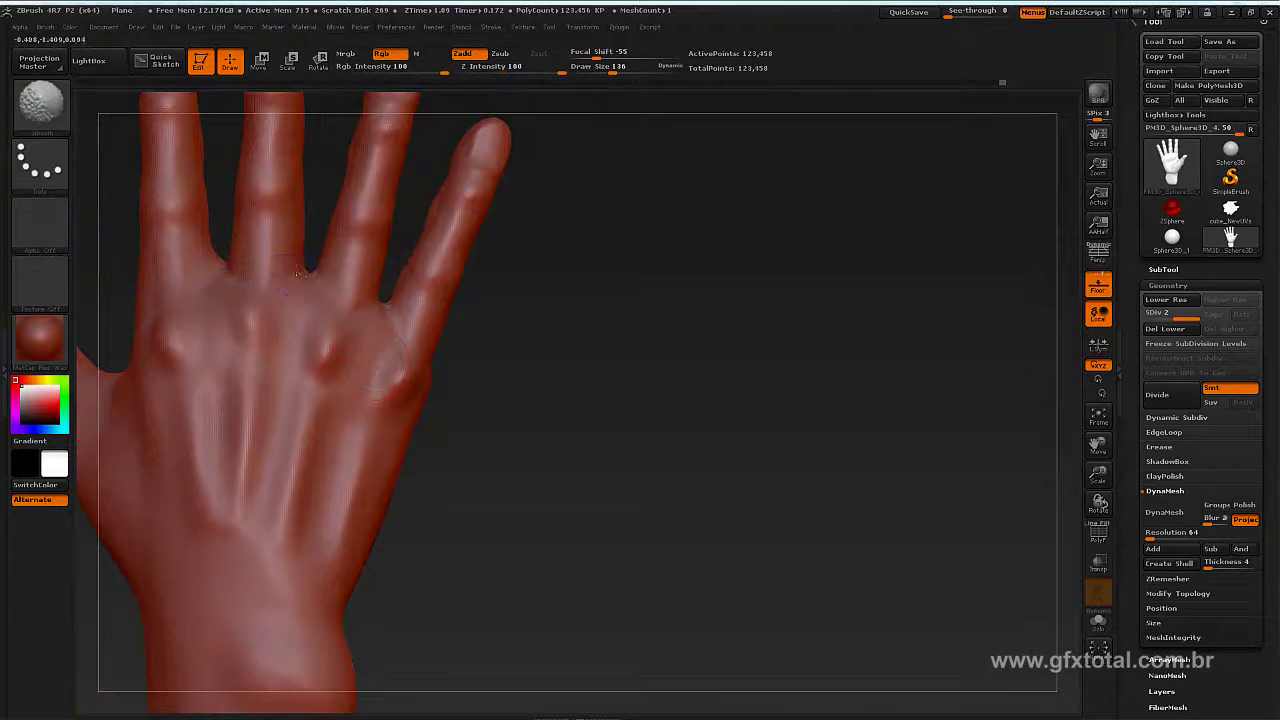
{"action": "key", "text": "shift"}
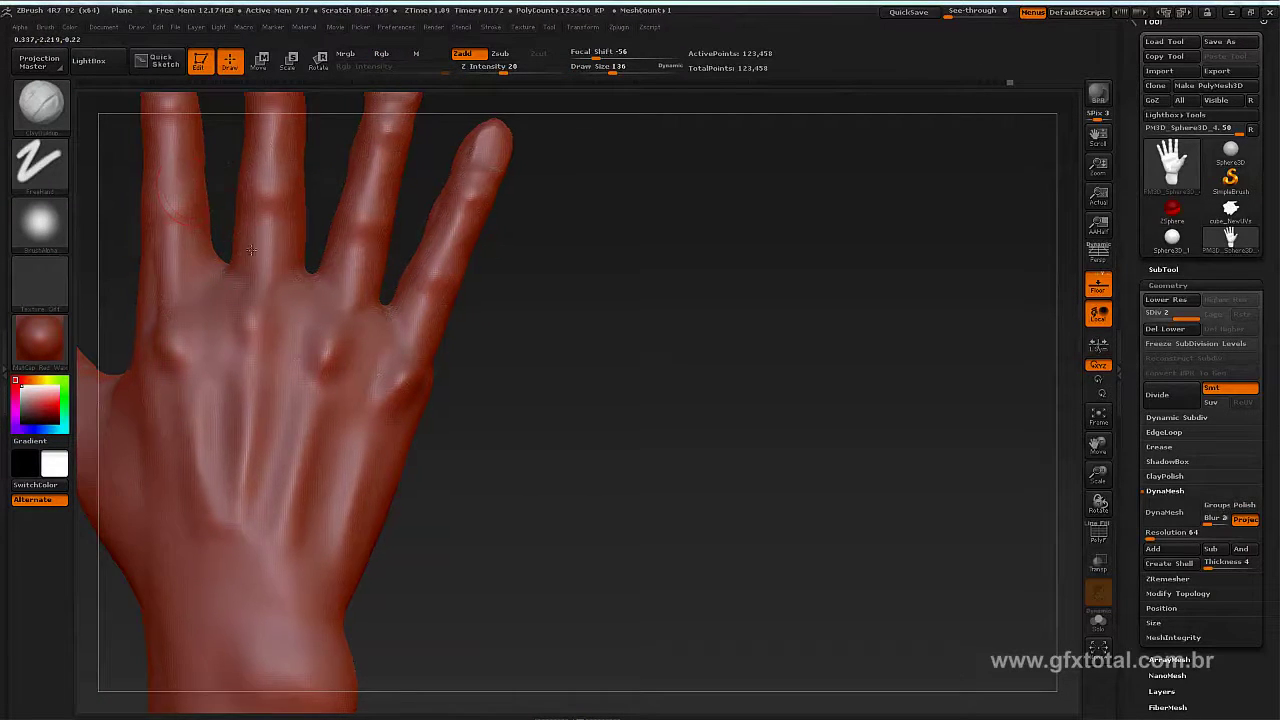
{"action": "left_click_drag", "start_coordinate": [189, 216], "coordinate": [312, 358]}
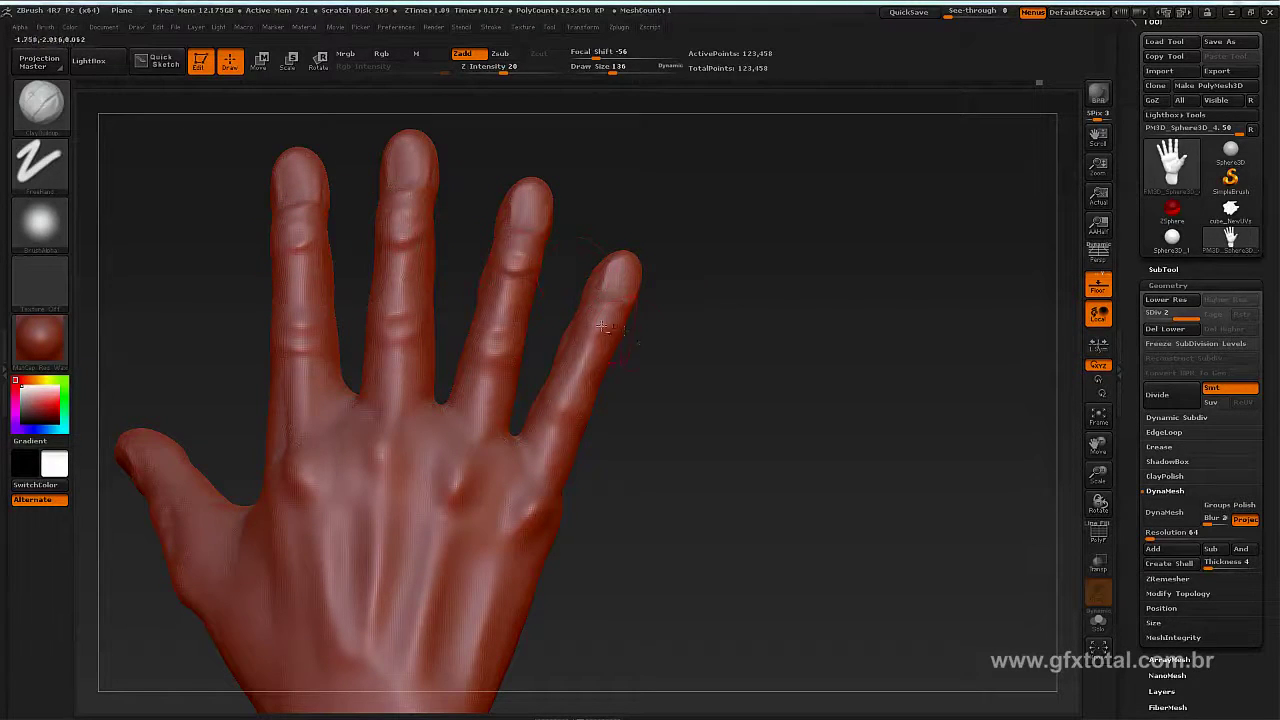
{"action": "left_click_drag", "start_coordinate": [680, 464], "coordinate": [634, 383]}
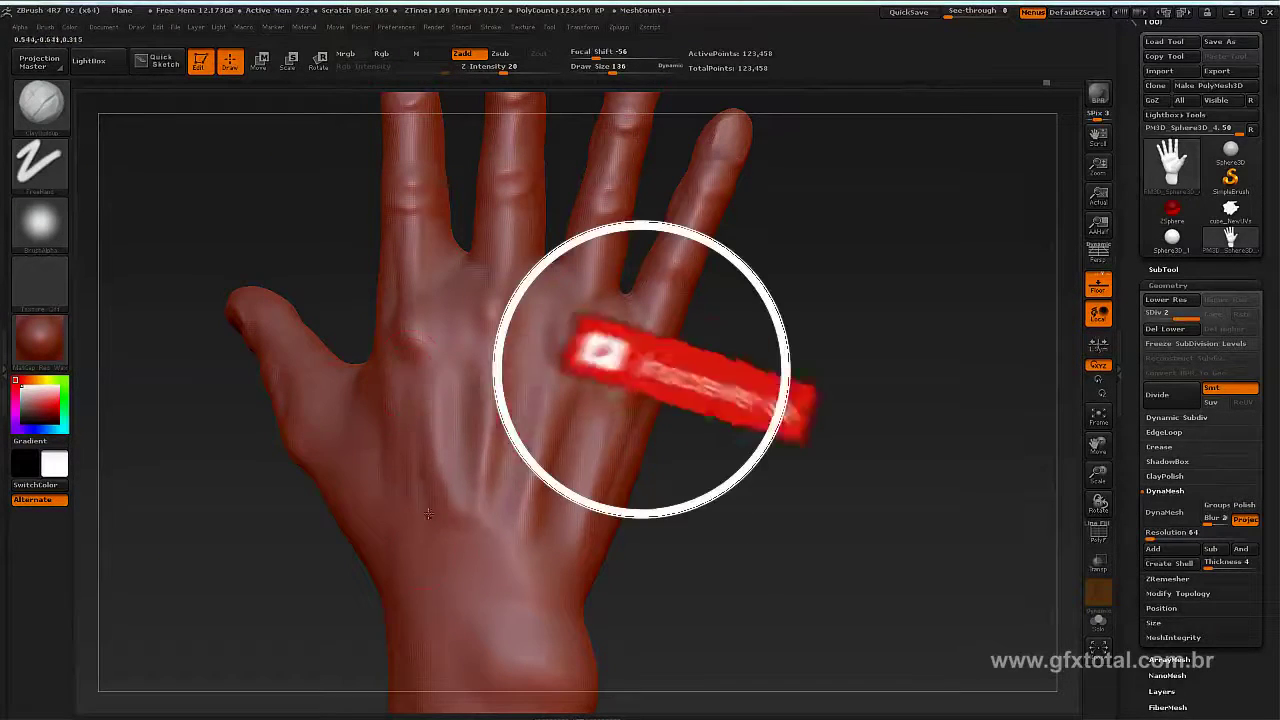
{"action": "key", "text": "shift"}
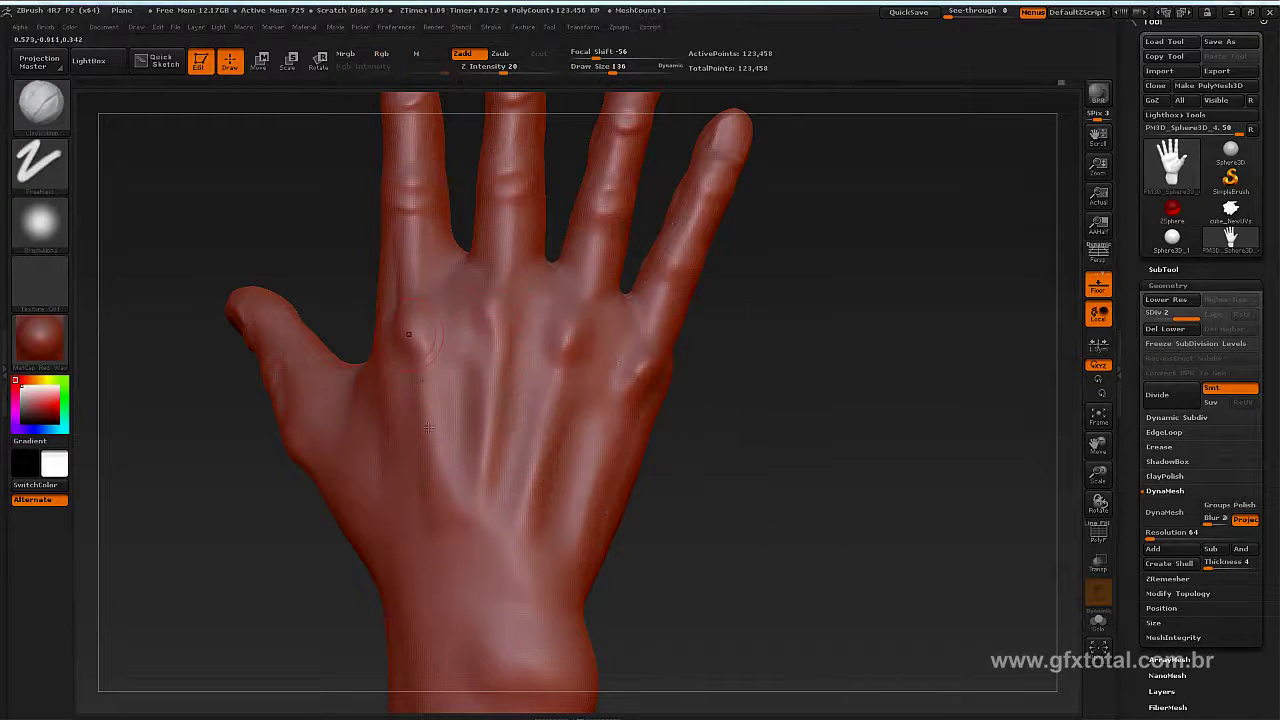
{"action": "key", "text": "shift"}
{"action": "left_click_drag", "start_coordinate": [297, 236], "coordinate": [248, 341]}
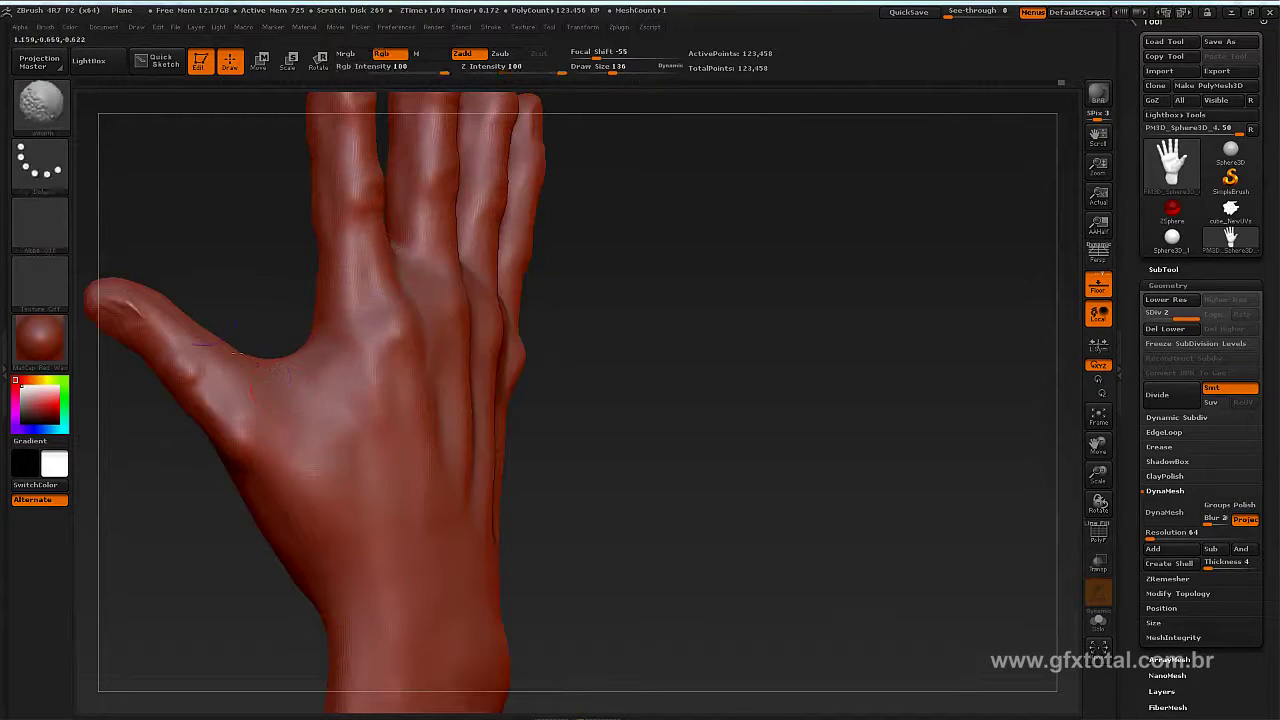
{"action": "mouse_move", "coordinate": [206, 300]}
{"action": "left_mouse_down"}
{"action": "mouse_move", "coordinate": [333, 197]}
{"action": "mouse_move", "coordinate": [237, 200]}
{"action": "left_mouse_up"}
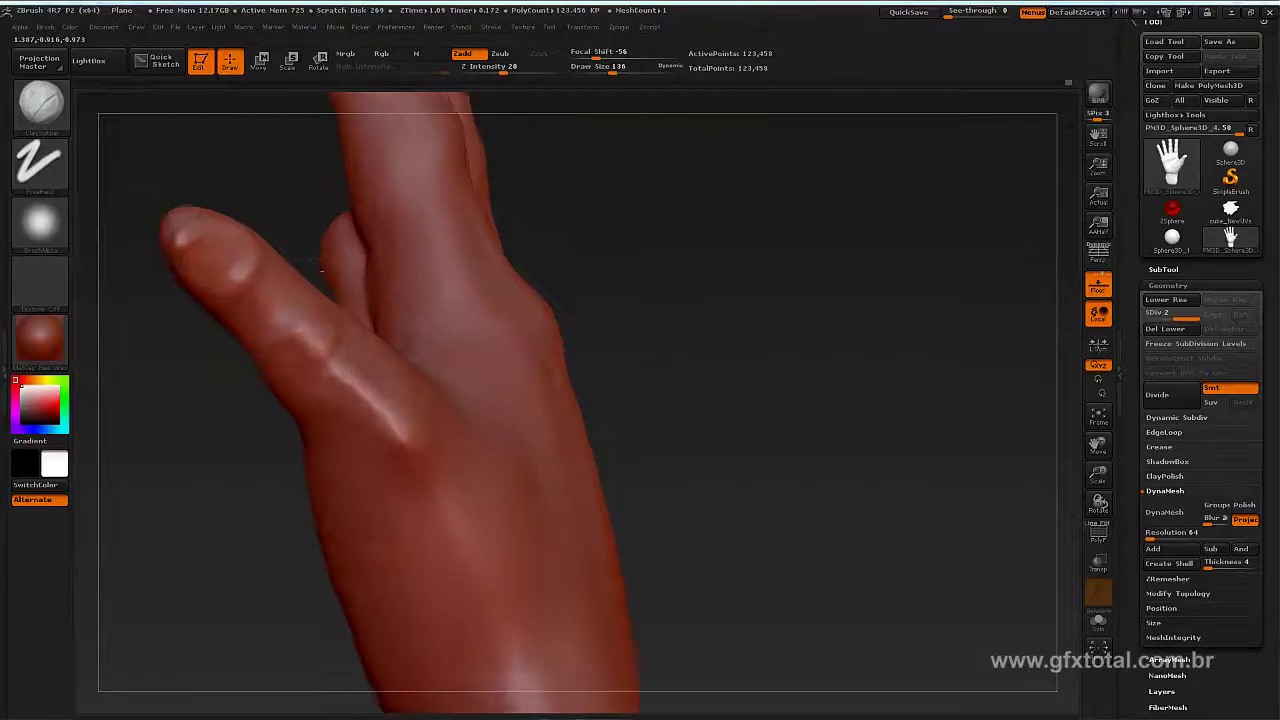
Step: Sculpt small crease ridges on the thumb with a lower-intensity clay brush
{"action": "left_click", "coordinate": [40, 100]}
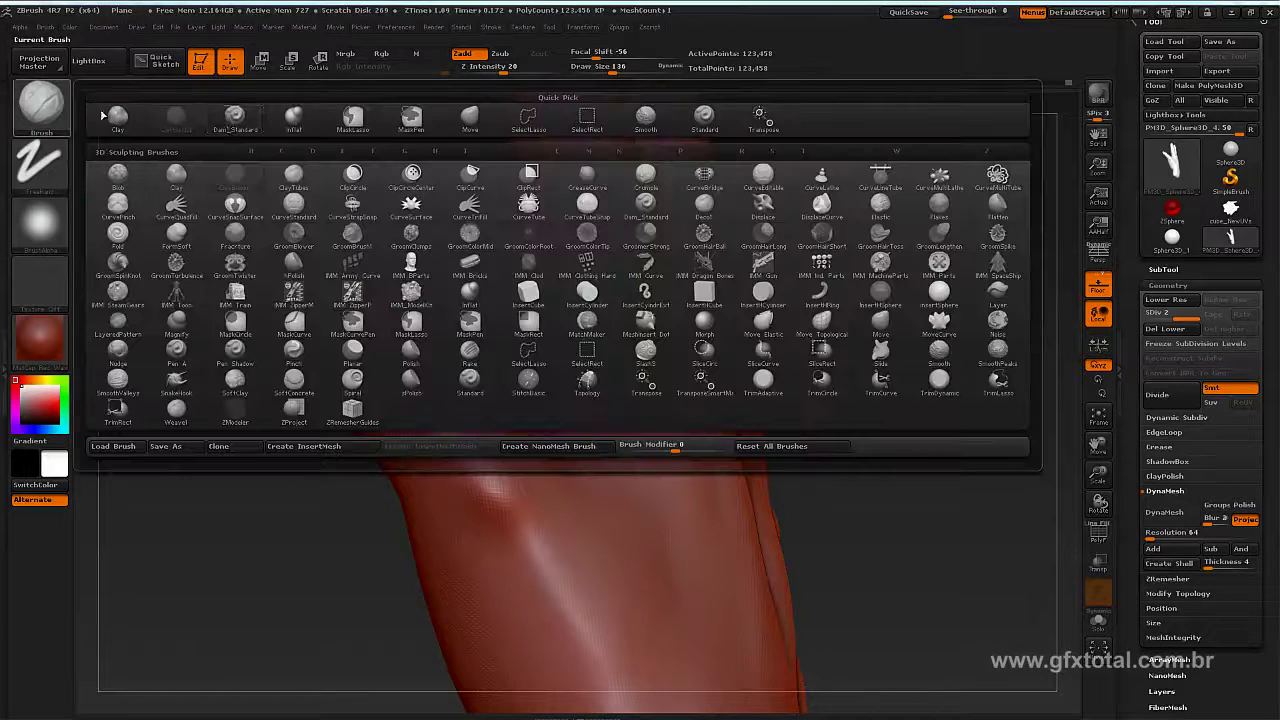
{"action": "left_click", "coordinate": [466, 118]}
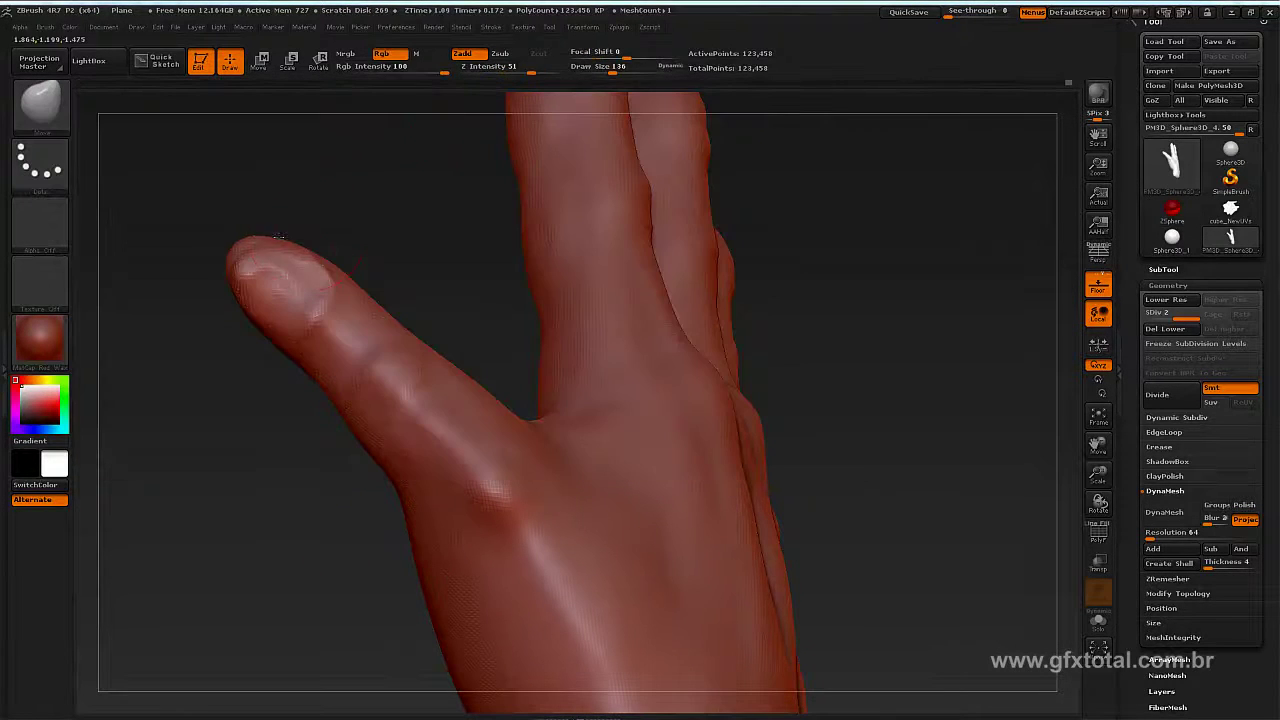
{"action": "left_click_drag", "start_coordinate": [275, 230], "coordinate": [300, 280]}
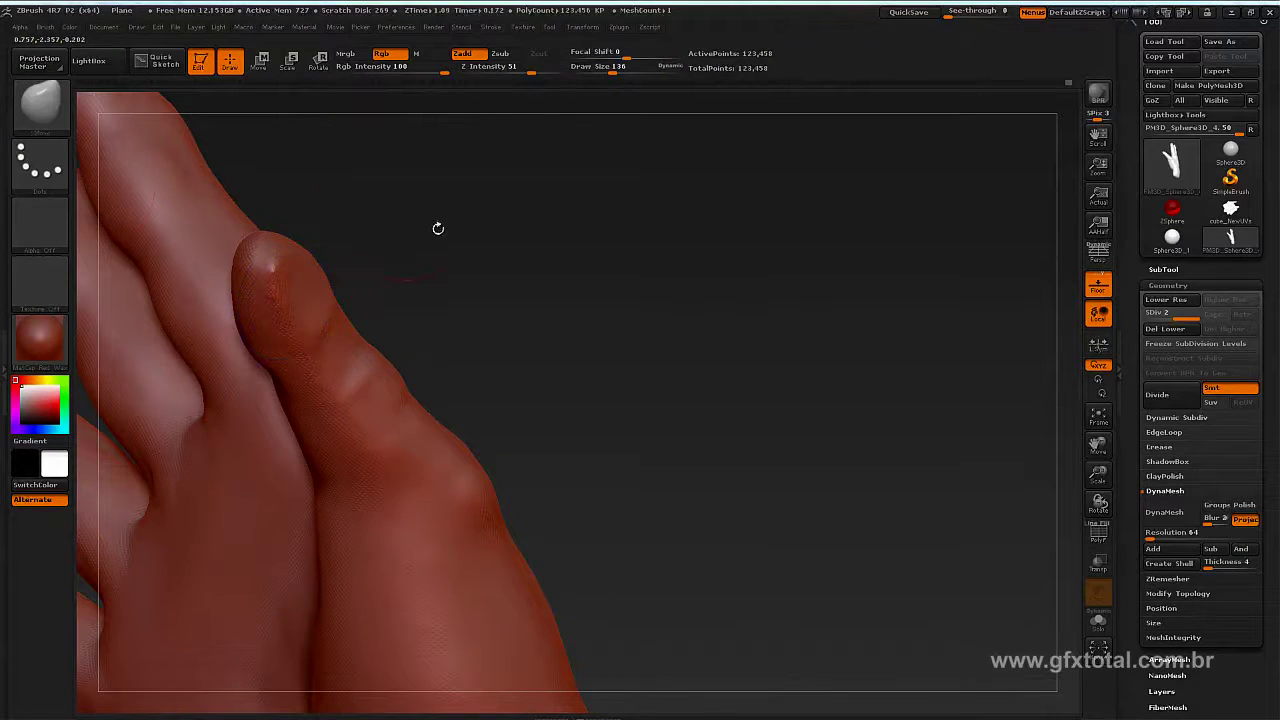
{"action": "left_click_drag", "start_coordinate": [437, 226], "coordinate": [243, 320]}
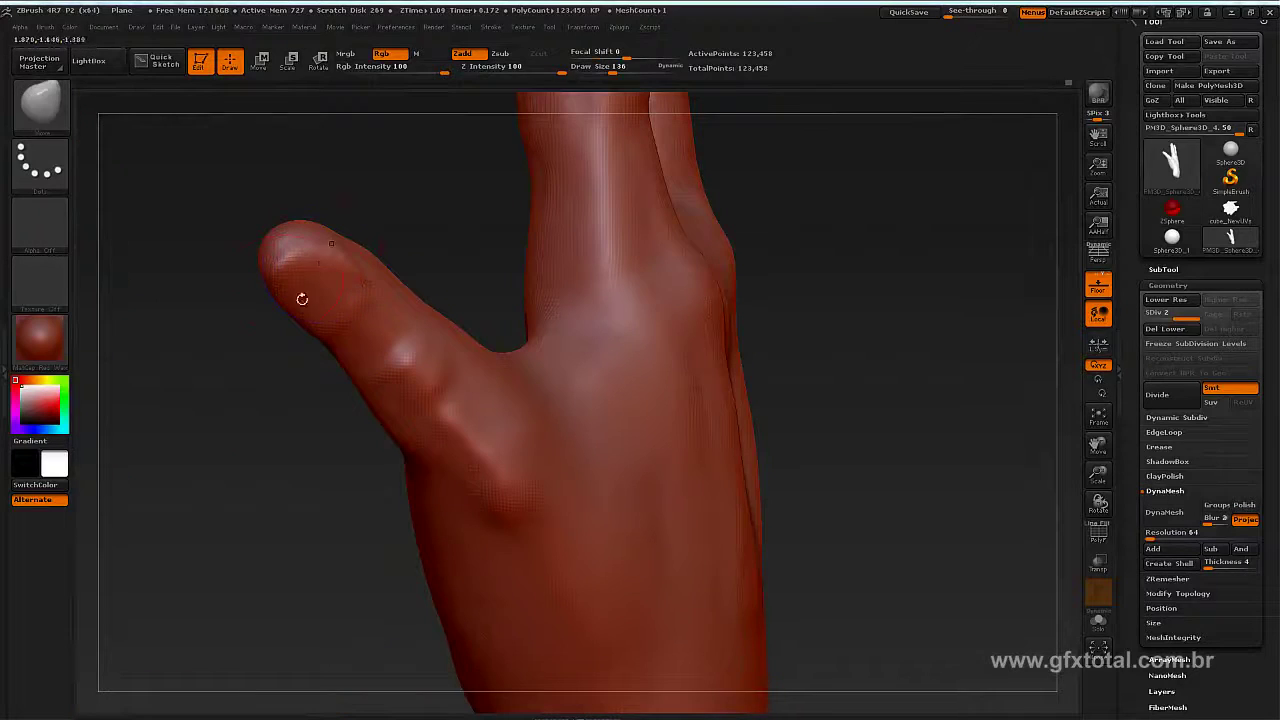
{"action": "left_click_drag", "start_coordinate": [234, 374], "coordinate": [300, 330]}
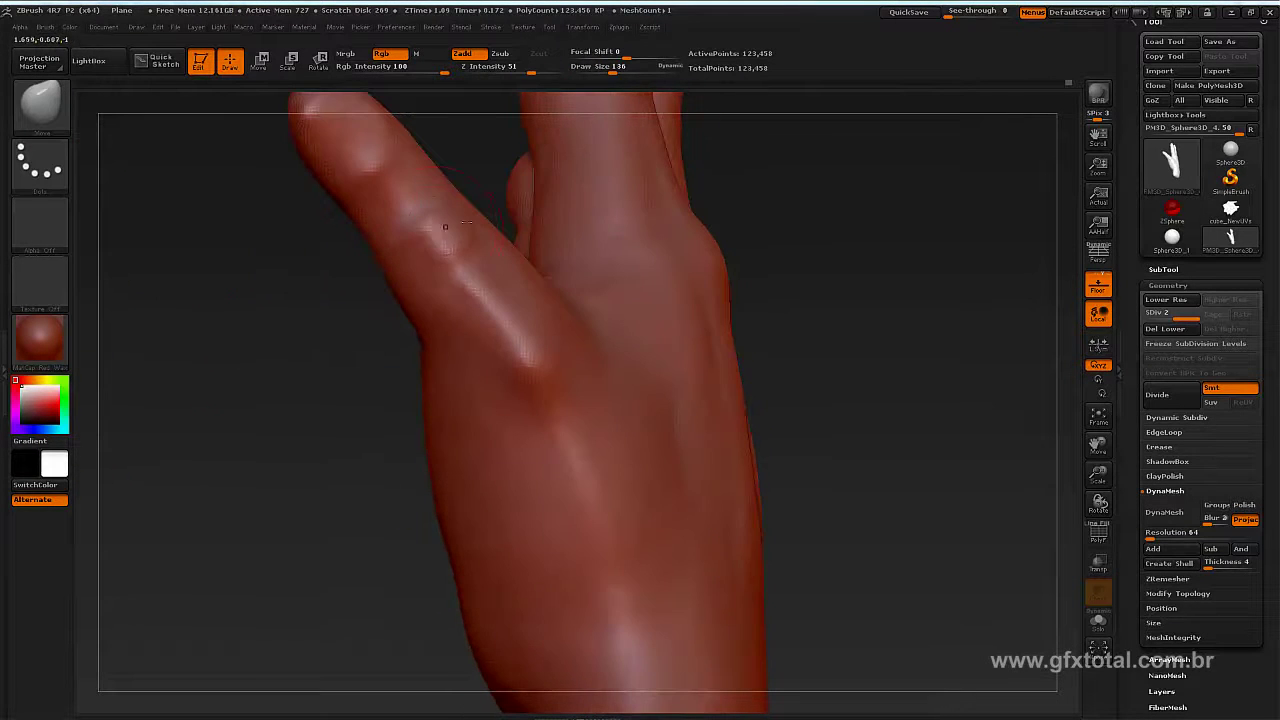
{"action": "left_click_drag", "start_coordinate": [430, 225], "coordinate": [448, 255]}
{"action": "left_click", "coordinate": [40, 100]}
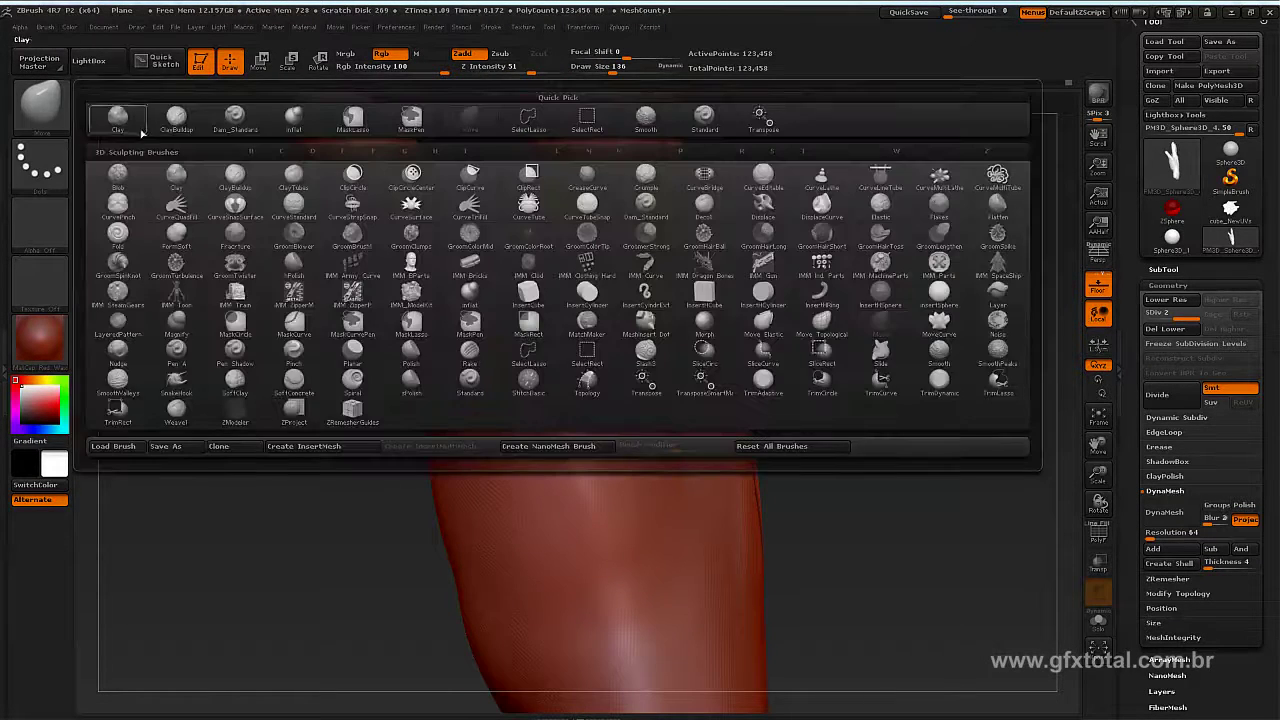
{"action": "left_click", "coordinate": [172, 126]}
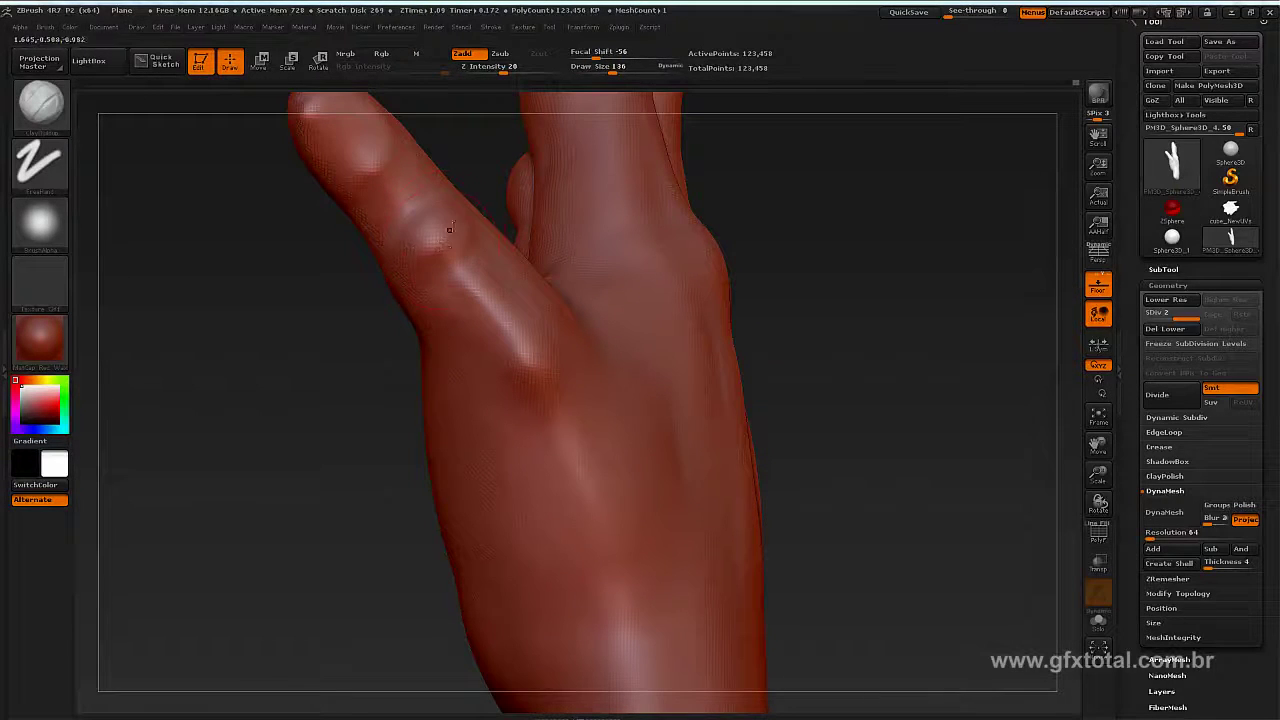
{"action": "left_click_drag", "start_coordinate": [449, 229], "coordinate": [409, 253]}
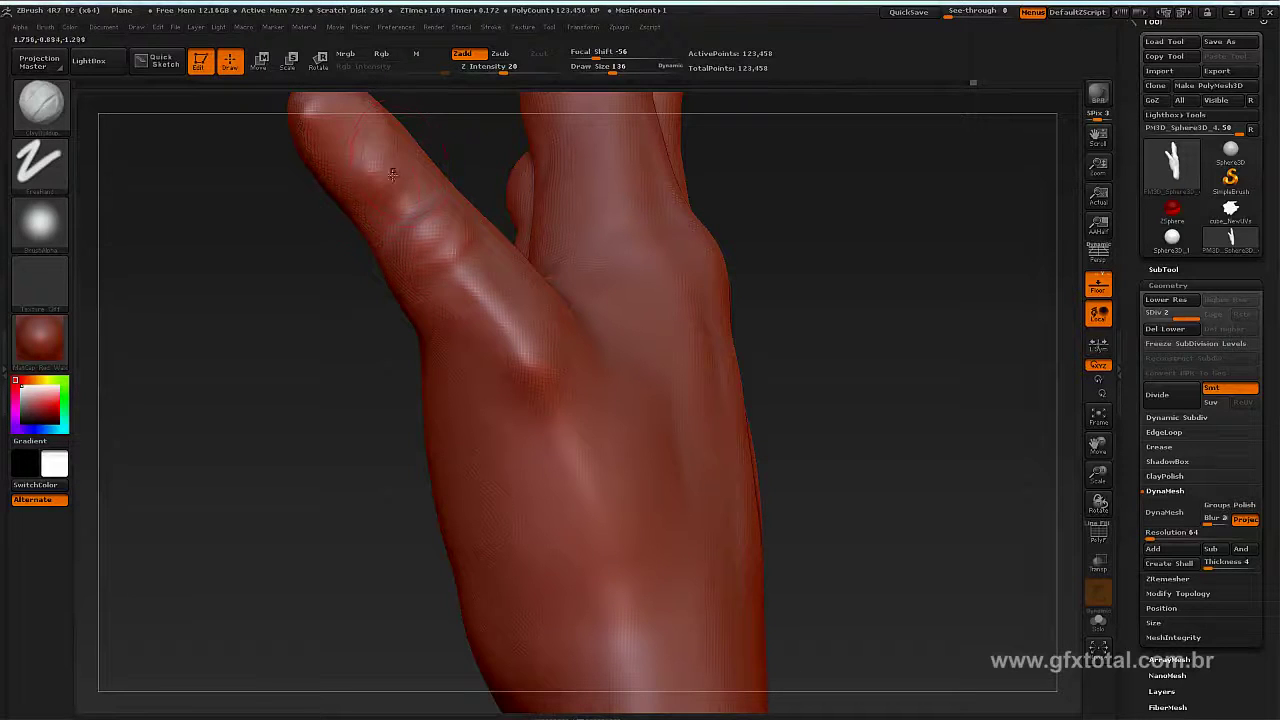
Step: Turn the view toward the index fingertip and select a Mask brush
{"action": "mouse_move", "coordinate": [300, 429]}
{"action": "left_mouse_down"}
{"action": "mouse_move", "coordinate": [409, 260]}
{"action": "mouse_move", "coordinate": [412, 330]}
{"action": "left_mouse_up"}
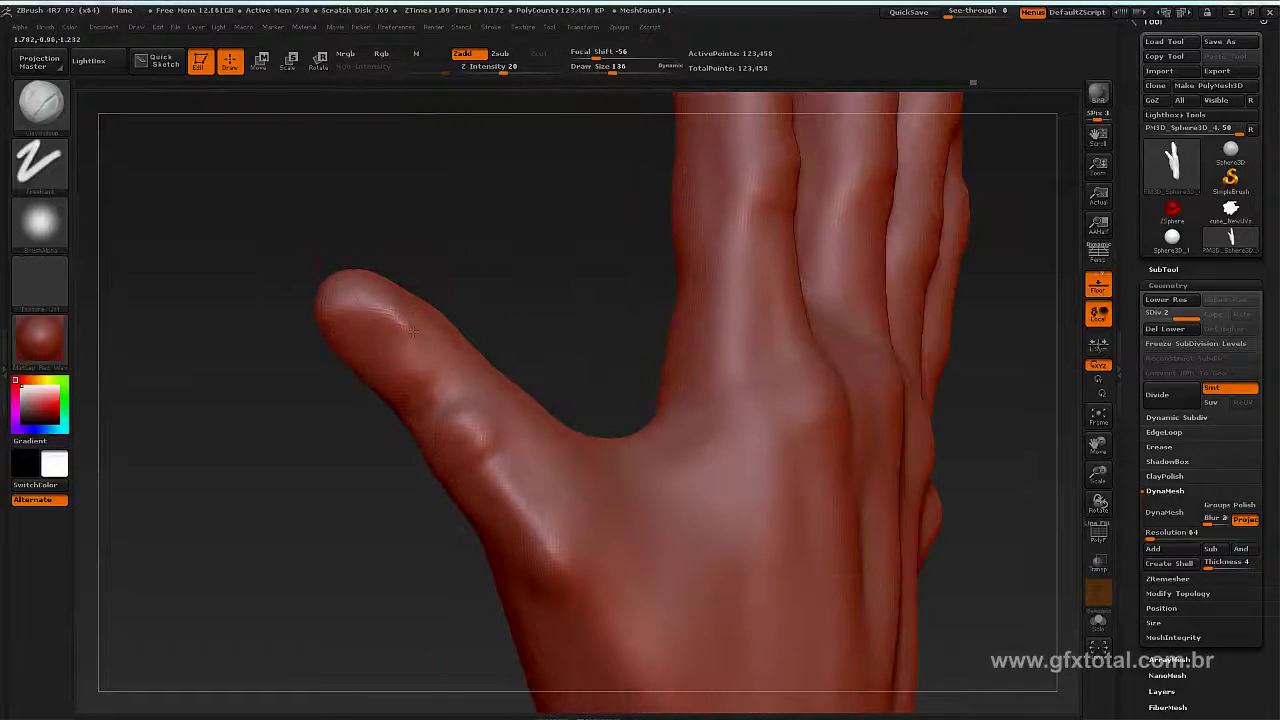
{"action": "mouse_move", "coordinate": [455, 239]}
{"action": "left_mouse_down"}
{"action": "mouse_move", "coordinate": [371, 285]}
{"action": "mouse_move", "coordinate": [395, 161]}
{"action": "left_mouse_up"}
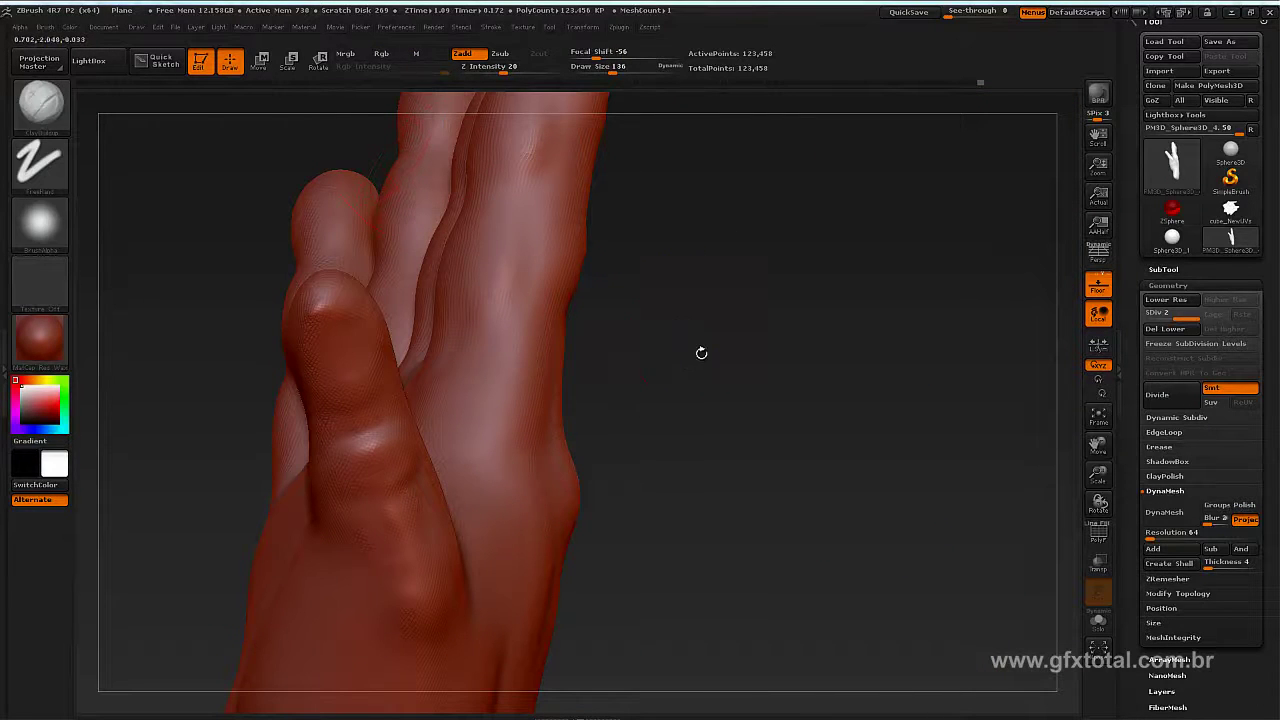
{"action": "mouse_move", "coordinate": [700, 351]}
{"action": "left_mouse_down"}
{"action": "mouse_move", "coordinate": [603, 294]}
{"action": "mouse_move", "coordinate": [730, 566]}
{"action": "mouse_move", "coordinate": [505, 296]}
{"action": "mouse_move", "coordinate": [514, 334]}
{"action": "mouse_move", "coordinate": [540, 329]}
{"action": "mouse_move", "coordinate": [386, 211]}
{"action": "mouse_move", "coordinate": [433, 320]}
{"action": "mouse_move", "coordinate": [614, 308]}
{"action": "left_mouse_up"}
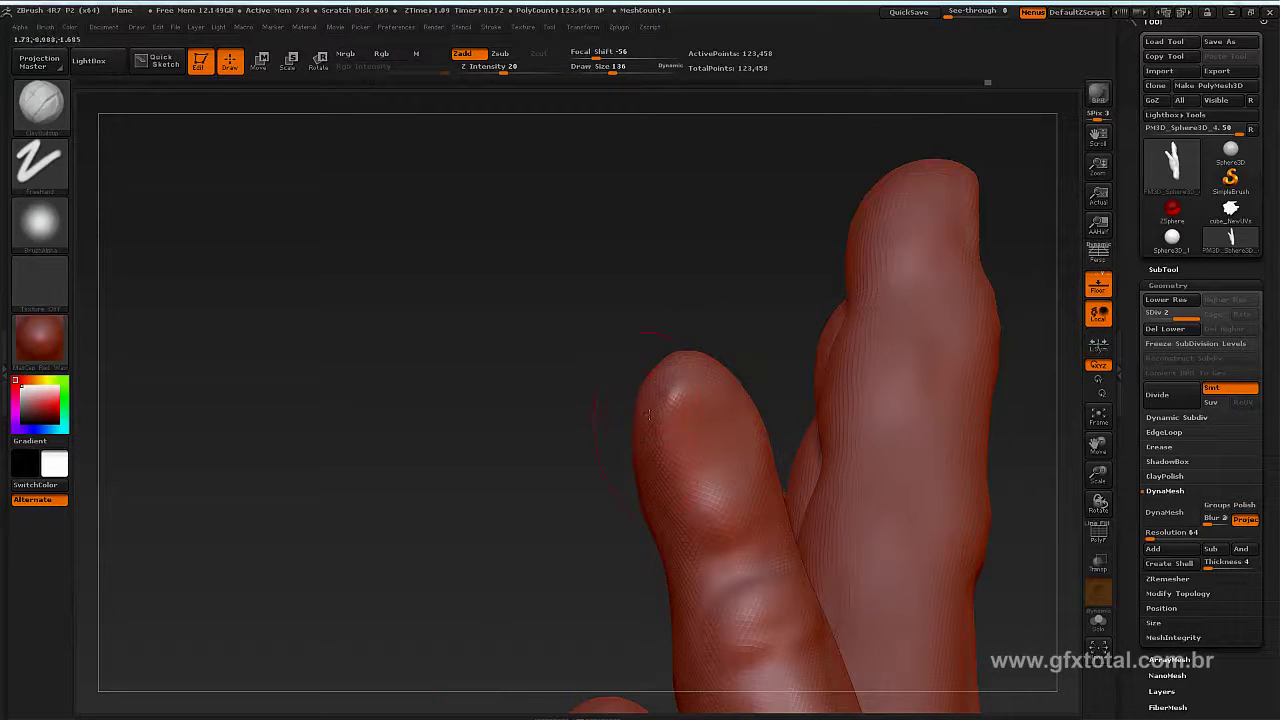
{"action": "mouse_move", "coordinate": [636, 290]}
{"action": "left_mouse_down"}
{"action": "mouse_move", "coordinate": [451, 189]}
{"action": "mouse_move", "coordinate": [480, 195]}
{"action": "mouse_move", "coordinate": [465, 244]}
{"action": "mouse_move", "coordinate": [483, 247]}
{"action": "mouse_move", "coordinate": [494, 272]}
{"action": "left_mouse_up"}
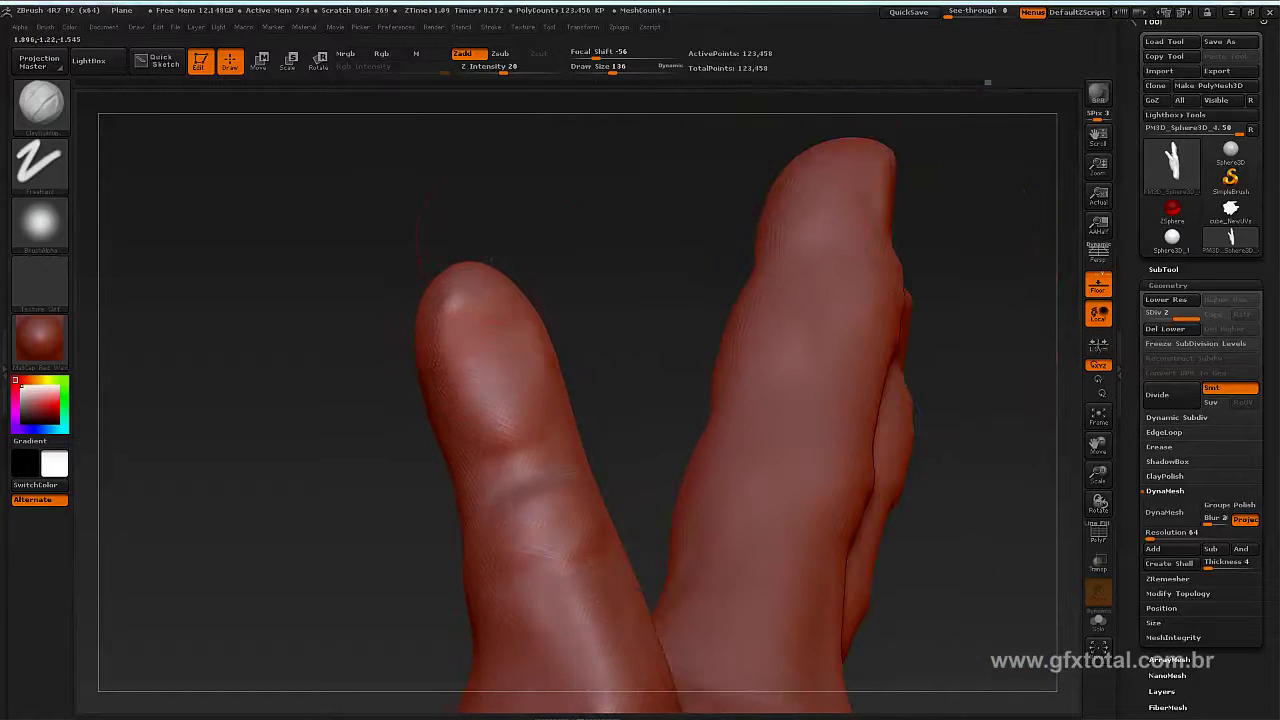
{"action": "key", "text": "space"}
{"action": "left_click", "coordinate": [46, 108], "text": "ctrl"}
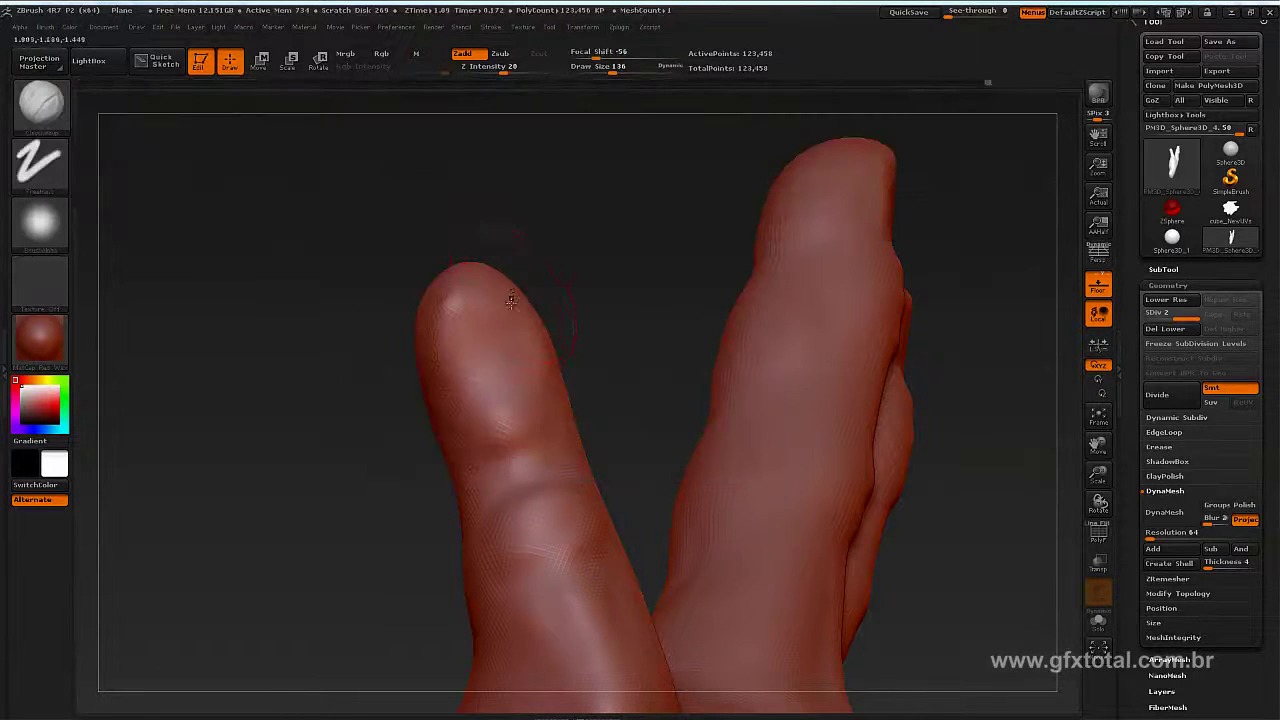
{"action": "key", "text": "space"}
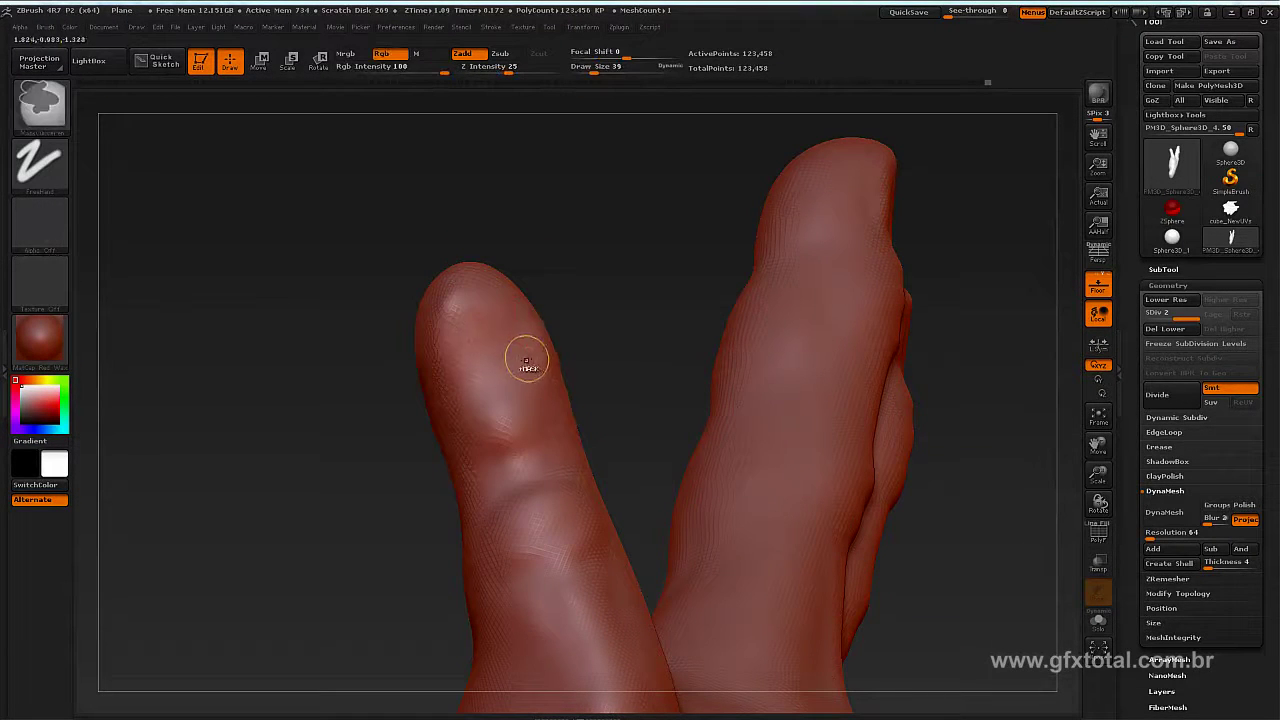
Step: Mask an oval nail shape on the front fingertip, undoing a stray test spot
{"action": "left_click_drag", "start_coordinate": [526, 357], "coordinate": [500, 368], "text": "ctrl"}
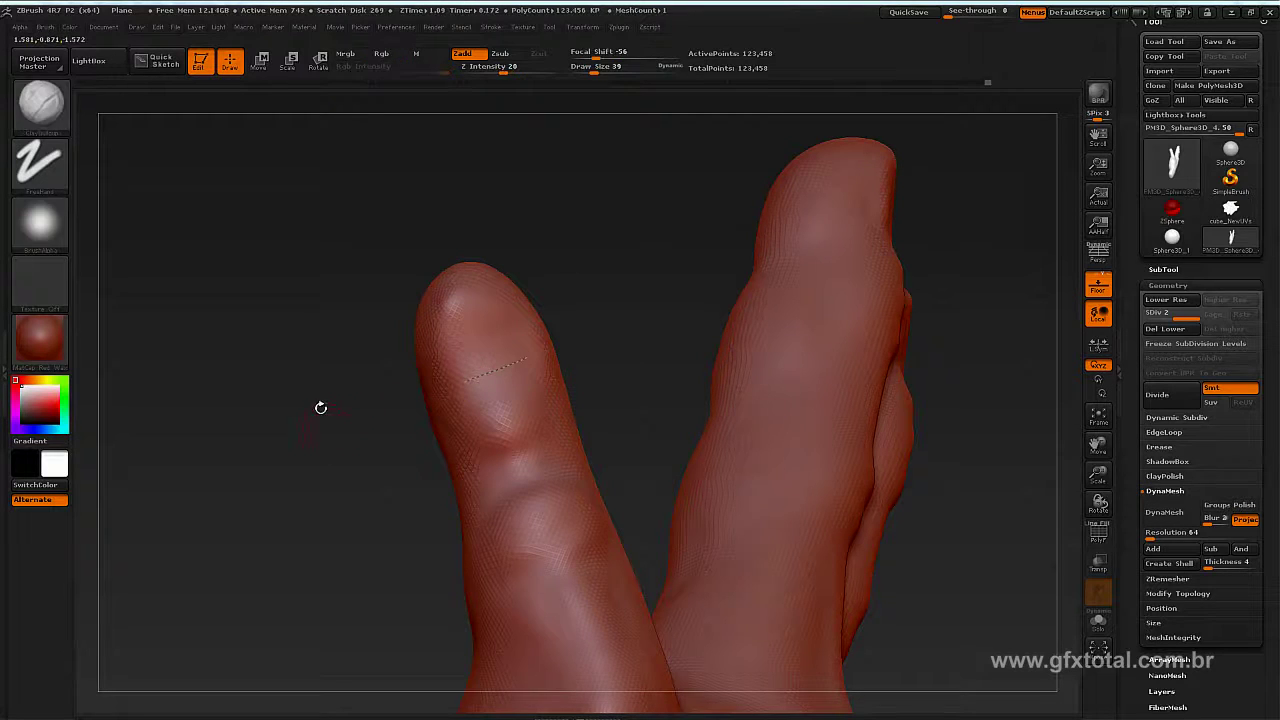
{"action": "left_click", "coordinate": [47, 110]}
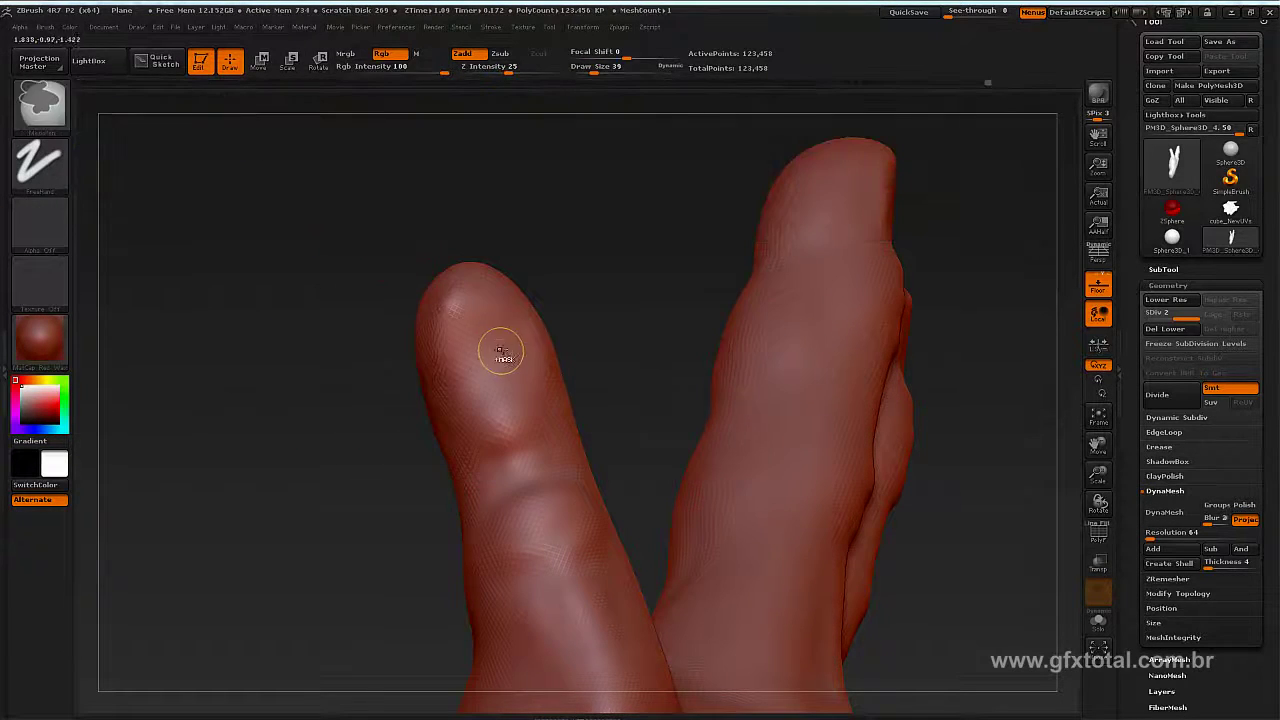
{"action": "mouse_move", "coordinate": [498, 348]}
{"action": "left_mouse_down", "text": "ctrl"}
{"action": "mouse_move", "coordinate": [459, 372]}
{"action": "mouse_move", "coordinate": [450, 345]}
{"action": "mouse_move", "coordinate": [476, 300]}
{"action": "mouse_move", "coordinate": [510, 343]}
{"action": "left_mouse_up", "text": "ctrl"}
{"action": "key", "text": "ctrl+z"}
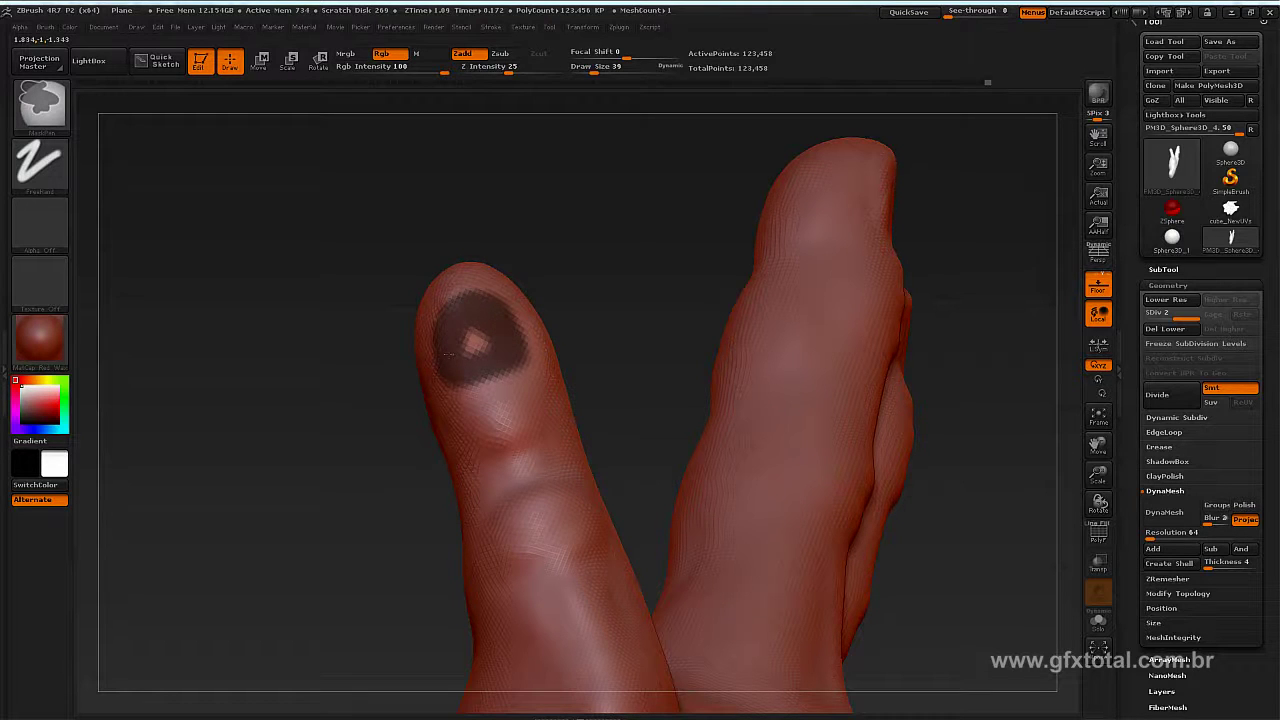
{"action": "mouse_move", "coordinate": [594, 249]}
{"action": "left_mouse_down"}
{"action": "mouse_move", "coordinate": [640, 251]}
{"action": "mouse_move", "coordinate": [605, 251]}
{"action": "mouse_move", "coordinate": [530, 315]}
{"action": "left_mouse_up"}
Step: Switch back to the clay sculpting brush and rotate the fingers to check the nail mask
{"action": "key", "text": "b"}
{"action": "key", "text": "m"}
{"action": "key", "text": "a"}
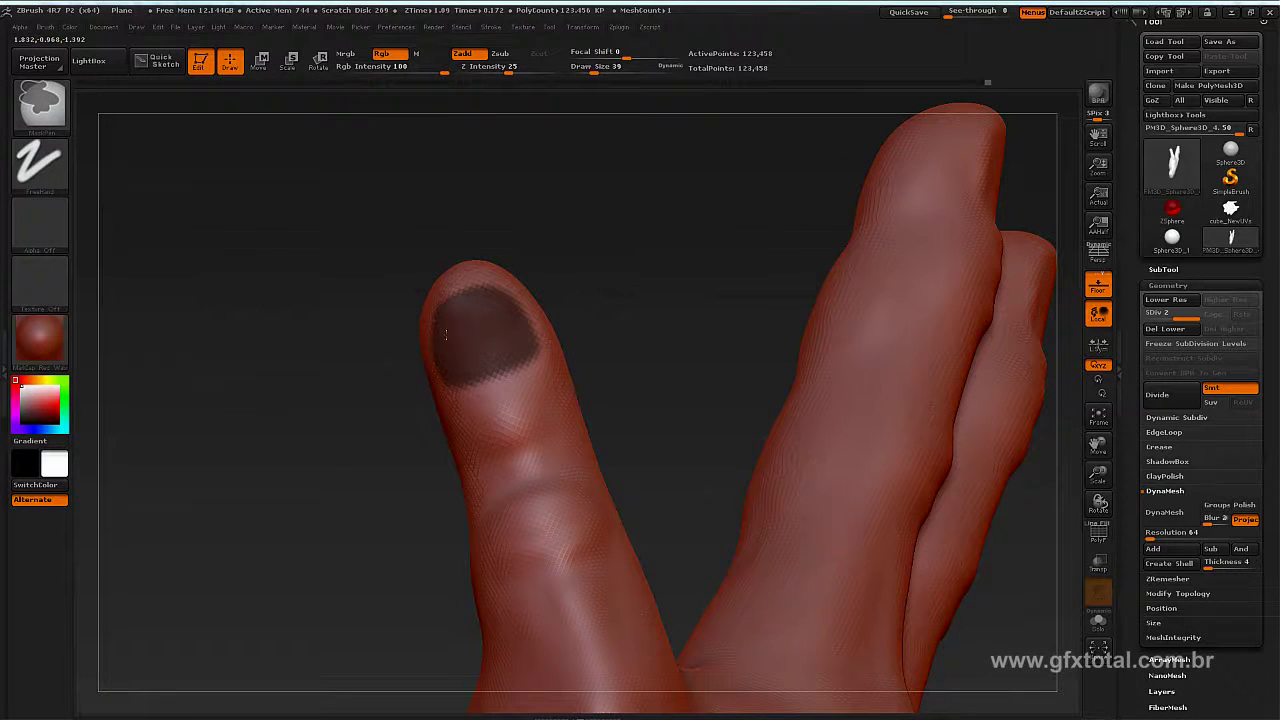
{"action": "key", "text": "b"}
{"action": "key", "text": "c"}
{"action": "key", "text": "b"}
{"action": "mouse_move", "coordinate": [651, 251]}
{"action": "left_mouse_down"}
{"action": "mouse_move", "coordinate": [651, 274]}
{"action": "mouse_move", "coordinate": [631, 286]}
{"action": "mouse_move", "coordinate": [651, 274]}
{"action": "left_mouse_up"}
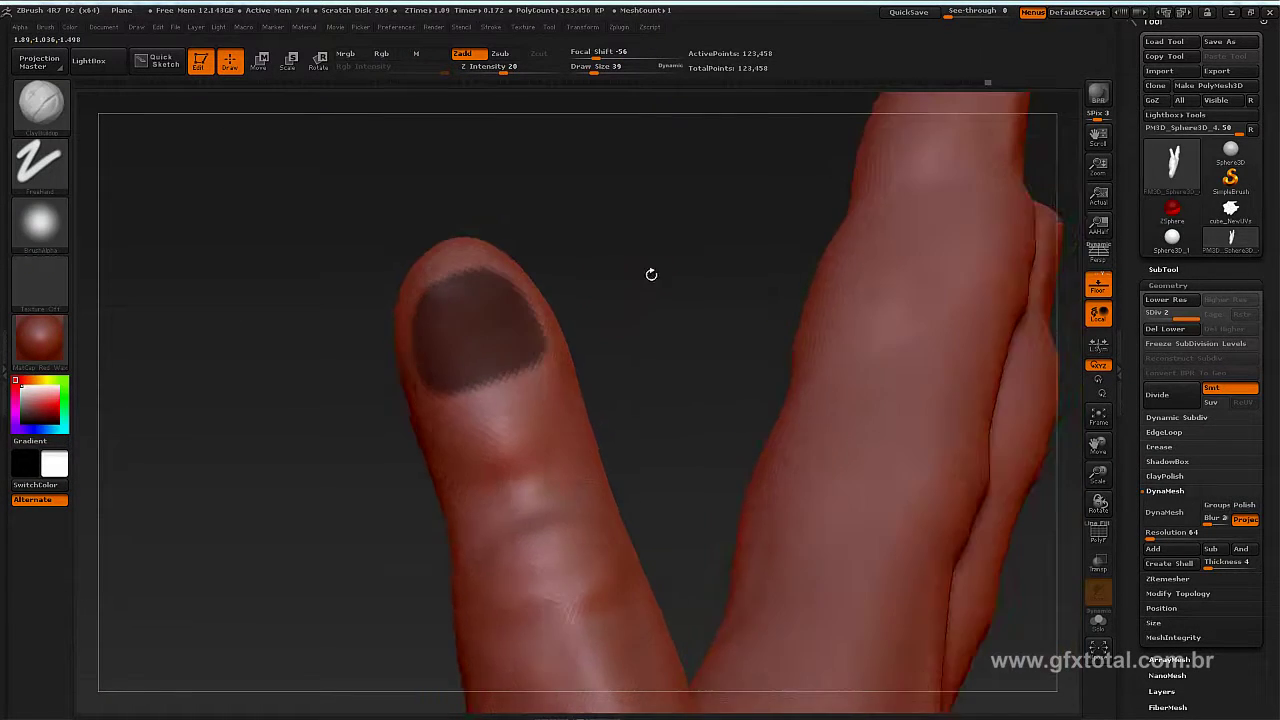
{"action": "left_click", "coordinate": [1176, 272]}
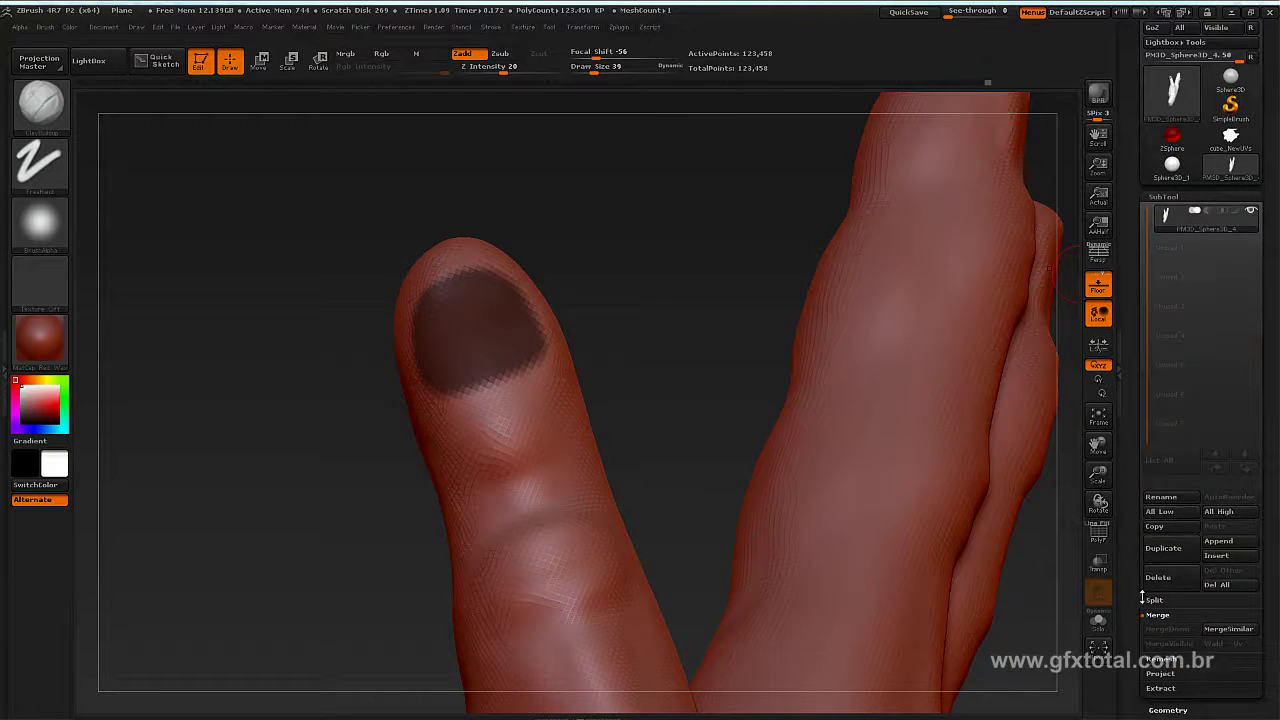
Step: Preview an extracted nail shell from the mask, lowering Extract Thick toward zero
{"action": "scroll", "coordinate": [1151, 508], "scroll_direction": "down", "scroll_amount": 2}
{"action": "scroll", "coordinate": [1151, 508], "scroll_direction": "down", "scroll_amount": 1}
{"action": "left_click", "coordinate": [1161, 459]}
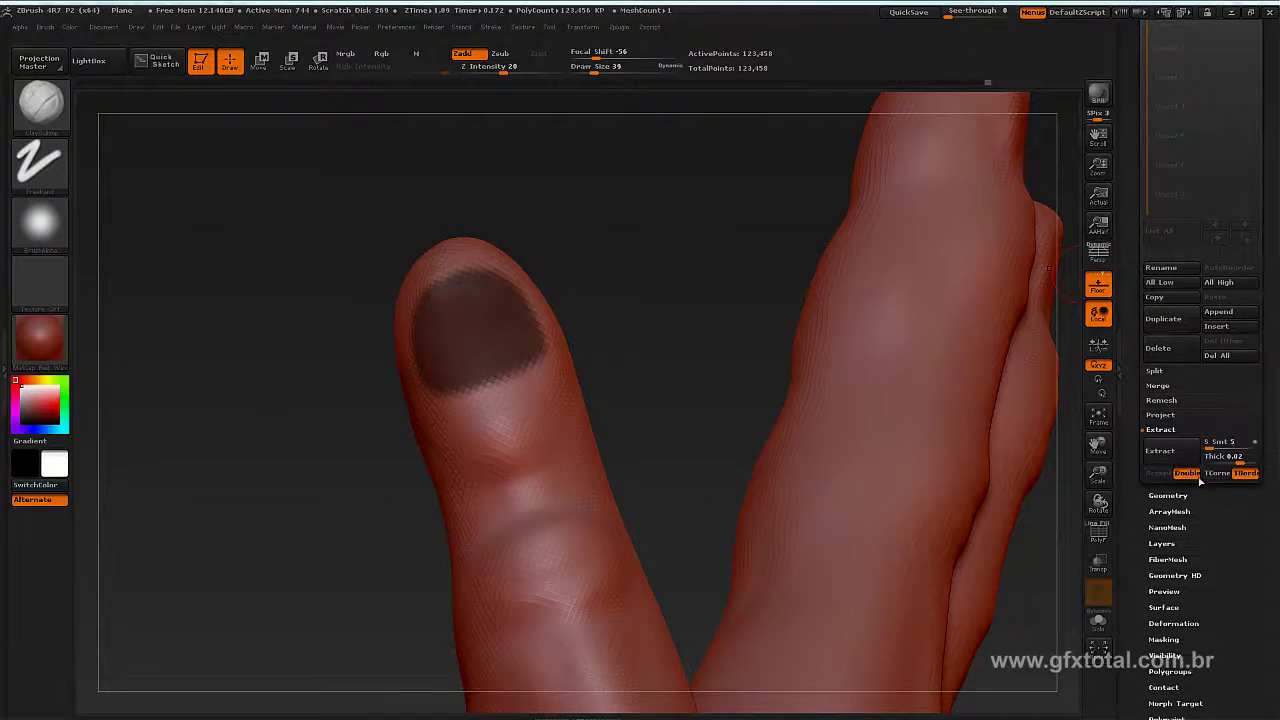
{"action": "left_click", "coordinate": [1160, 451]}
{"action": "left_click_drag", "start_coordinate": [690, 292], "coordinate": [740, 285]}
{"action": "left_click", "coordinate": [1152, 472]}
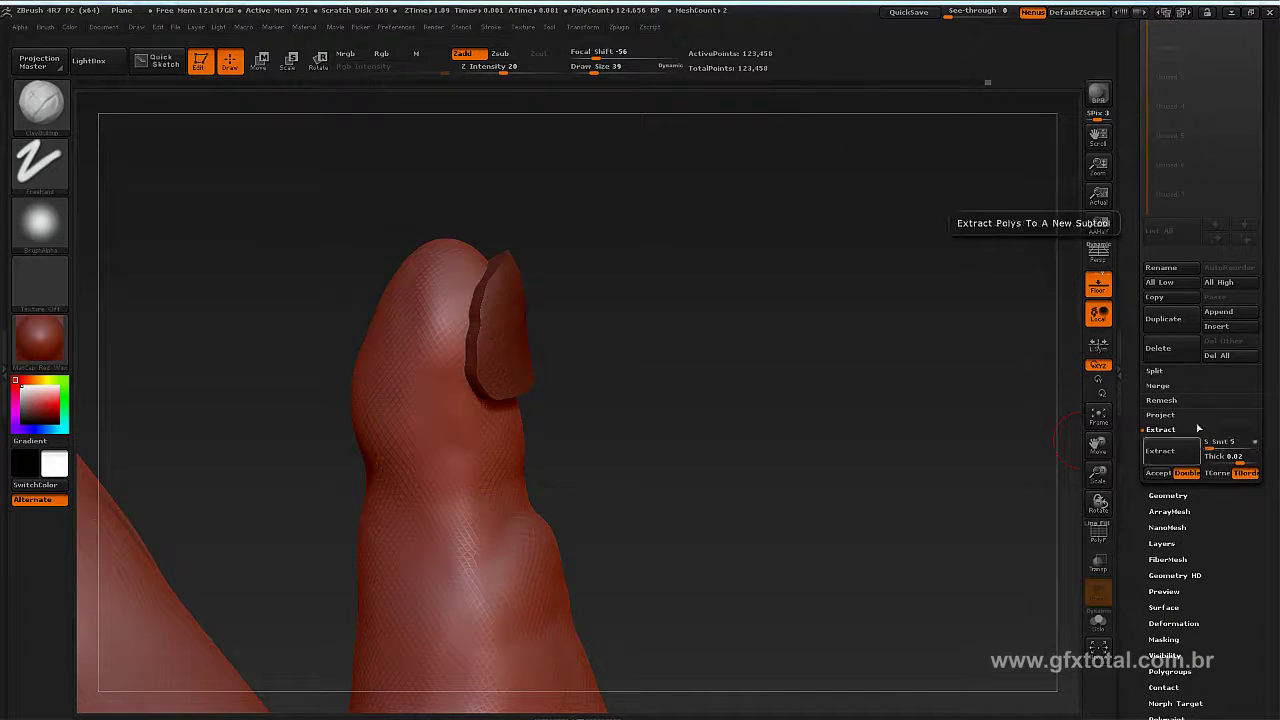
{"action": "left_click_drag", "start_coordinate": [1228, 457], "coordinate": [1233, 457]}
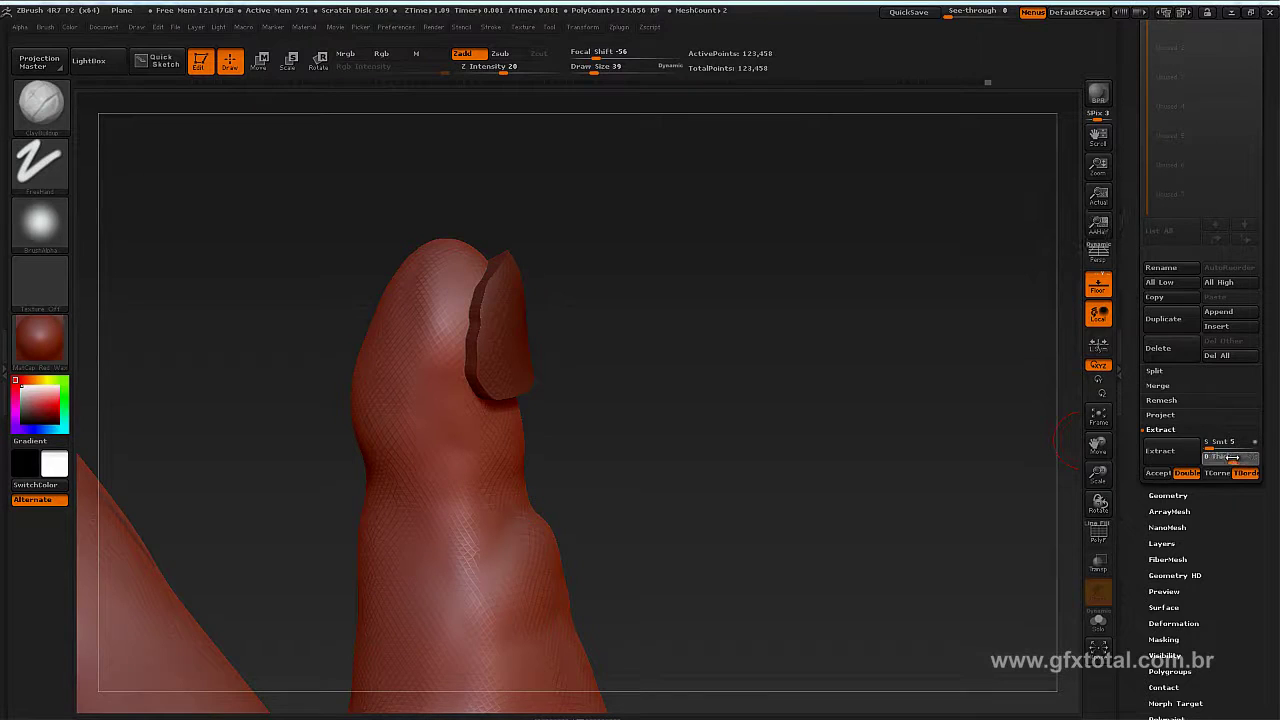
{"action": "type", "text": ".00003"}
{"action": "left_click", "coordinate": [1172, 458]}
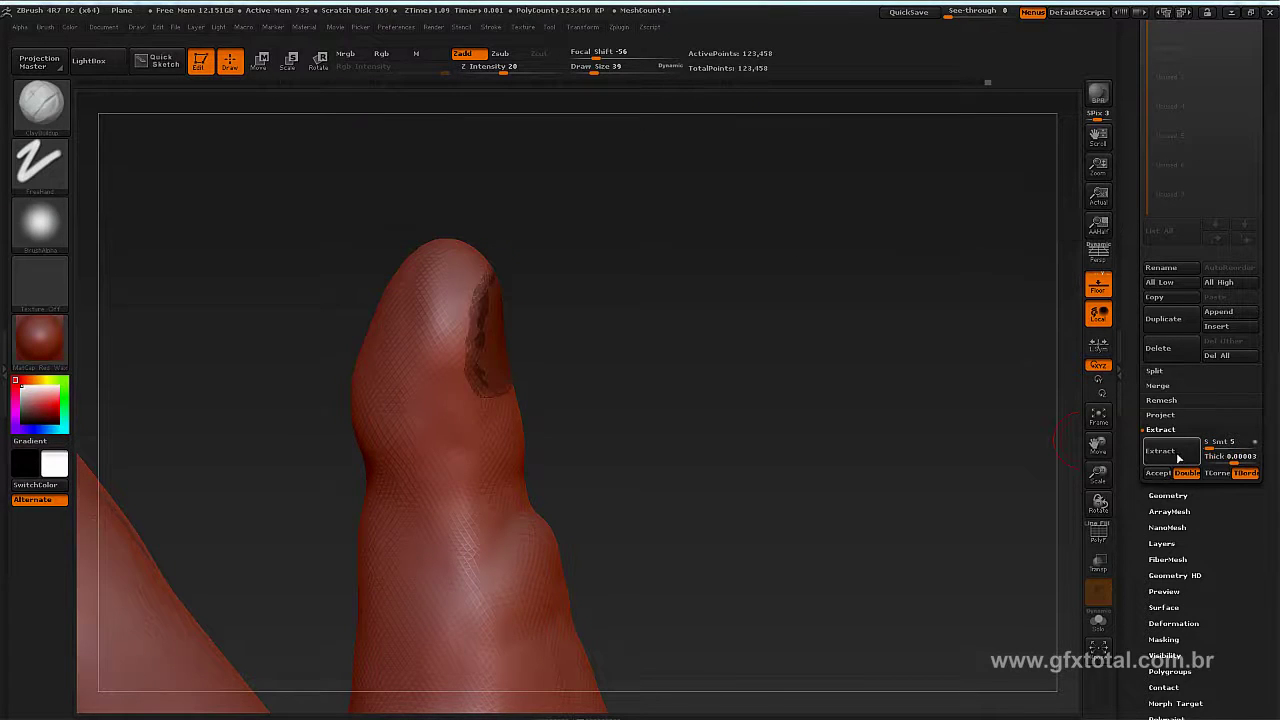
Step: Try Extract Thick values of 0 and 0.00281, rebuilding the nail preview each time
{"action": "left_click", "coordinate": [1236, 457]}
{"action": "type", "text": "0.0016"}
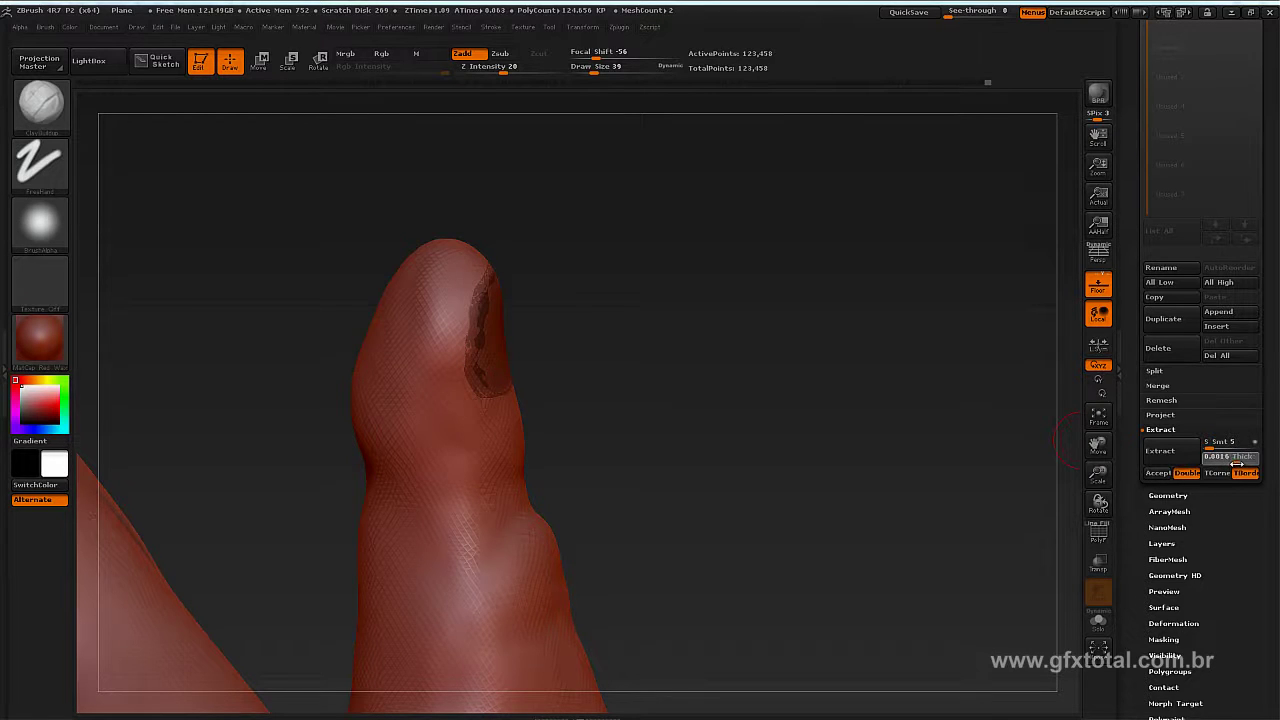
{"action": "key", "text": "Return"}
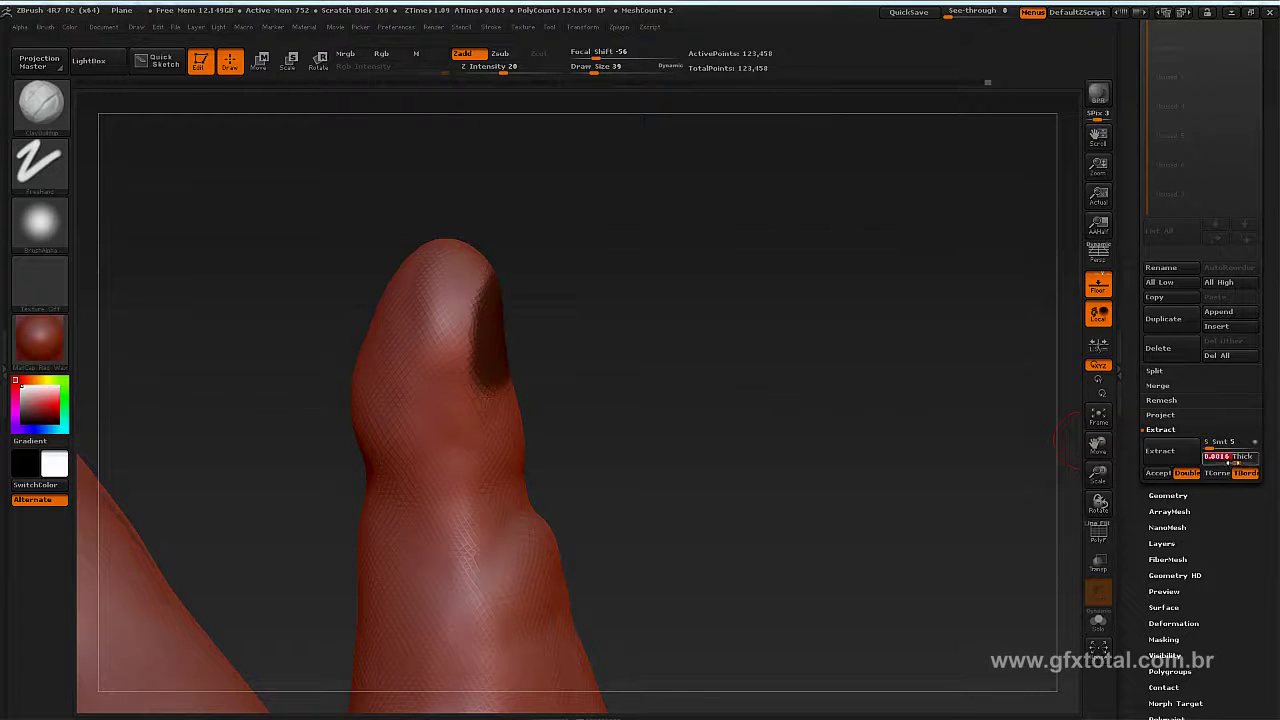
{"action": "left_click", "coordinate": [1170, 451]}
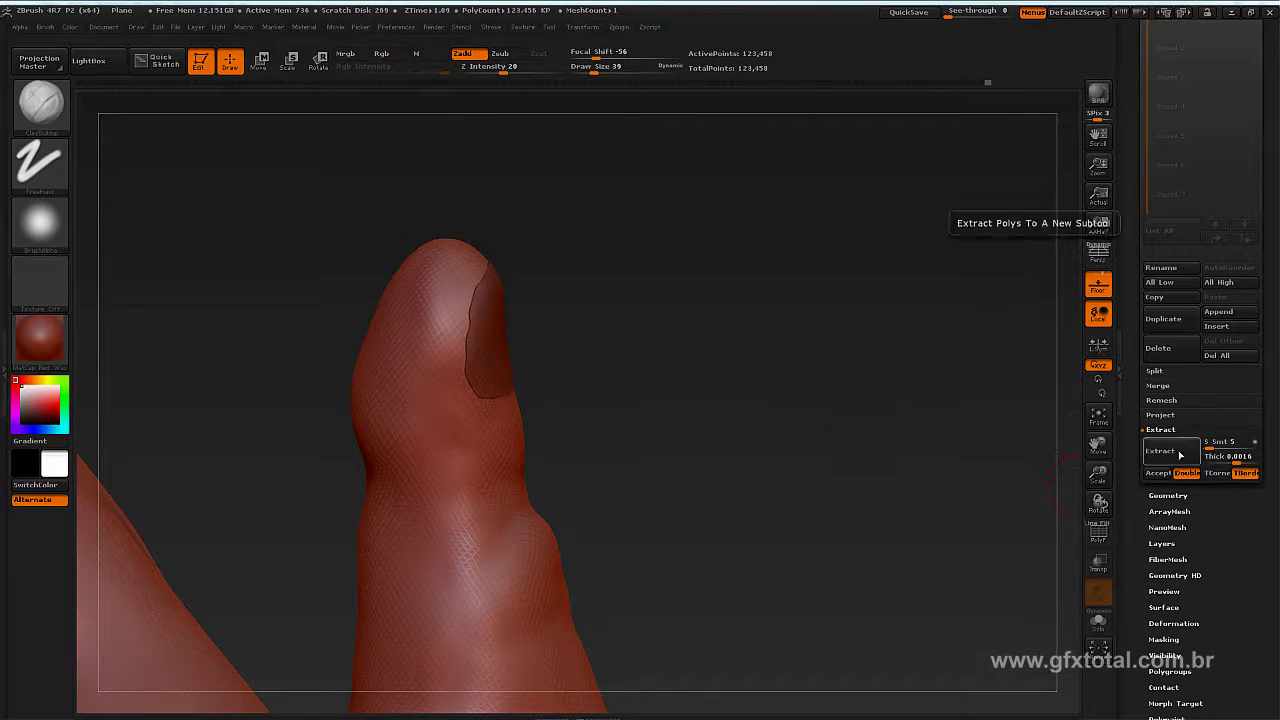
{"action": "left_click", "coordinate": [1237, 457]}
{"action": "type", "text": "0.00281"}
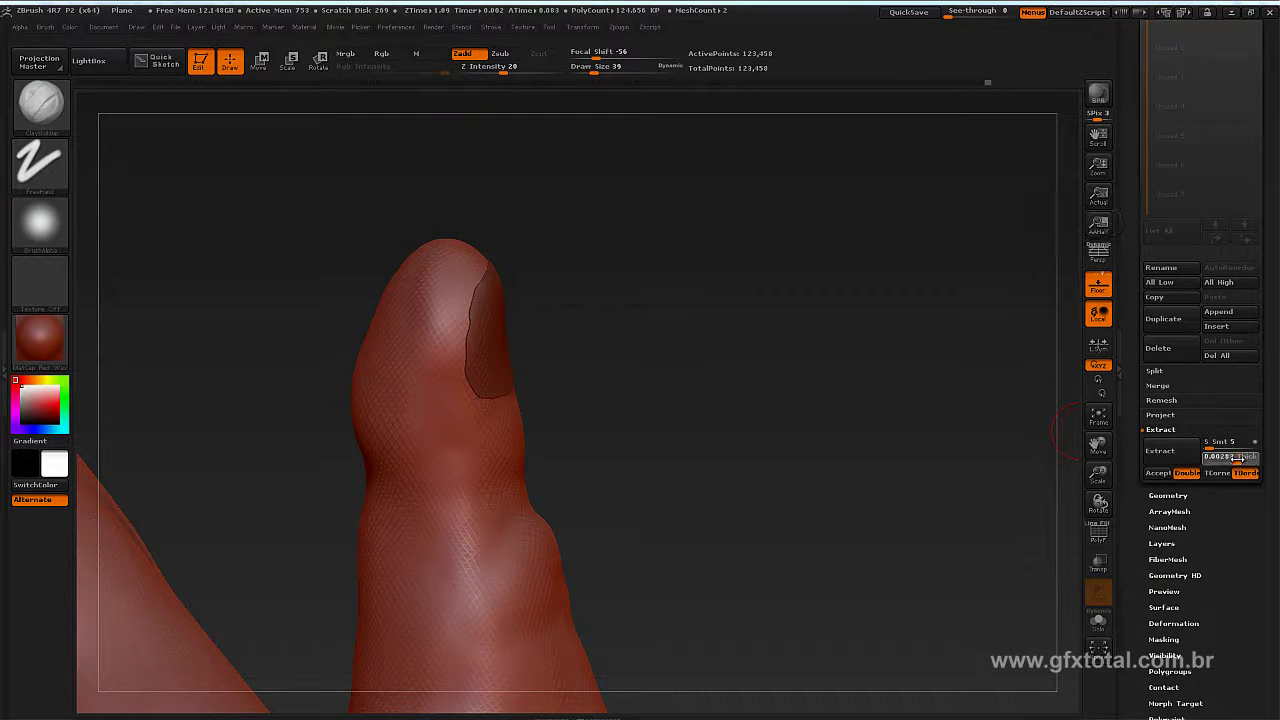
{"action": "key", "text": "Return"}
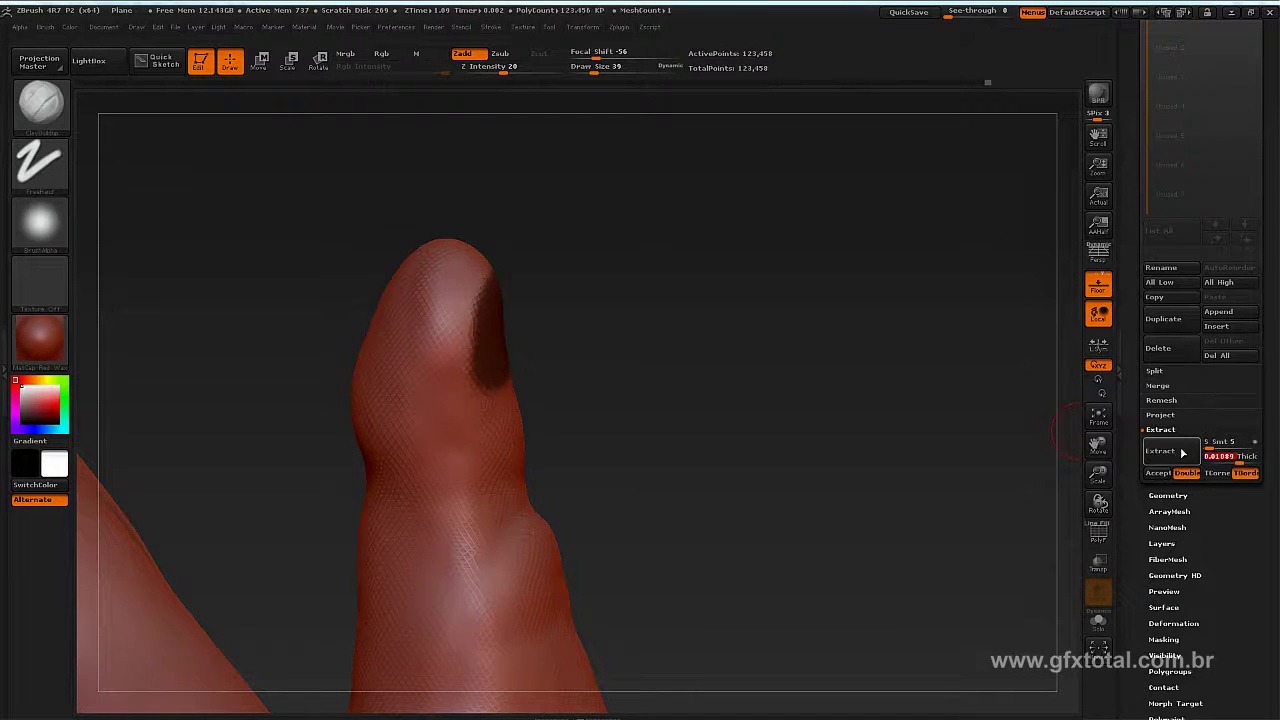
{"action": "left_click", "coordinate": [1172, 451]}
Step: Settle Thick at 0.00283 and accept the nail shell as the new Extract9 subtool
{"action": "left_click_drag", "start_coordinate": [1024, 436], "coordinate": [845, 401]}
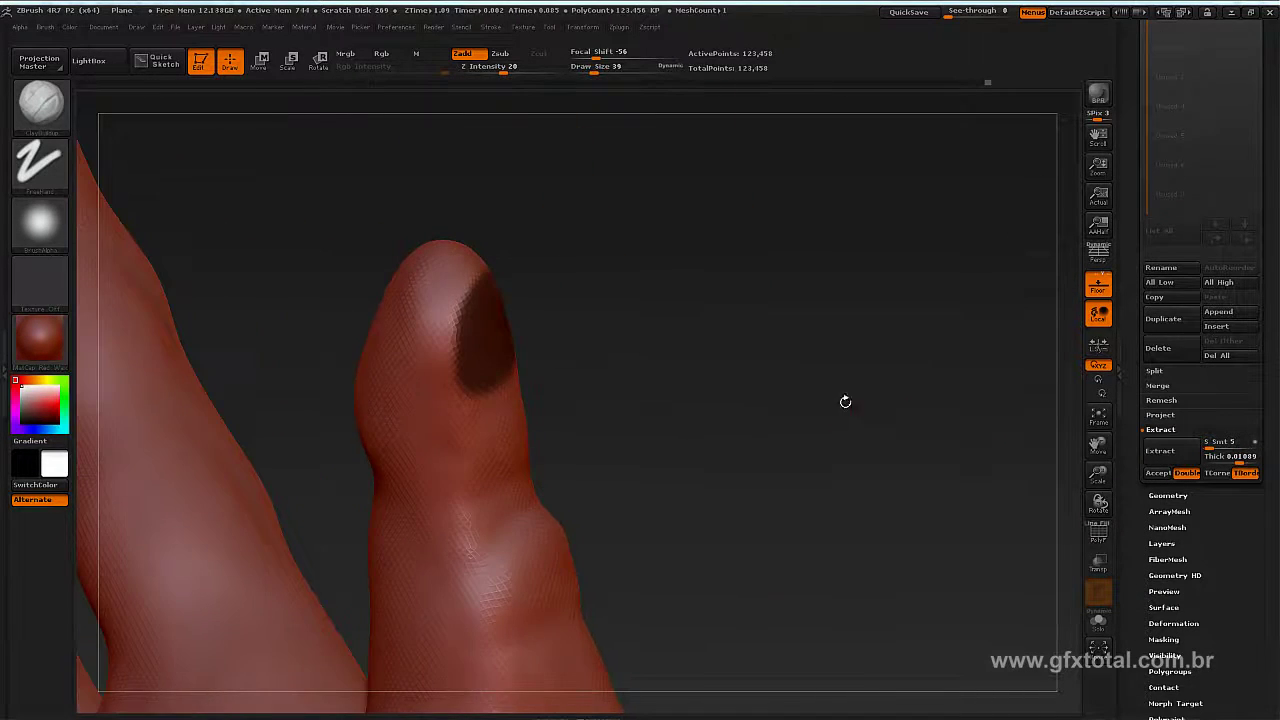
{"action": "left_click", "coordinate": [1237, 456]}
{"action": "type", "text": "0.0008"}
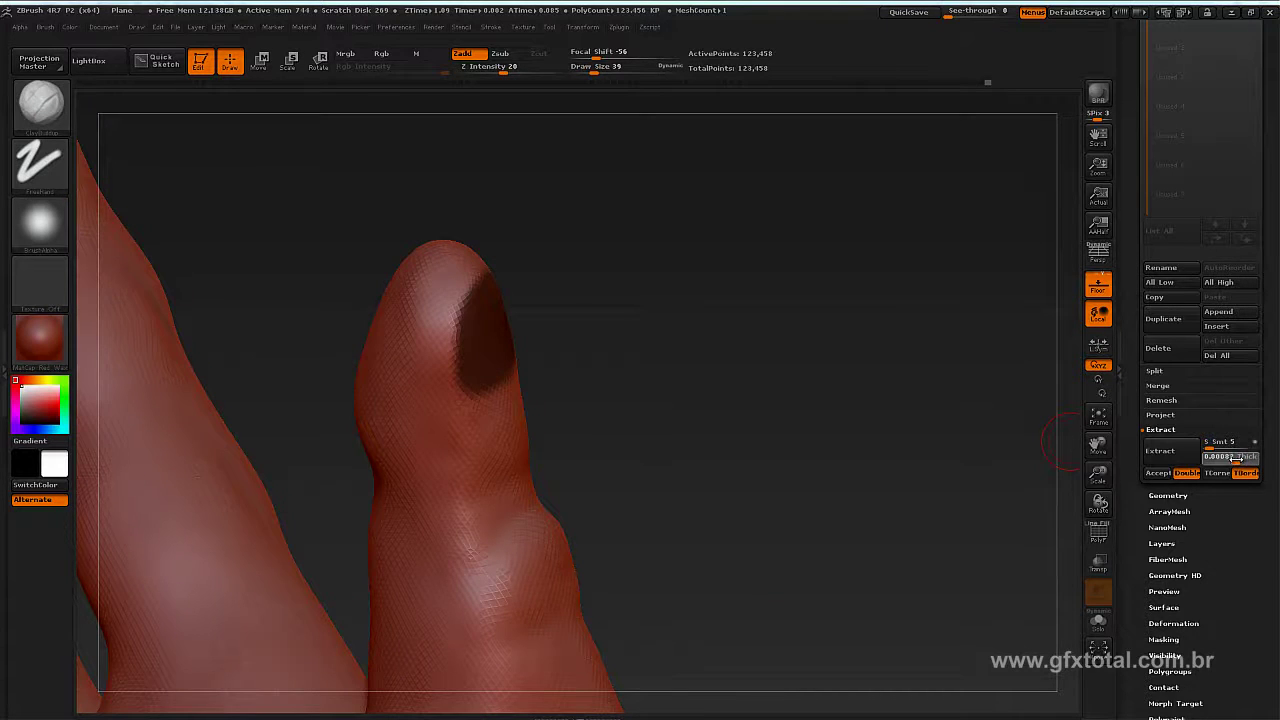
{"action": "key", "text": "Return"}
{"action": "left_click", "coordinate": [1172, 451]}
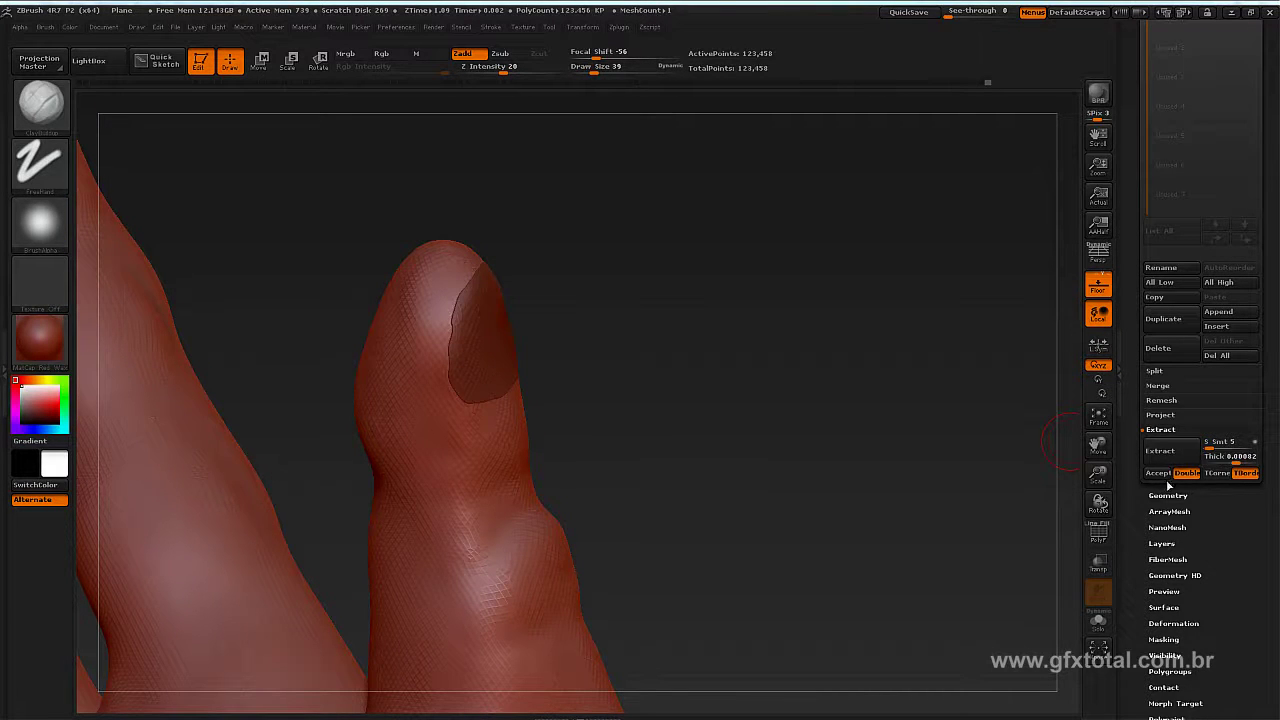
{"action": "left_click", "coordinate": [1240, 457]}
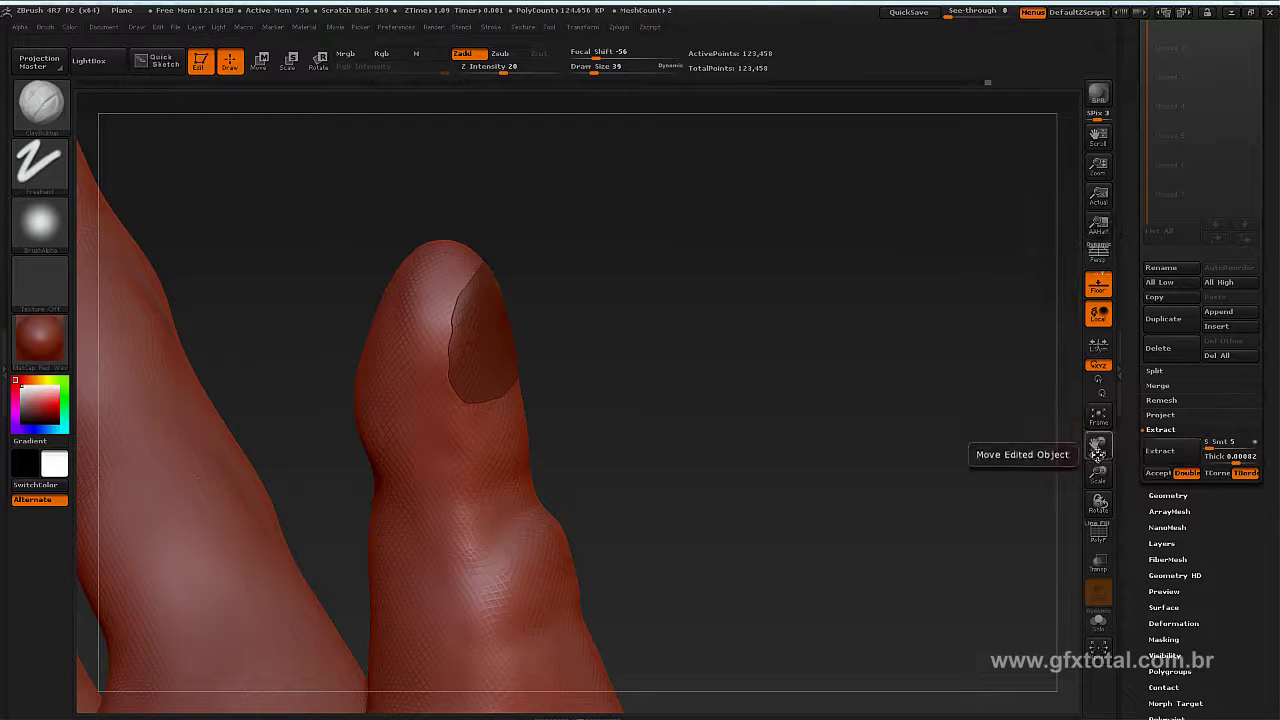
{"action": "left_click", "coordinate": [1230, 456]}
{"action": "type", "text": "0.0042"}
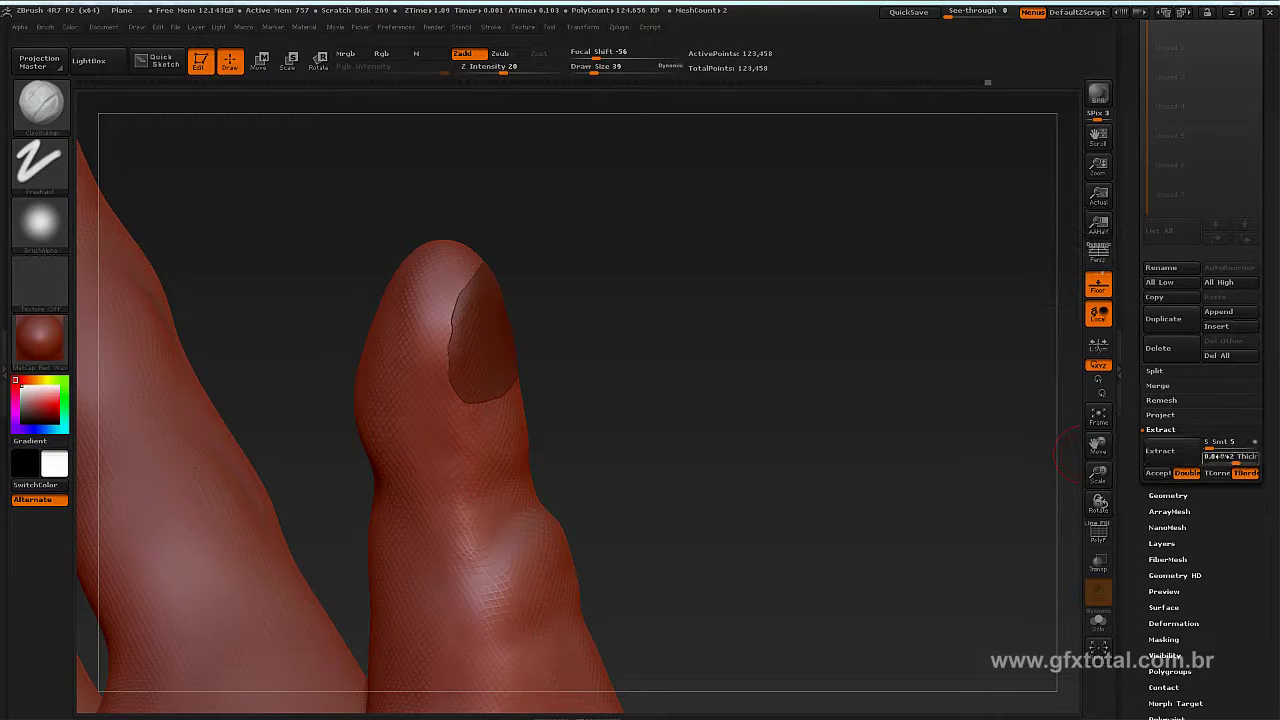
{"action": "key", "text": "Return"}
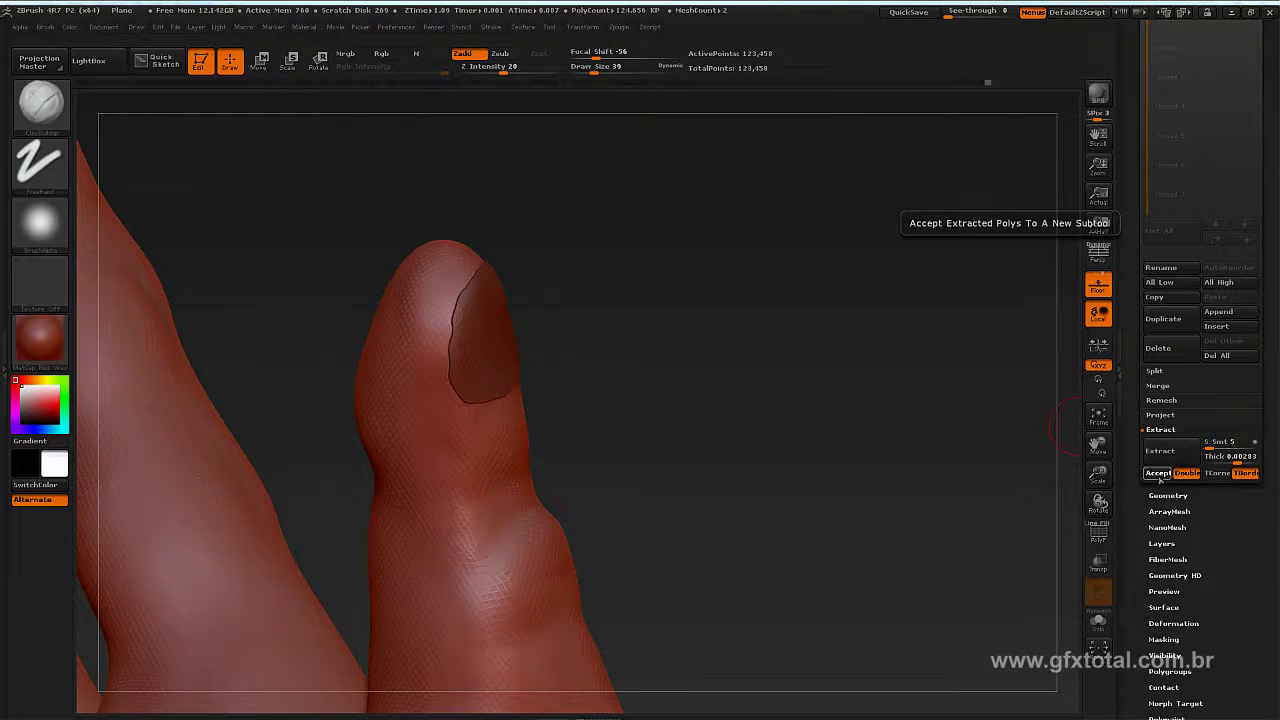
{"action": "left_click", "coordinate": [1158, 473]}
{"action": "mouse_move", "coordinate": [1000, 450]}
{"action": "left_mouse_down"}
{"action": "mouse_move", "coordinate": [863, 371]}
{"action": "mouse_move", "coordinate": [831, 309]}
{"action": "mouse_move", "coordinate": [1040, 190]}
{"action": "left_mouse_up"}
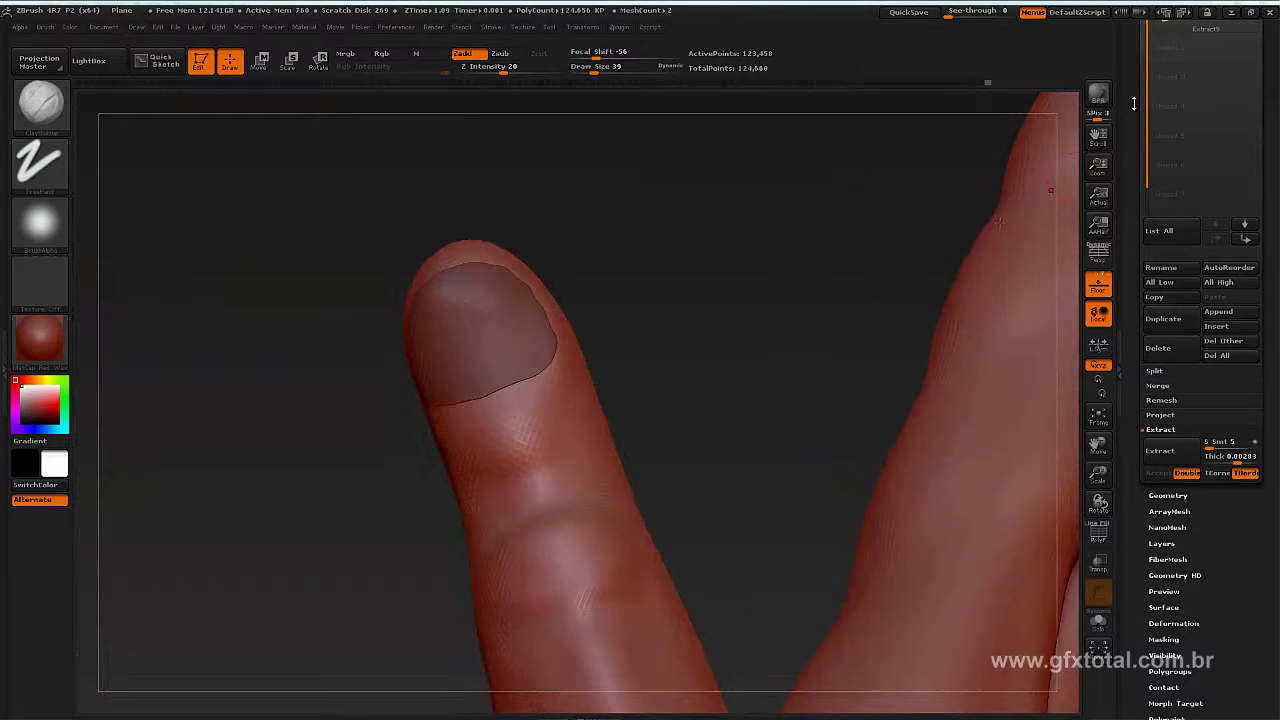
{"action": "left_click_drag", "start_coordinate": [1134, 103], "coordinate": [1146, 252]}
Step: Activate the Extract9 nail subtool and clear its mask from the fingertip
{"action": "left_click", "coordinate": [1166, 326]}
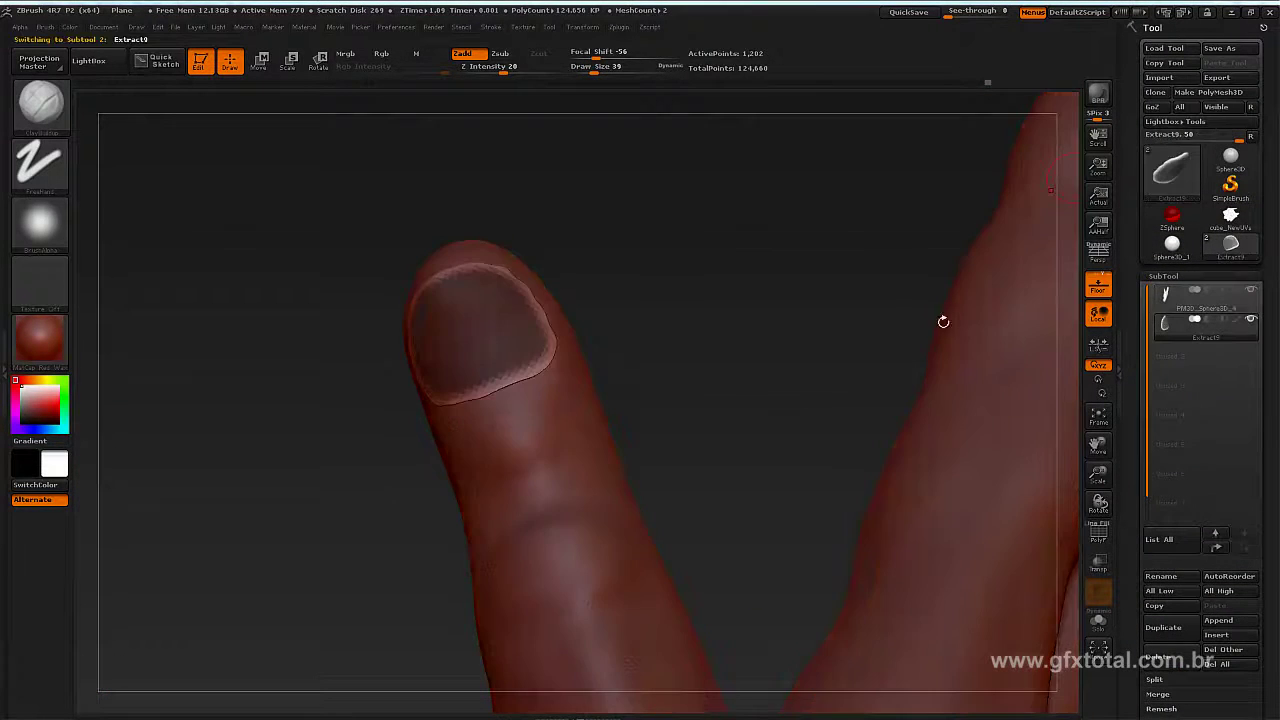
{"action": "mouse_move", "coordinate": [943, 320]}
{"action": "left_mouse_down"}
{"action": "mouse_move", "coordinate": [707, 311]}
{"action": "mouse_move", "coordinate": [729, 280]}
{"action": "mouse_move", "coordinate": [766, 297]}
{"action": "mouse_move", "coordinate": [723, 291]}
{"action": "mouse_move", "coordinate": [486, 351]}
{"action": "left_mouse_up"}
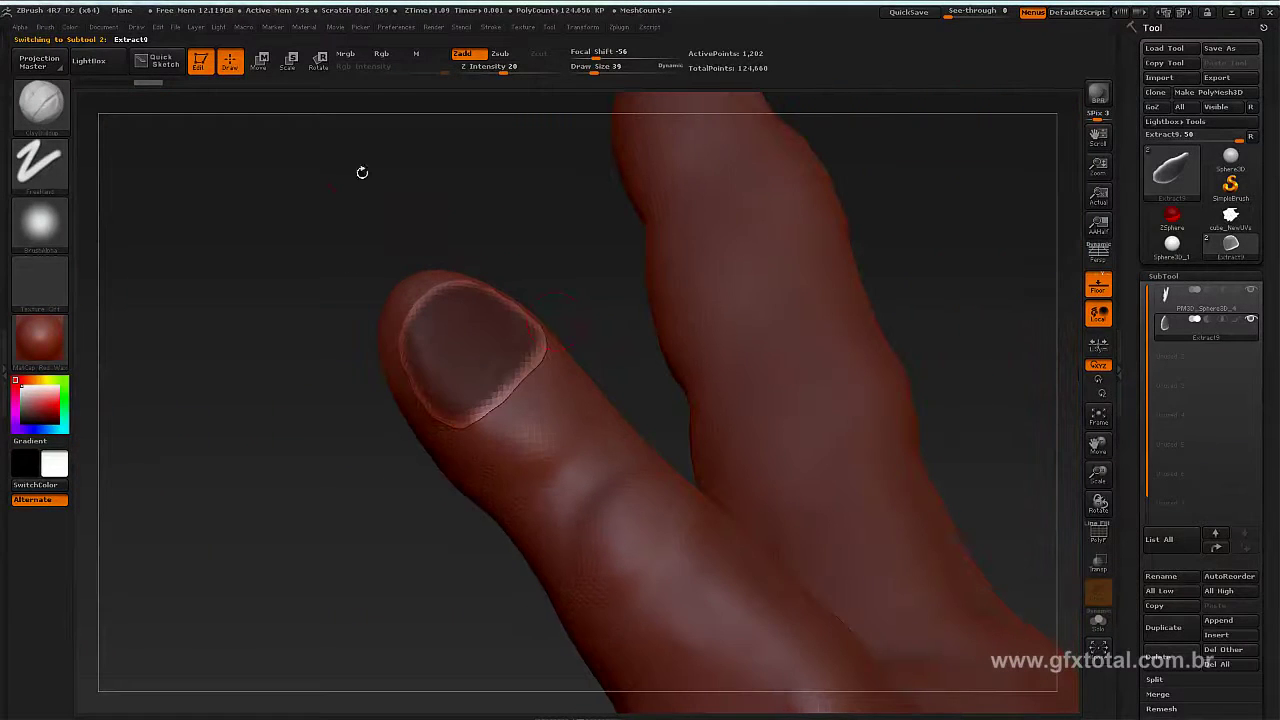
{"action": "left_click_drag", "start_coordinate": [237, 314], "coordinate": [300, 400], "text": "ctrl"}
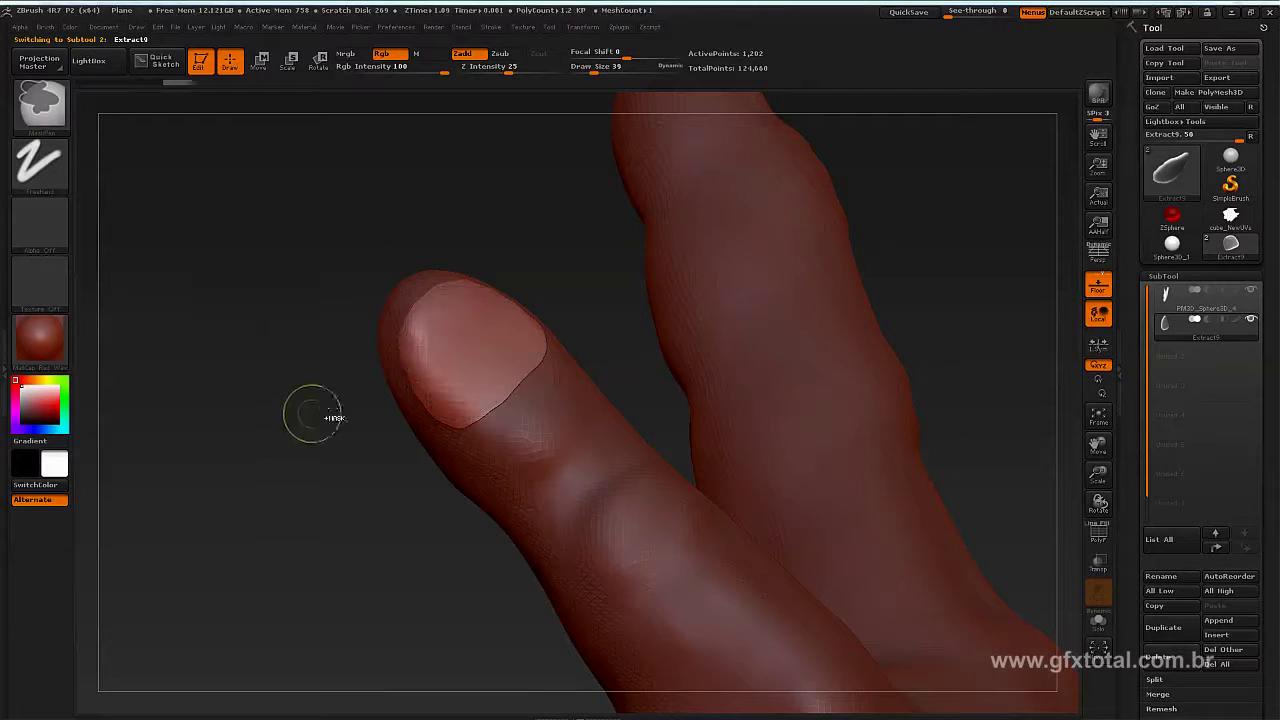
{"action": "key", "text": "ctrl+shift"}
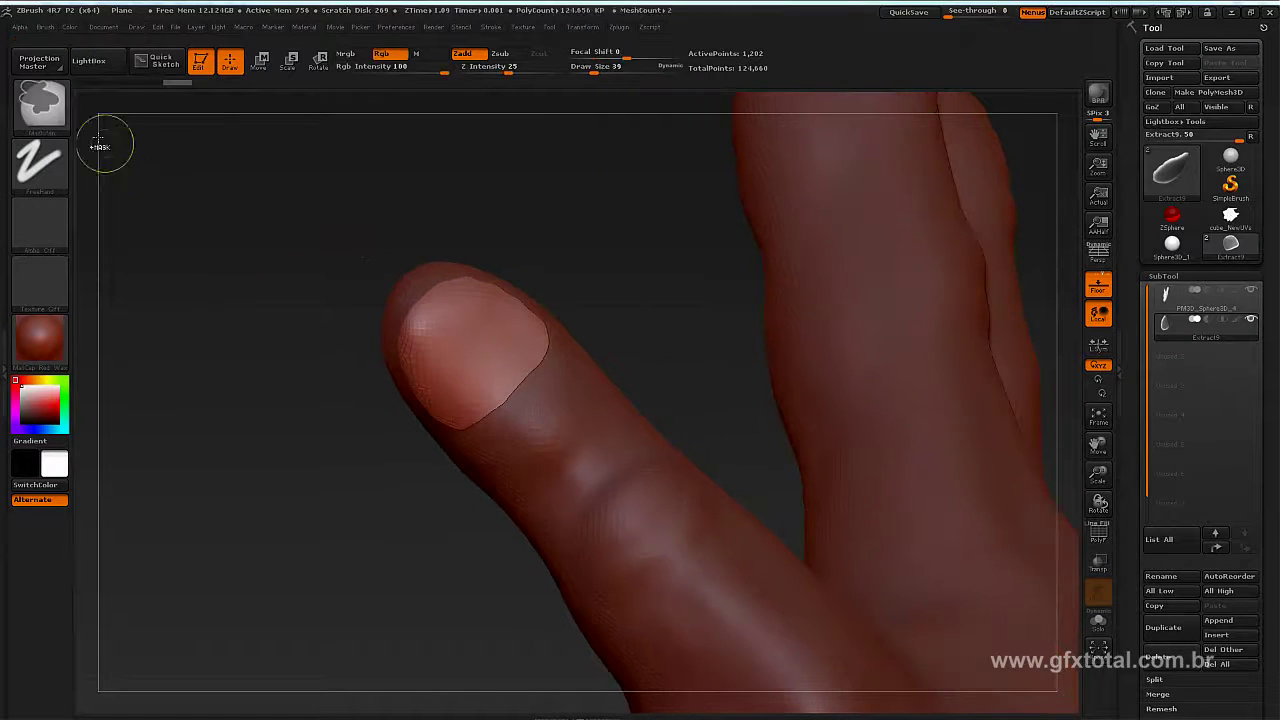
{"action": "left_click", "coordinate": [38, 102]}
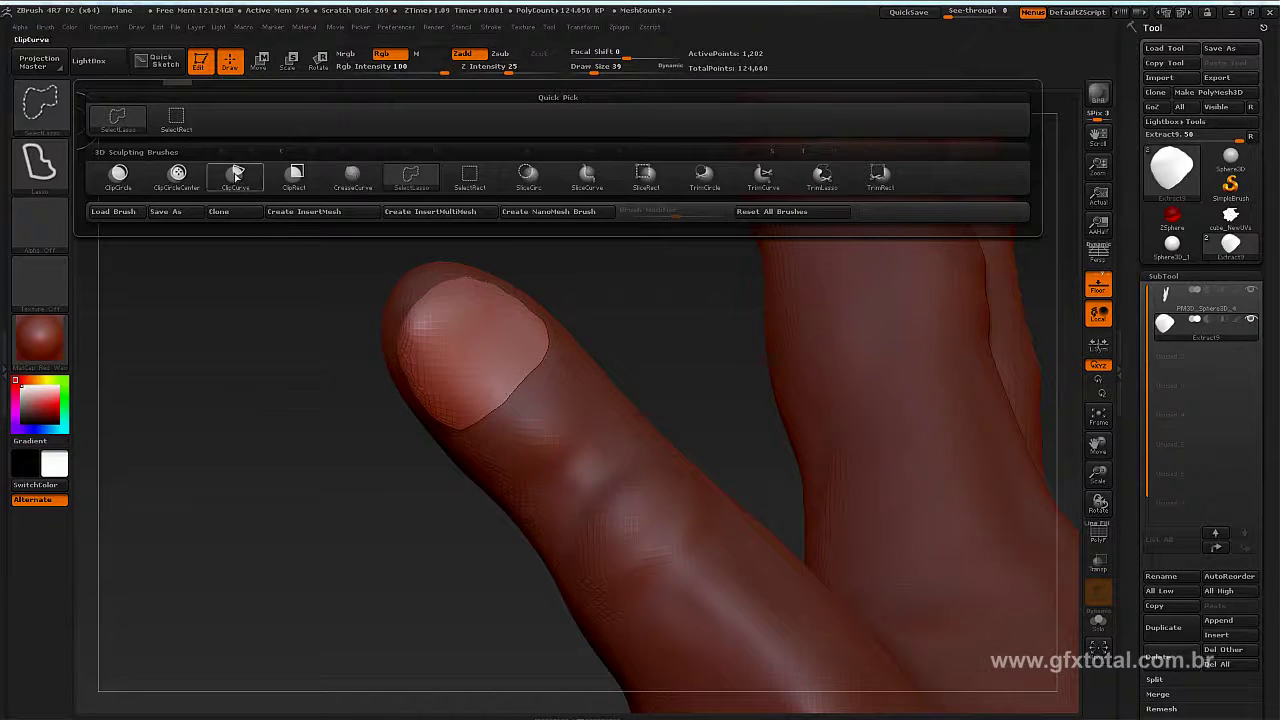
Step: Try trimming the nail shell with ClipCurve, drawing curved clip strokes over the fingertip
{"action": "left_click", "coordinate": [243, 178], "text": "ctrl+shift"}
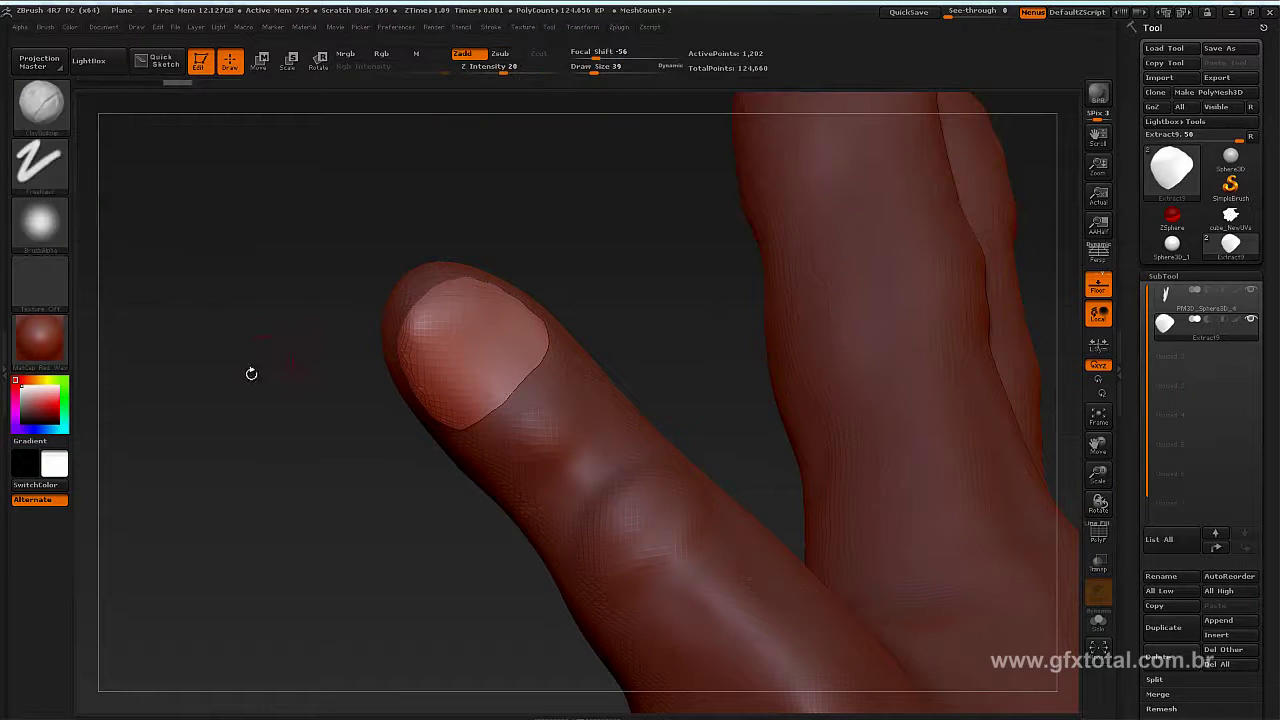
{"action": "left_click", "coordinate": [250, 280], "text": "ctrl+shift"}
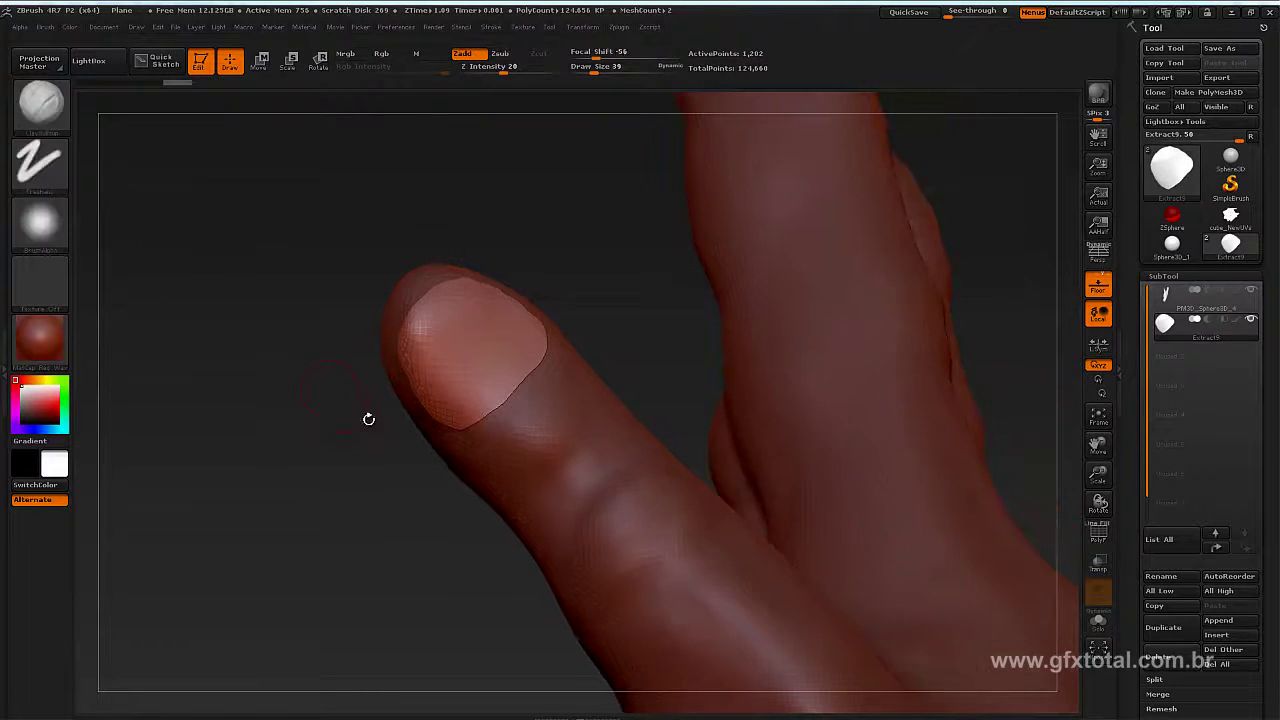
{"action": "left_click", "coordinate": [374, 531], "text": "ctrl+shift"}
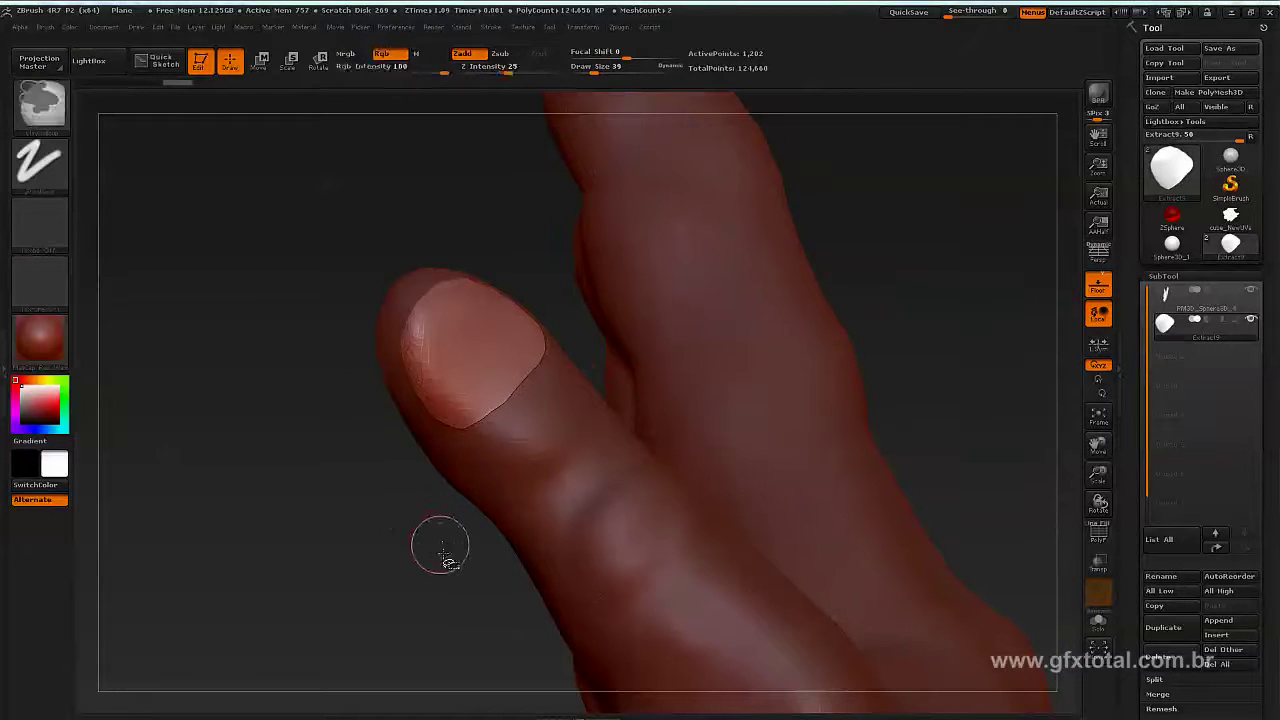
{"action": "mouse_move", "coordinate": [400, 505]}
{"action": "left_mouse_down", "text": "ctrl+shift"}
{"action": "mouse_move", "coordinate": [424, 392]}
{"action": "mouse_move", "coordinate": [392, 311]}
{"action": "mouse_move", "coordinate": [424, 262]}
{"action": "mouse_move", "coordinate": [420, 234]}
{"action": "mouse_move", "coordinate": [441, 232]}
{"action": "left_mouse_up", "text": "ctrl+shift"}
{"action": "mouse_move", "coordinate": [480, 194]}
{"action": "left_mouse_down"}
{"action": "mouse_move", "coordinate": [531, 218]}
{"action": "mouse_move", "coordinate": [594, 283]}
{"action": "left_mouse_up"}
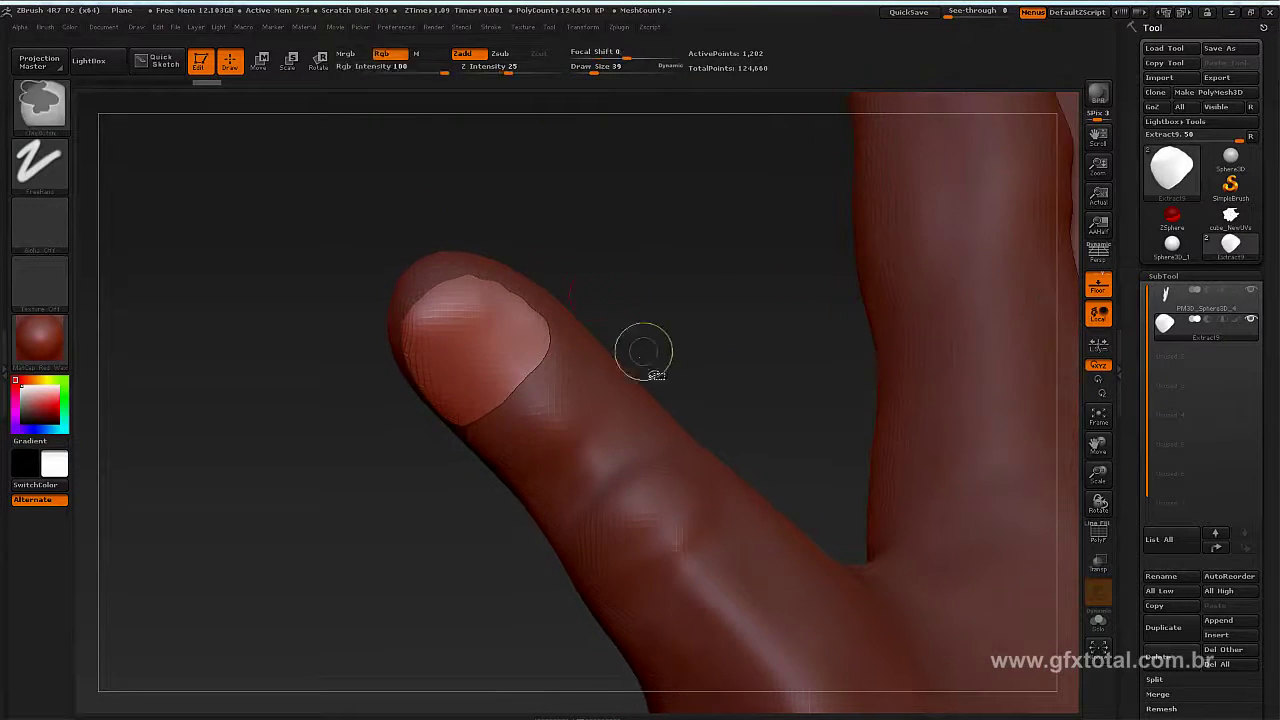
{"action": "mouse_move", "coordinate": [645, 357]}
{"action": "left_mouse_down", "text": "ctrl+shift"}
{"action": "mouse_move", "coordinate": [565, 284]}
{"action": "mouse_move", "coordinate": [748, 314]}
{"action": "mouse_move", "coordinate": [500, 263]}
{"action": "mouse_move", "coordinate": [457, 271]}
{"action": "mouse_move", "coordinate": [497, 252]}
{"action": "mouse_move", "coordinate": [482, 279]}
{"action": "mouse_move", "coordinate": [596, 364]}
{"action": "left_mouse_up", "text": "ctrl+shift"}
{"action": "key", "text": "alt"}
{"action": "left_click_drag", "start_coordinate": [654, 309], "coordinate": [662, 263]}
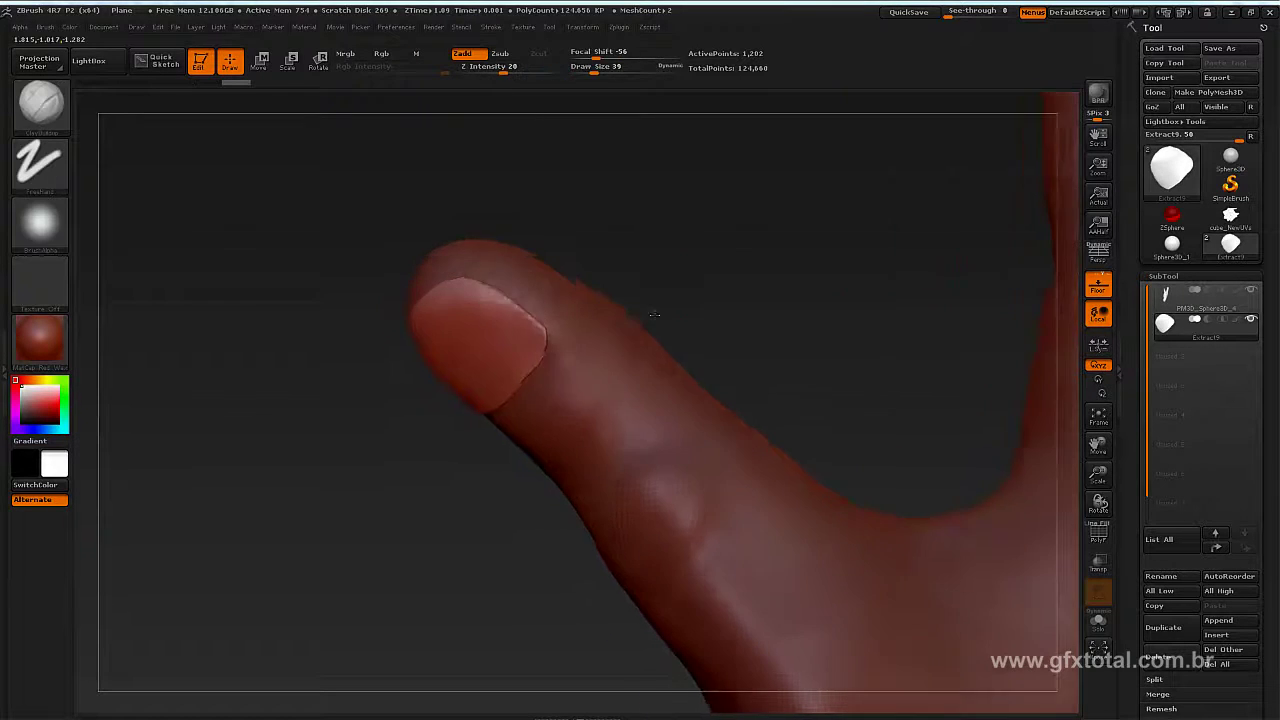
{"action": "key", "text": "ctrl+shift"}
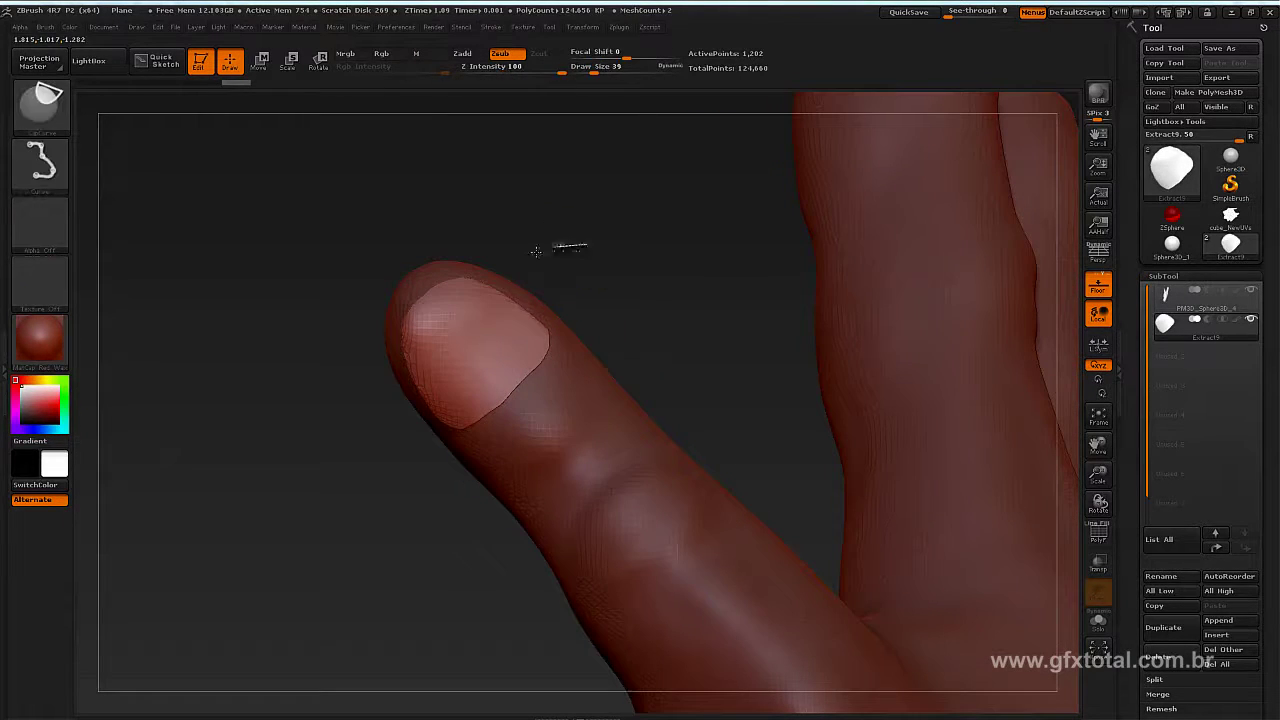
{"action": "mouse_move", "coordinate": [587, 244]}
{"action": "left_mouse_down", "text": "ctrl+shift"}
{"action": "mouse_move", "coordinate": [410, 316]}
{"action": "mouse_move", "coordinate": [534, 243]}
{"action": "mouse_move", "coordinate": [555, 245]}
{"action": "left_mouse_up", "text": "ctrl+shift"}
{"action": "key", "text": "alt"}
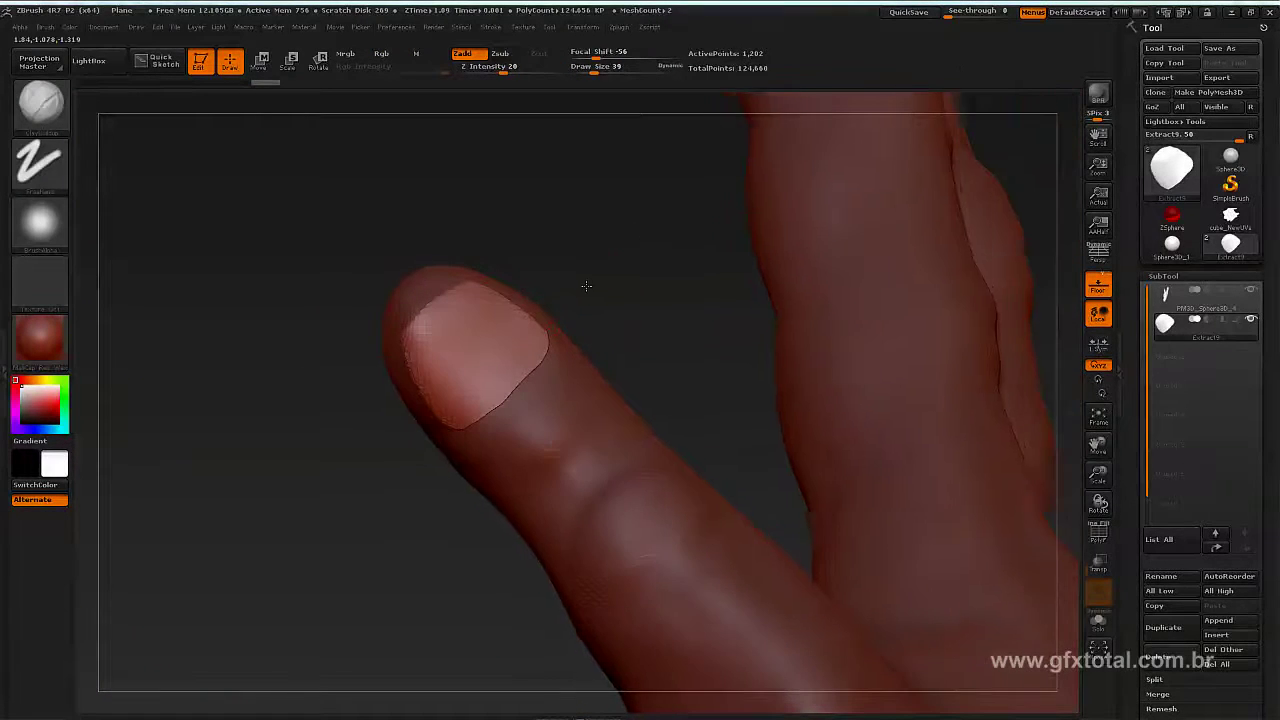
Step: Switch to the Move brush at size 89, then reselect the PM3D_Sphere3D_4 hand subtool
{"action": "left_click", "coordinate": [40, 100]}
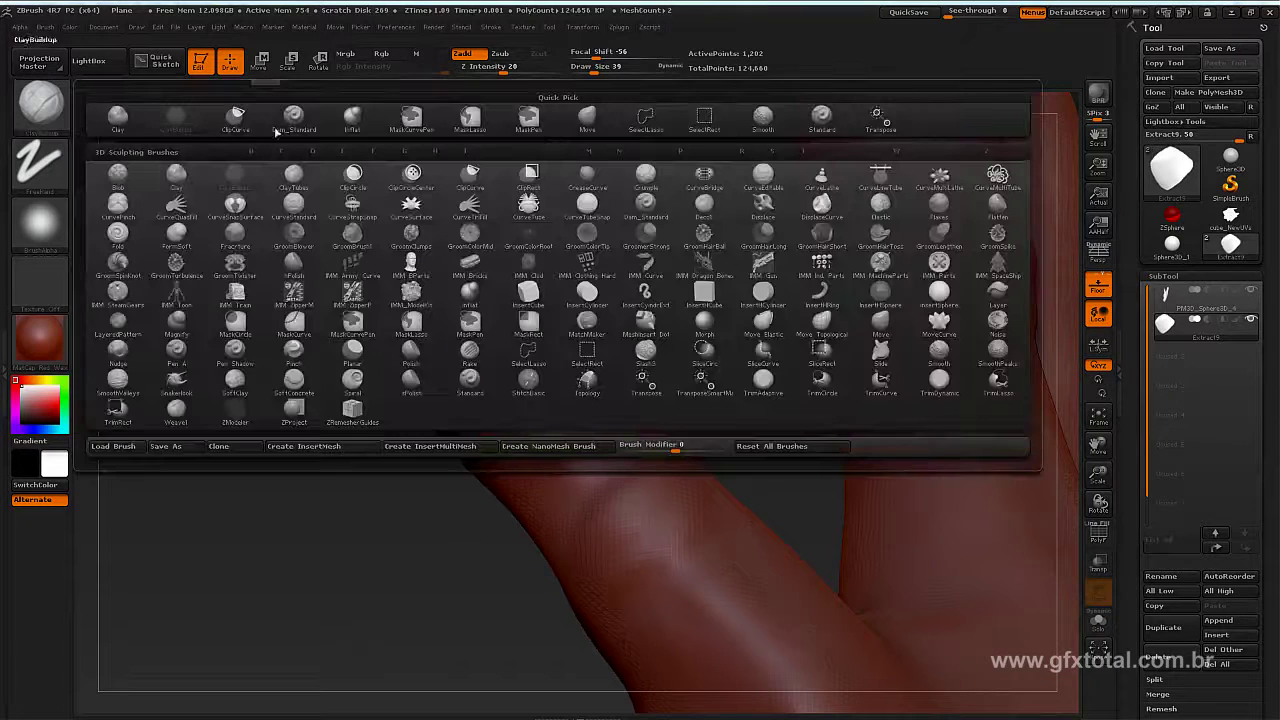
{"action": "left_click", "coordinate": [821, 118]}
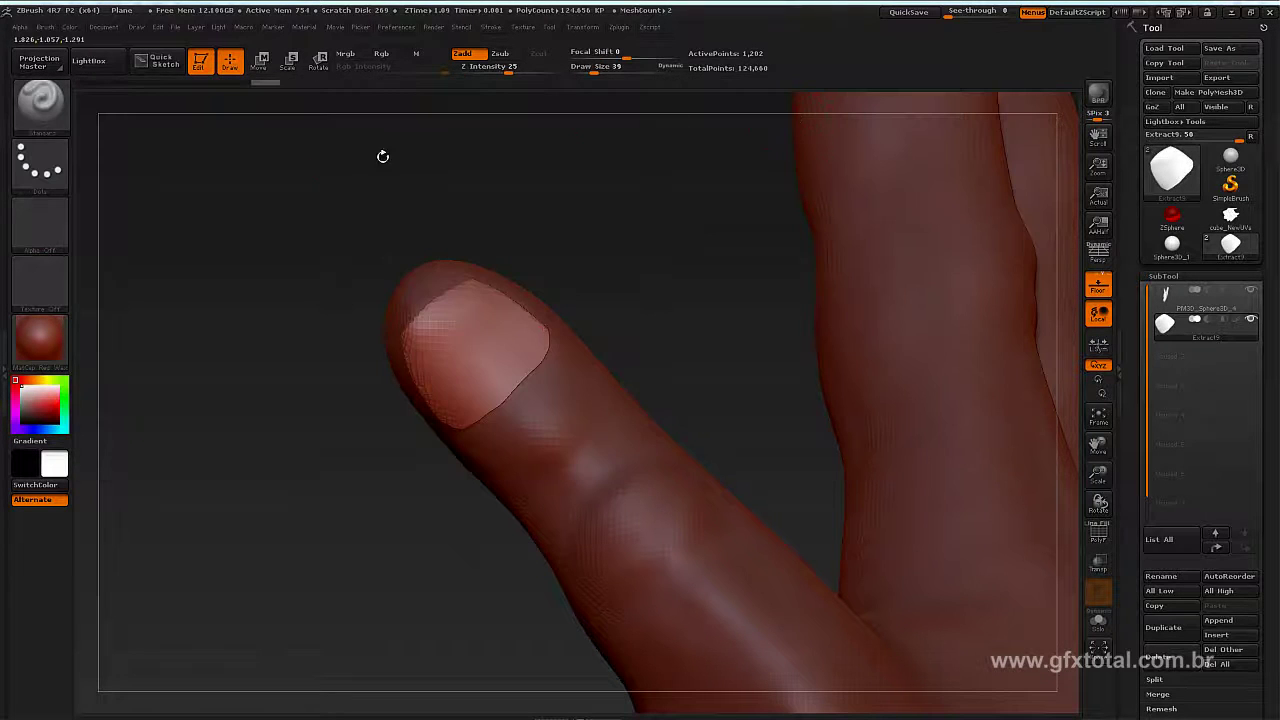
{"action": "left_click", "coordinate": [40, 100]}
{"action": "left_click", "coordinate": [470, 120]}
{"action": "key", "text": "space"}
{"action": "left_click_drag", "start_coordinate": [570, 279], "coordinate": [580, 281]}
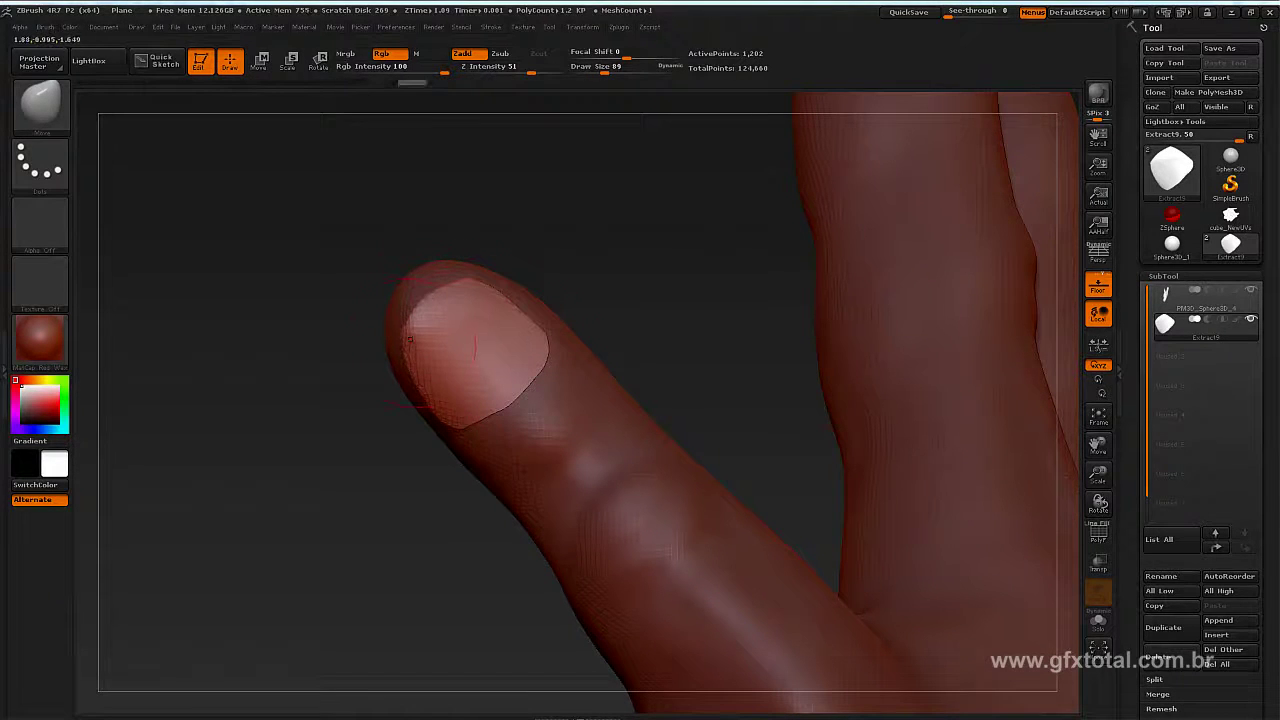
{"action": "mouse_move", "coordinate": [563, 237]}
{"action": "left_mouse_down"}
{"action": "mouse_move", "coordinate": [670, 226]}
{"action": "mouse_move", "coordinate": [653, 230]}
{"action": "left_mouse_up"}
{"action": "left_click_drag", "start_coordinate": [316, 210], "coordinate": [439, 269]}
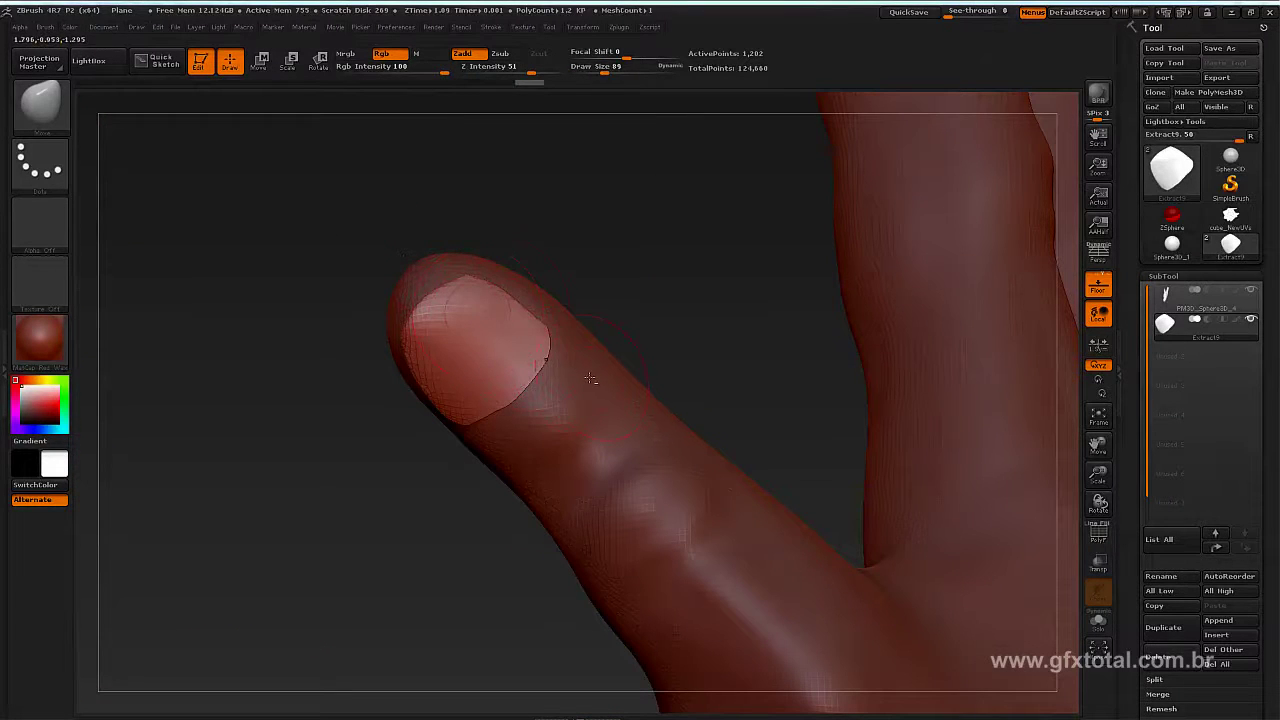
{"action": "left_click", "coordinate": [1164, 296]}
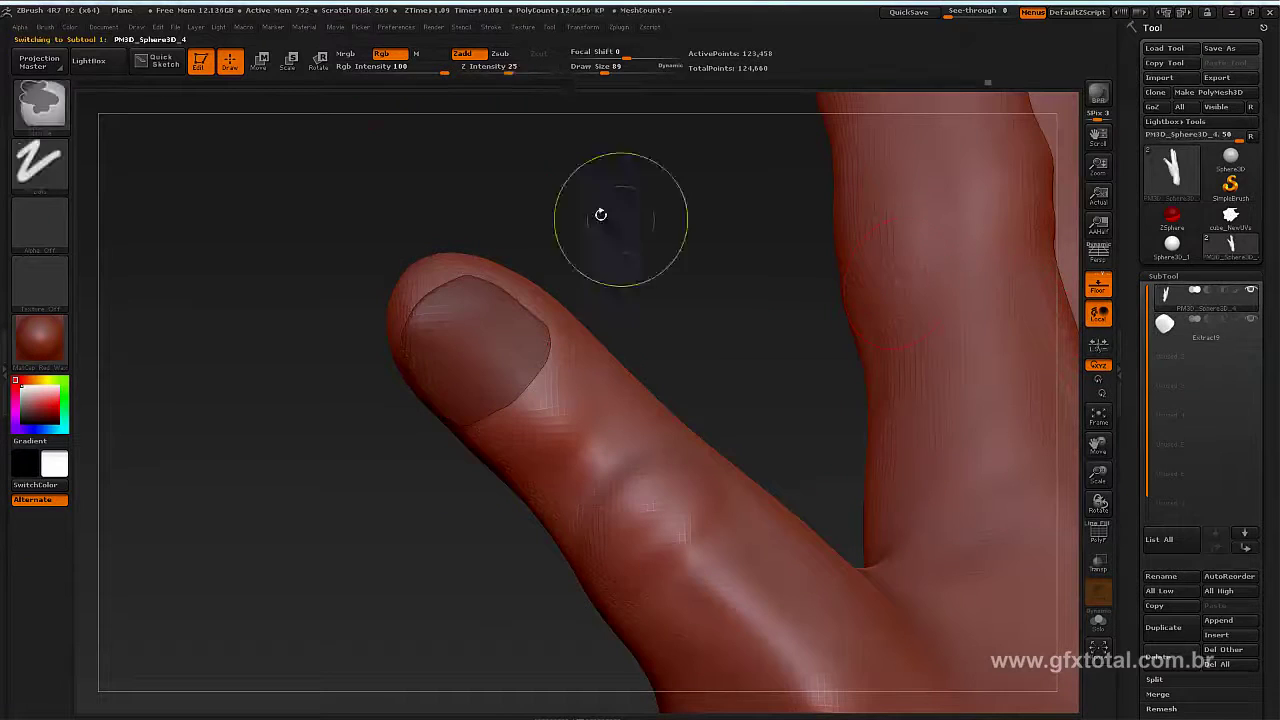
Step: Sculpt a cuticle rim along the nail's lower edge with ClayBuildup at sizes 32 and 53
{"action": "key", "text": "b"}
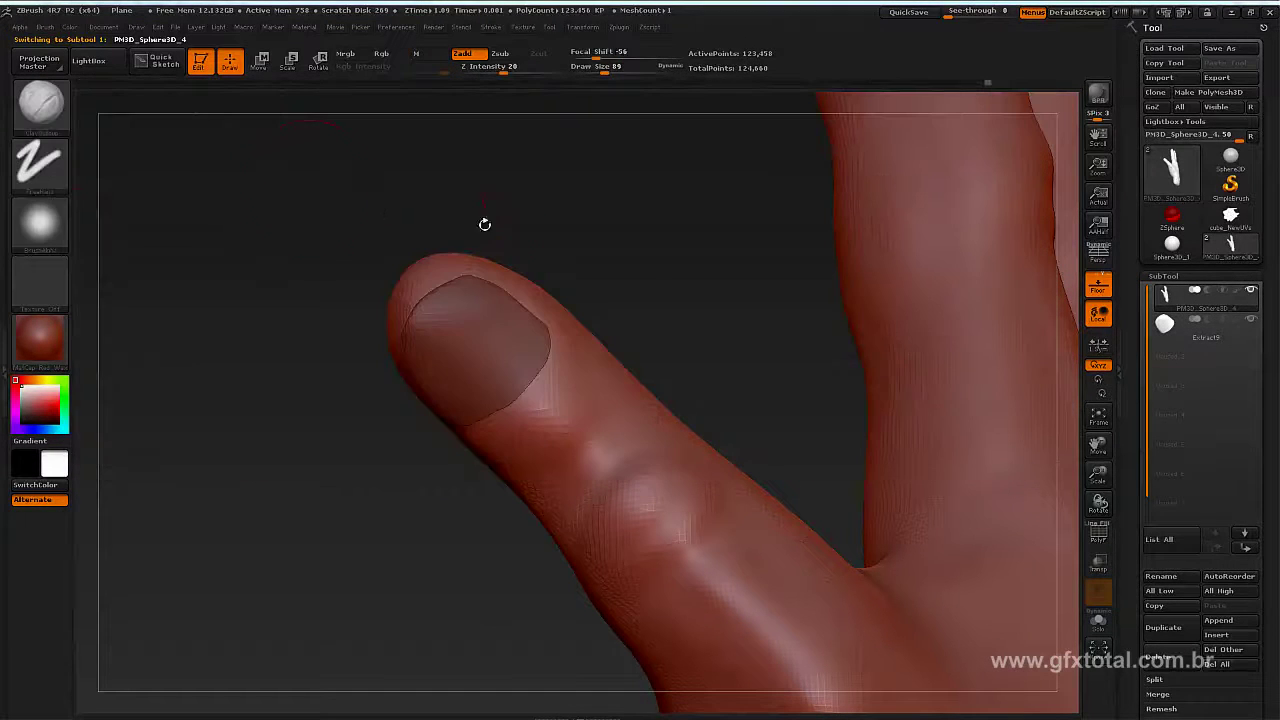
{"action": "left_click", "coordinate": [176, 118]}
{"action": "key", "text": "space"}
{"action": "left_click_drag", "start_coordinate": [571, 221], "coordinate": [558, 221]}
{"action": "mouse_move", "coordinate": [538, 376]}
{"action": "left_mouse_down"}
{"action": "mouse_move", "coordinate": [556, 340]}
{"action": "mouse_move", "coordinate": [546, 374]}
{"action": "left_mouse_up"}
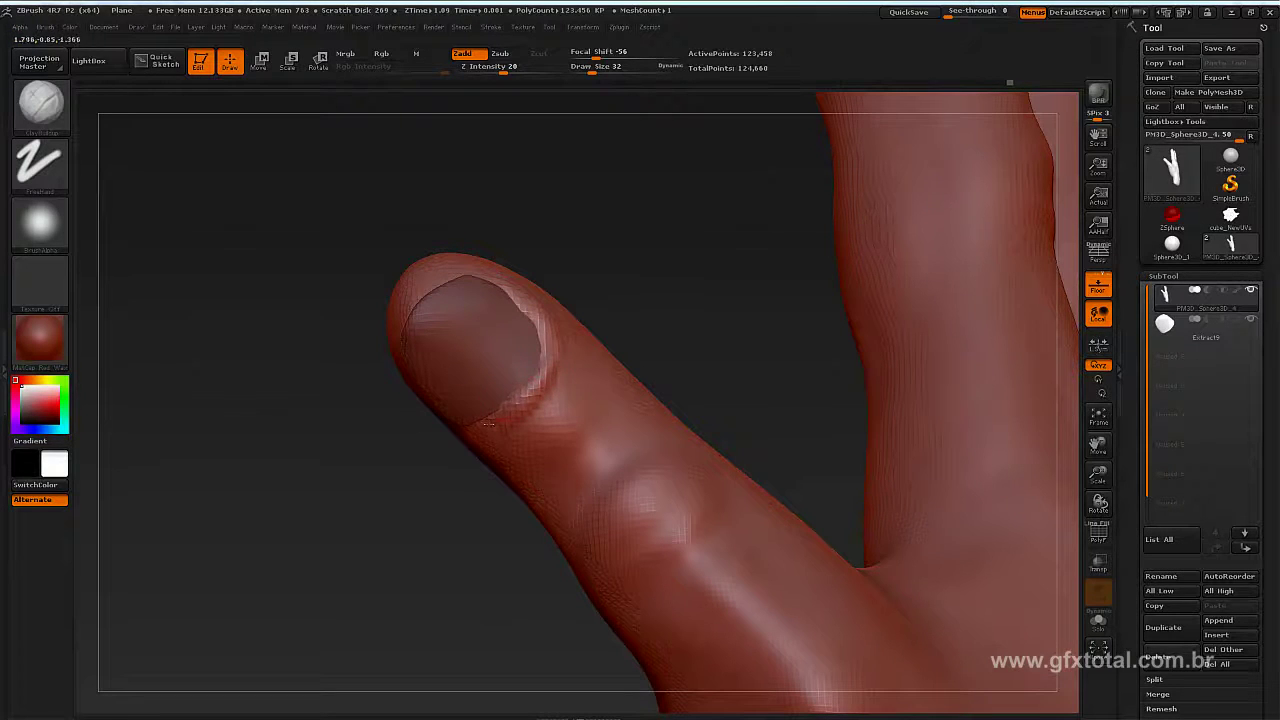
{"action": "left_click_drag", "start_coordinate": [368, 534], "coordinate": [469, 424]}
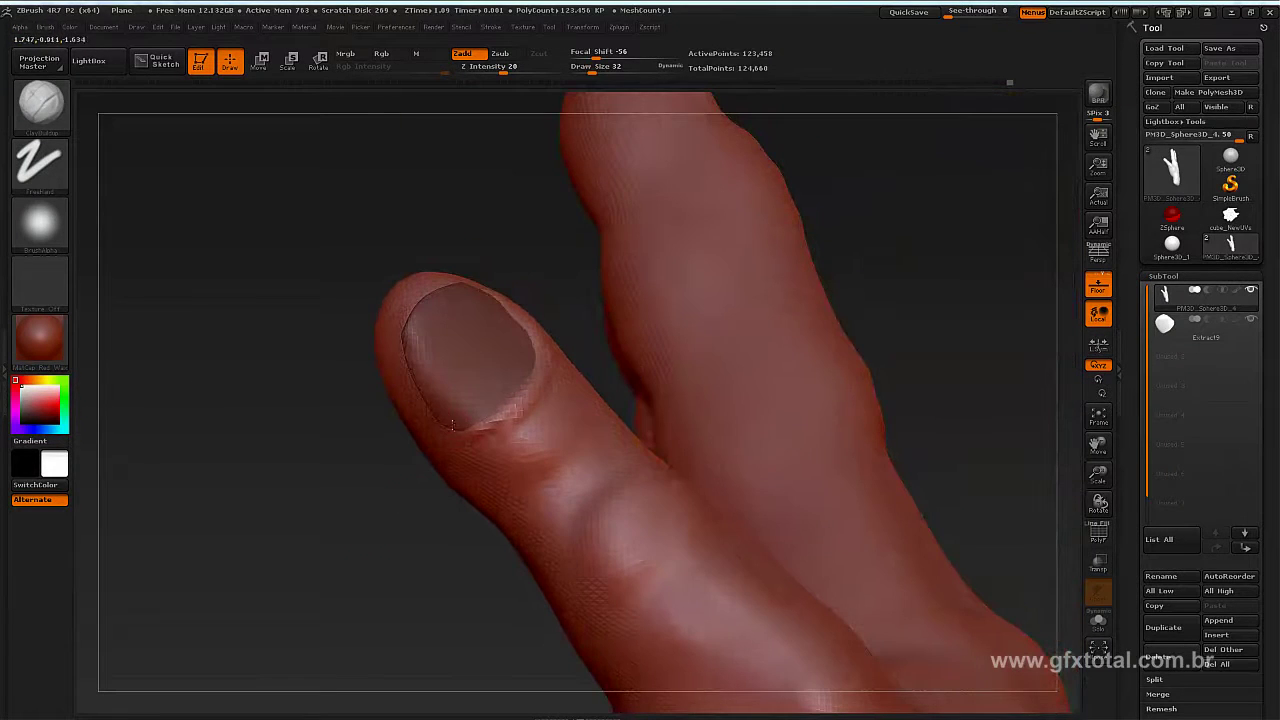
{"action": "key", "text": "space"}
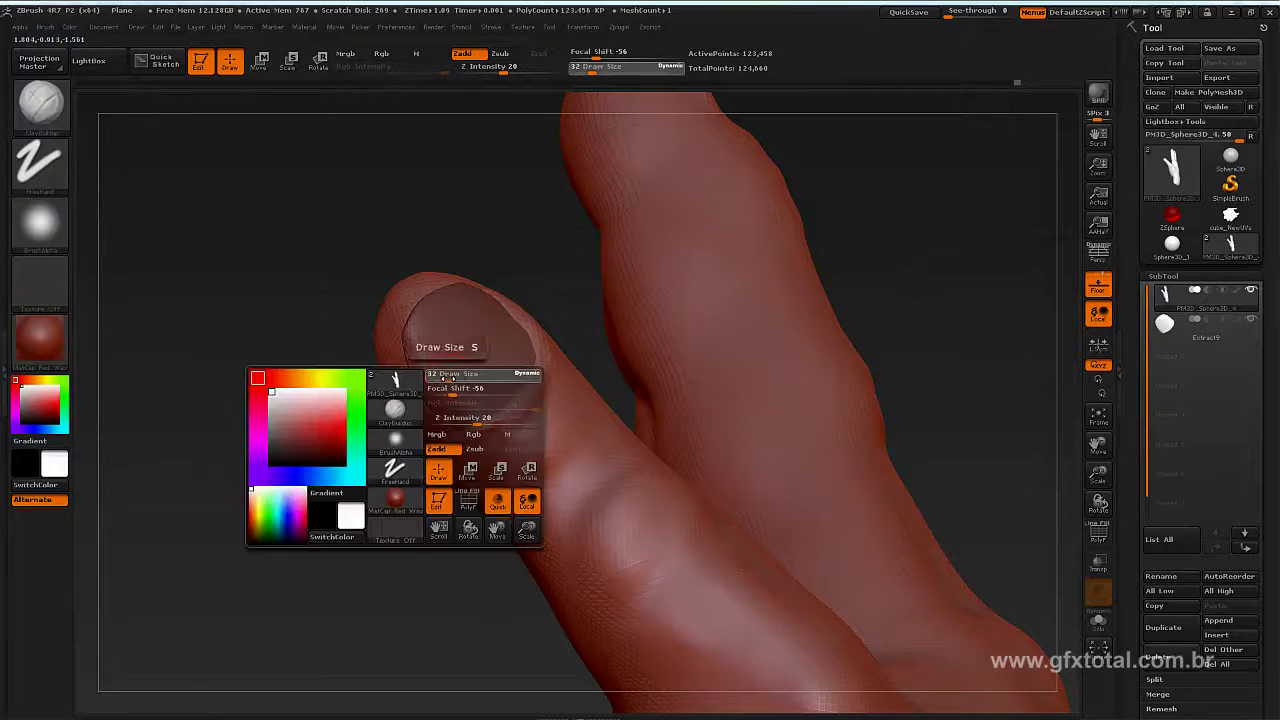
{"action": "mouse_move", "coordinate": [437, 405]}
{"action": "left_mouse_down"}
{"action": "mouse_move", "coordinate": [418, 384]}
{"action": "mouse_move", "coordinate": [465, 425]}
{"action": "mouse_move", "coordinate": [505, 434]}
{"action": "mouse_move", "coordinate": [553, 381]}
{"action": "left_mouse_up"}
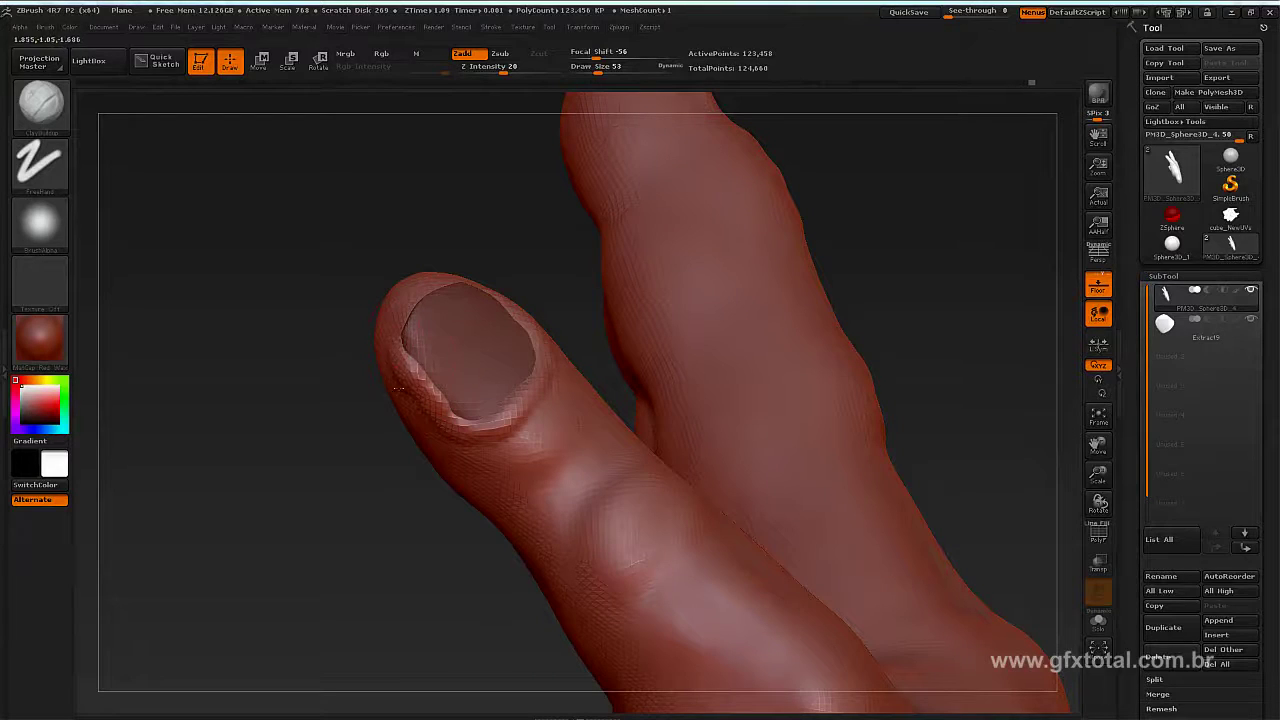
{"action": "key", "text": "shift"}
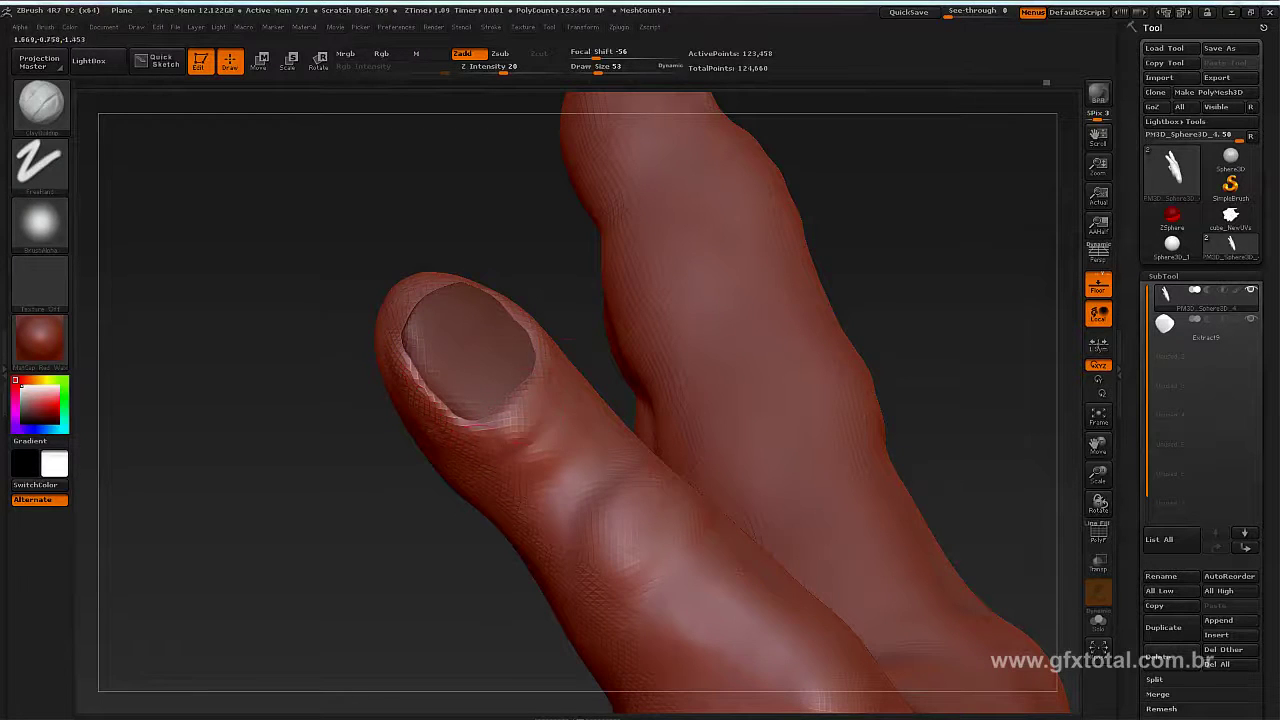
{"action": "mouse_move", "coordinate": [574, 304]}
{"action": "left_mouse_down"}
{"action": "mouse_move", "coordinate": [552, 346]}
{"action": "mouse_move", "coordinate": [566, 328]}
{"action": "left_mouse_up"}
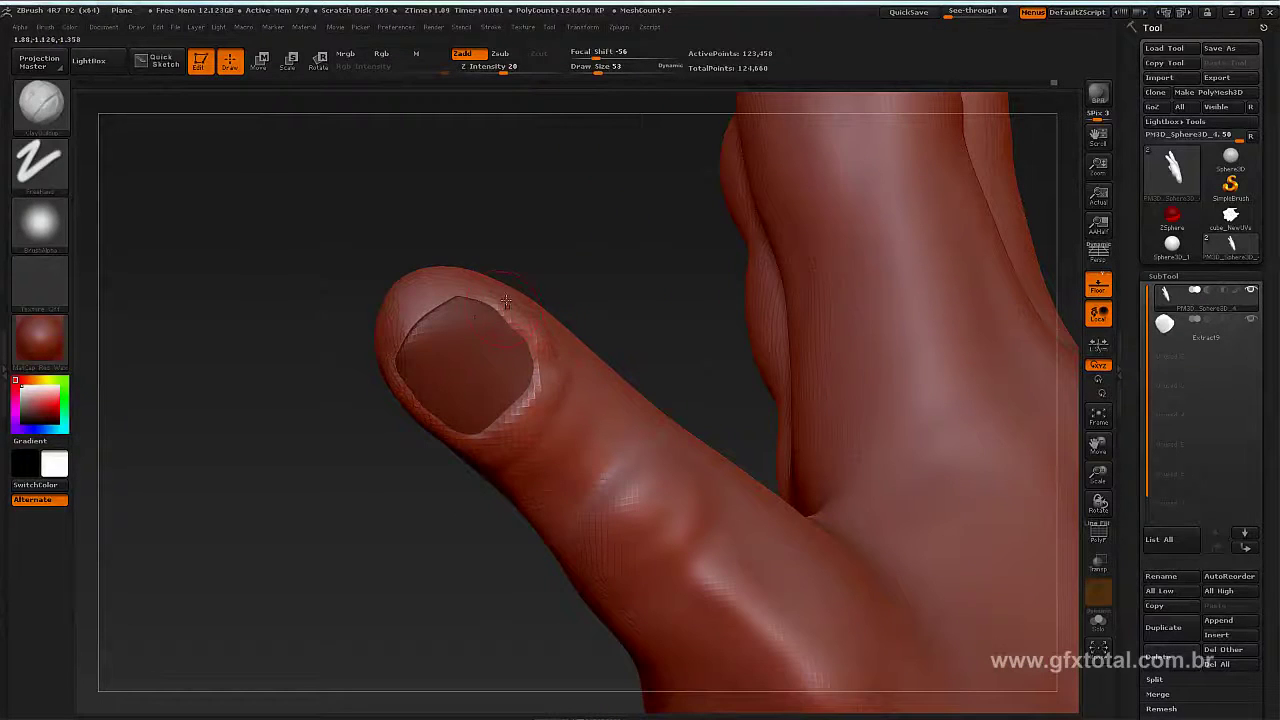
{"action": "left_click_drag", "start_coordinate": [536, 199], "coordinate": [577, 317]}
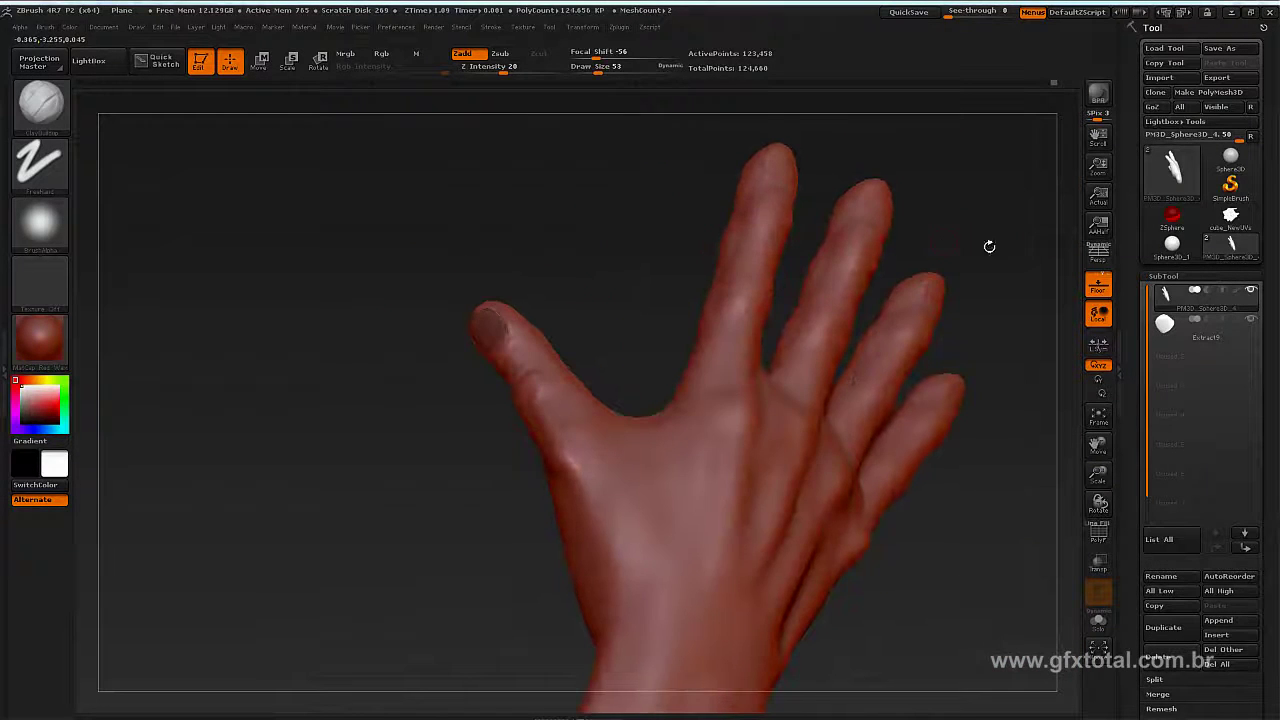
{"action": "left_click_drag", "start_coordinate": [989, 246], "coordinate": [929, 243]}
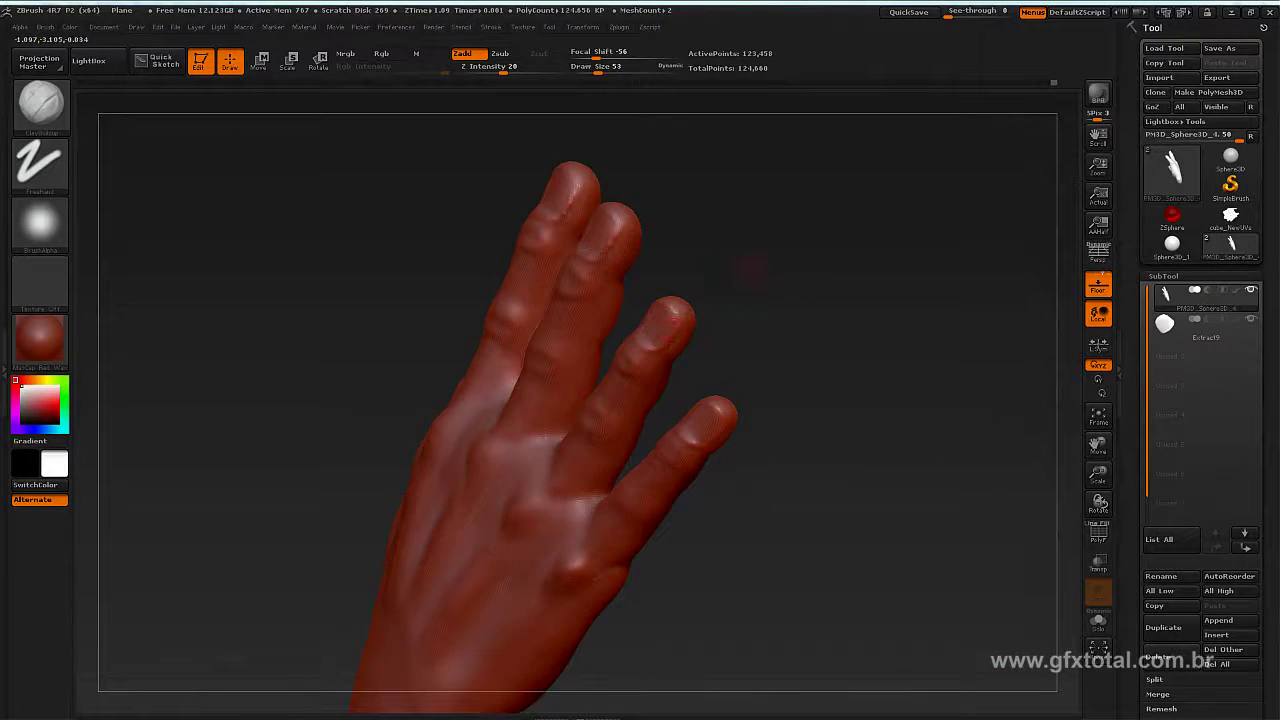
{"action": "left_click_drag", "start_coordinate": [754, 268], "coordinate": [785, 279]}
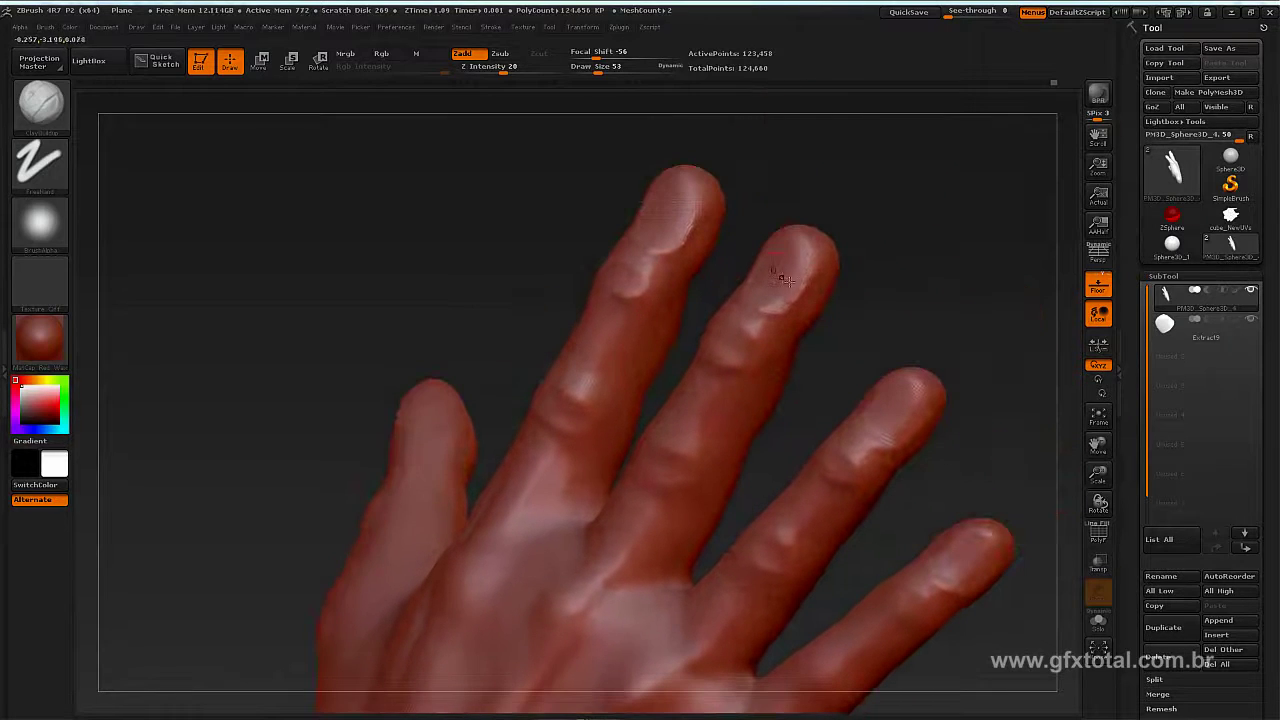
{"action": "key", "text": "shift"}
{"action": "mouse_move", "coordinate": [800, 252]}
{"action": "left_mouse_down"}
{"action": "mouse_move", "coordinate": [780, 220]}
{"action": "mouse_move", "coordinate": [616, 180]}
{"action": "mouse_move", "coordinate": [663, 198]}
{"action": "left_mouse_up"}
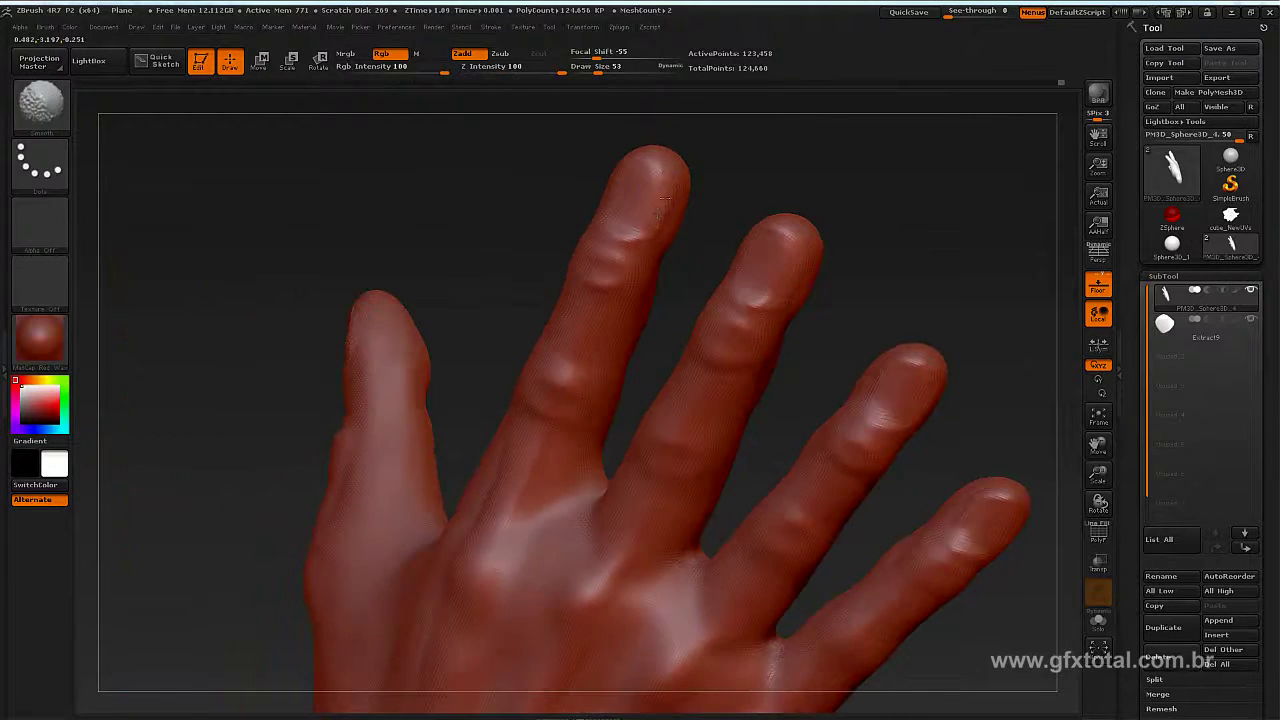
{"action": "key", "text": "shift"}
{"action": "key", "text": "shift"}
{"action": "mouse_move", "coordinate": [979, 378]}
{"action": "left_mouse_down"}
{"action": "mouse_move", "coordinate": [1026, 351]}
{"action": "mouse_move", "coordinate": [960, 286]}
{"action": "mouse_move", "coordinate": [1000, 320]}
{"action": "mouse_move", "coordinate": [818, 303]}
{"action": "left_mouse_up"}
{"action": "key", "text": "shift"}
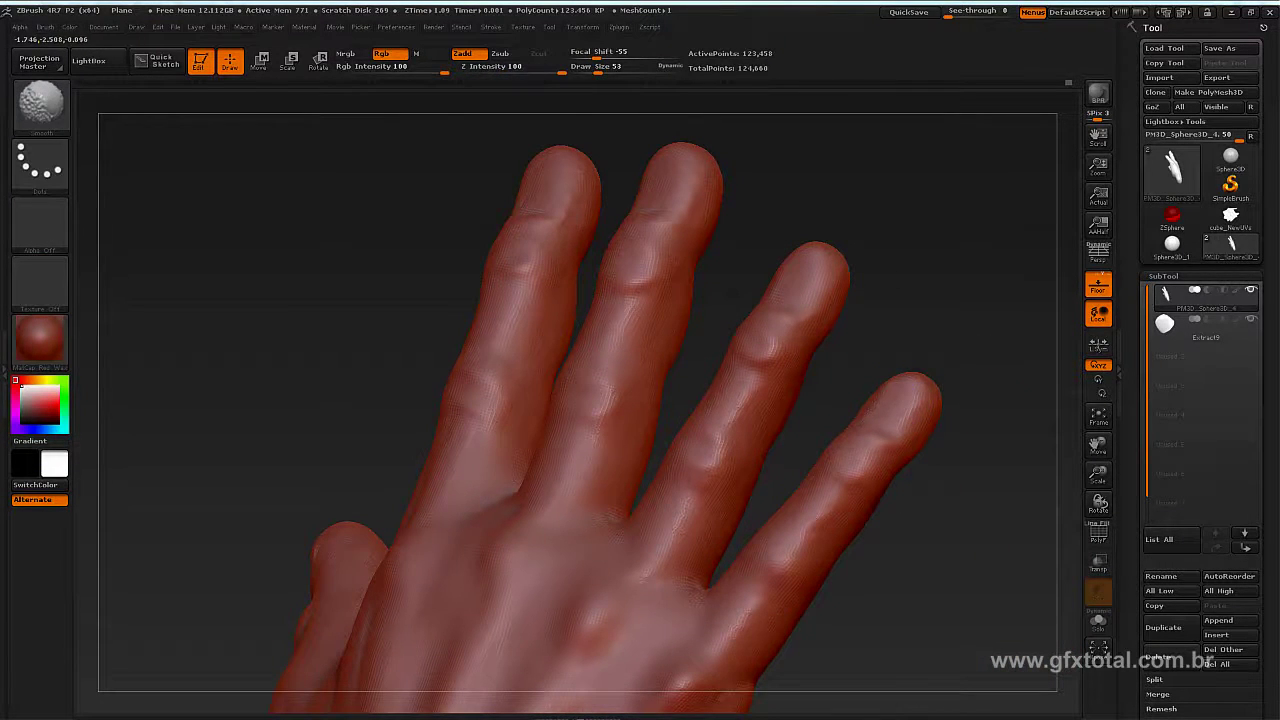
{"action": "mouse_move", "coordinate": [920, 320]}
{"action": "left_mouse_down"}
{"action": "mouse_move", "coordinate": [951, 337]}
{"action": "mouse_move", "coordinate": [666, 206]}
{"action": "left_mouse_up"}
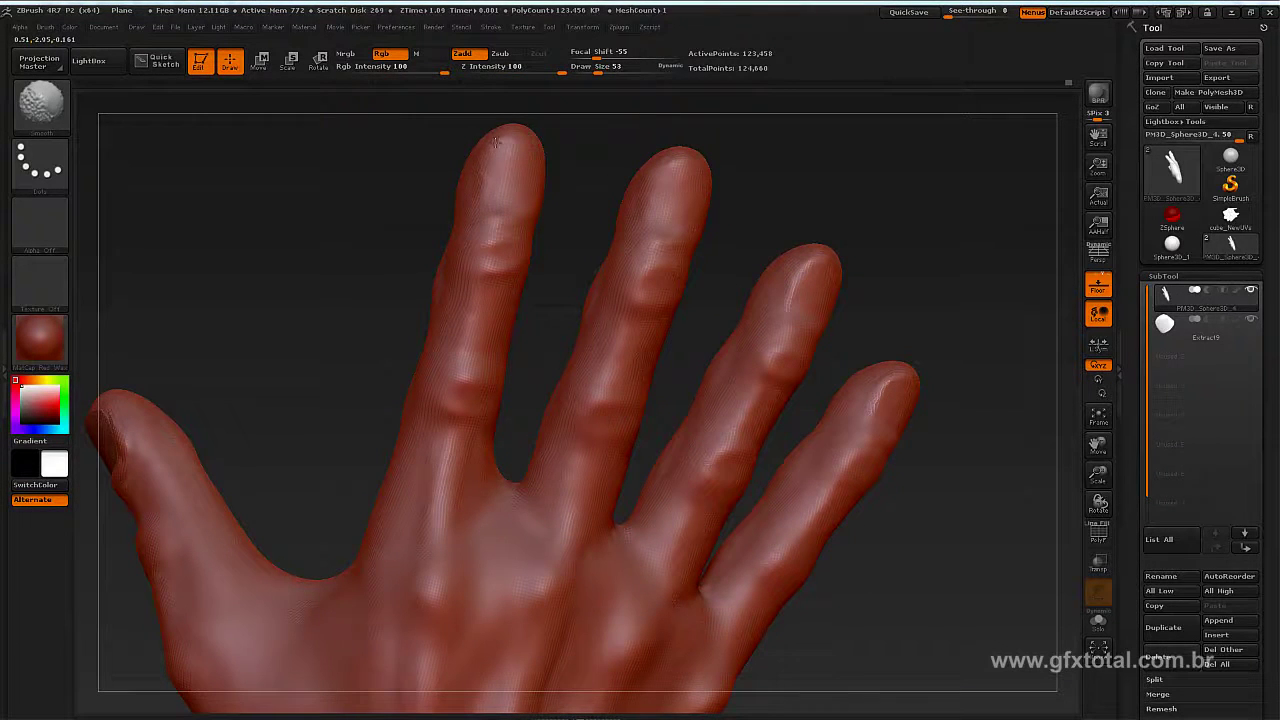
{"action": "key", "text": "b"}
{"action": "key", "text": "c"}
{"action": "key", "text": "b"}
{"action": "mouse_move", "coordinate": [580, 143]}
{"action": "left_mouse_down"}
{"action": "mouse_move", "coordinate": [880, 309]}
{"action": "mouse_move", "coordinate": [944, 212]}
{"action": "mouse_move", "coordinate": [951, 289]}
{"action": "mouse_move", "coordinate": [882, 440]}
{"action": "mouse_move", "coordinate": [871, 420]}
{"action": "mouse_move", "coordinate": [910, 400]}
{"action": "mouse_move", "coordinate": [822, 433]}
{"action": "mouse_move", "coordinate": [806, 495]}
{"action": "mouse_move", "coordinate": [720, 256]}
{"action": "mouse_move", "coordinate": [740, 240]}
{"action": "left_mouse_up"}
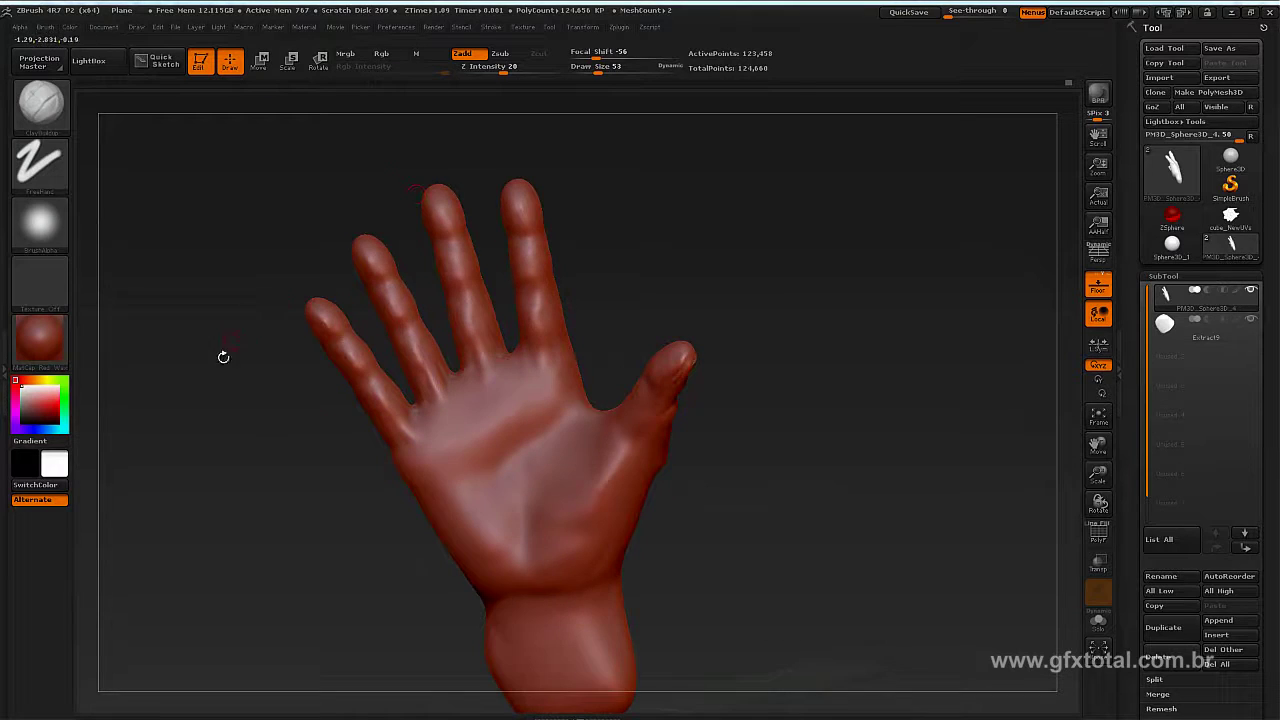
{"action": "left_click_drag", "start_coordinate": [223, 357], "coordinate": [317, 351]}
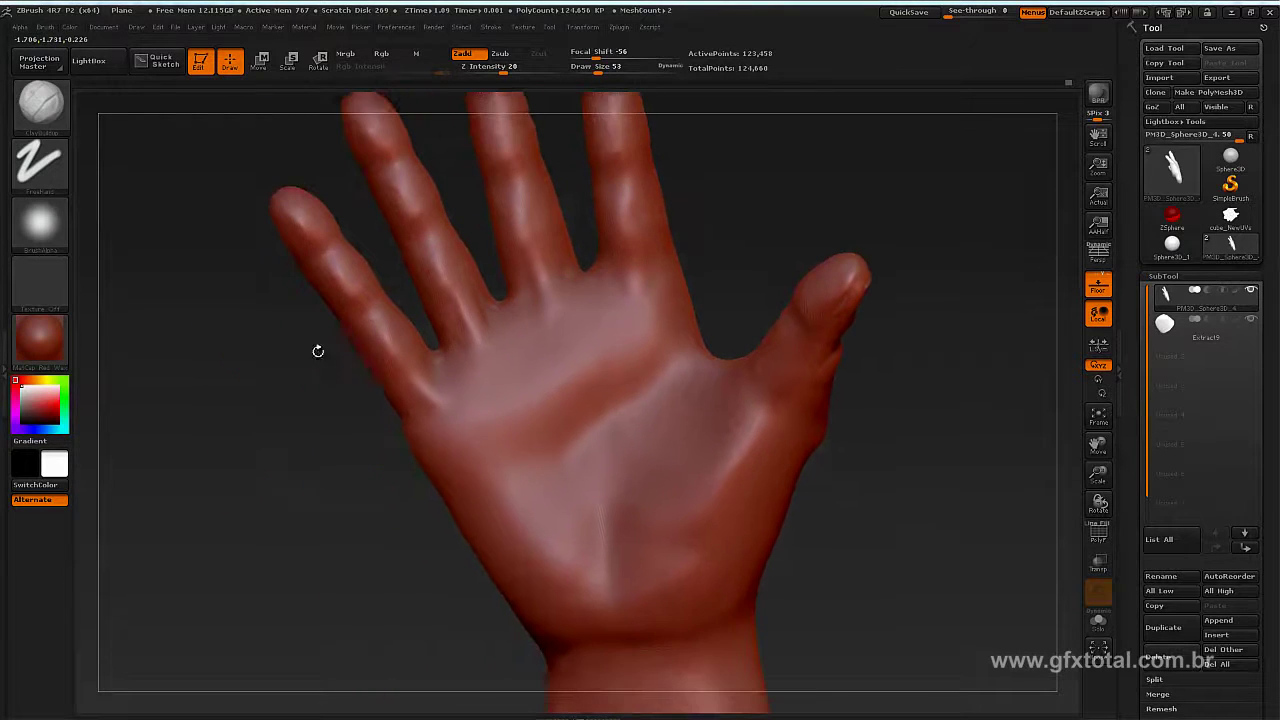
{"action": "left_click", "coordinate": [62, 120]}
{"action": "key", "text": "alt+Tab"}
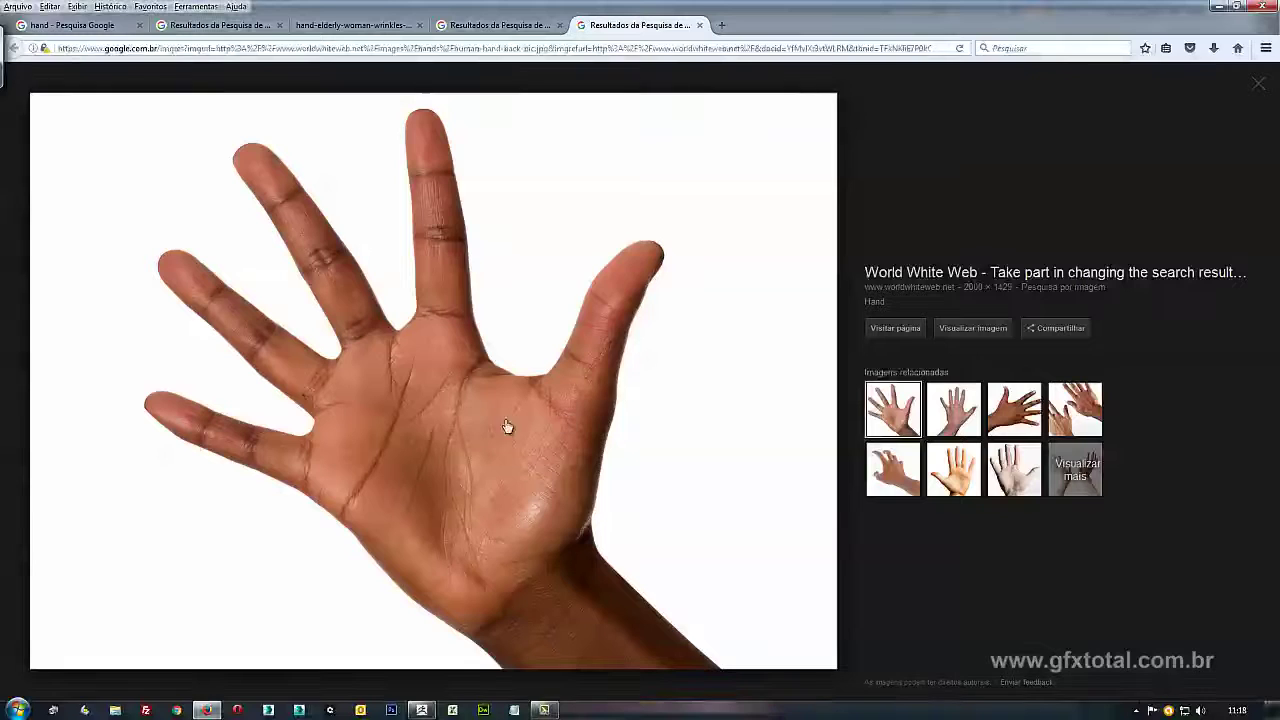
{"action": "key", "text": "alt+Tab"}
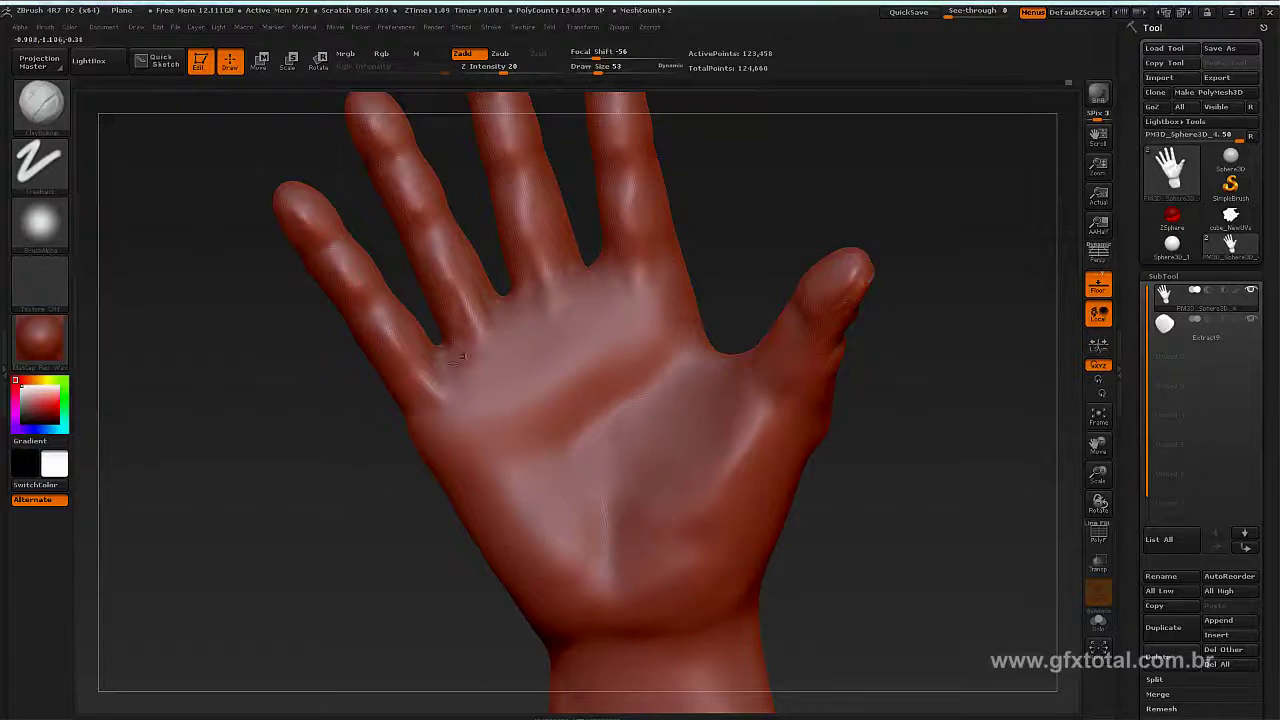
Step: Smooth the faint marks off the palm with a size-244 brush
{"action": "key", "text": "space"}
{"action": "key", "text": "space"}
{"action": "left_click_drag", "start_coordinate": [605, 308], "coordinate": [636, 308]}
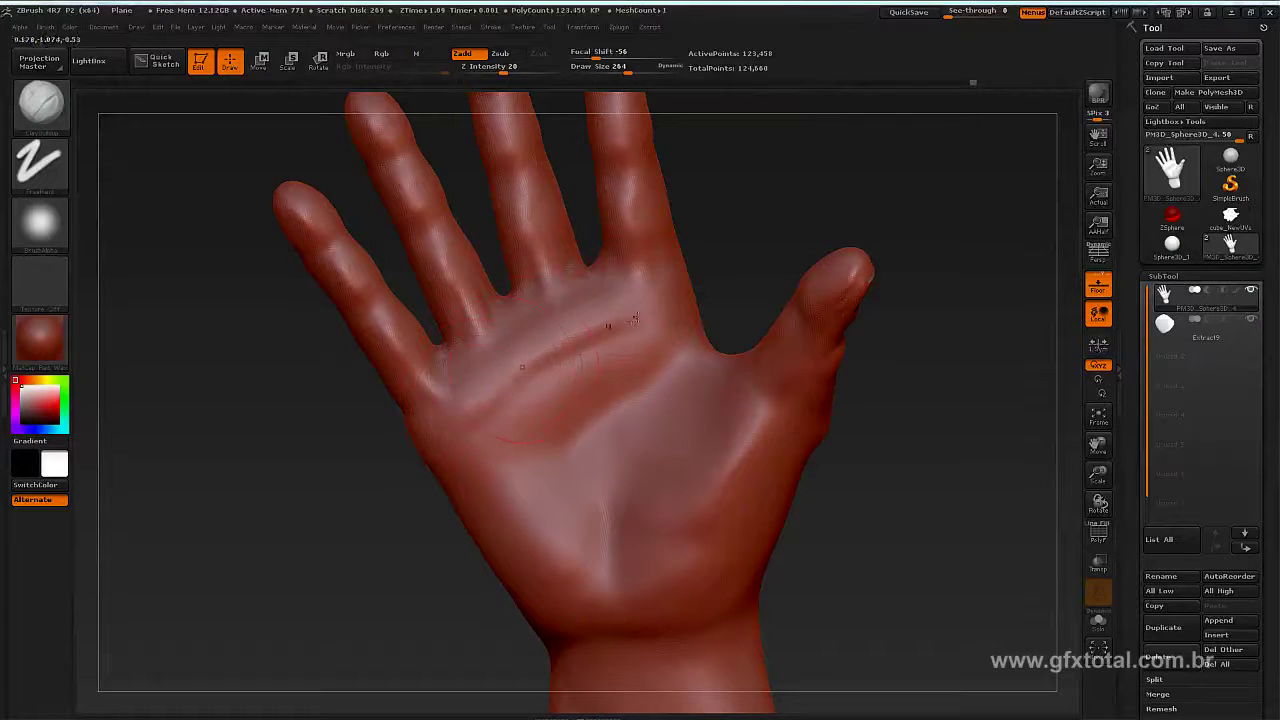
{"action": "left_click_drag", "start_coordinate": [630, 320], "coordinate": [525, 385], "text": "shift"}
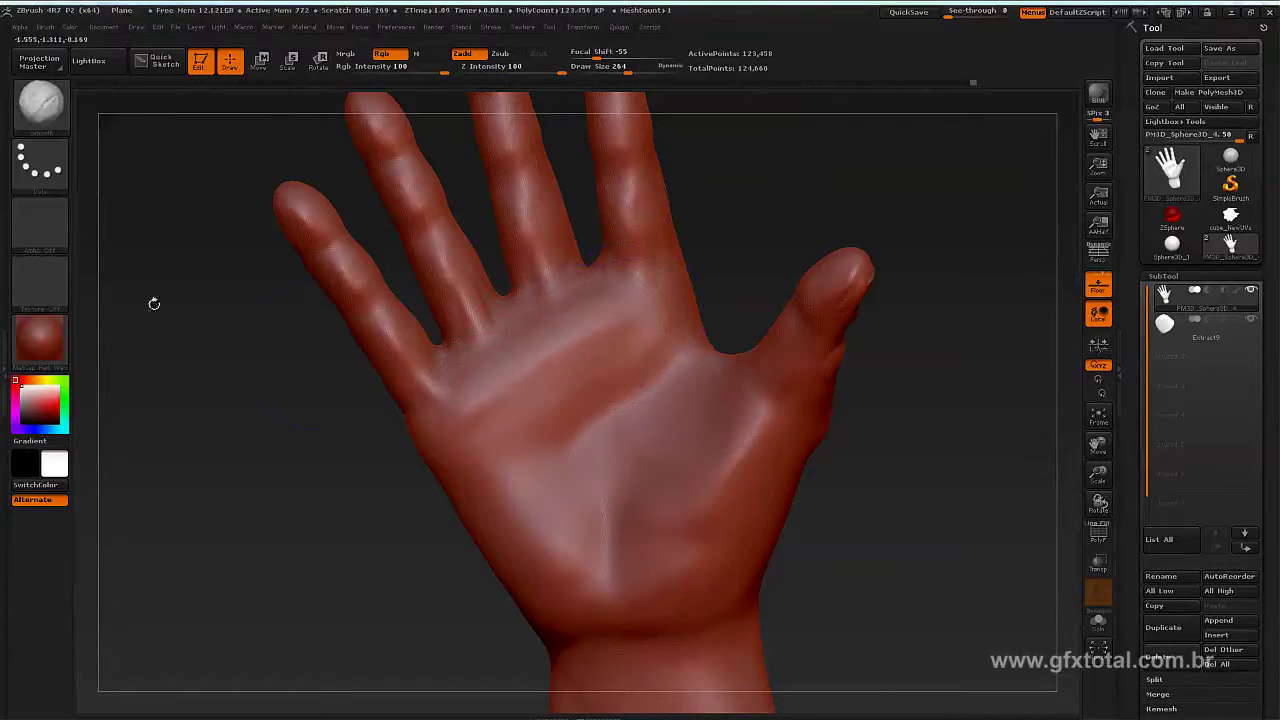
Step: Select the Dam_Standard brush and compare the palm against the hand reference photo
{"action": "left_click", "coordinate": [40, 101]}
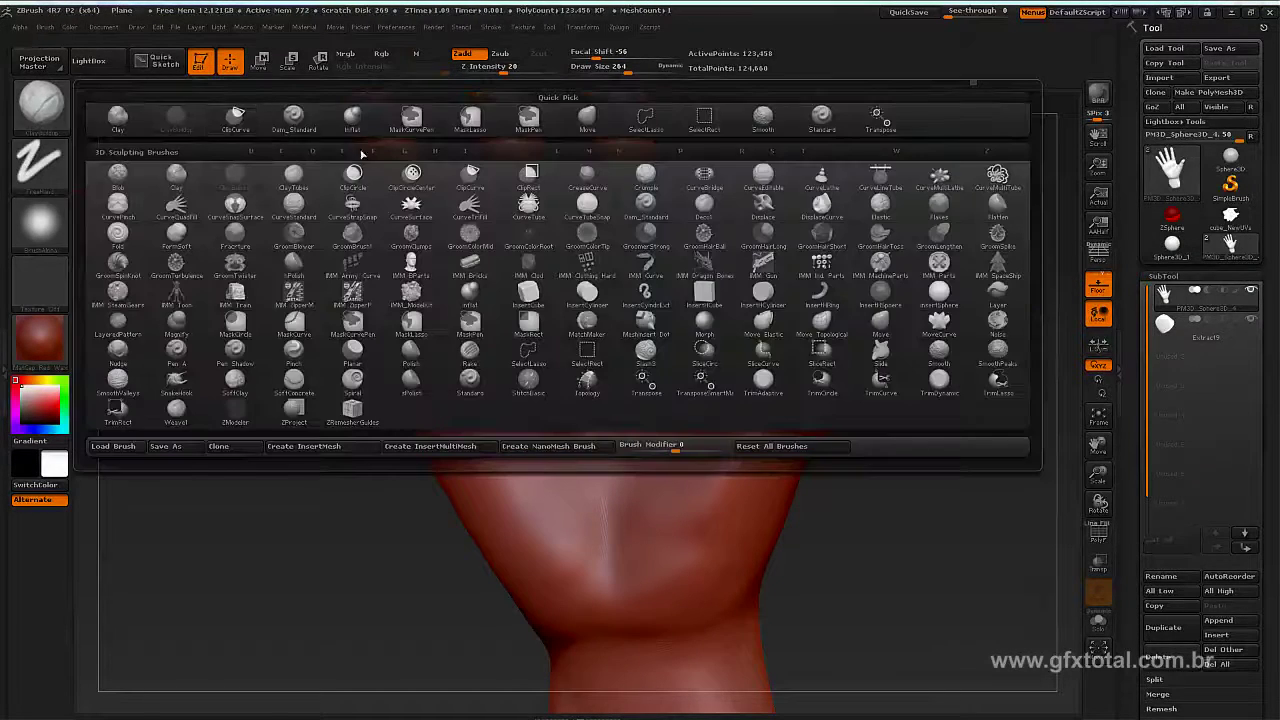
{"action": "left_click", "coordinate": [293, 120]}
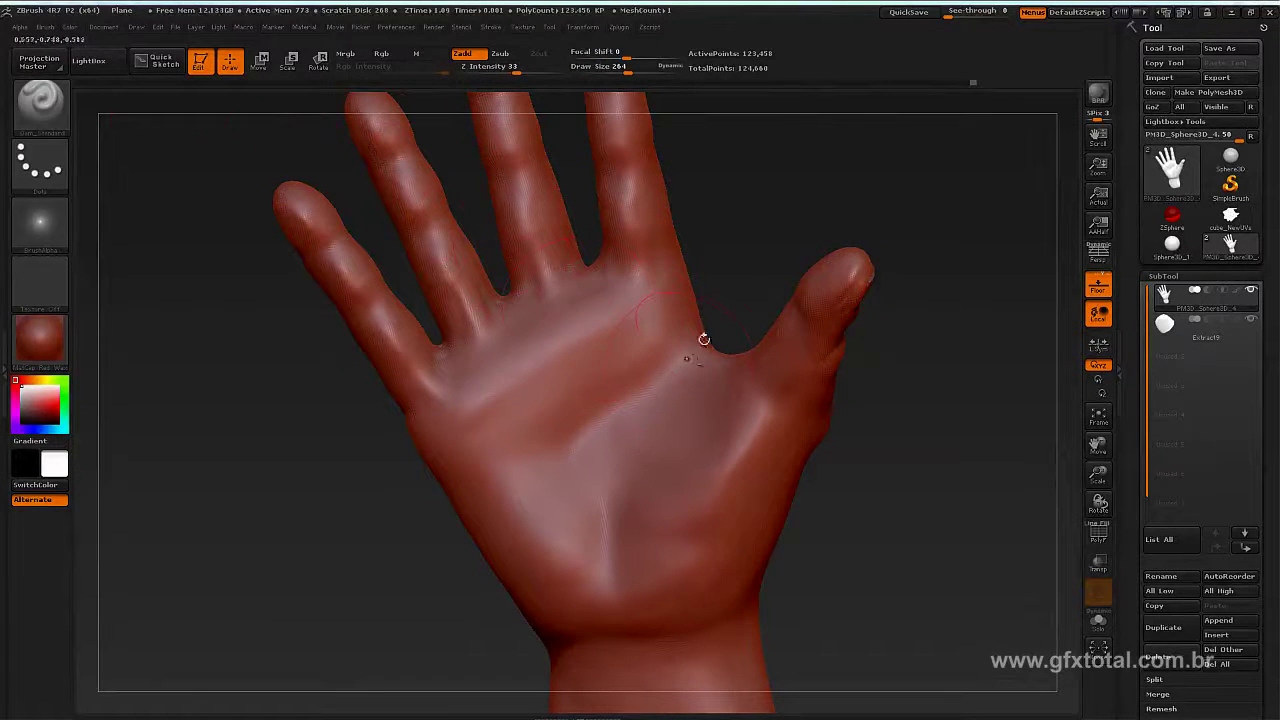
{"action": "key", "text": "alt+Tab"}
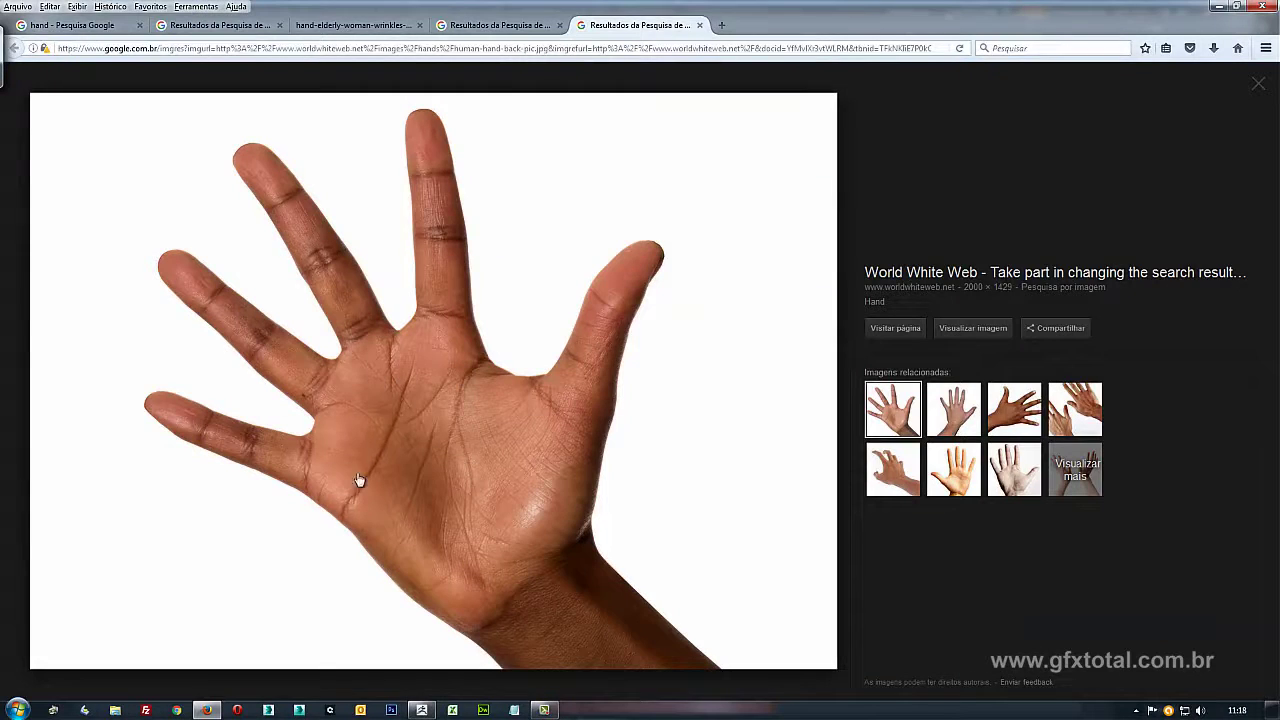
{"action": "key", "text": "alt+Tab"}
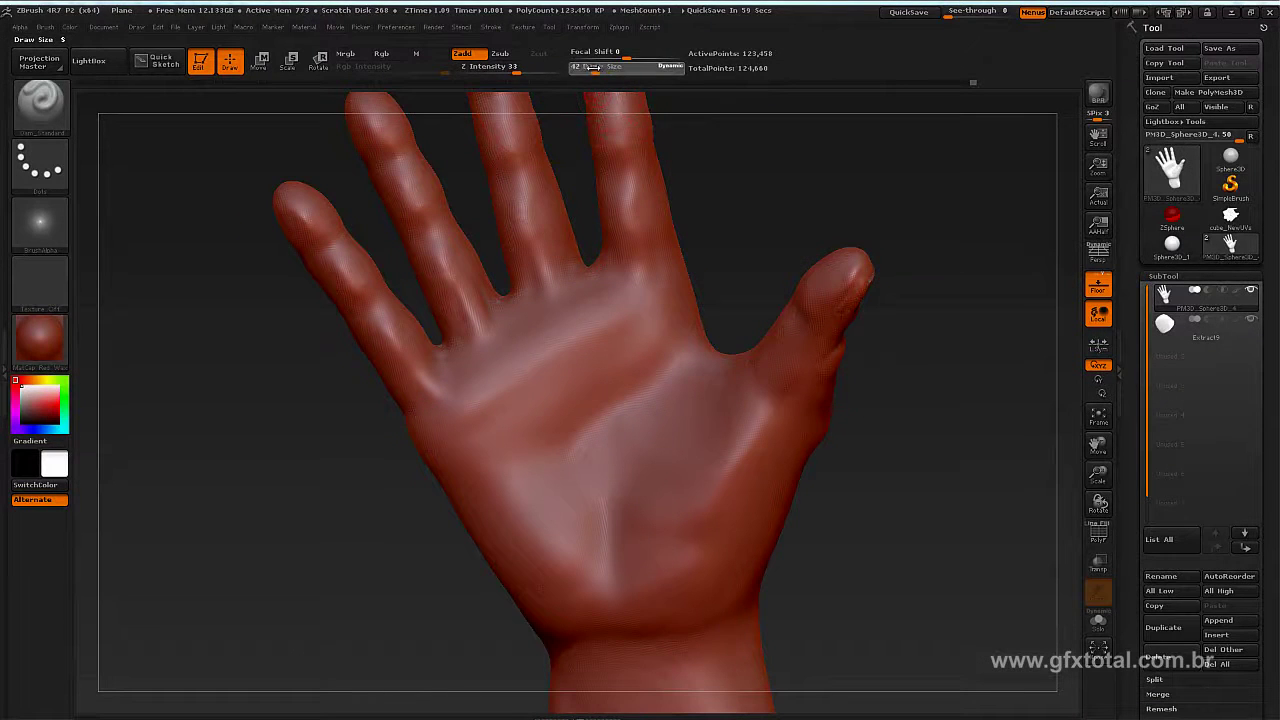
Step: With a smaller Dam_Standard, carve a crease from the thumb–index web toward the wrist, softening its top
{"action": "left_click", "coordinate": [549, 28]}
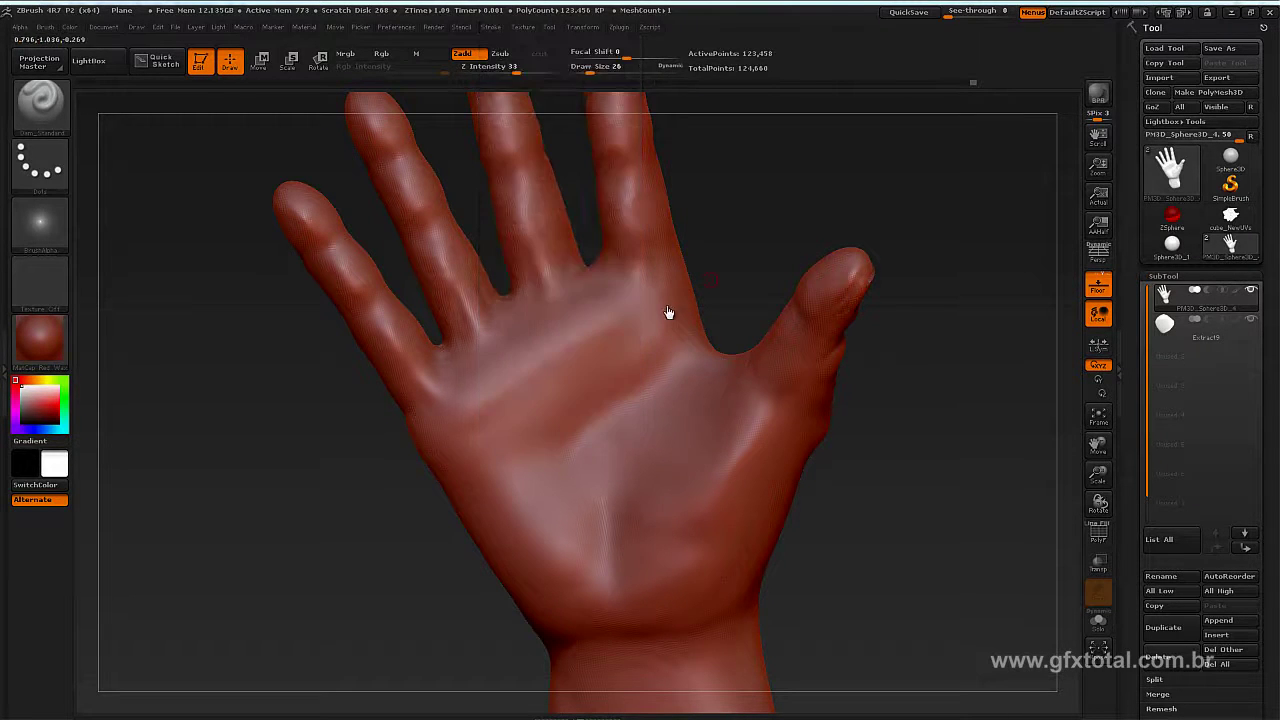
{"action": "key", "text": "alt+Tab"}
{"action": "key", "text": "alt+Tab"}
{"action": "left_click_drag", "start_coordinate": [592, 494], "coordinate": [590, 600]}
{"action": "key", "text": "ctrl+z"}
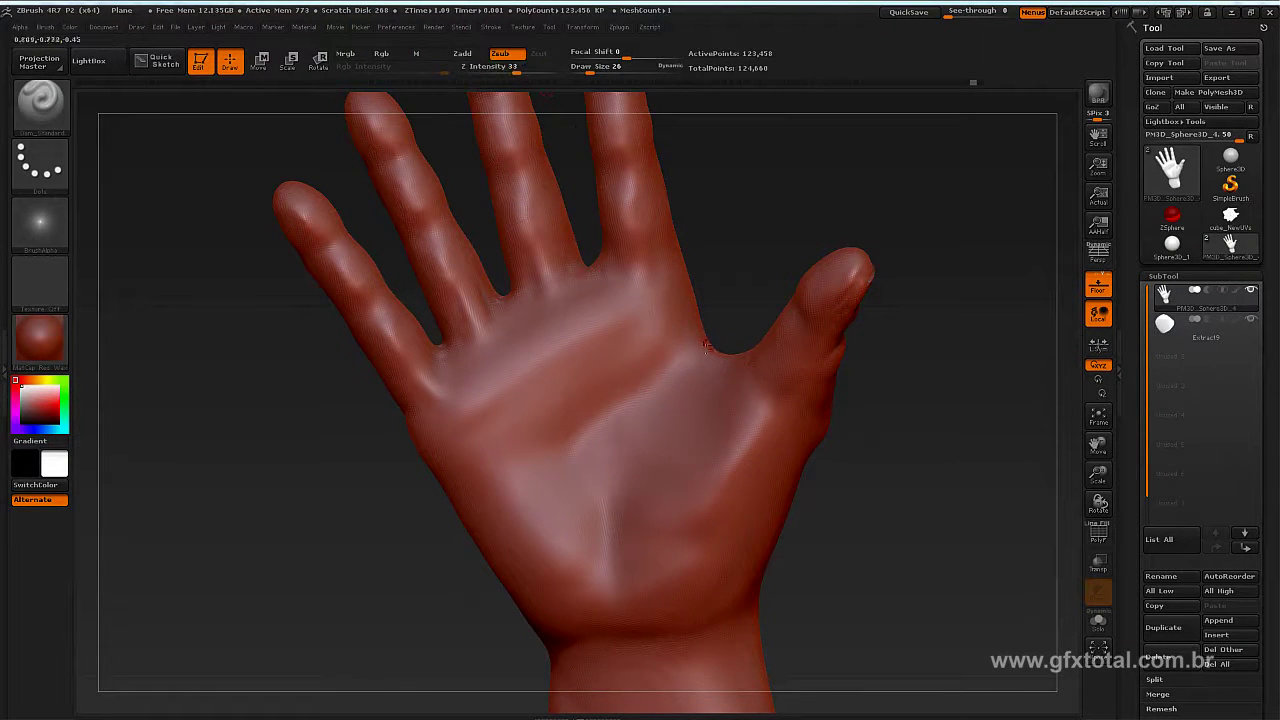
{"action": "mouse_move", "coordinate": [698, 343]}
{"action": "left_mouse_down"}
{"action": "mouse_move", "coordinate": [607, 542]}
{"action": "mouse_move", "coordinate": [610, 575]}
{"action": "left_mouse_up"}
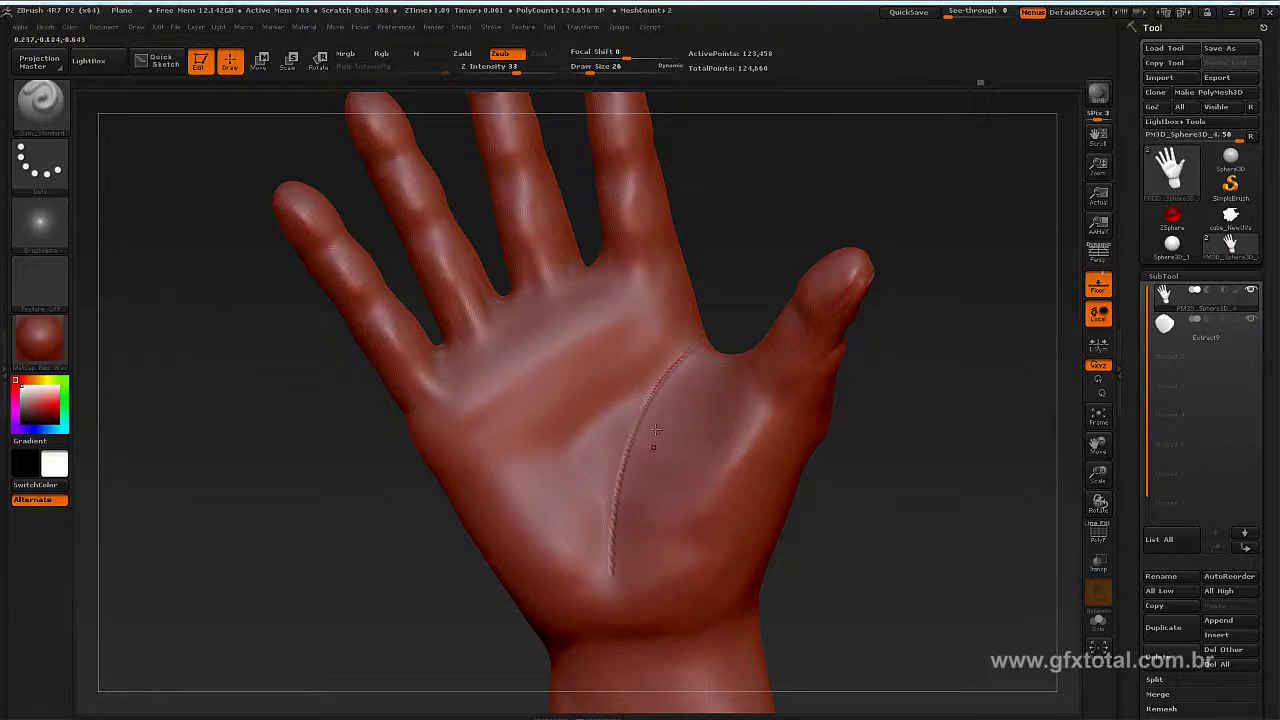
{"action": "mouse_move", "coordinate": [682, 362]}
{"action": "left_mouse_down", "text": "shift"}
{"action": "mouse_move", "coordinate": [631, 466]}
{"action": "mouse_move", "coordinate": [632, 446]}
{"action": "left_mouse_up", "text": "shift"}
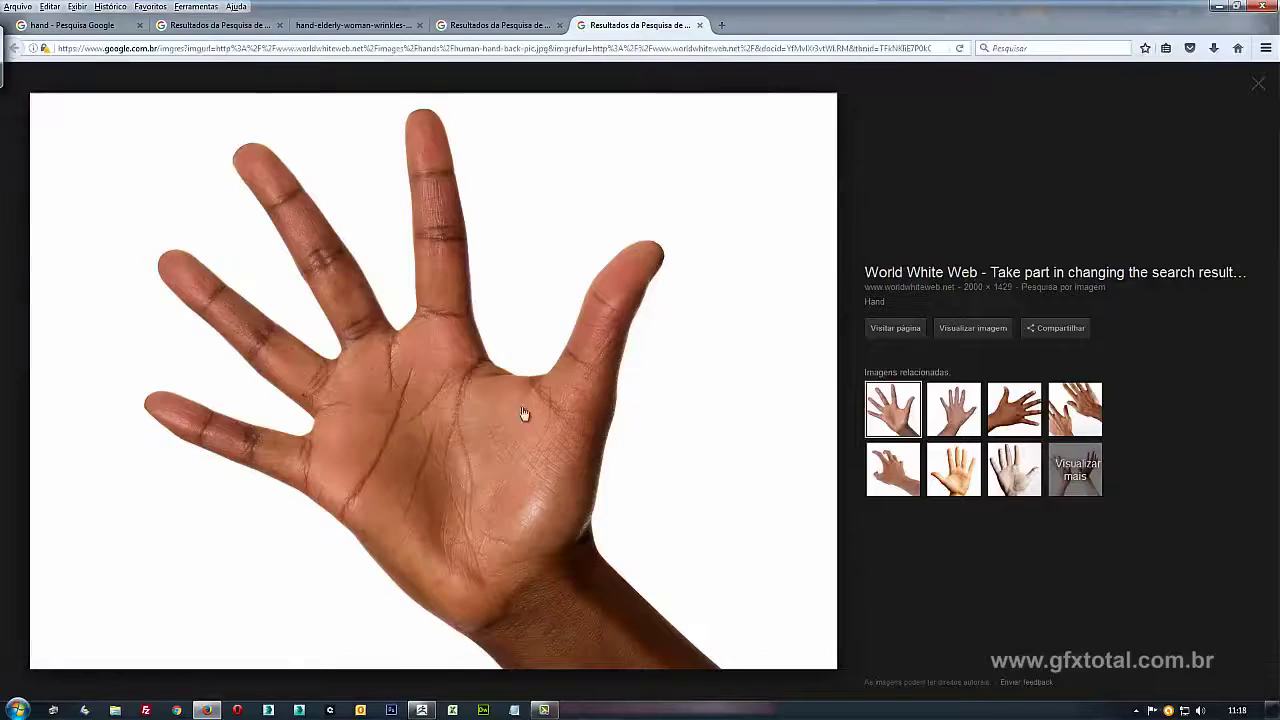
{"action": "key", "text": "alt+Tab"}
{"action": "key", "text": "alt+Tab"}
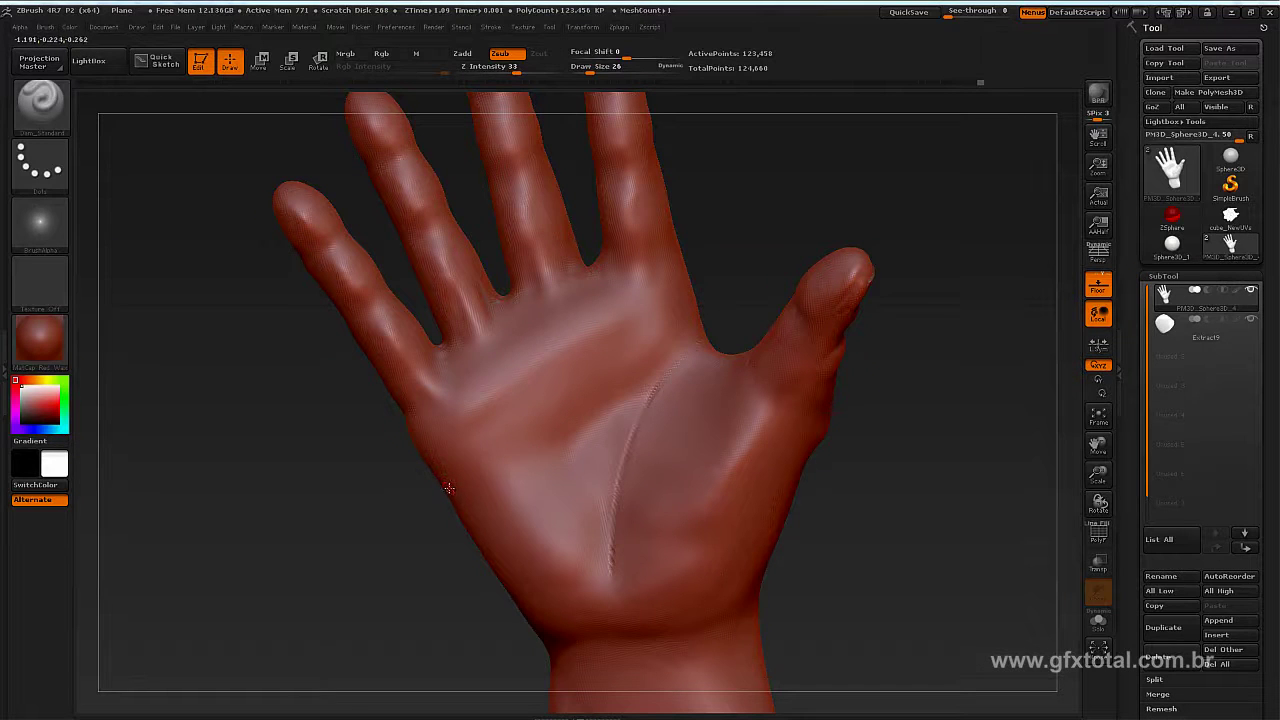
Step: Carve a diagonal crease from the little-finger edge and a short softened line below the fingers
{"action": "mouse_move", "coordinate": [510, 462]}
{"action": "left_mouse_down"}
{"action": "mouse_move", "coordinate": [622, 360]}
{"action": "mouse_move", "coordinate": [543, 437]}
{"action": "mouse_move", "coordinate": [451, 487]}
{"action": "left_mouse_up"}
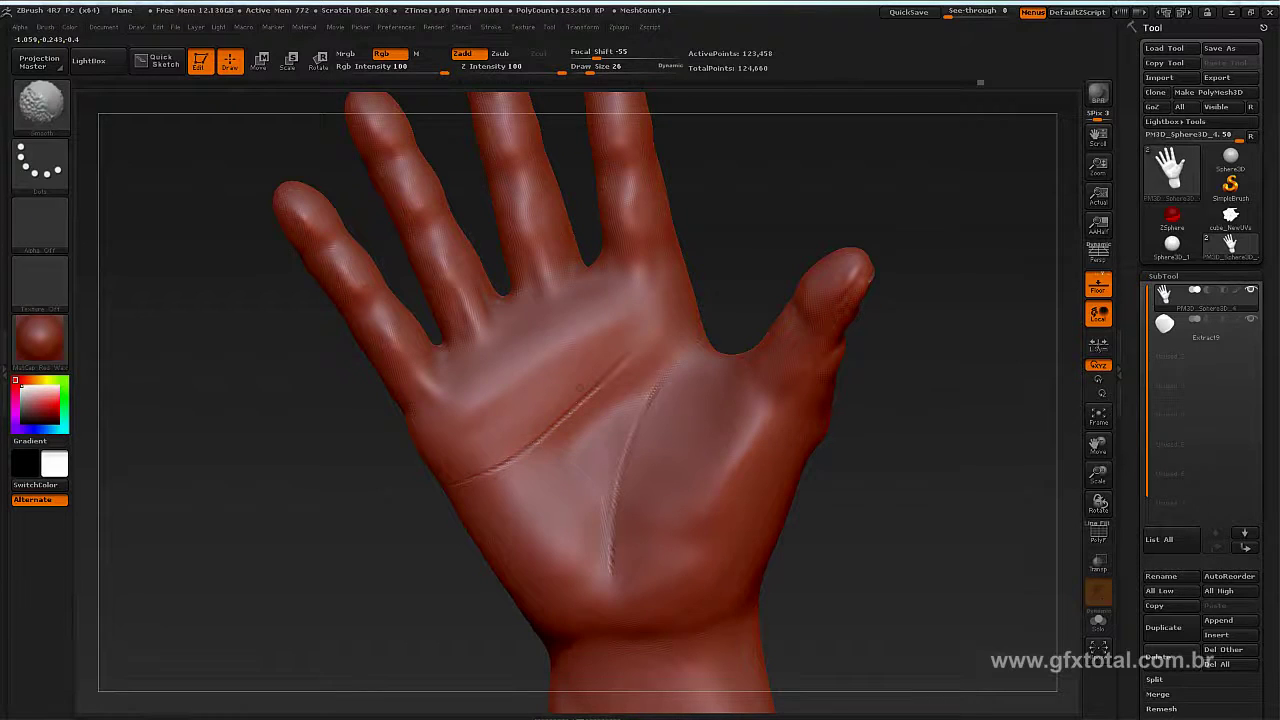
{"action": "key", "text": "alt+Tab"}
{"action": "key", "text": "alt+Tab"}
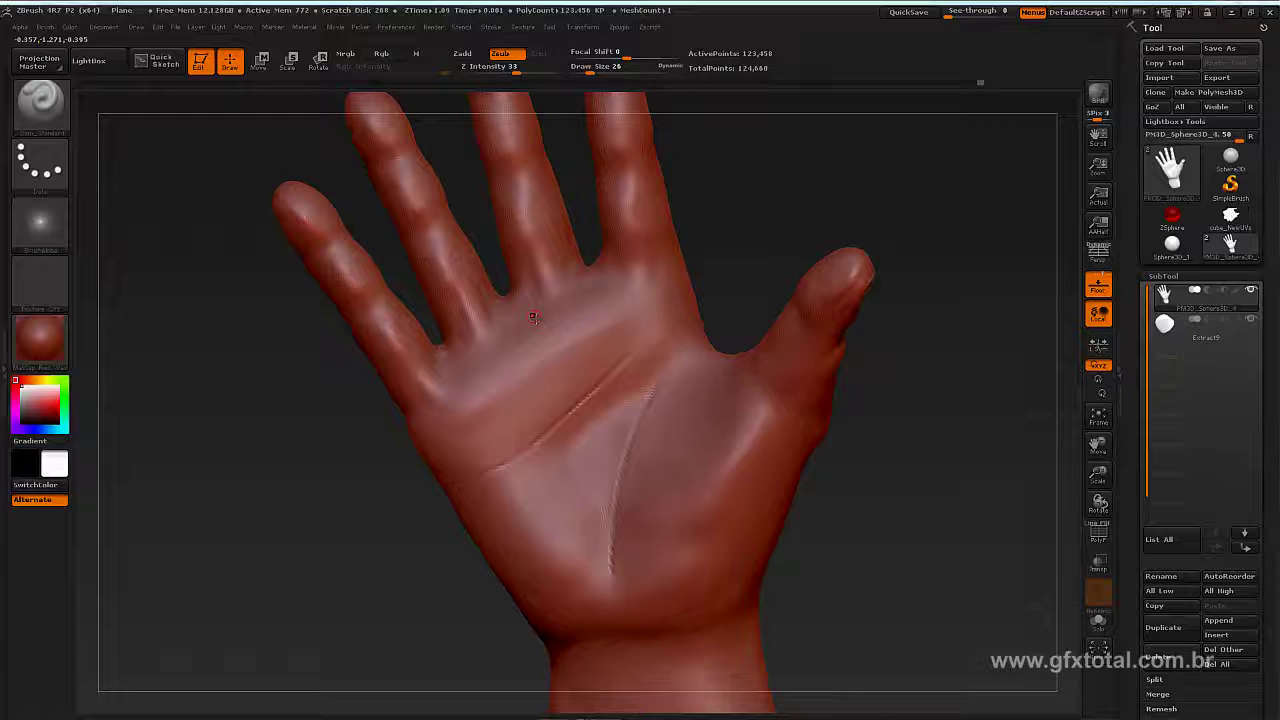
{"action": "mouse_move", "coordinate": [555, 320]}
{"action": "left_mouse_down"}
{"action": "mouse_move", "coordinate": [575, 322]}
{"action": "mouse_move", "coordinate": [594, 277]}
{"action": "left_mouse_up"}
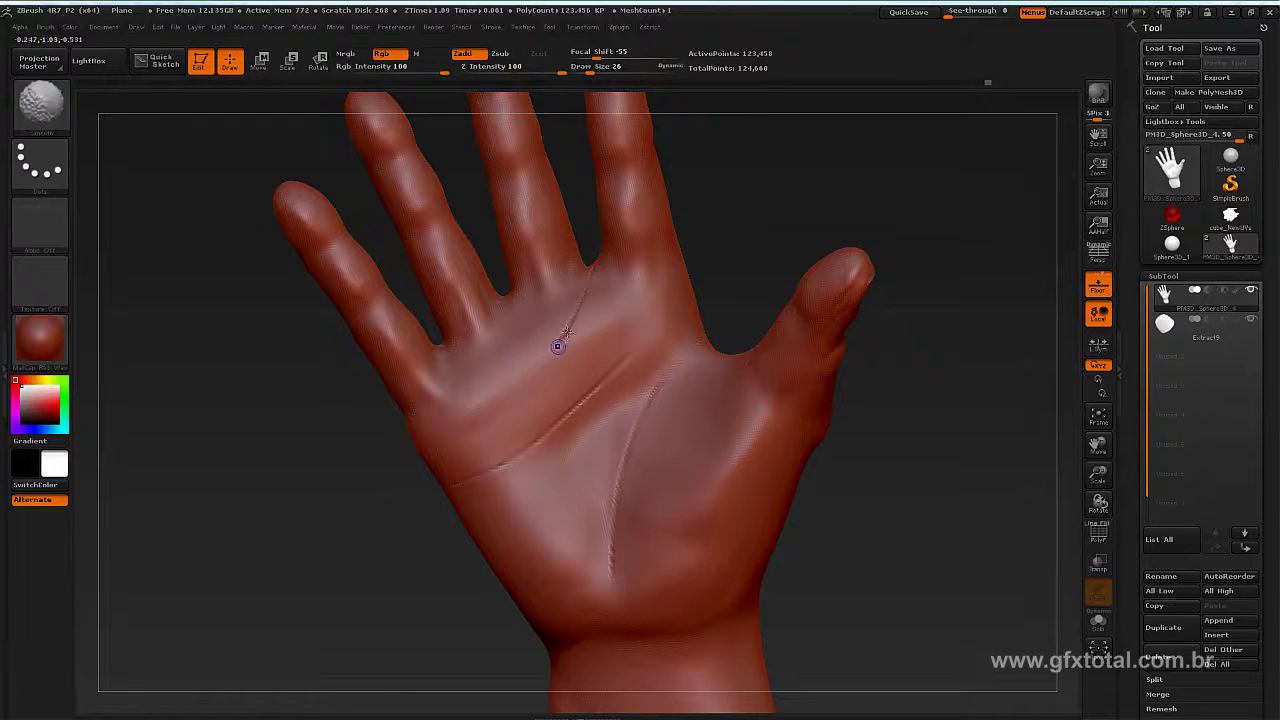
{"action": "left_click_drag", "start_coordinate": [560, 343], "coordinate": [578, 316], "text": "shift"}
{"action": "key", "text": "alt+Tab"}
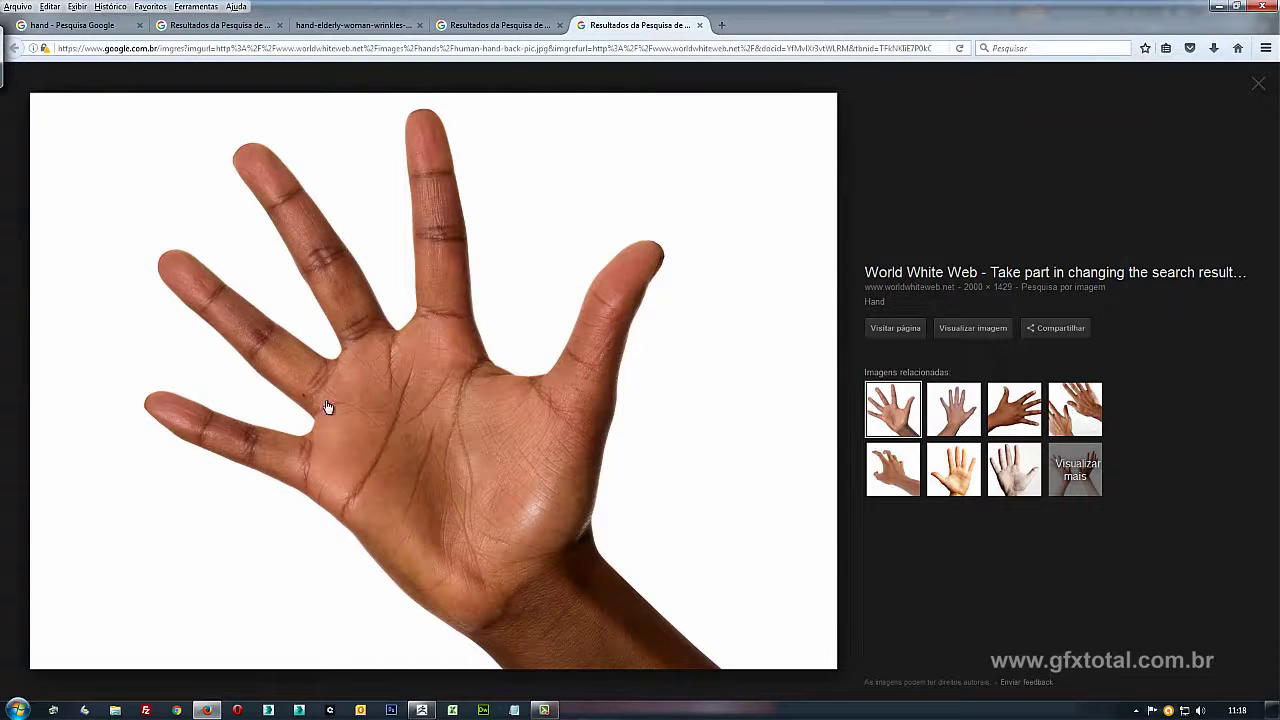
{"action": "key", "text": "alt+Tab"}
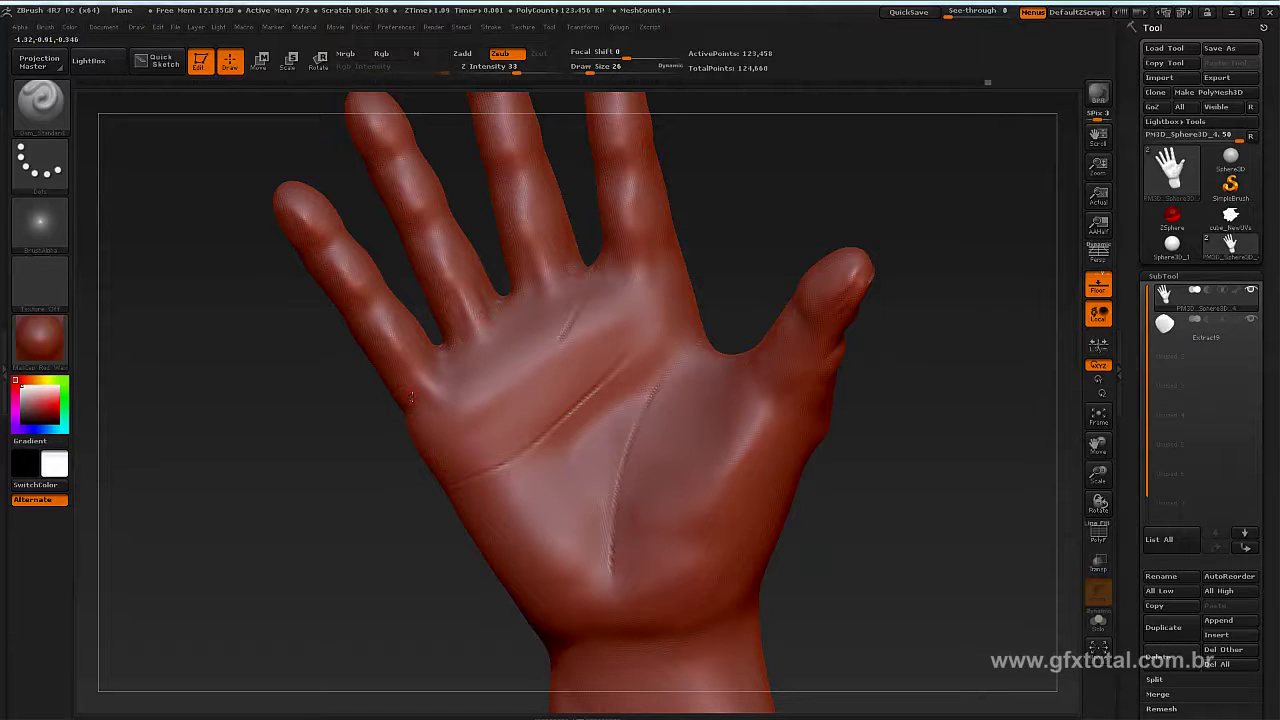
Step: Carve and lightly smooth joint creases on the thumb knuckle and the ring and little fingers
{"action": "left_click_drag", "start_coordinate": [384, 306], "coordinate": [366, 321]}
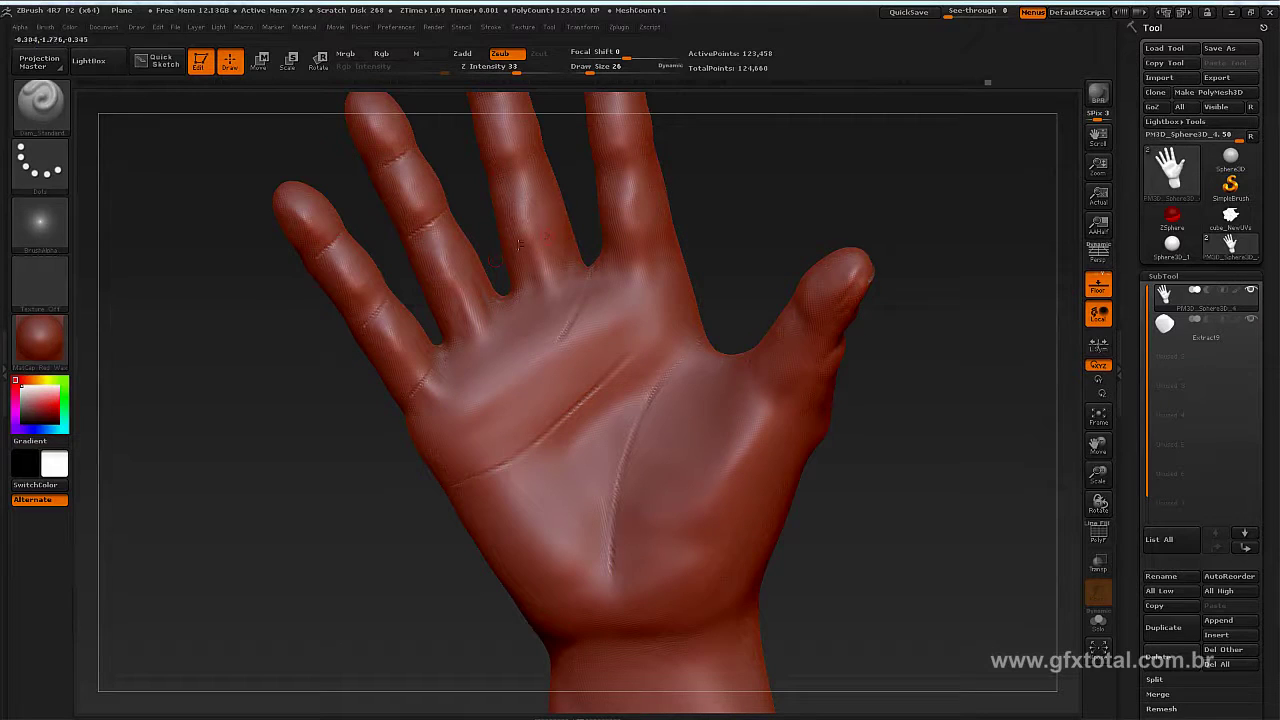
{"action": "left_click_drag", "start_coordinate": [563, 131], "coordinate": [529, 197]}
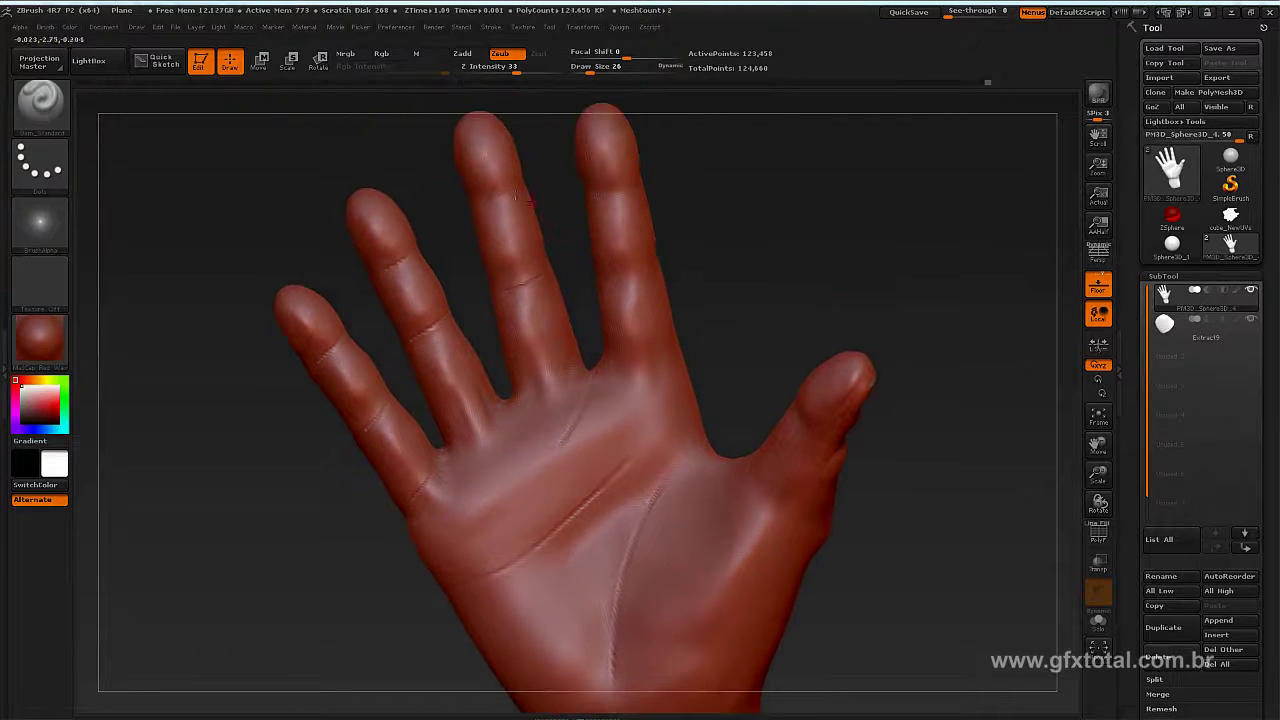
{"action": "left_click_drag", "start_coordinate": [636, 183], "coordinate": [598, 189]}
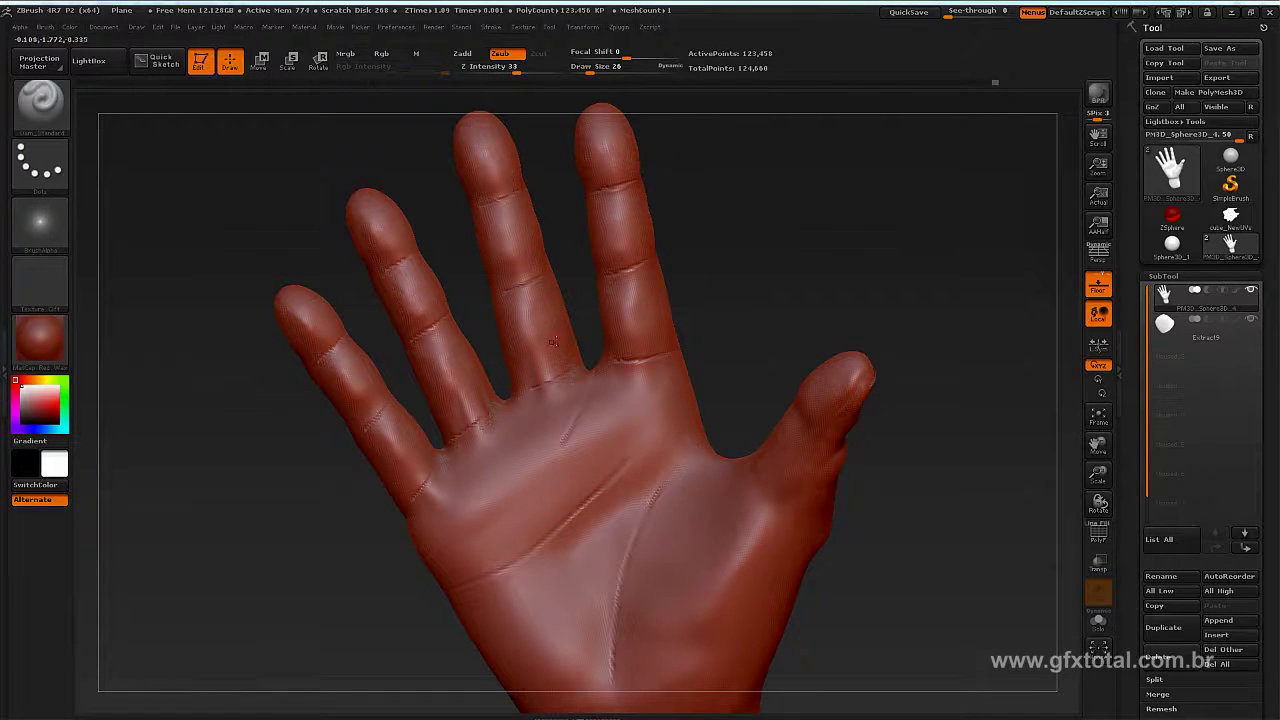
{"action": "key", "text": "shift"}
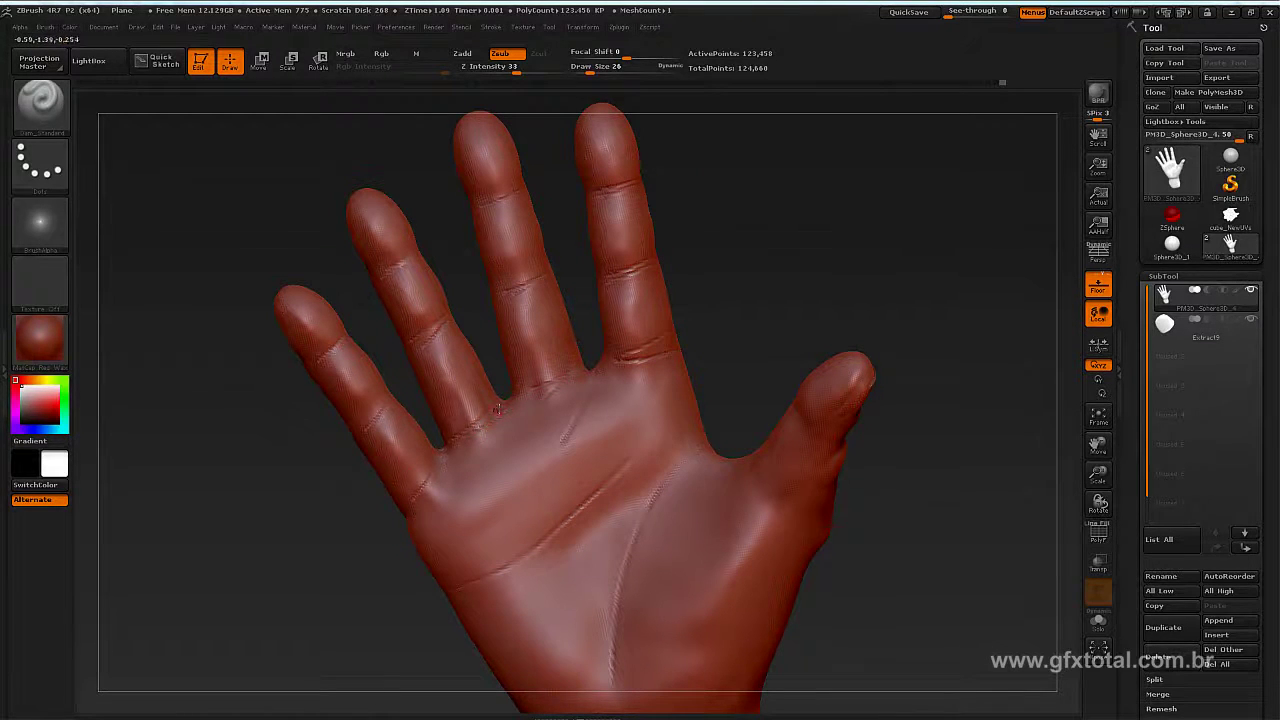
{"action": "key", "text": "shift"}
{"action": "key", "text": "alt"}
{"action": "key", "text": "shift"}
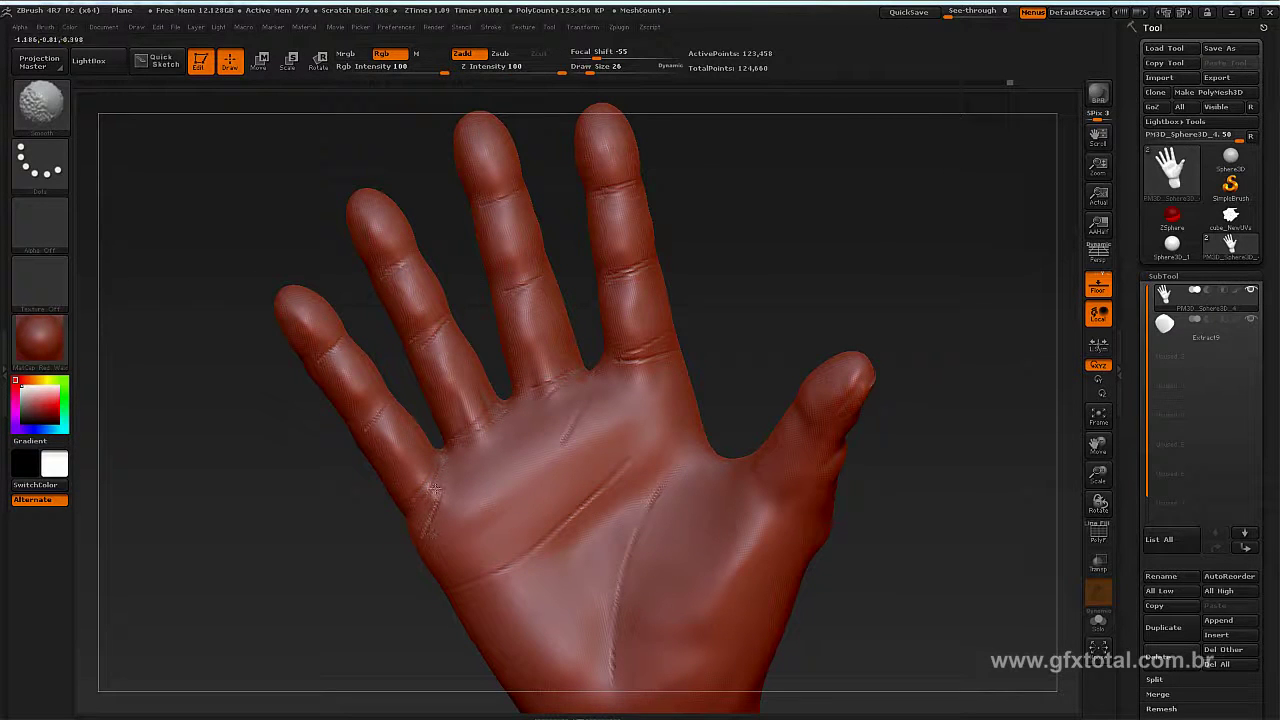
{"action": "mouse_move", "coordinate": [900, 450]}
{"action": "left_mouse_down"}
{"action": "mouse_move", "coordinate": [941, 273]}
{"action": "mouse_move", "coordinate": [668, 258]}
{"action": "mouse_move", "coordinate": [626, 298]}
{"action": "mouse_move", "coordinate": [652, 284]}
{"action": "left_mouse_up"}
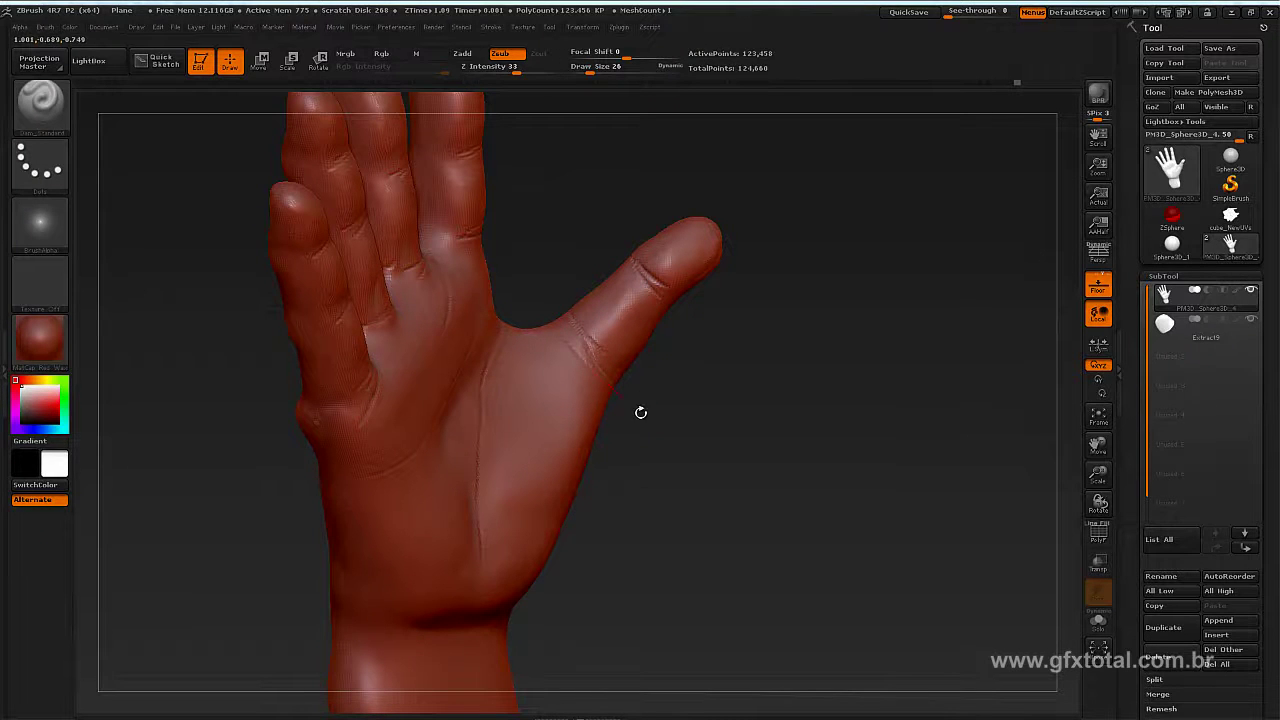
{"action": "key", "text": "shift"}
Step: Rotate the hand to face the back of the spread fingers
{"action": "mouse_move", "coordinate": [777, 329]}
{"action": "left_mouse_down"}
{"action": "mouse_move", "coordinate": [726, 334]}
{"action": "mouse_move", "coordinate": [836, 323]}
{"action": "left_mouse_up"}
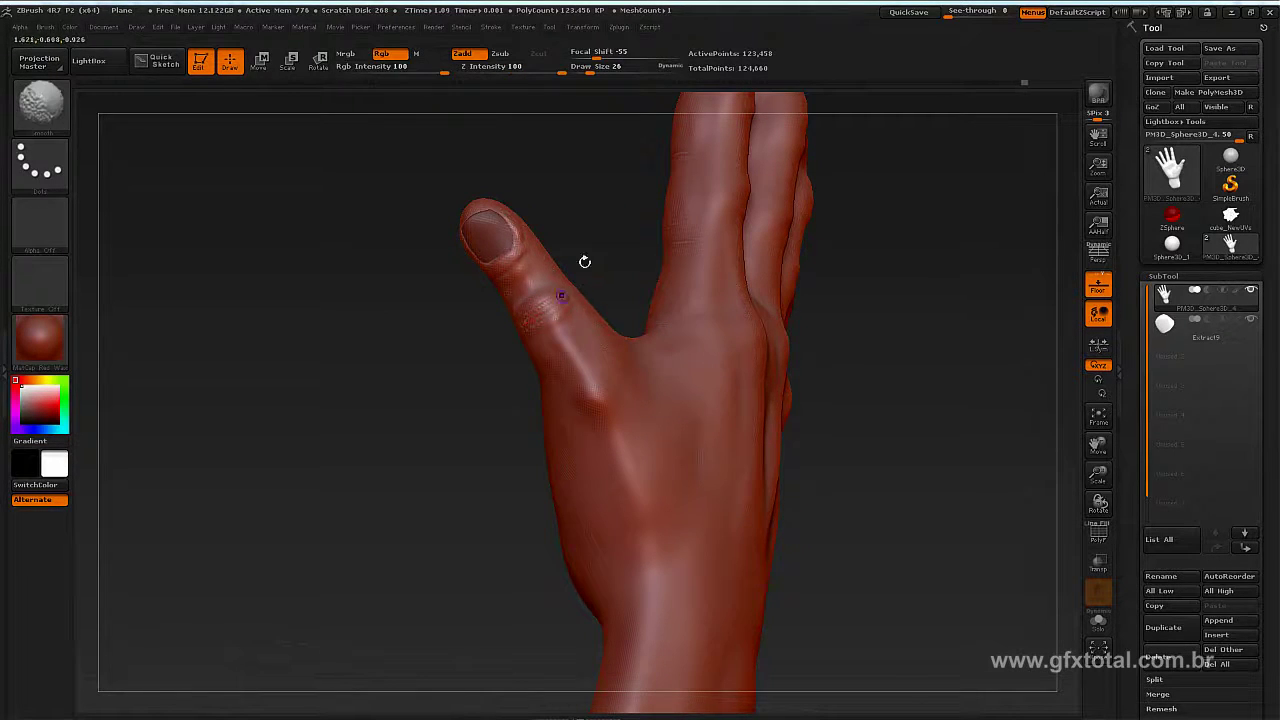
{"action": "mouse_move", "coordinate": [583, 263]}
{"action": "left_mouse_down"}
{"action": "mouse_move", "coordinate": [611, 217]}
{"action": "mouse_move", "coordinate": [541, 238]}
{"action": "mouse_move", "coordinate": [650, 178]}
{"action": "left_mouse_up"}
{"action": "left_click_drag", "start_coordinate": [929, 305], "coordinate": [595, 260]}
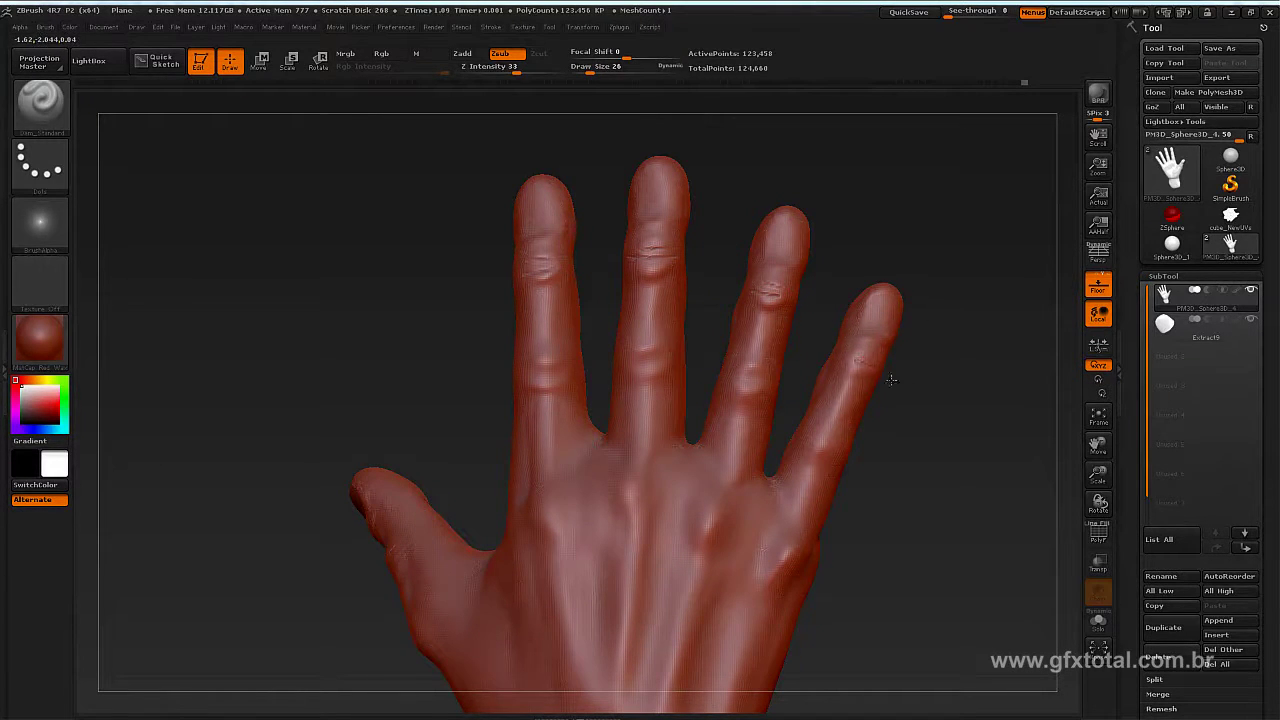
Step: Carve and smooth short wrinkle marks over the base knuckles, starting at the little finger
{"action": "left_click_drag", "start_coordinate": [859, 452], "coordinate": [893, 452]}
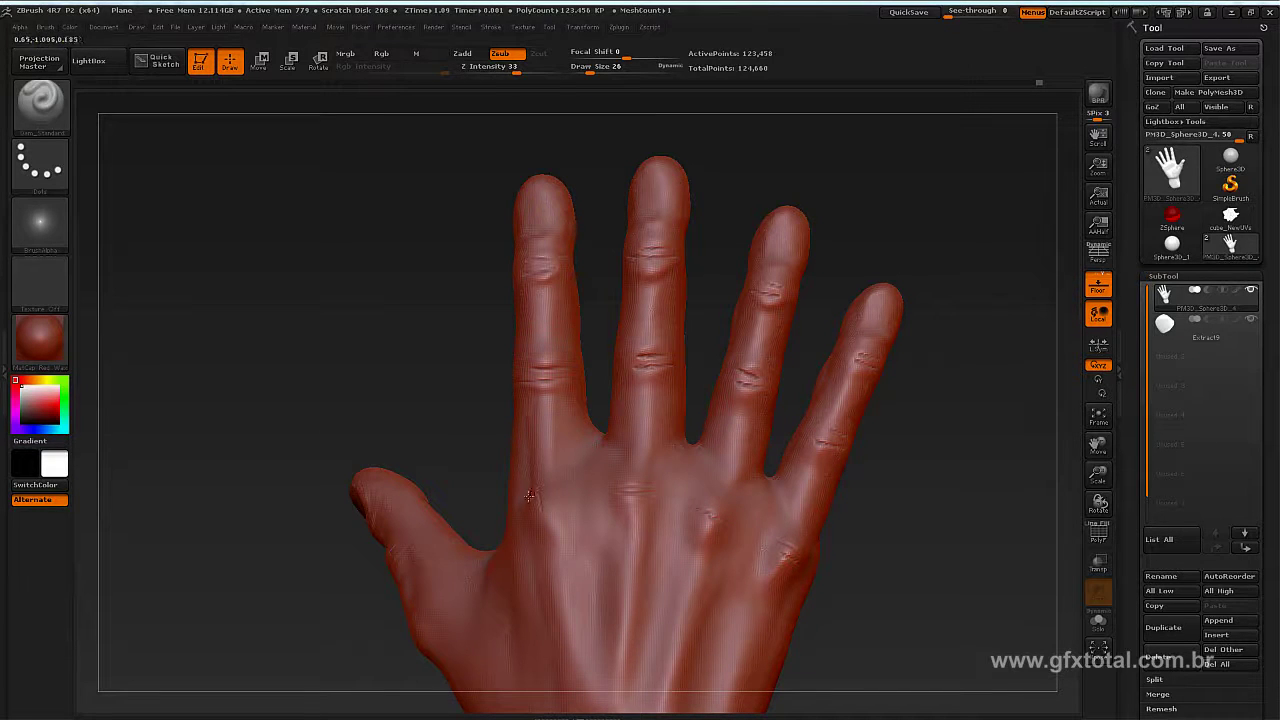
{"action": "key", "text": "shift"}
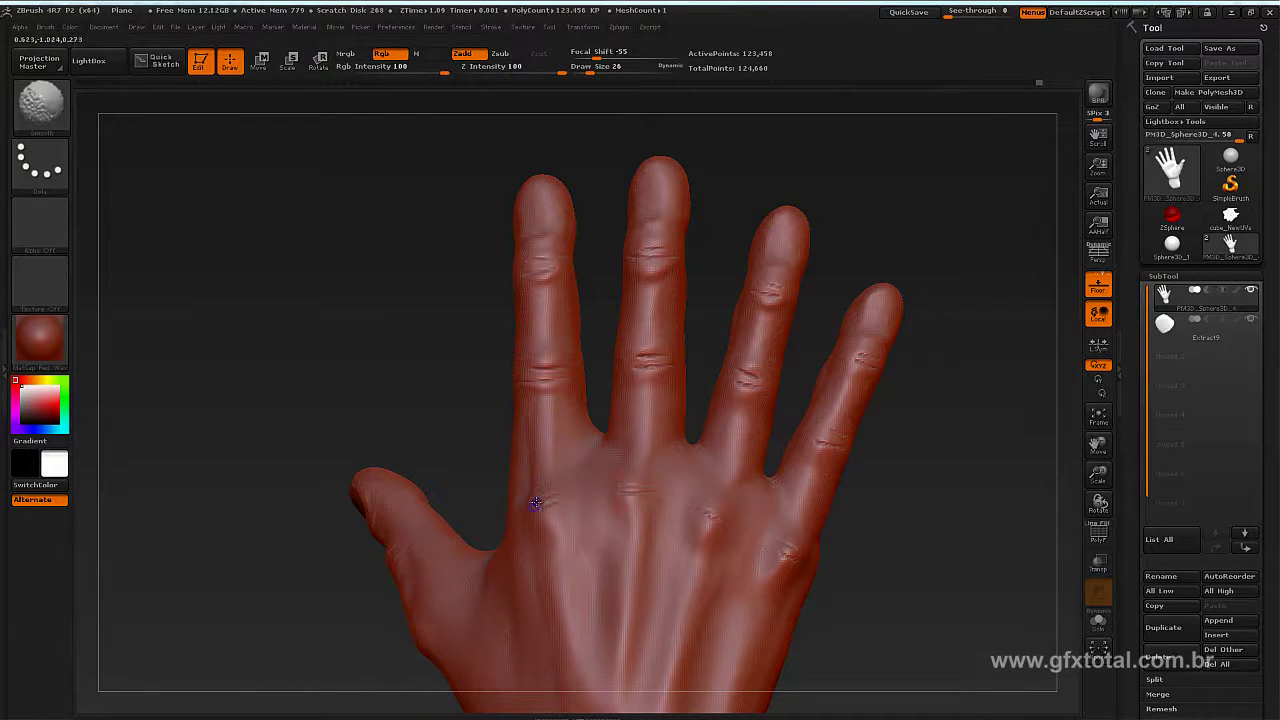
{"action": "mouse_move", "coordinate": [830, 310]}
{"action": "left_mouse_down"}
{"action": "mouse_move", "coordinate": [922, 366]}
{"action": "mouse_move", "coordinate": [872, 380]}
{"action": "mouse_move", "coordinate": [894, 374]}
{"action": "mouse_move", "coordinate": [872, 366]}
{"action": "left_mouse_up"}
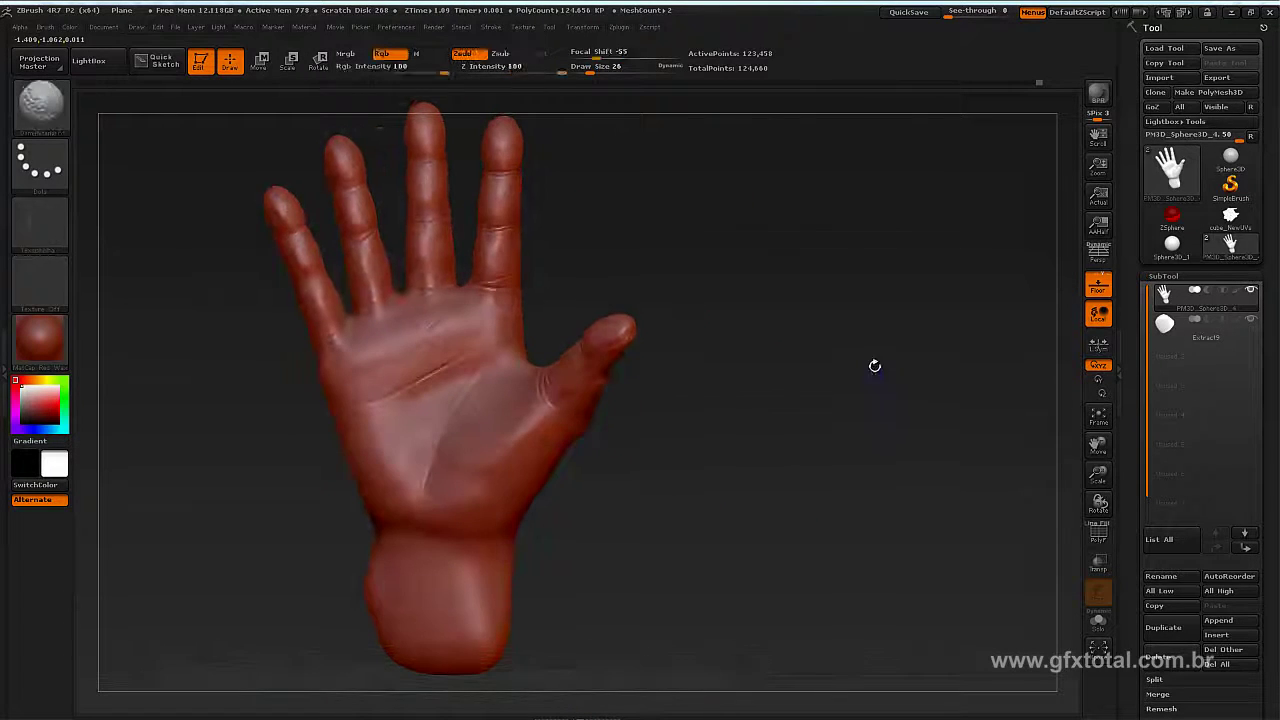
{"action": "left_click_drag", "start_coordinate": [503, 123], "coordinate": [446, 358]}
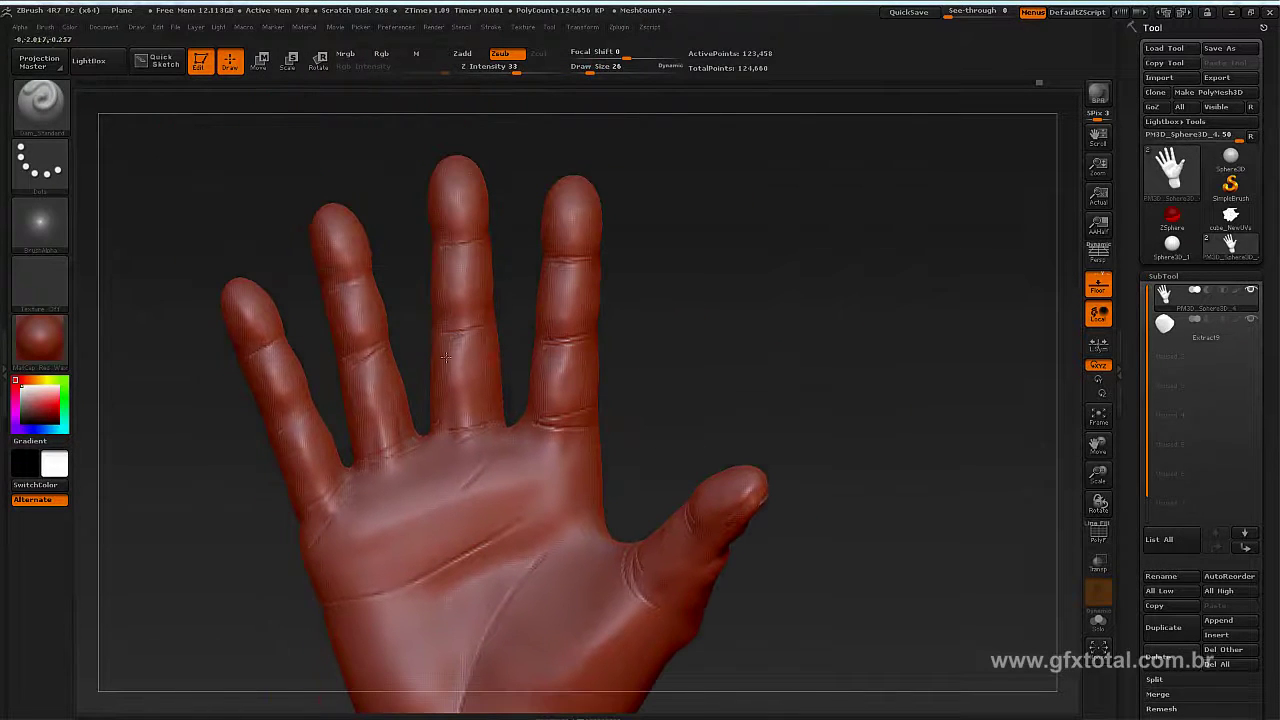
Step: Switch to the Standard brush, face the palm, and load a cracked-skin texture alpha
{"action": "left_click", "coordinate": [40, 100]}
{"action": "left_click", "coordinate": [821, 115]}
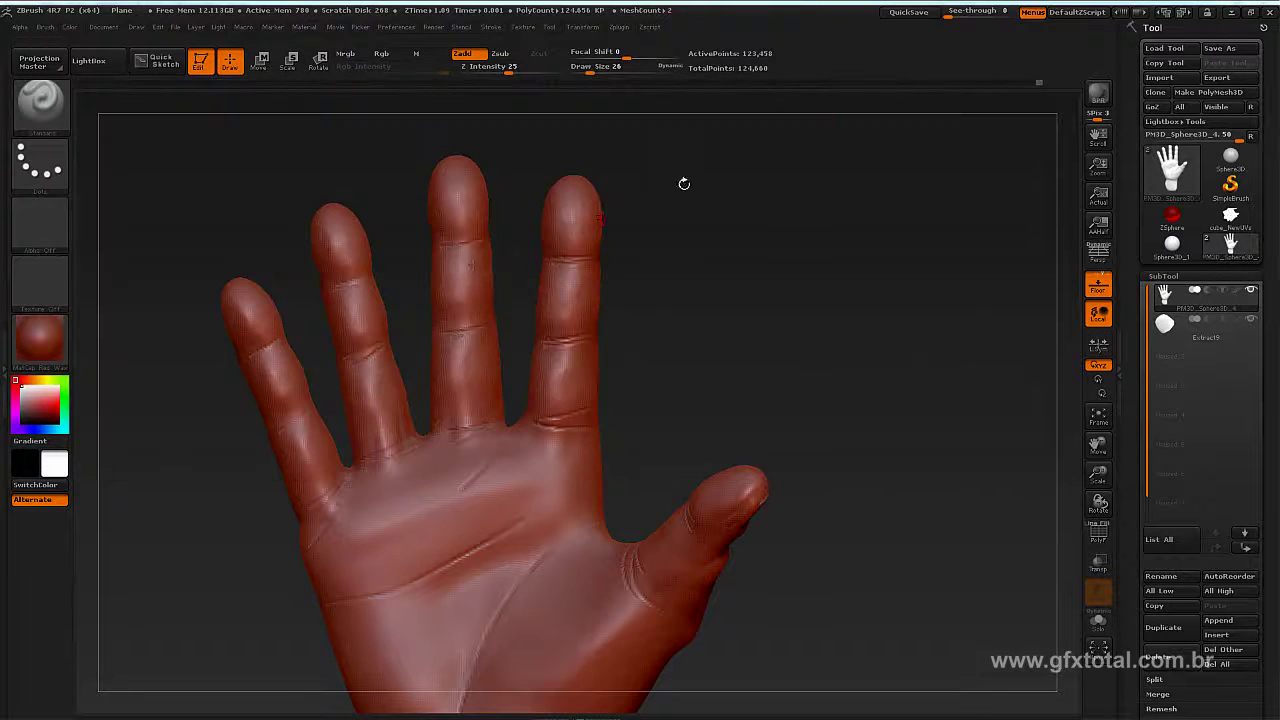
{"action": "mouse_move", "coordinate": [743, 300]}
{"action": "left_mouse_down"}
{"action": "mouse_move", "coordinate": [726, 314]}
{"action": "mouse_move", "coordinate": [134, 185]}
{"action": "left_mouse_up"}
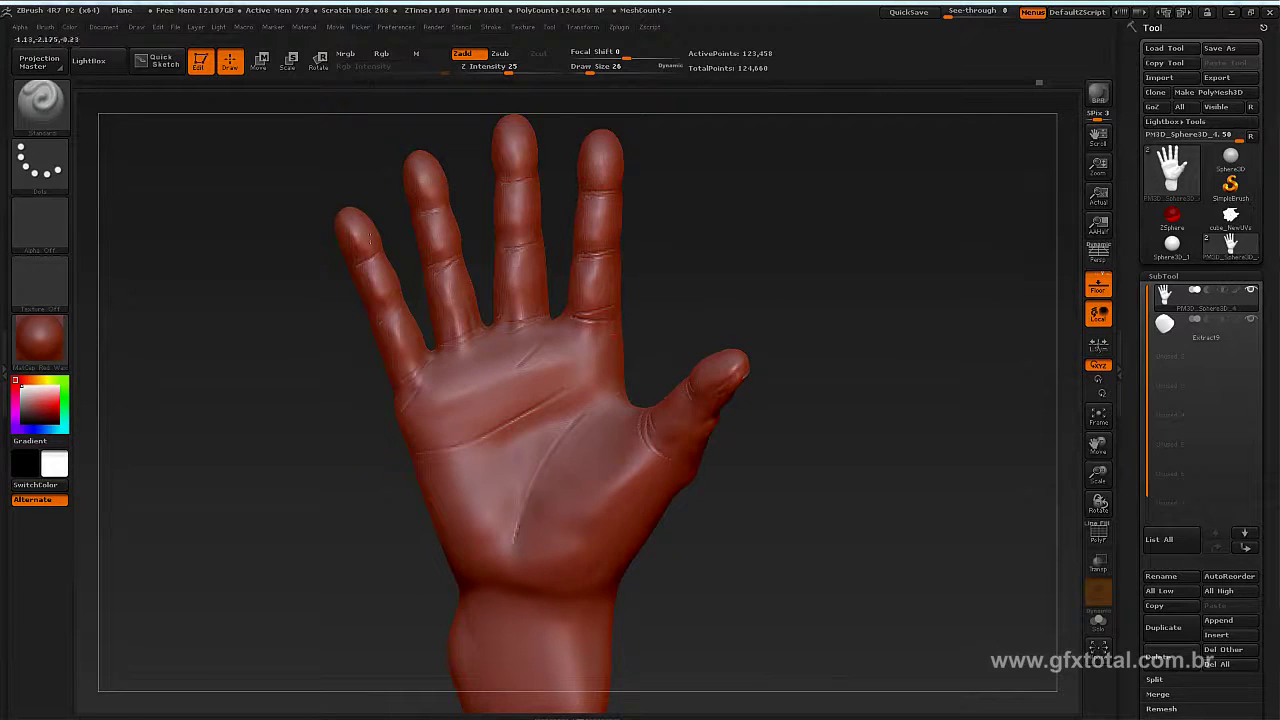
{"action": "left_click", "coordinate": [40, 225]}
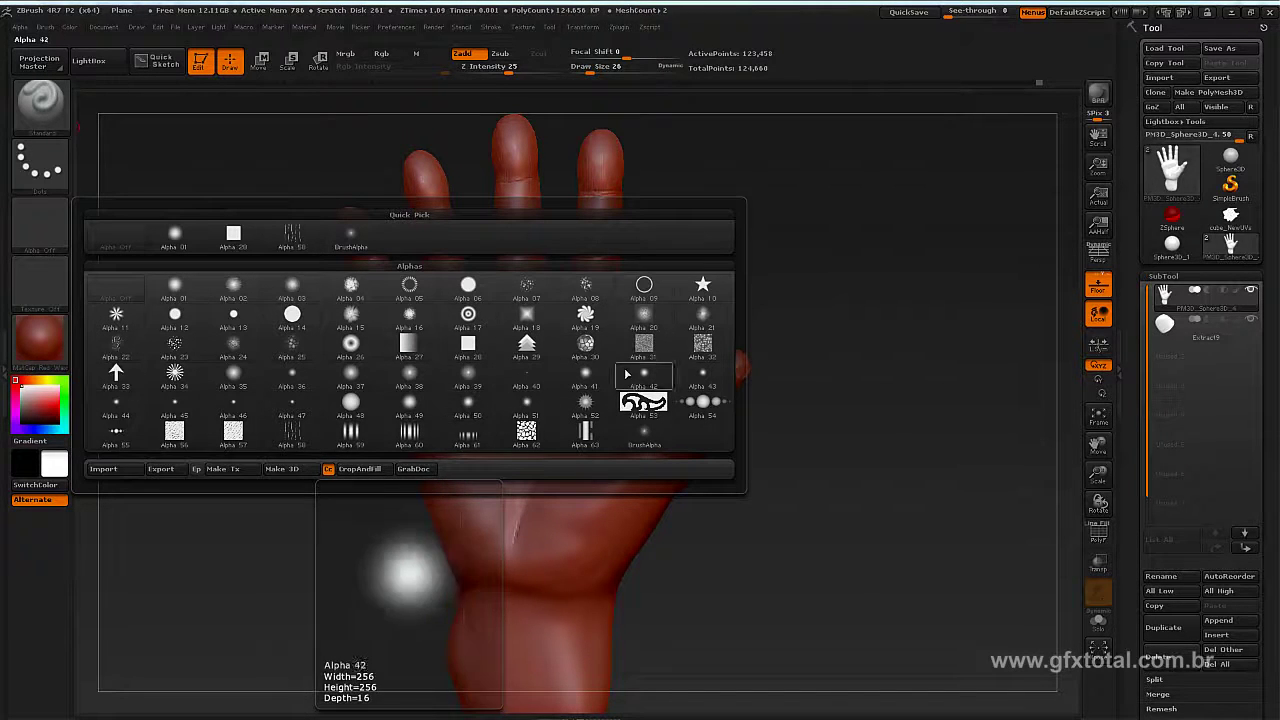
{"action": "left_click", "coordinate": [174, 347]}
{"action": "left_click", "coordinate": [60, 225]}
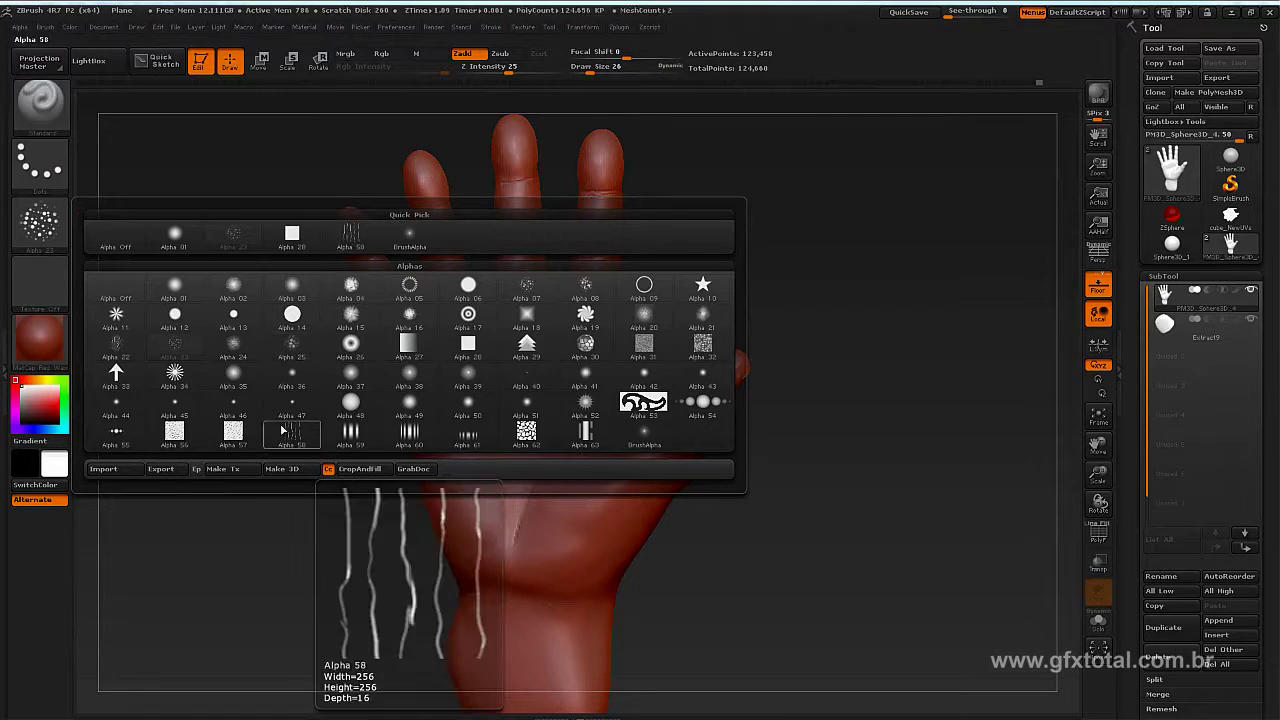
{"action": "left_click", "coordinate": [124, 341]}
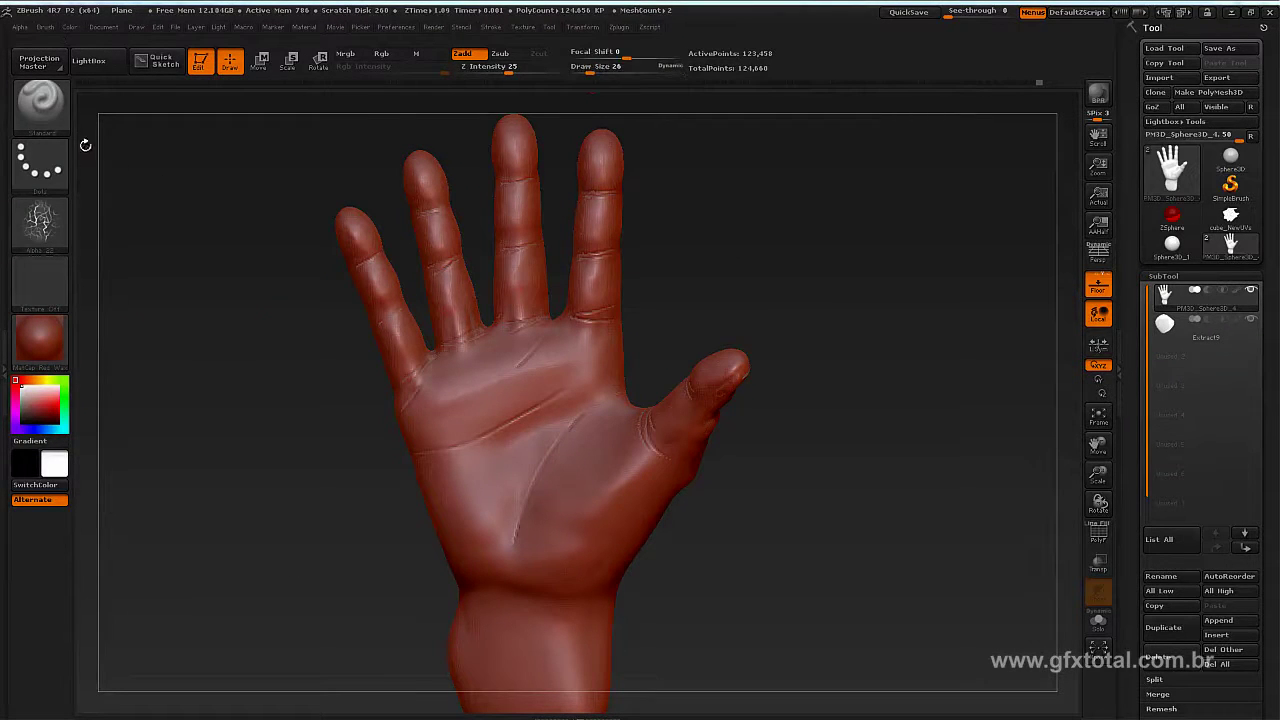
Step: Set draw size 220, undo the palm test strokes, and set Z Intensity to 5
{"action": "left_click", "coordinate": [598, 66]}
{"action": "type", "text": "220"}
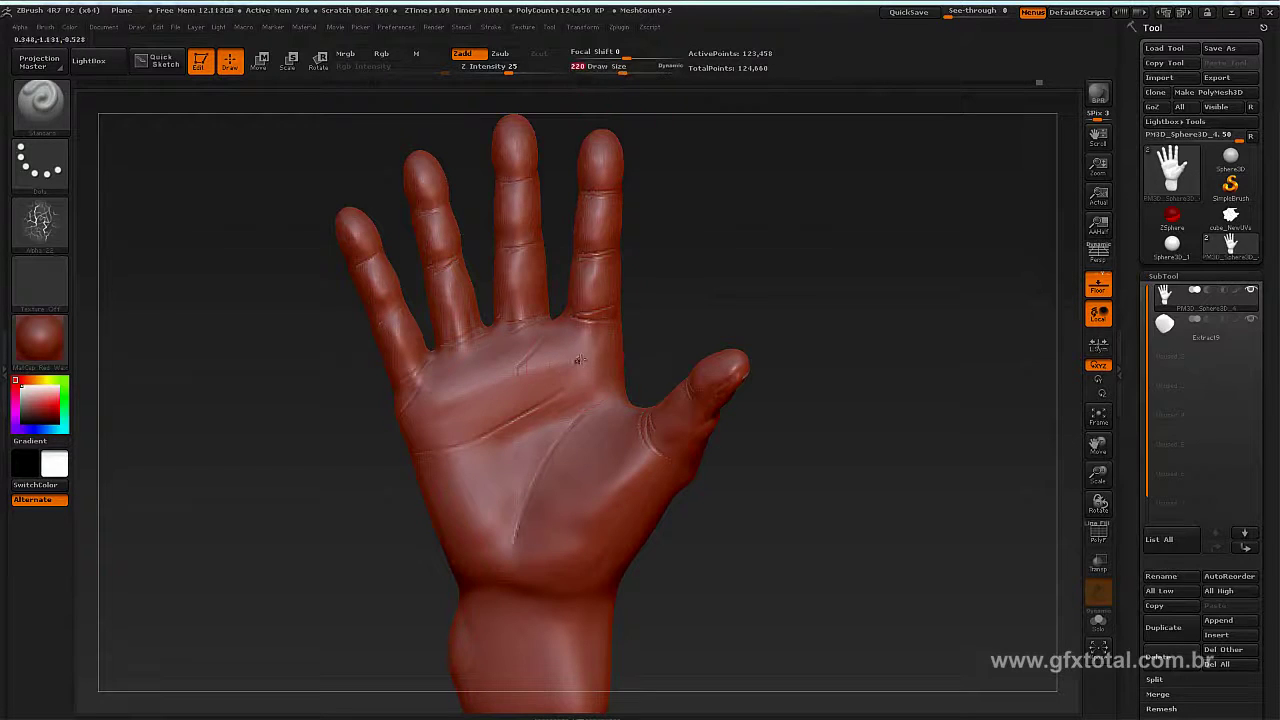
{"action": "left_click_drag", "start_coordinate": [579, 359], "coordinate": [430, 460]}
{"action": "key", "text": "ctrl+z"}
{"action": "left_click_drag", "start_coordinate": [726, 274], "coordinate": [711, 303]}
{"action": "key", "text": "ctrl+shift+z"}
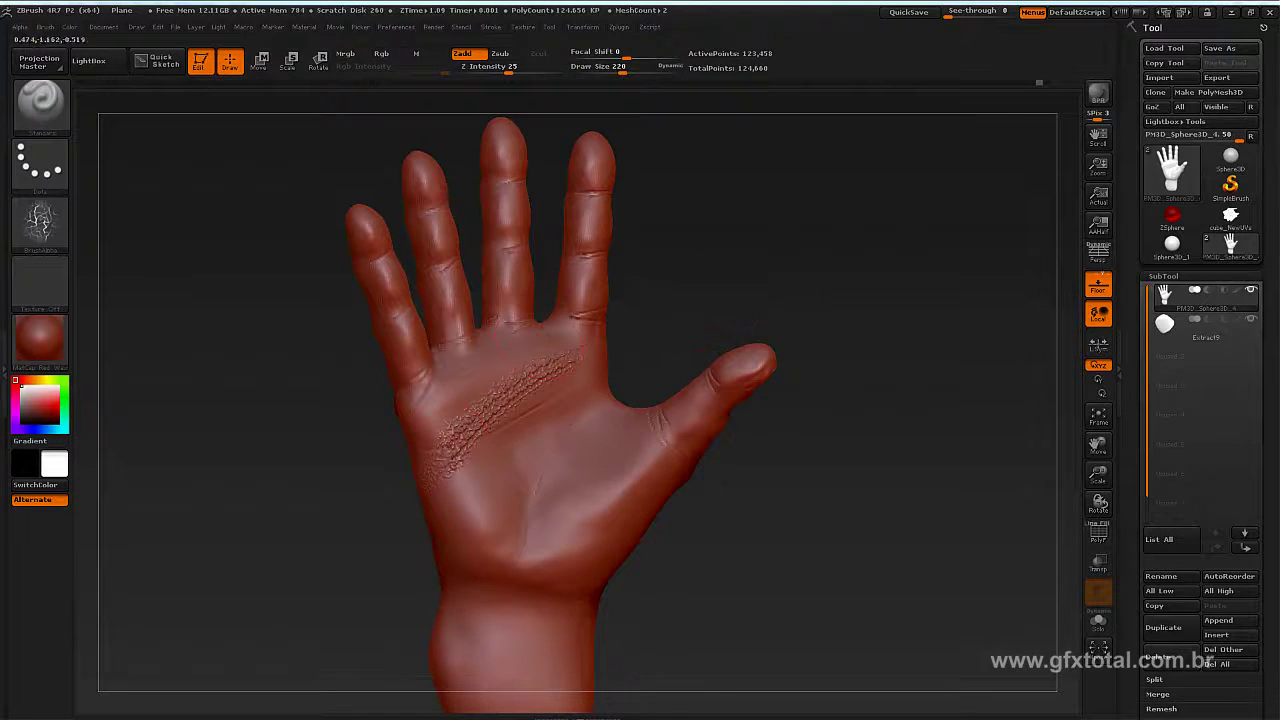
{"action": "key", "text": "ctrl+z"}
{"action": "left_click", "coordinate": [488, 66]}
{"action": "type", "text": "5"}
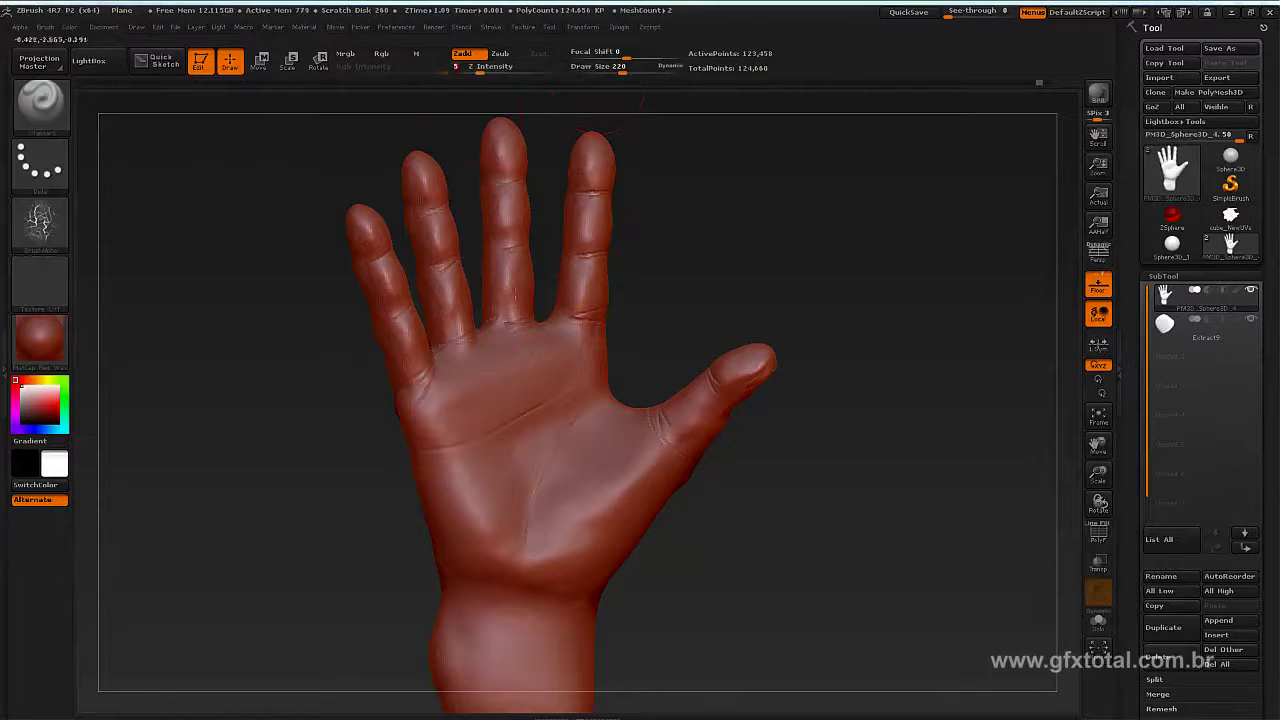
{"action": "key", "text": "Return"}
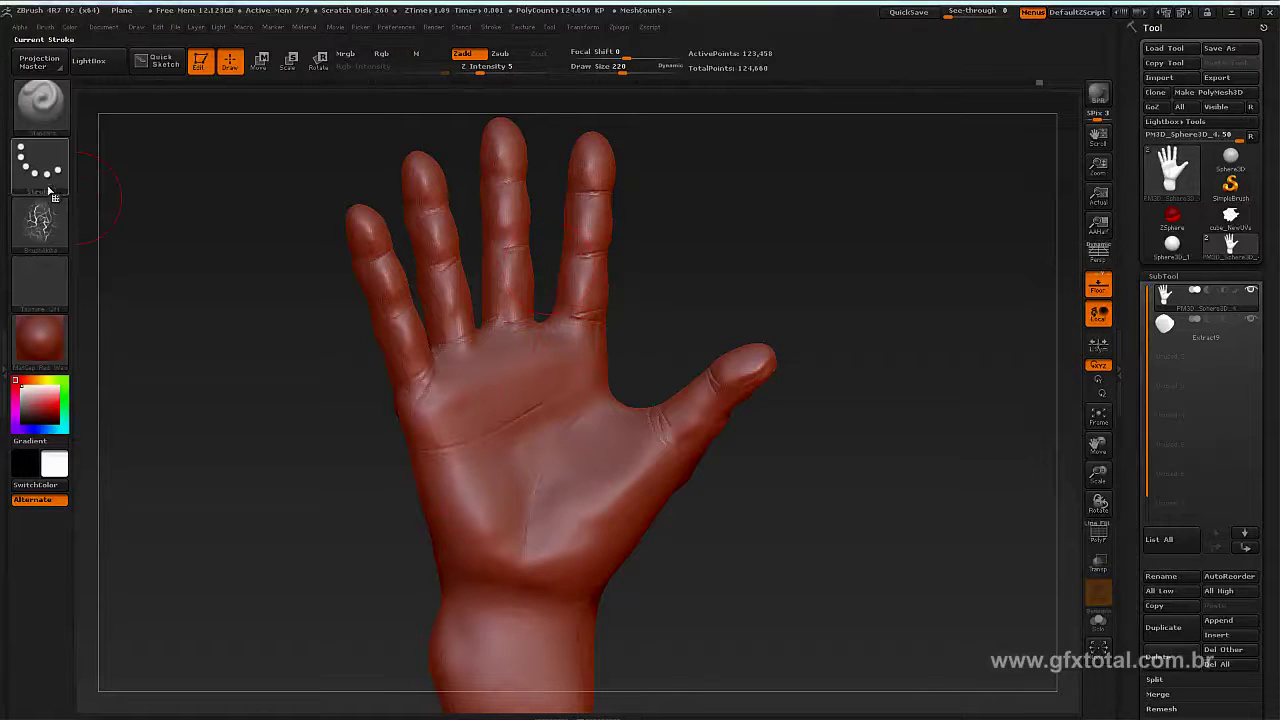
Step: Use the DragRect stroke, turn to the back of the hand, and bring up the alphas
{"action": "left_click", "coordinate": [46, 170]}
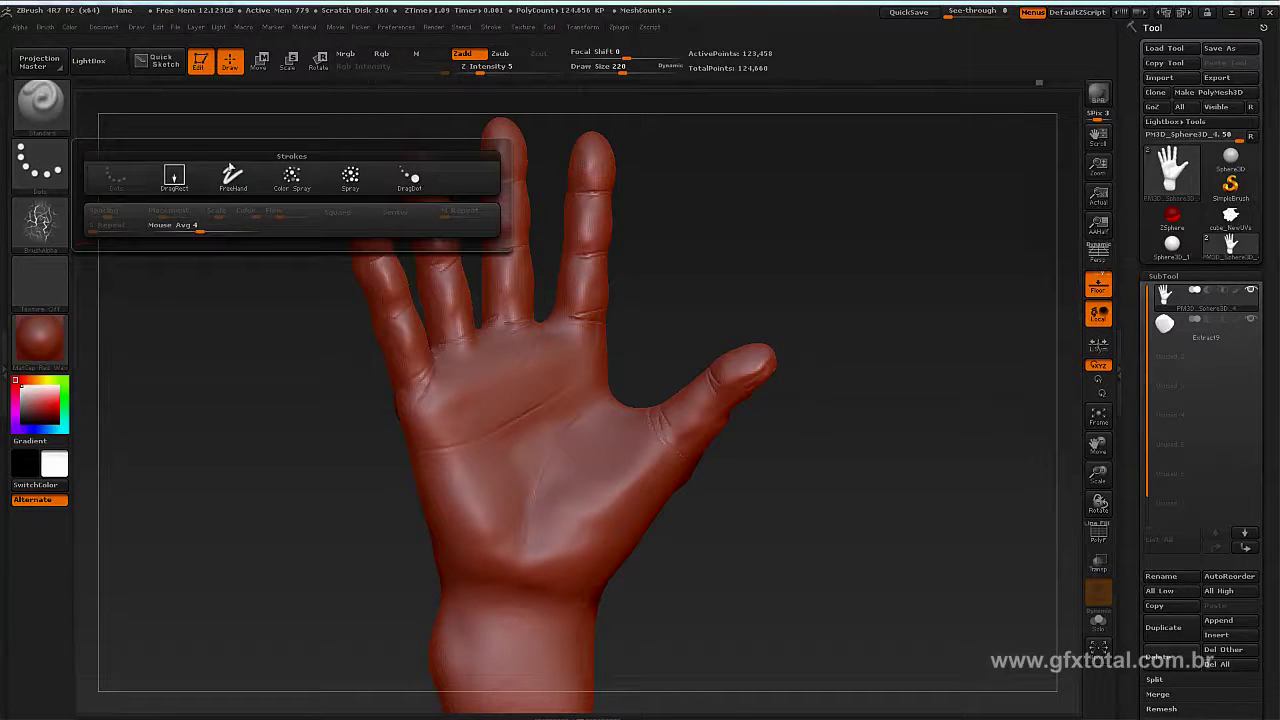
{"action": "left_click", "coordinate": [172, 180]}
{"action": "left_click_drag", "start_coordinate": [705, 315], "coordinate": [556, 403]}
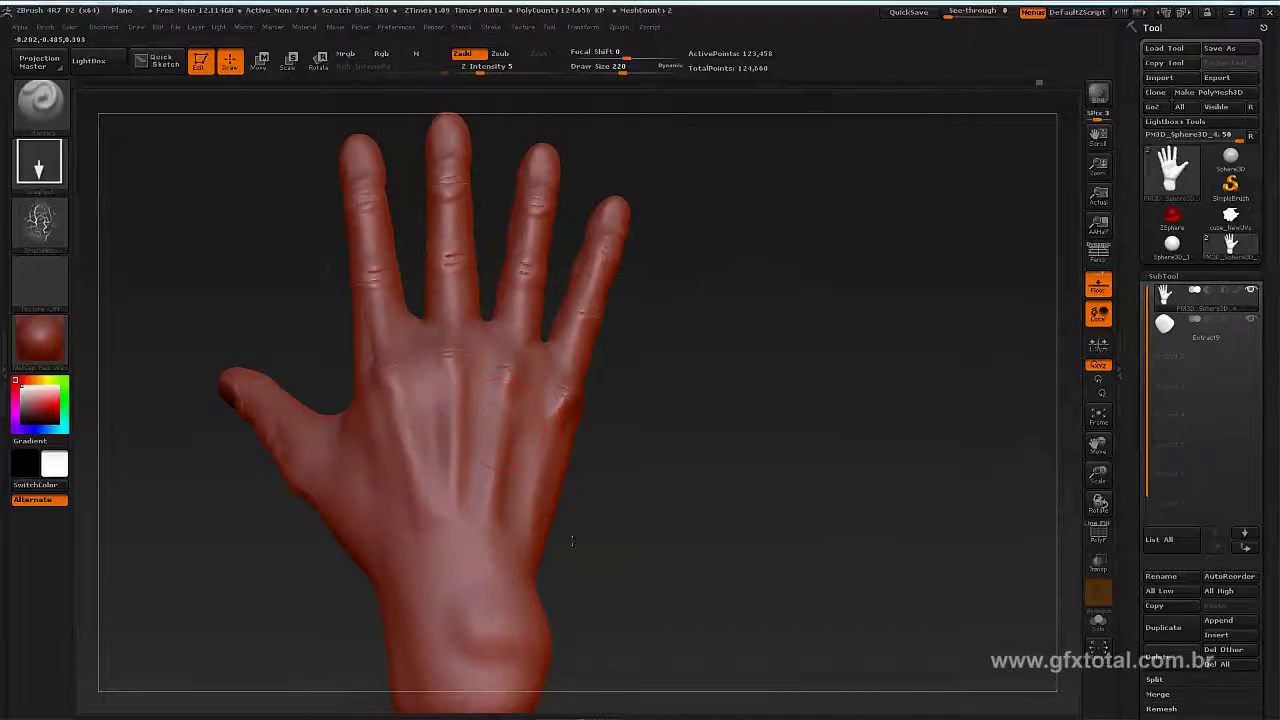
{"action": "left_click_drag", "start_coordinate": [718, 447], "coordinate": [725, 448]}
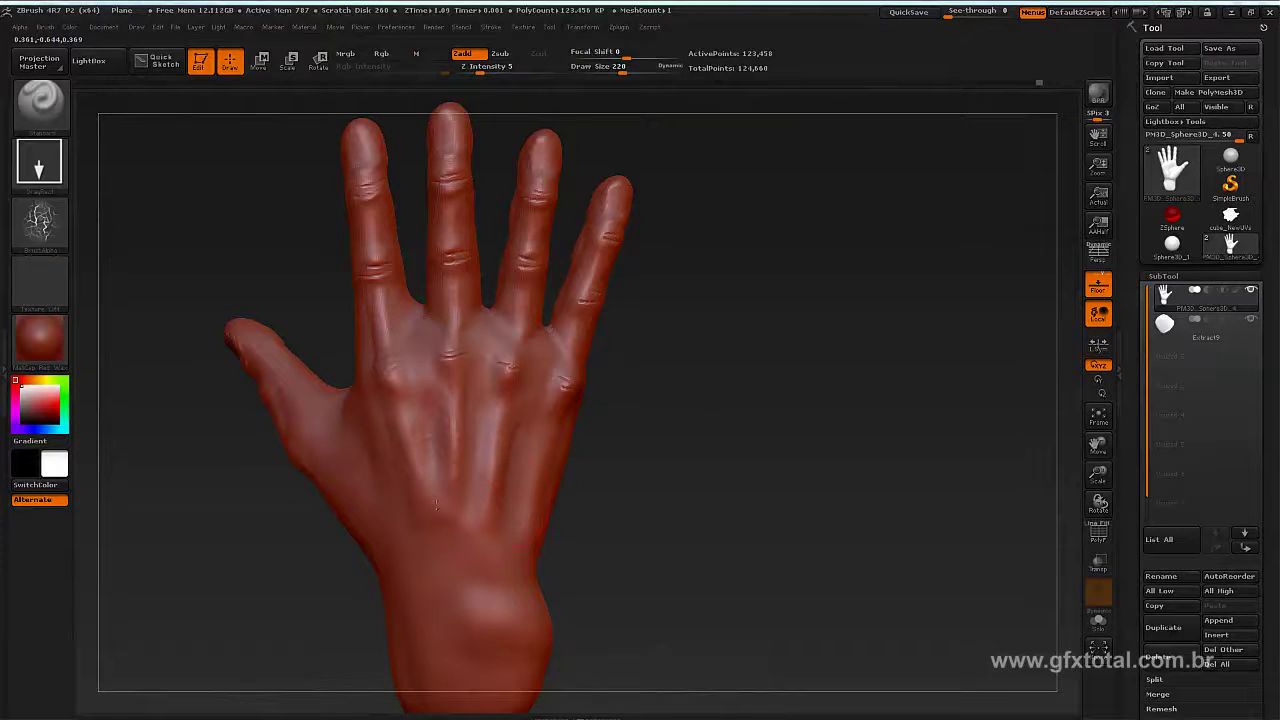
{"action": "left_click", "coordinate": [39, 224]}
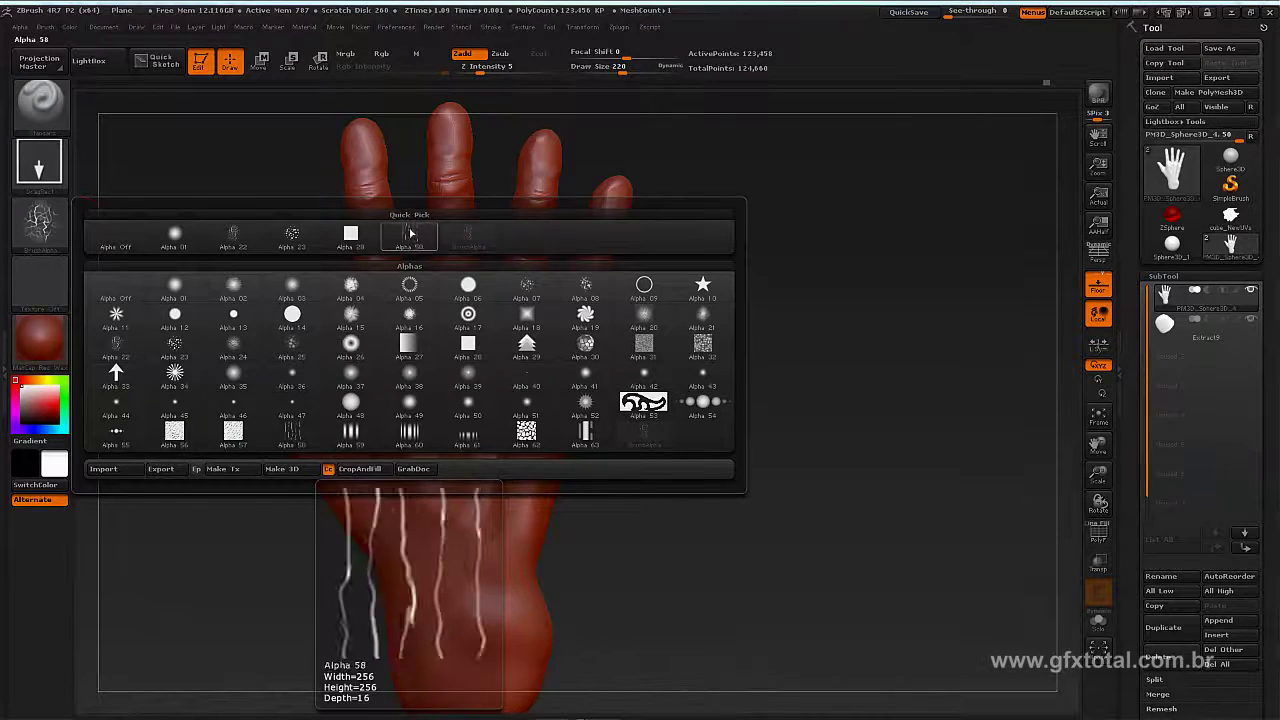
Step: Switch the stroke to Color Spray and reduce draw size to 113
{"action": "left_click", "coordinate": [41, 166]}
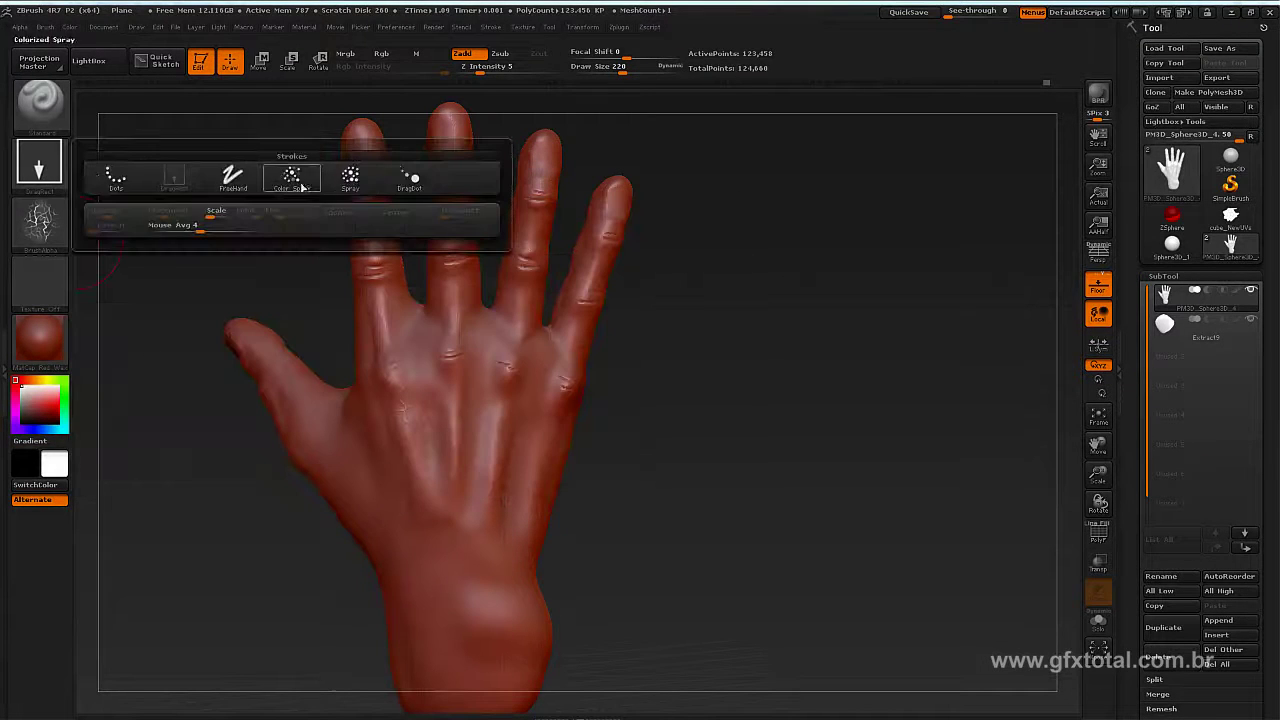
{"action": "left_click", "coordinate": [296, 176]}
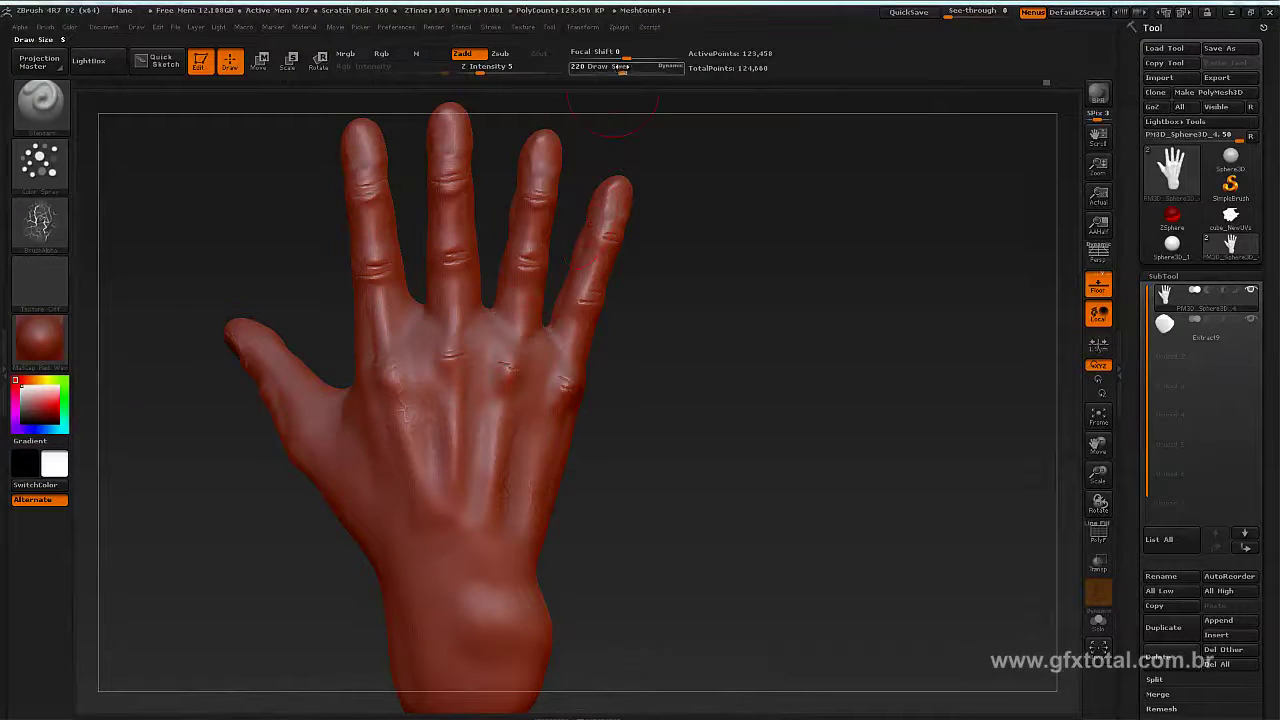
{"action": "left_click_drag", "start_coordinate": [621, 72], "coordinate": [604, 73]}
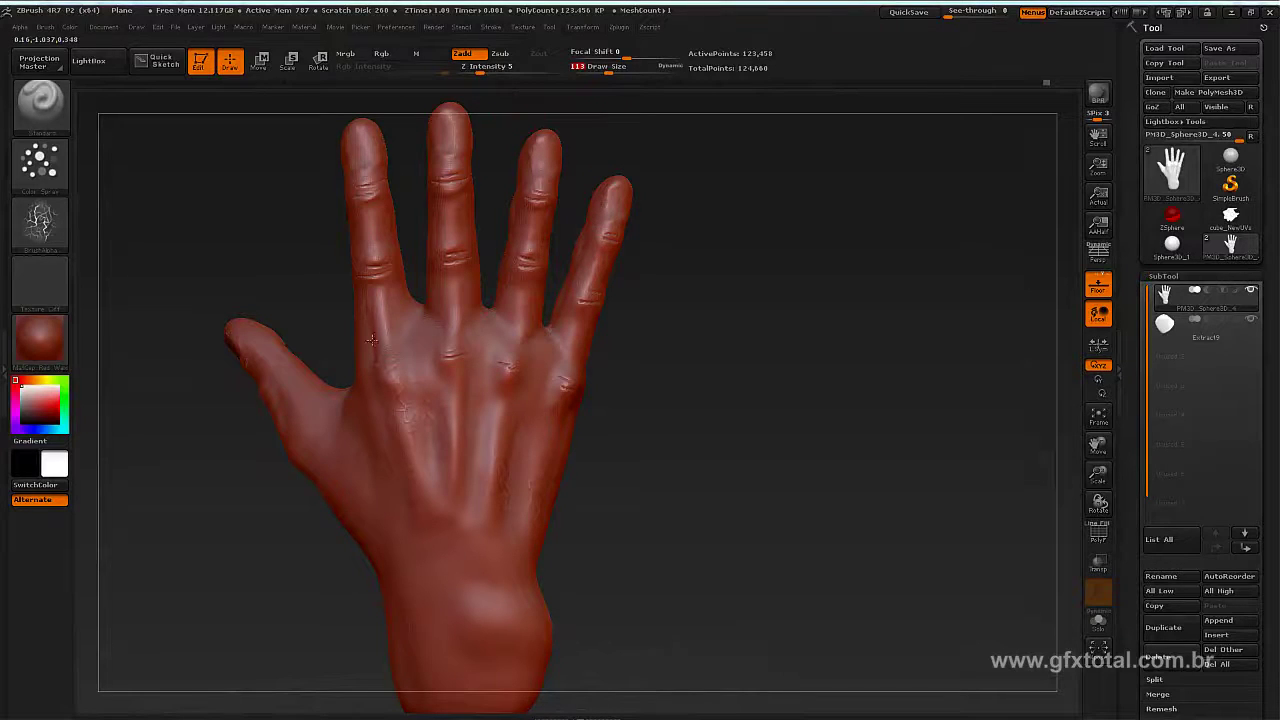
Step: Zoom, pan and orbit around the hand to inspect the skin texture on knuckles and fingers
{"action": "left_click_drag", "start_coordinate": [638, 365], "coordinate": [509, 400], "text": "alt"}
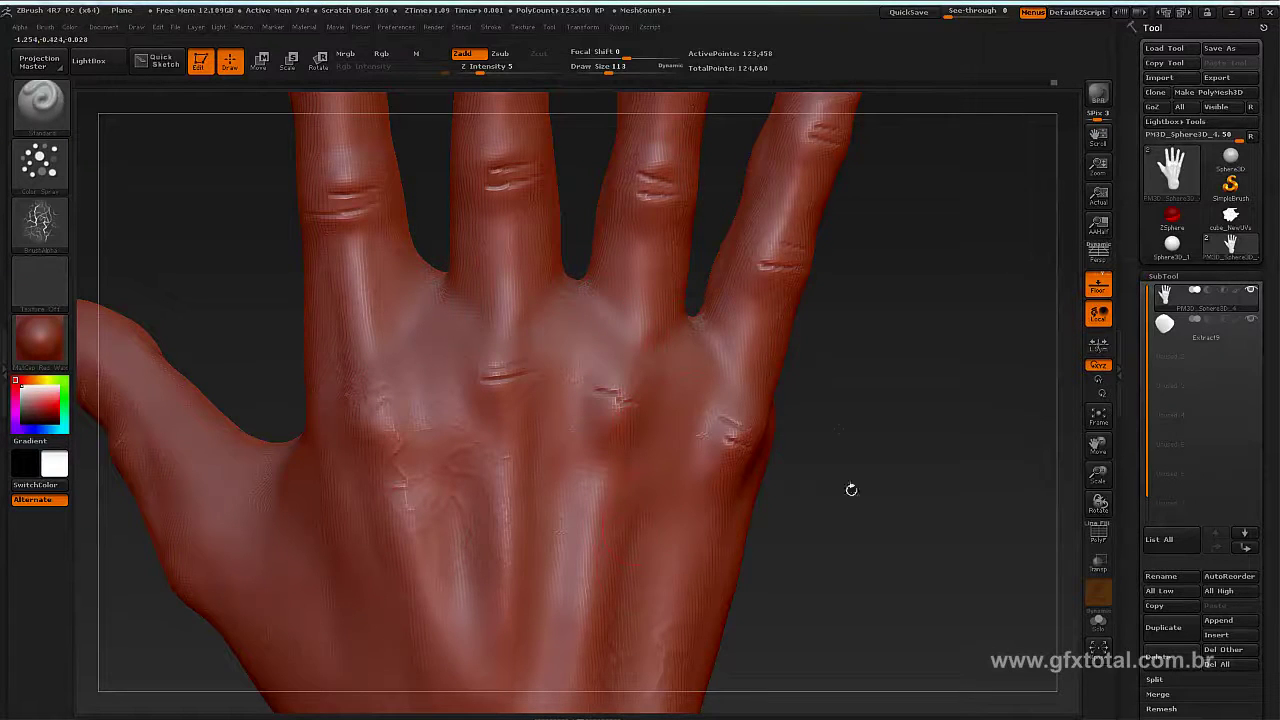
{"action": "left_click_drag", "start_coordinate": [851, 489], "coordinate": [682, 331], "text": "alt"}
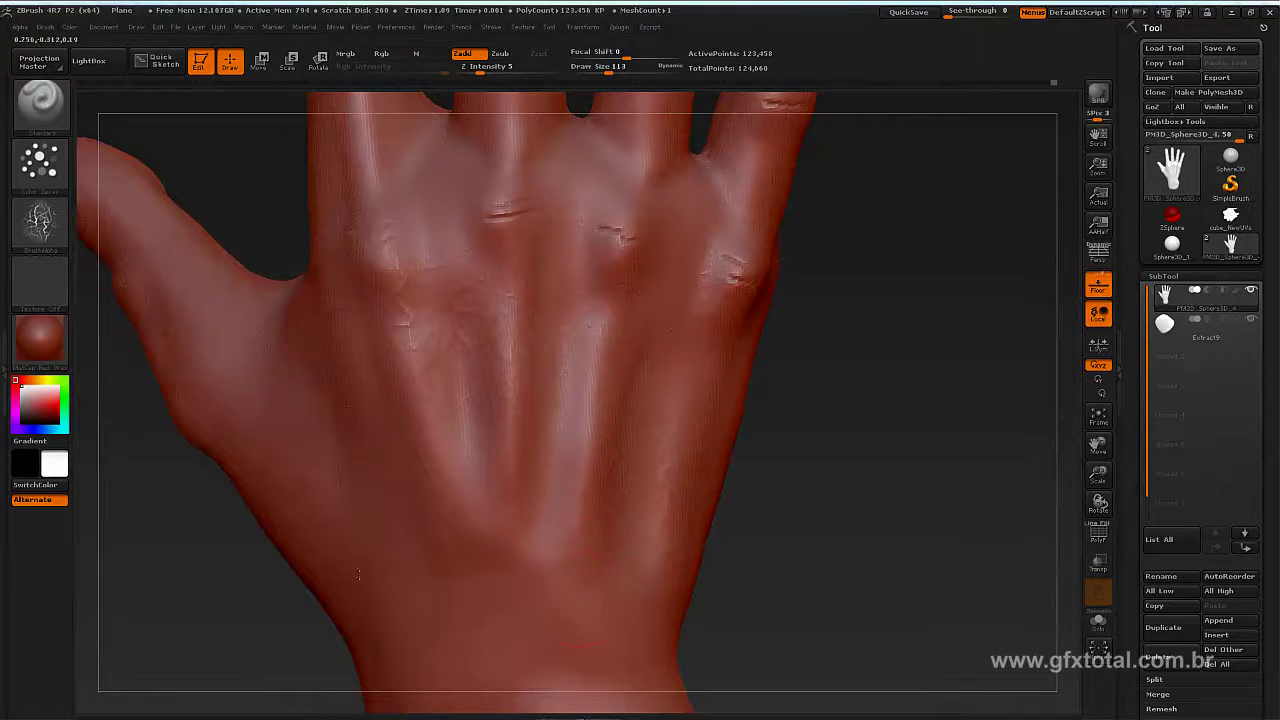
{"action": "left_click_drag", "start_coordinate": [146, 529], "coordinate": [203, 455]}
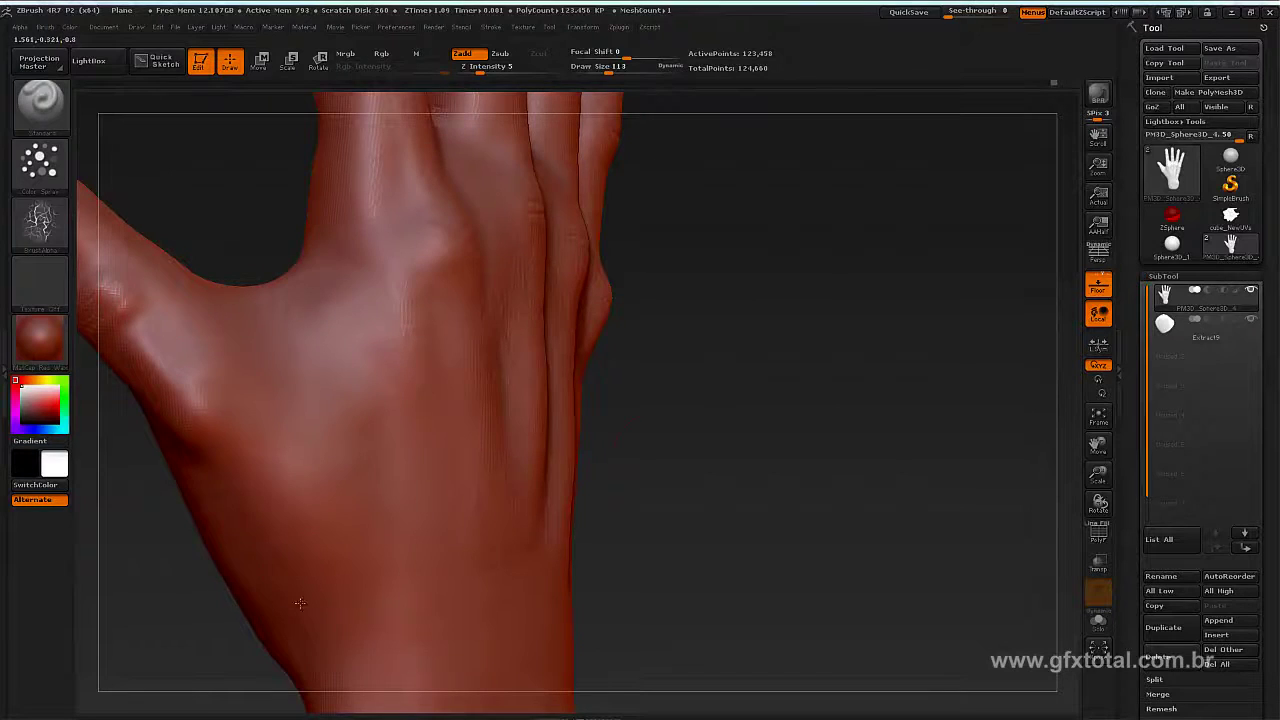
{"action": "left_click_drag", "start_coordinate": [661, 457], "coordinate": [483, 584]}
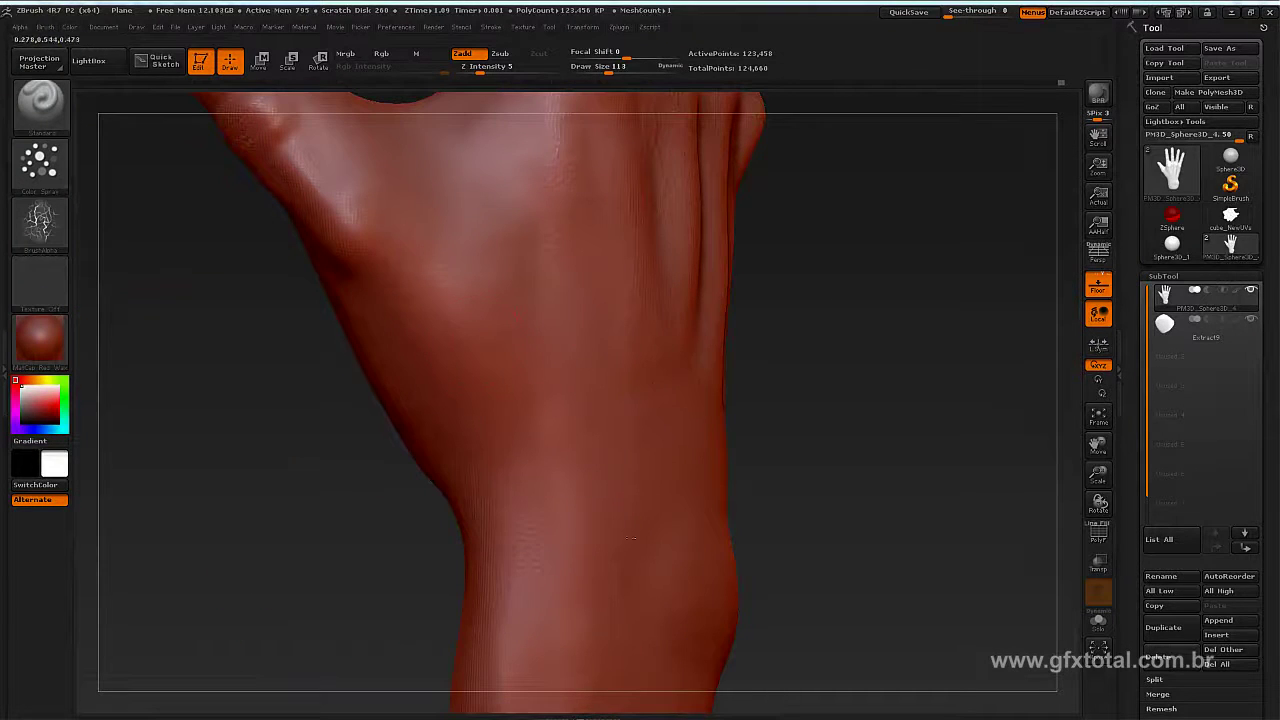
{"action": "left_click_drag", "start_coordinate": [660, 627], "coordinate": [795, 416]}
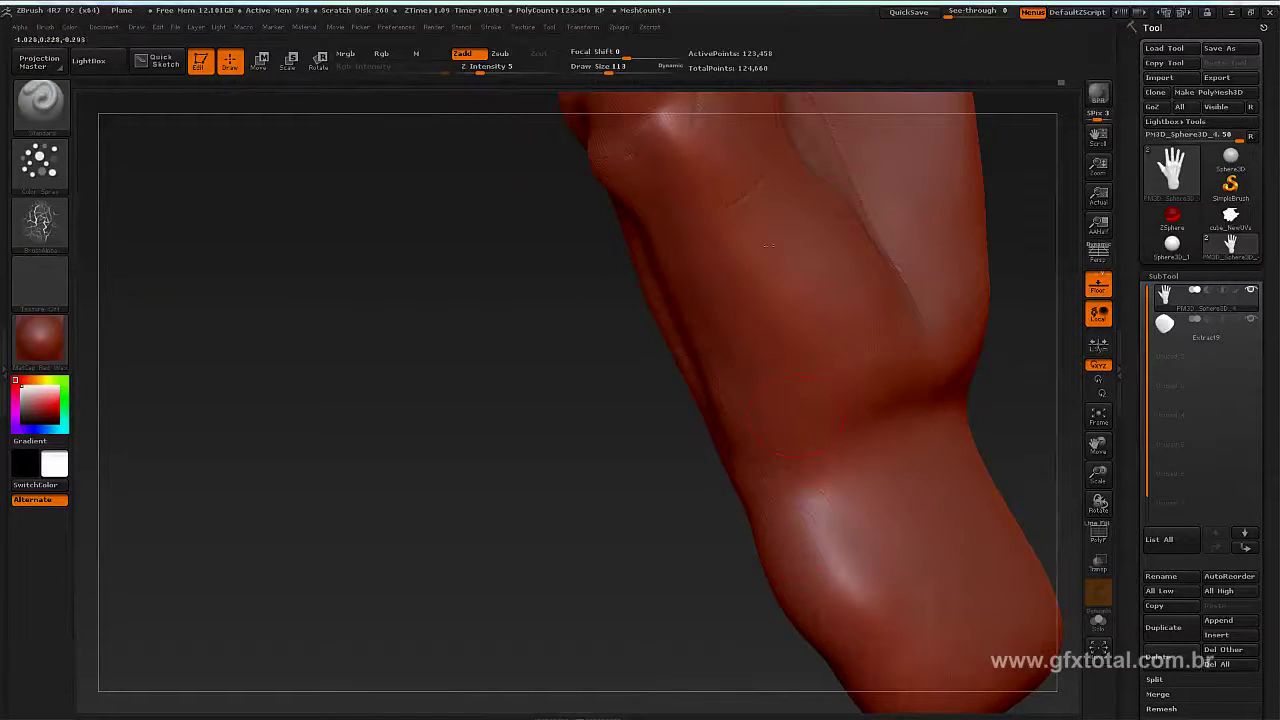
{"action": "left_click_drag", "start_coordinate": [485, 313], "coordinate": [490, 290]}
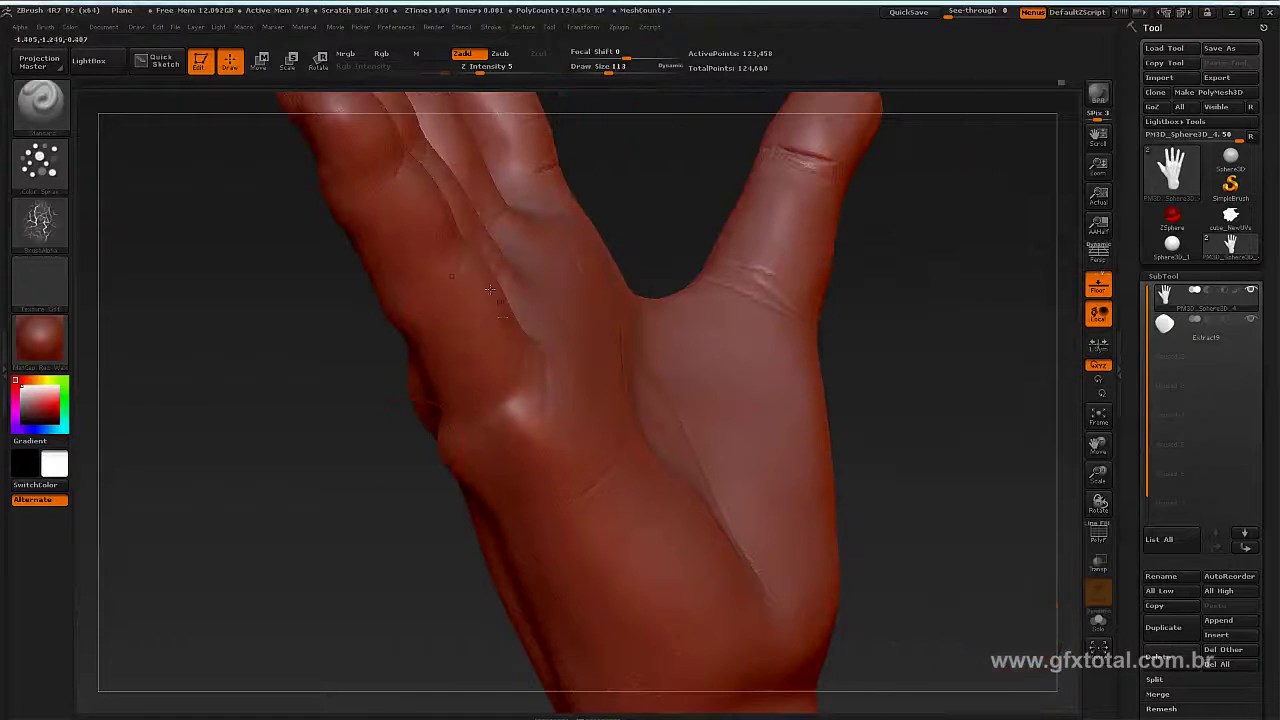
{"action": "mouse_move", "coordinate": [243, 397]}
{"action": "left_mouse_down"}
{"action": "mouse_move", "coordinate": [603, 408]}
{"action": "mouse_move", "coordinate": [506, 495]}
{"action": "left_mouse_up"}
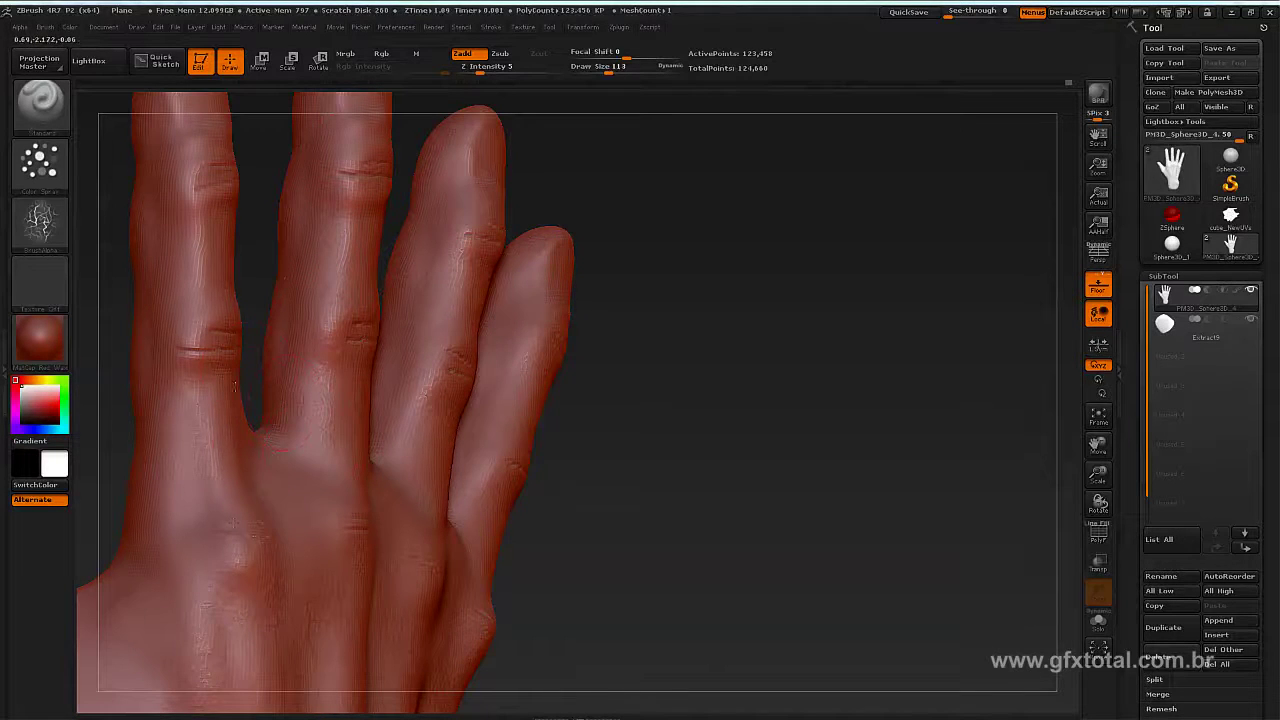
{"action": "left_click_drag", "start_coordinate": [463, 345], "coordinate": [377, 364], "text": "alt"}
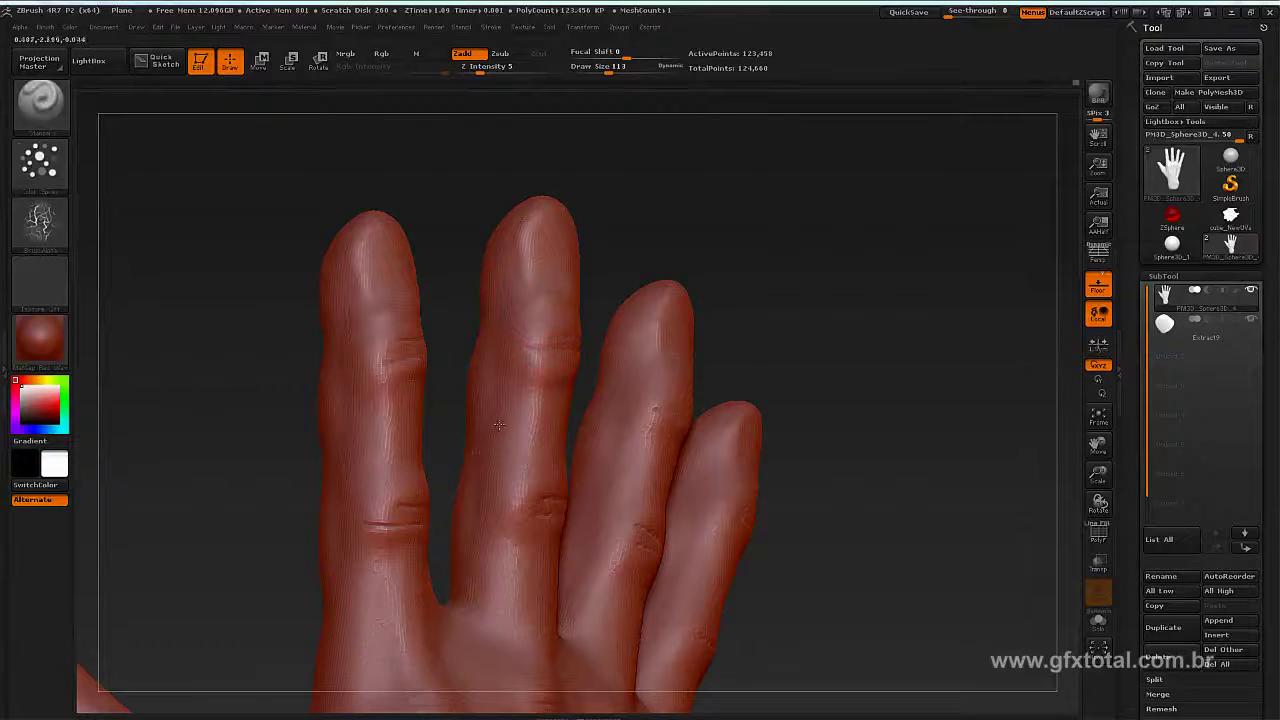
{"action": "mouse_move", "coordinate": [880, 448]}
{"action": "left_mouse_down"}
{"action": "mouse_move", "coordinate": [863, 363]}
{"action": "mouse_move", "coordinate": [877, 451]}
{"action": "mouse_move", "coordinate": [809, 331]}
{"action": "left_mouse_up"}
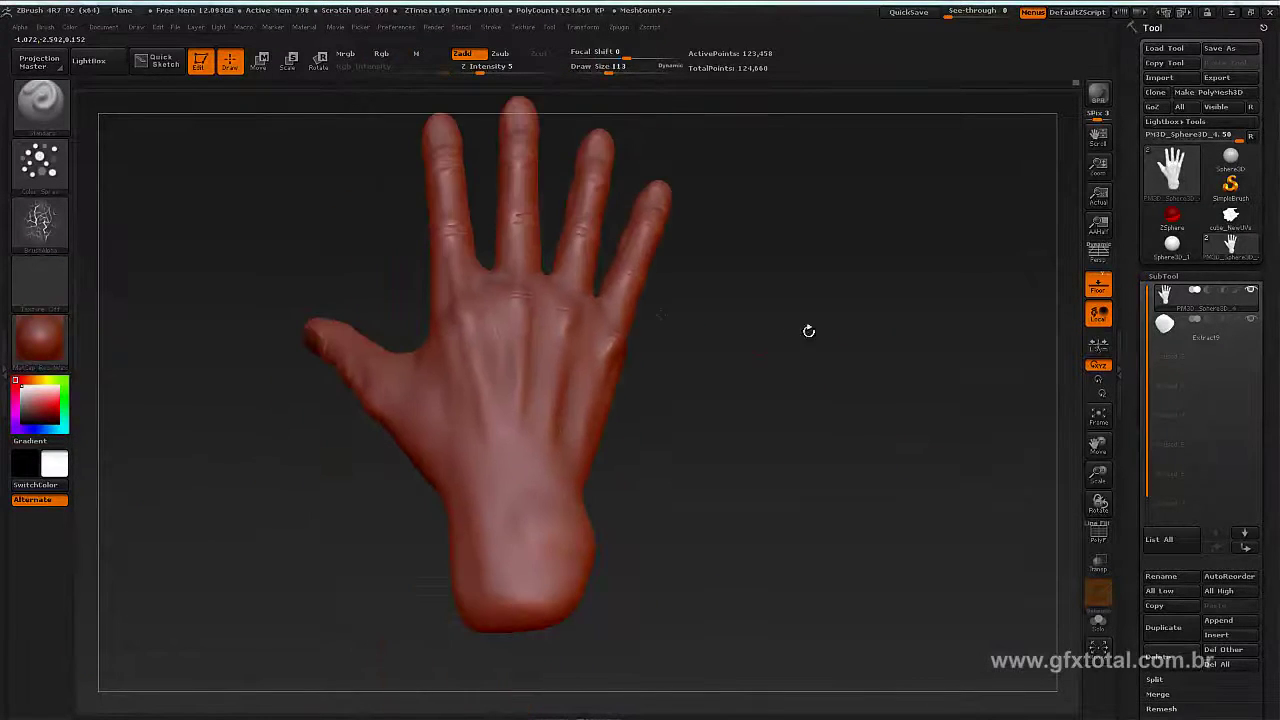
Step: Apply MatCap Metal03, then rewind the undo history to the starting sphere
{"action": "left_click", "coordinate": [40, 338]}
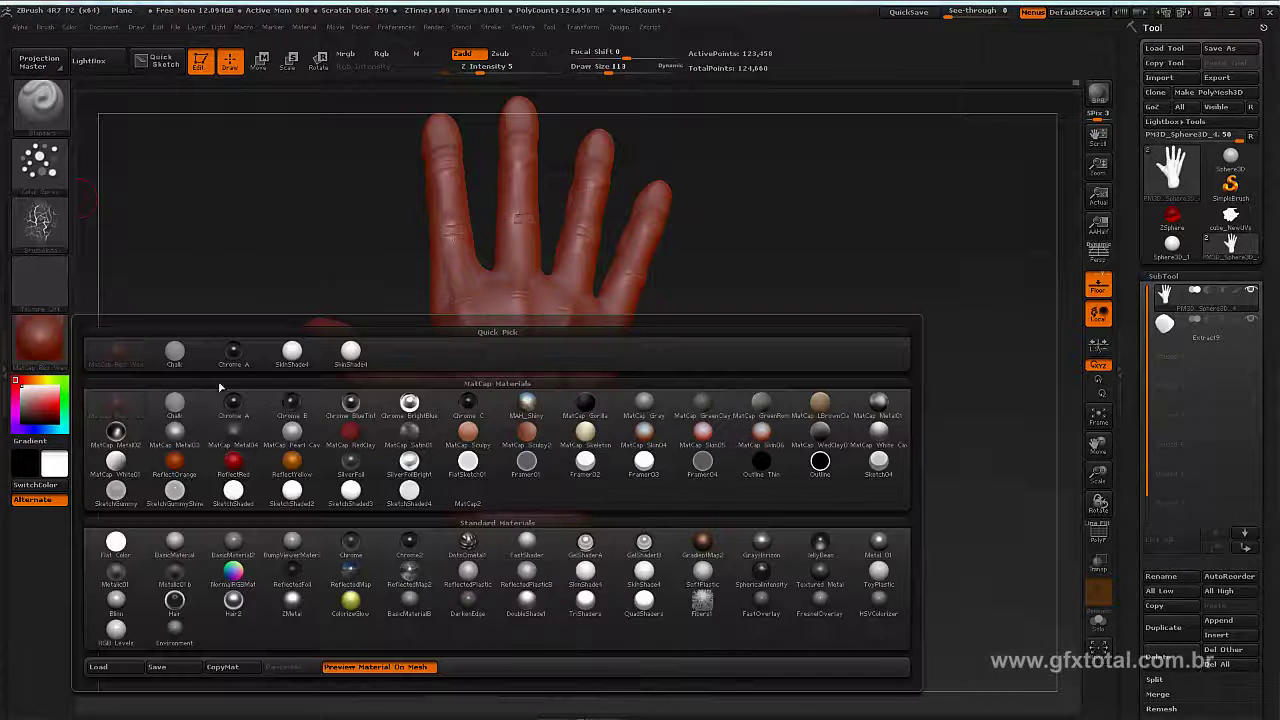
{"action": "left_click", "coordinate": [174, 432]}
{"action": "mouse_move", "coordinate": [814, 429]}
{"action": "left_mouse_down"}
{"action": "mouse_move", "coordinate": [814, 446]}
{"action": "mouse_move", "coordinate": [843, 410]}
{"action": "mouse_move", "coordinate": [814, 420]}
{"action": "mouse_move", "coordinate": [992, 479]}
{"action": "mouse_move", "coordinate": [949, 485]}
{"action": "mouse_move", "coordinate": [898, 303]}
{"action": "left_mouse_up"}
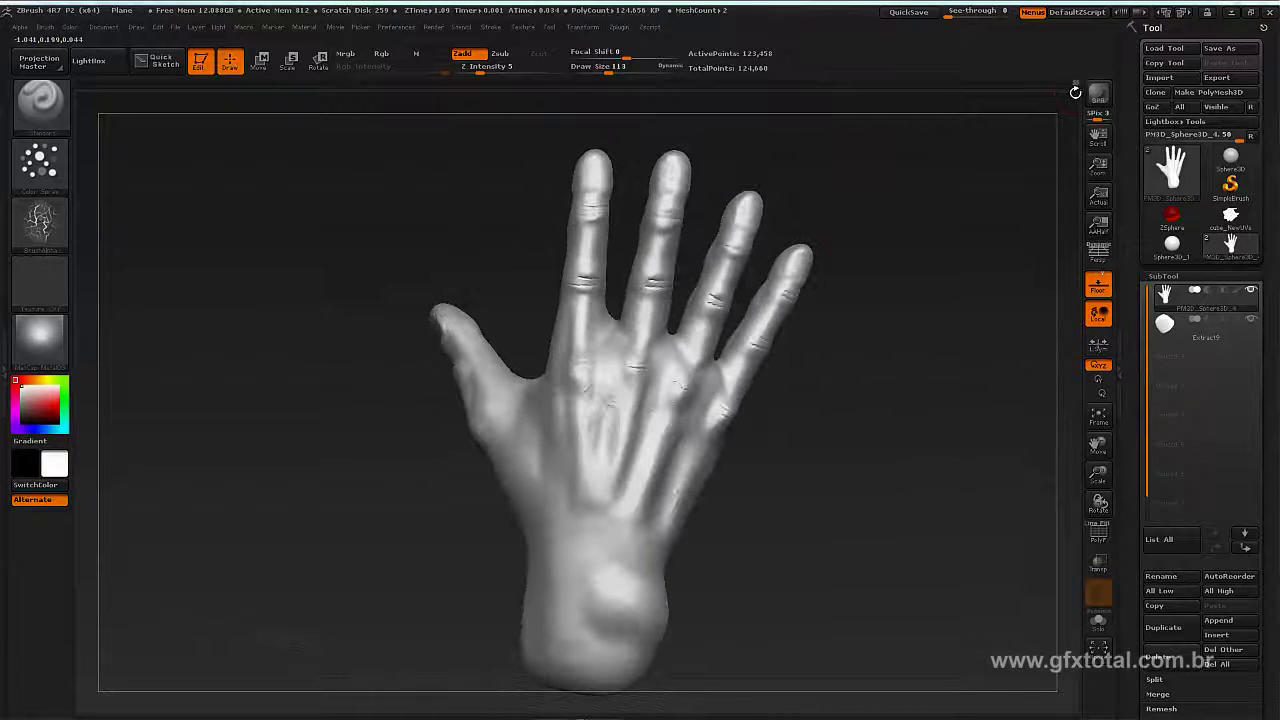
{"action": "left_click_drag", "start_coordinate": [1037, 82], "coordinate": [75, 82]}
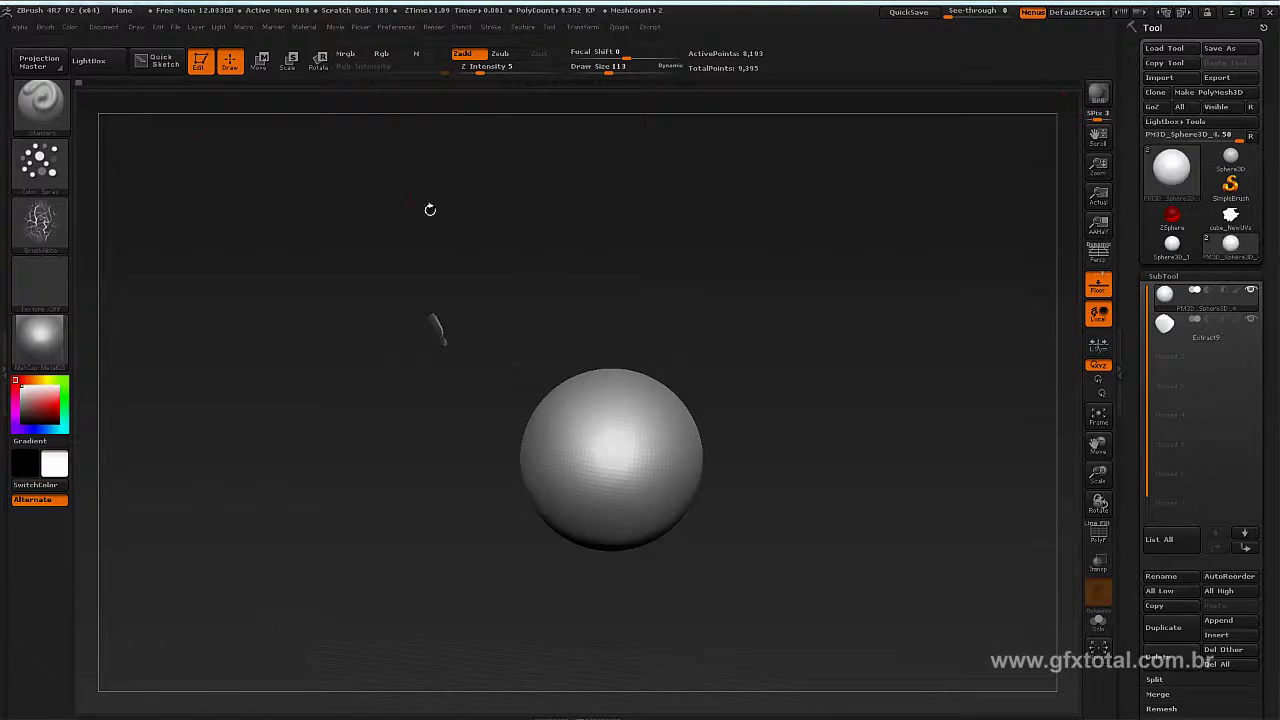
Step: Replay the undo history to the finished 123,458-point hand, then view palm and back
{"action": "mouse_move", "coordinate": [430, 209]}
{"action": "left_mouse_down"}
{"action": "mouse_move", "coordinate": [457, 240]}
{"action": "mouse_move", "coordinate": [528, 245]}
{"action": "left_mouse_up"}
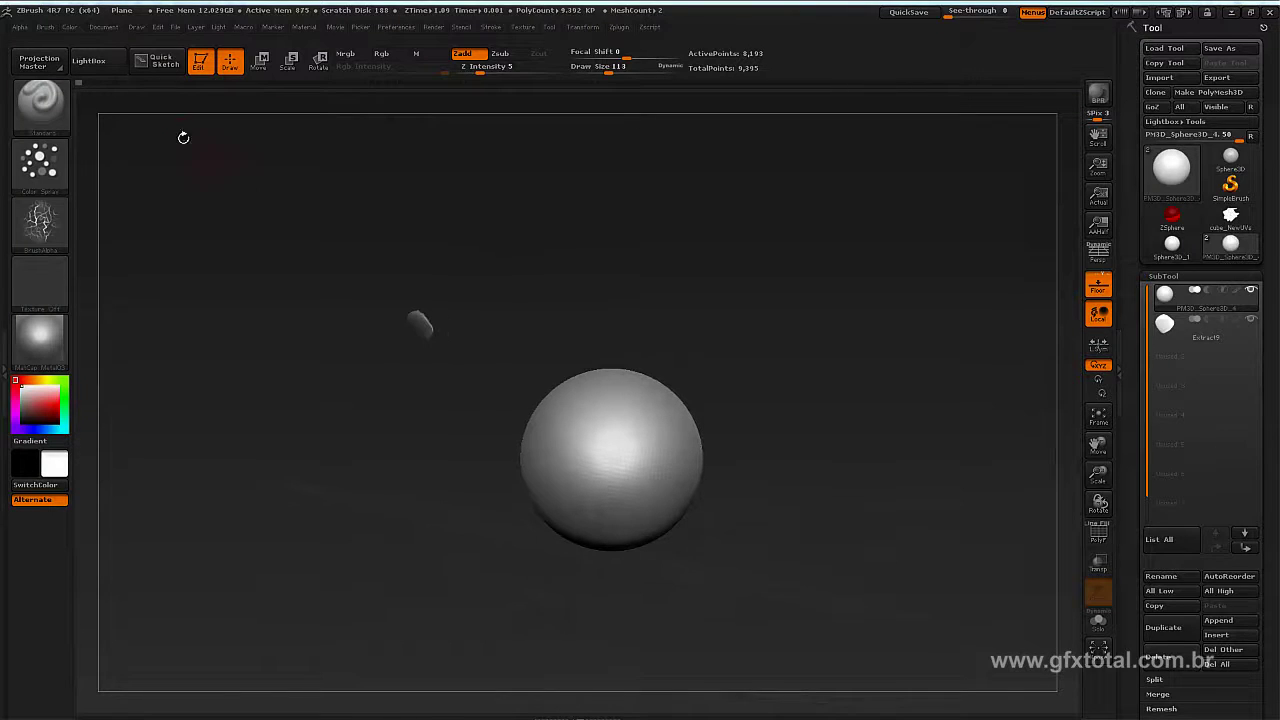
{"action": "mouse_move", "coordinate": [82, 80]}
{"action": "left_mouse_down"}
{"action": "mouse_move", "coordinate": [307, 63]}
{"action": "mouse_move", "coordinate": [517, 67]}
{"action": "mouse_move", "coordinate": [935, 98]}
{"action": "left_mouse_up"}
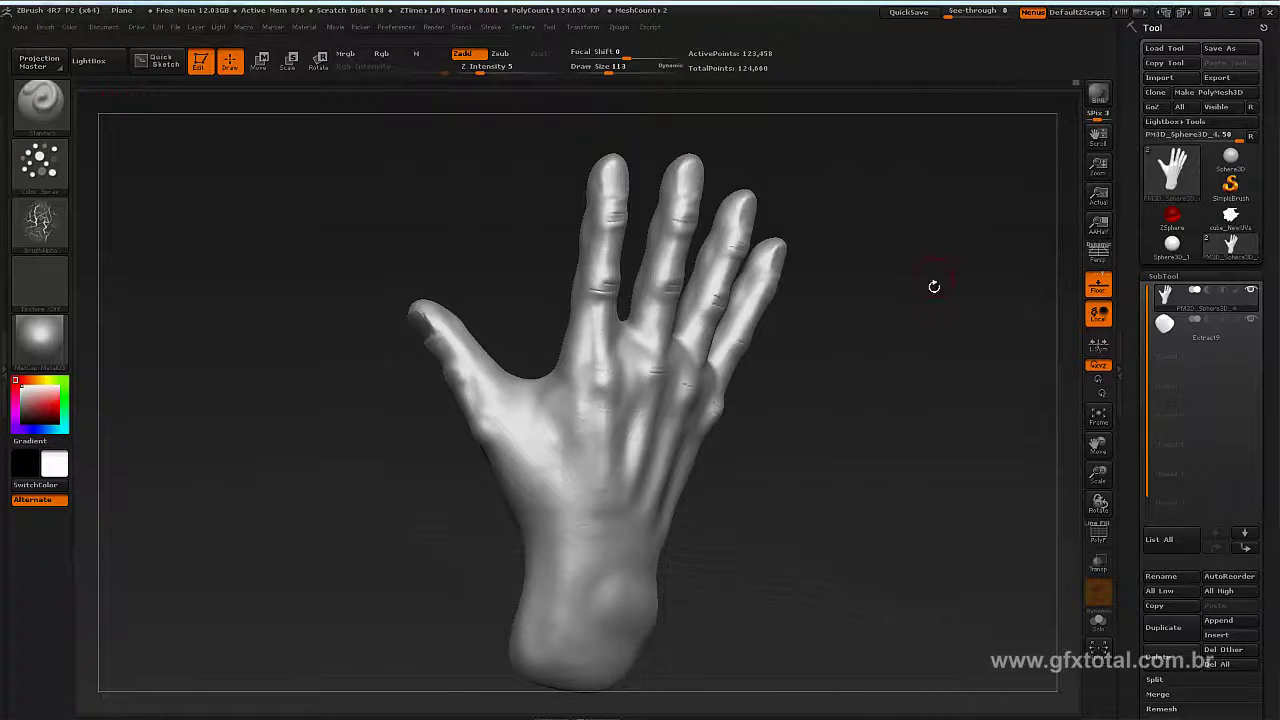
{"action": "mouse_move", "coordinate": [931, 286]}
{"action": "left_mouse_down"}
{"action": "mouse_move", "coordinate": [917, 291]}
{"action": "mouse_move", "coordinate": [914, 351]}
{"action": "left_mouse_up"}
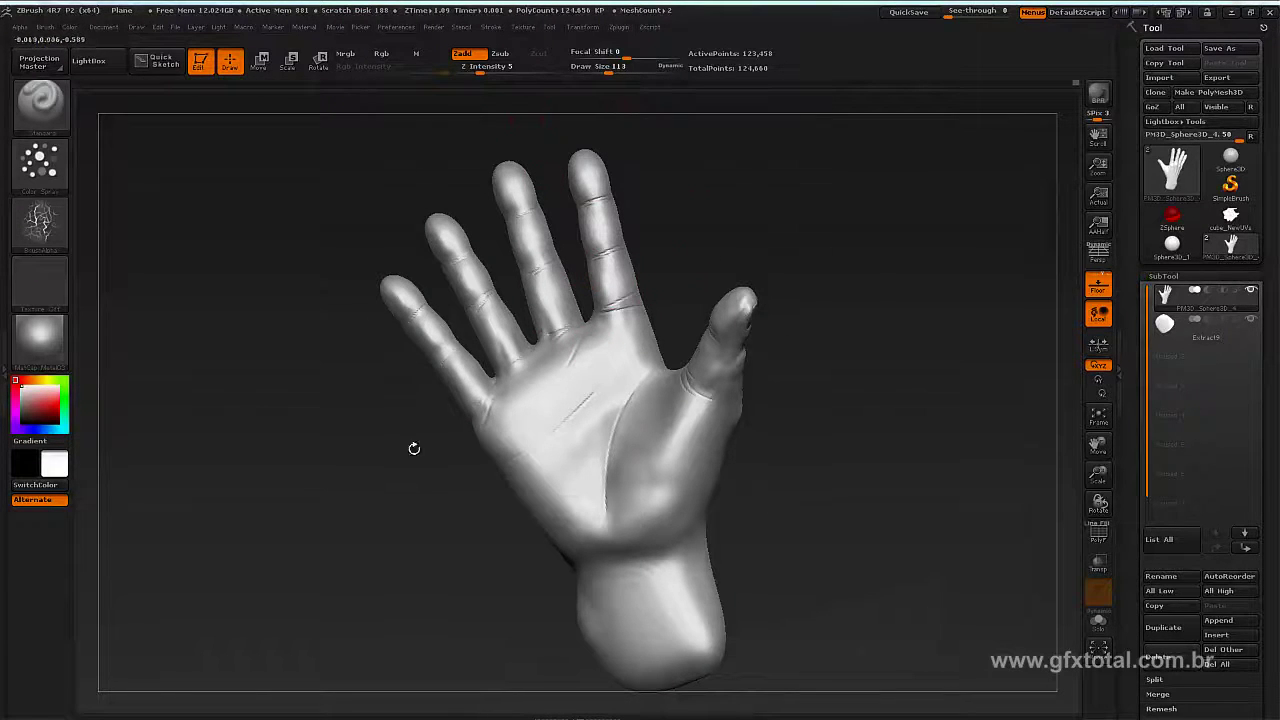
{"action": "left_click_drag", "start_coordinate": [826, 224], "coordinate": [955, 292]}
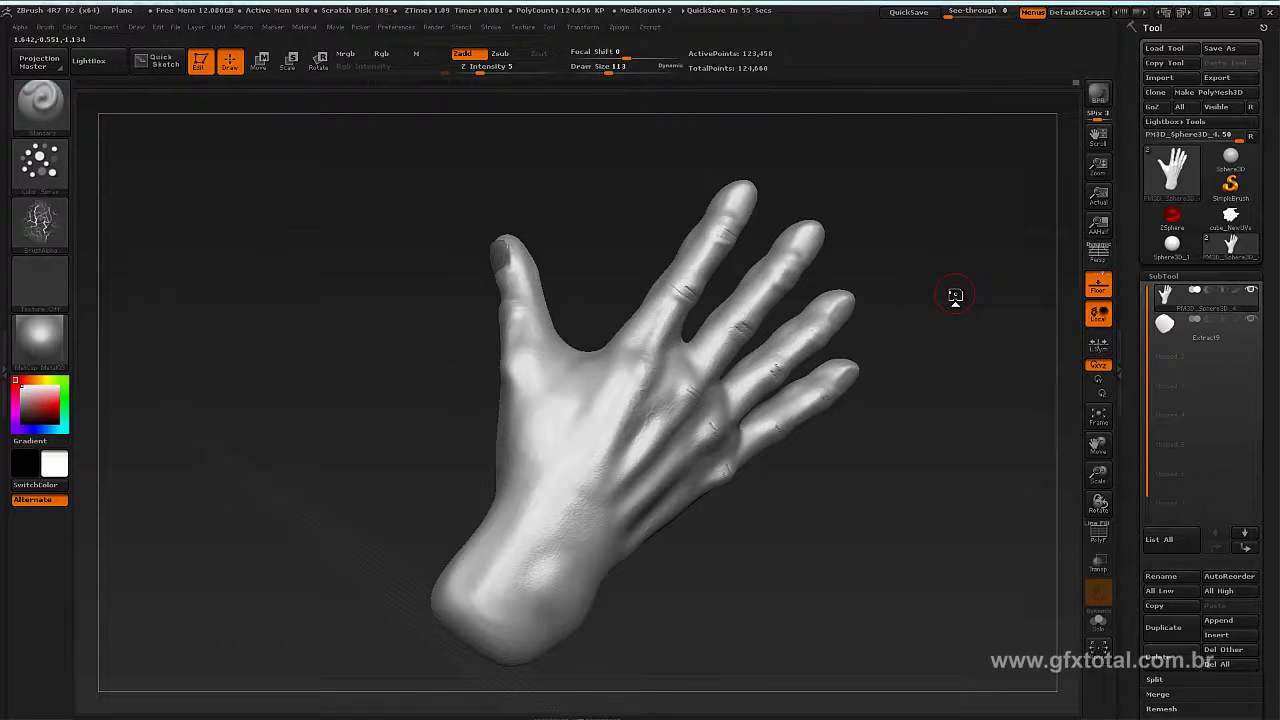
{"action": "mouse_move", "coordinate": [951, 294]}
{"action": "left_mouse_down"}
{"action": "mouse_move", "coordinate": [508, 206]}
{"action": "mouse_move", "coordinate": [770, 203]}
{"action": "left_mouse_up"}
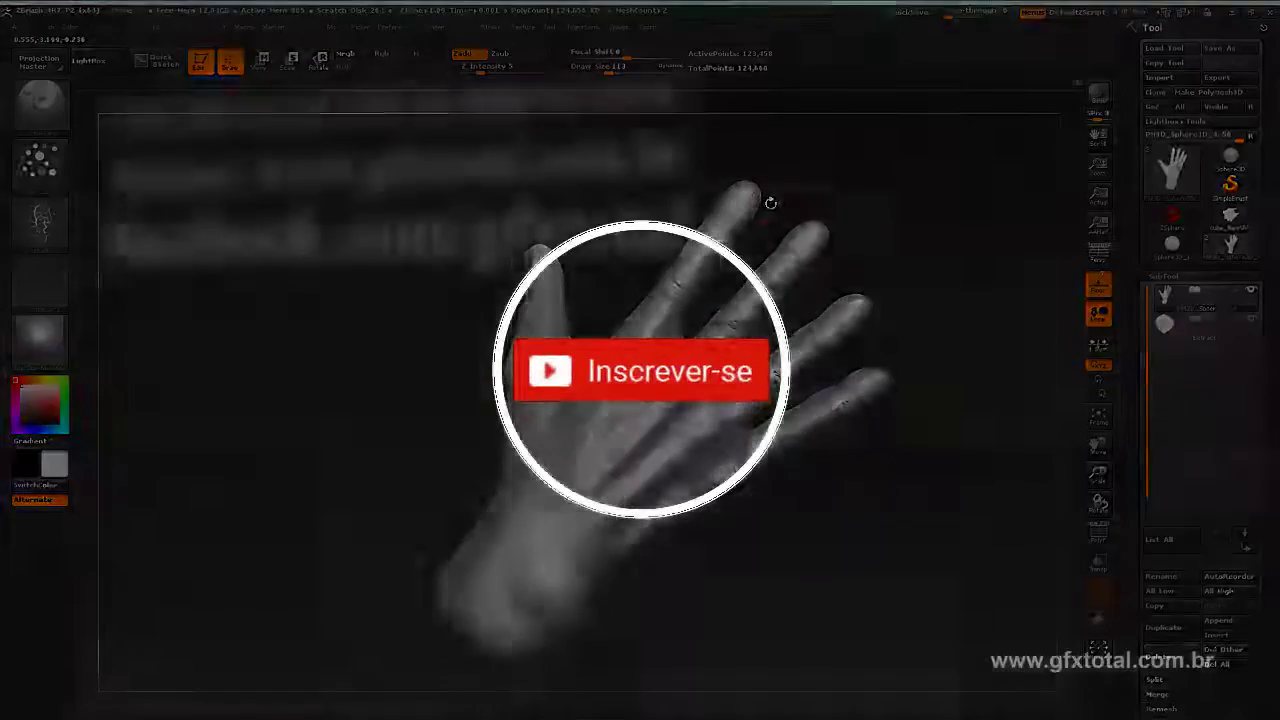